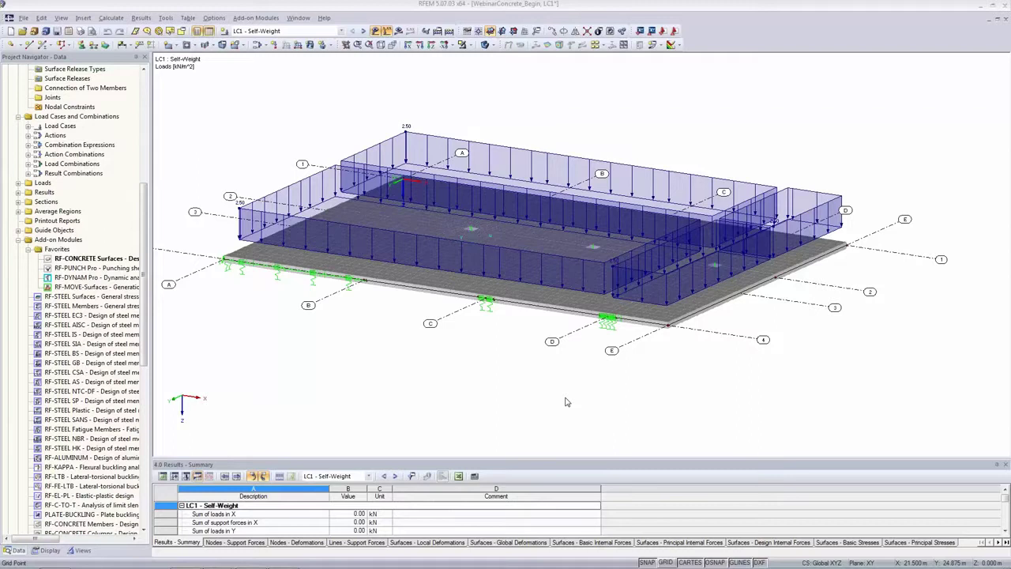
Display the dimension lines in the model view and inspect the floor slab's surfaces against them.
{"action": "left_click", "coordinate": [668, 322]}
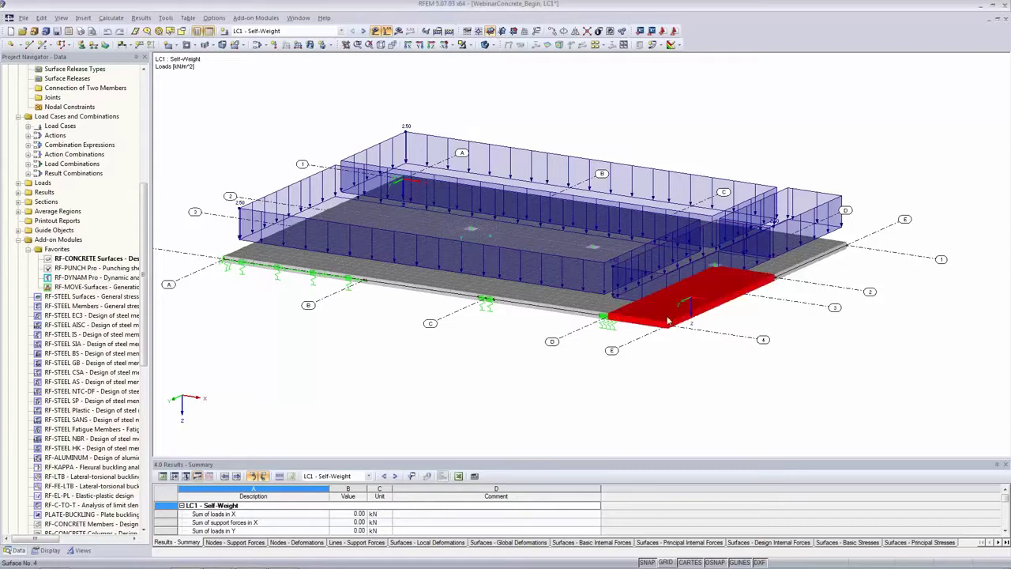
{"action": "left_click", "coordinate": [50, 550]}
{"action": "scroll", "coordinate": [45, 472], "scroll_direction": "down", "scroll_amount": 2}
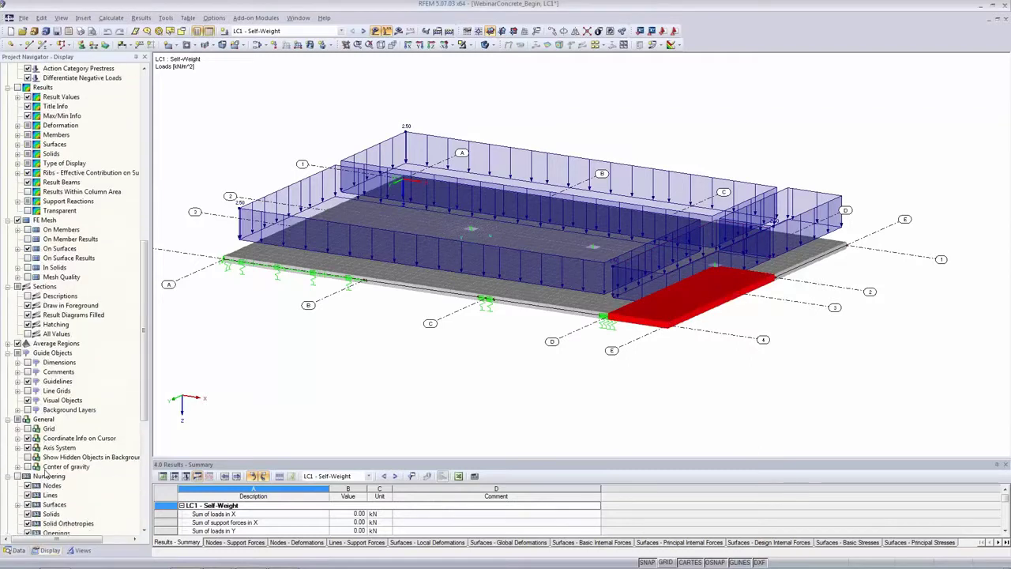
{"action": "left_click", "coordinate": [28, 362]}
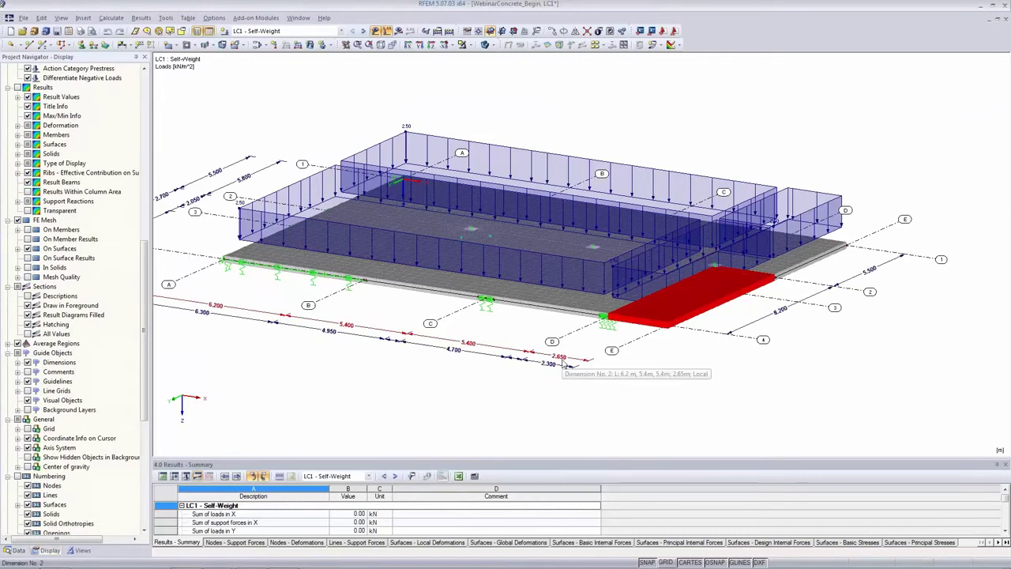
{"action": "left_click", "coordinate": [545, 306]}
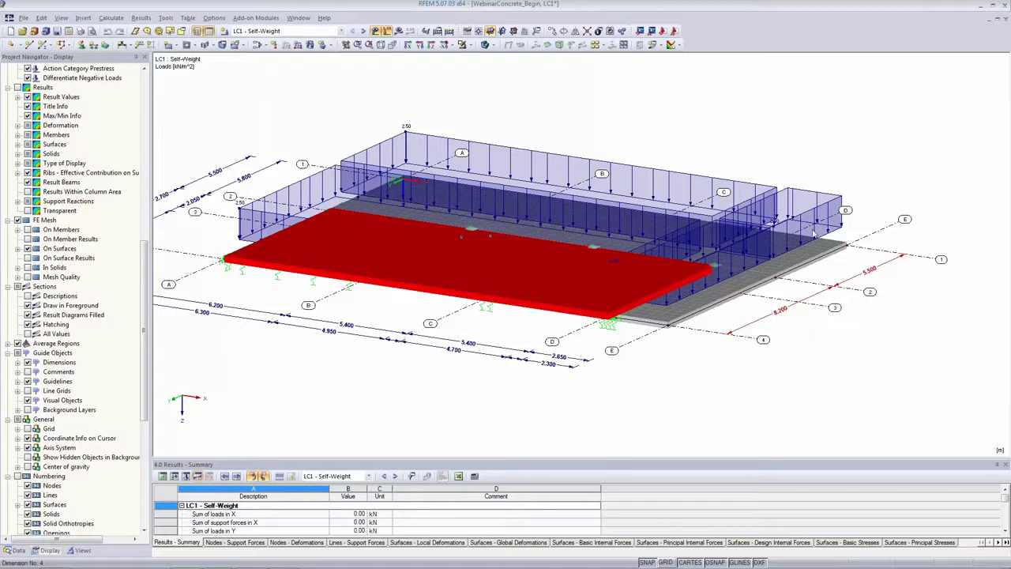
{"action": "left_click", "coordinate": [466, 391]}
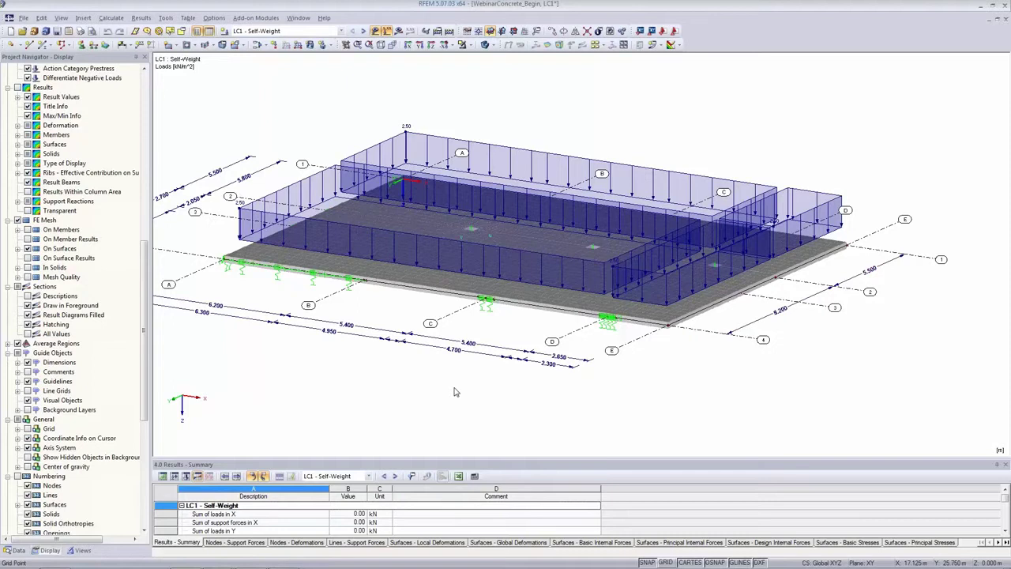
Switch to load case LC2 - Imposed Load Axis 1-2_I and review the magnitude and position of its free rectangular load near axis A.
{"action": "left_click", "coordinate": [301, 33]}
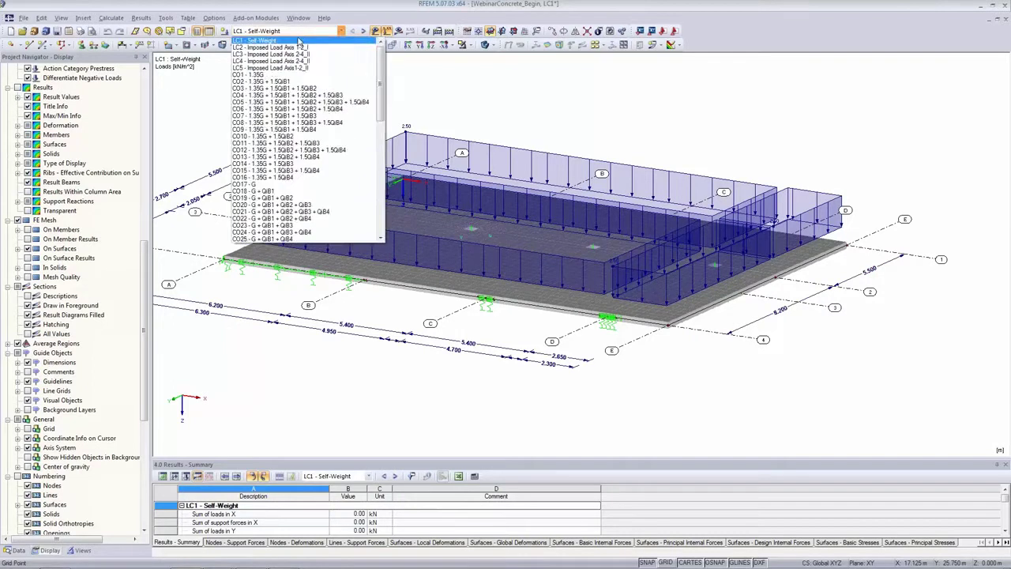
{"action": "left_click", "coordinate": [299, 48]}
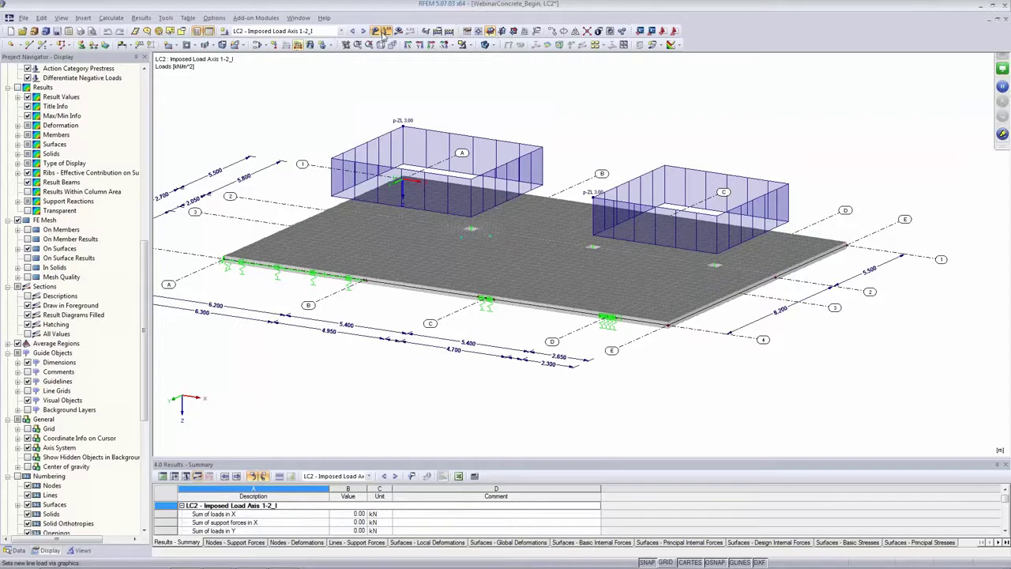
{"action": "double_click", "coordinate": [417, 131]}
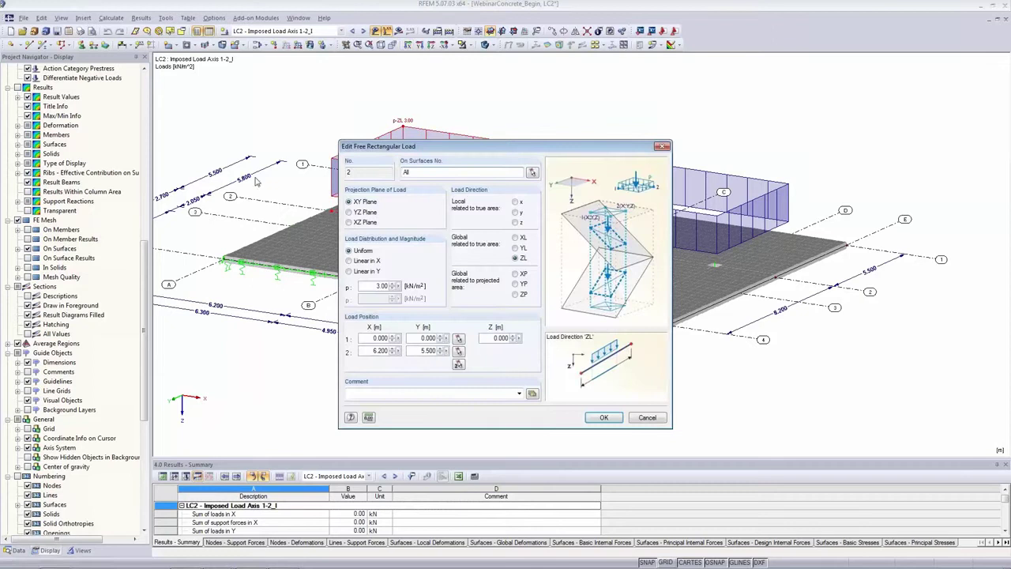
{"action": "double_click", "coordinate": [381, 285]}
{"action": "left_click", "coordinate": [412, 350]}
{"action": "left_click", "coordinate": [640, 423]}
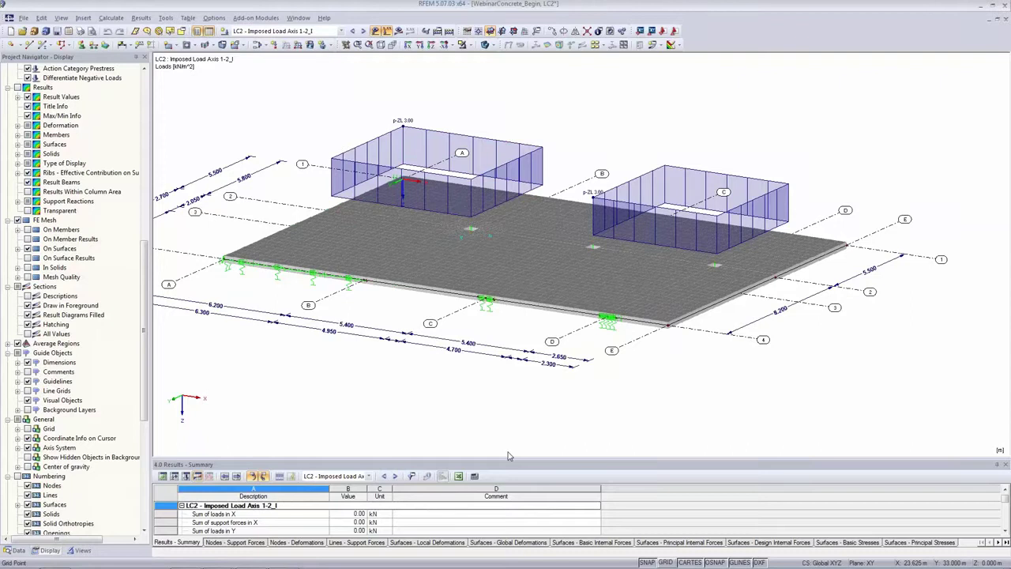
Review the WebinarConcrete_Begin model's general data, including the design standard and the automatic combination settings, without changing anything.
{"action": "scroll", "coordinate": [38, 374], "scroll_direction": "up", "scroll_amount": 3}
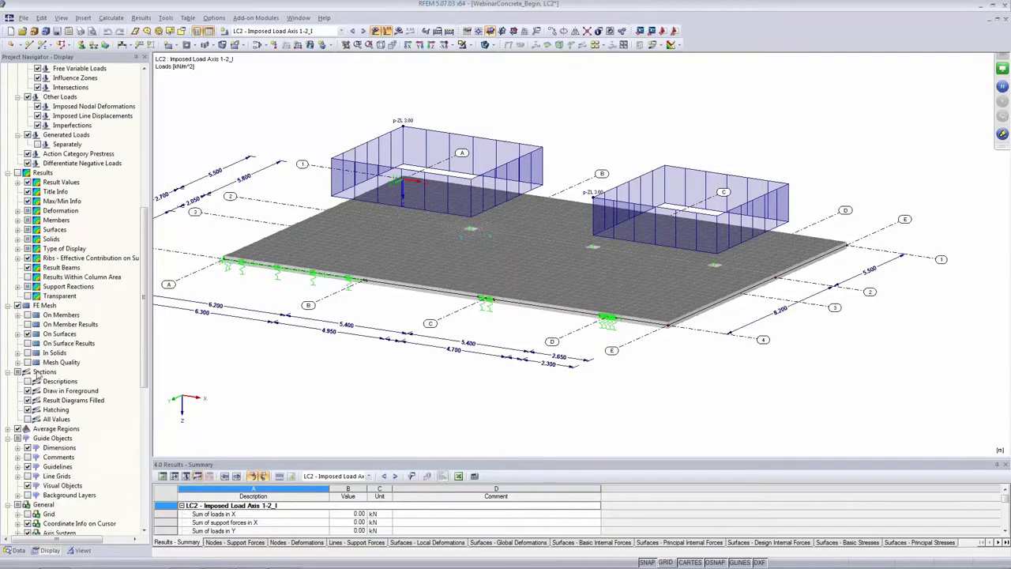
{"action": "left_click", "coordinate": [9, 549]}
{"action": "scroll", "coordinate": [9, 549], "scroll_direction": "up", "scroll_amount": 10}
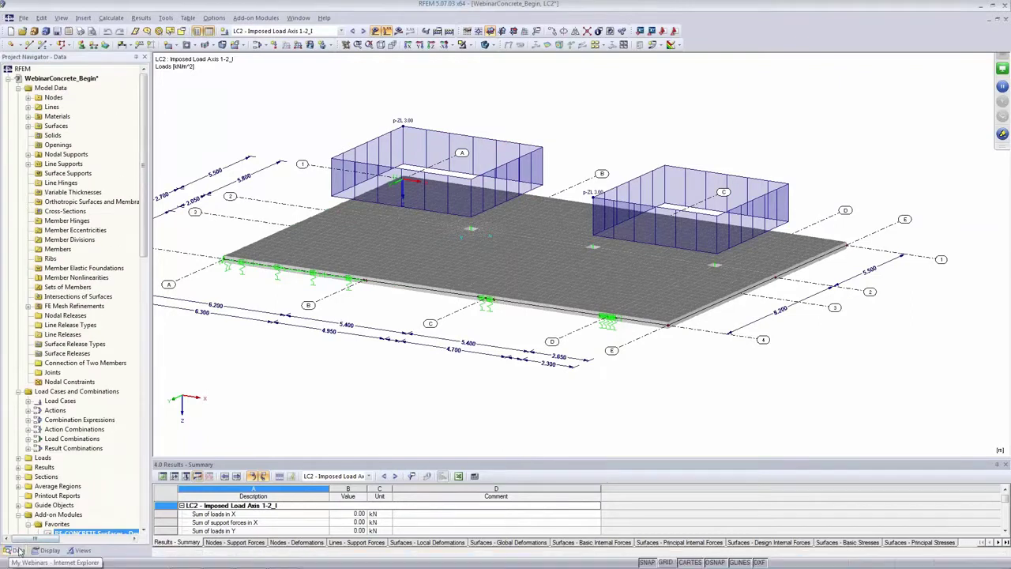
{"action": "left_click", "coordinate": [66, 80]}
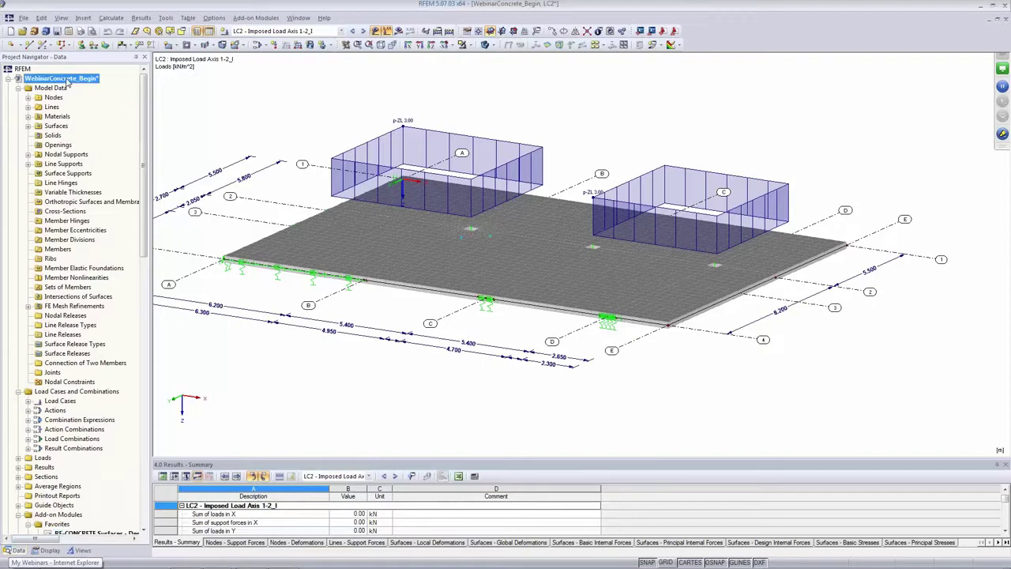
{"action": "right_click", "coordinate": [68, 82]}
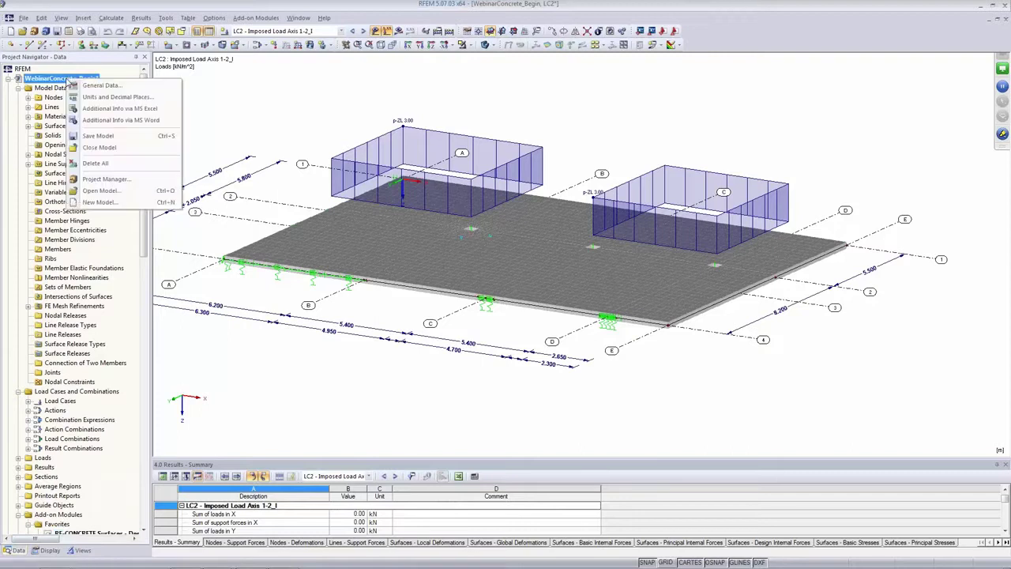
{"action": "left_click", "coordinate": [93, 86]}
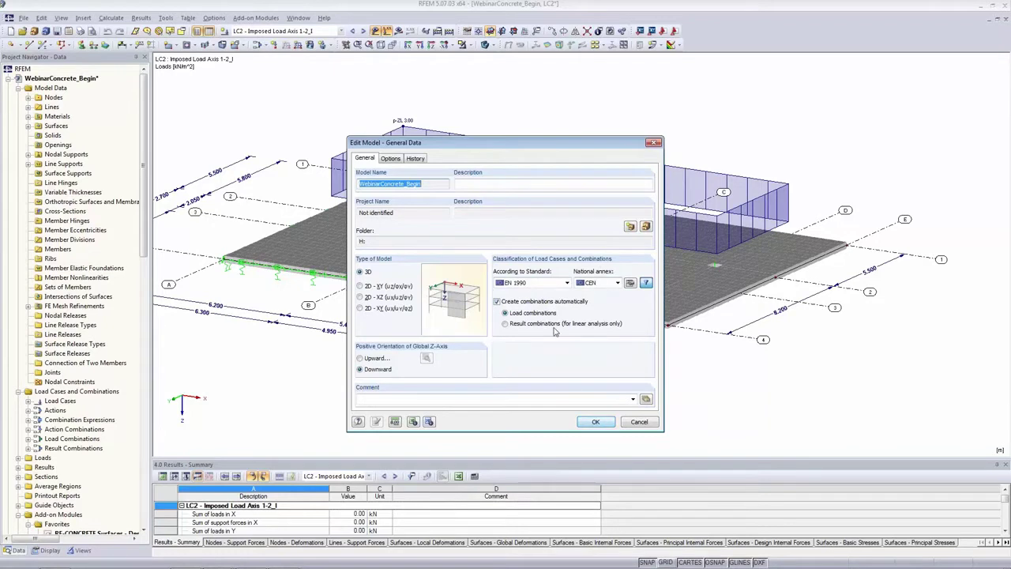
{"action": "left_click", "coordinate": [636, 425]}
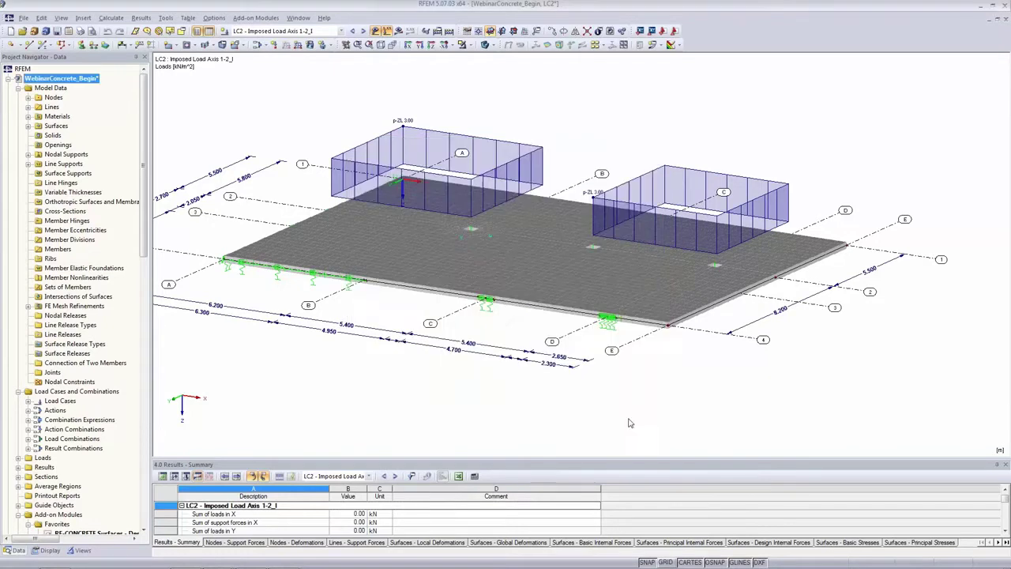
Review the existing load cases, the actions, and the ULS and SLS combination expressions.
{"action": "left_click", "coordinate": [257, 45]}
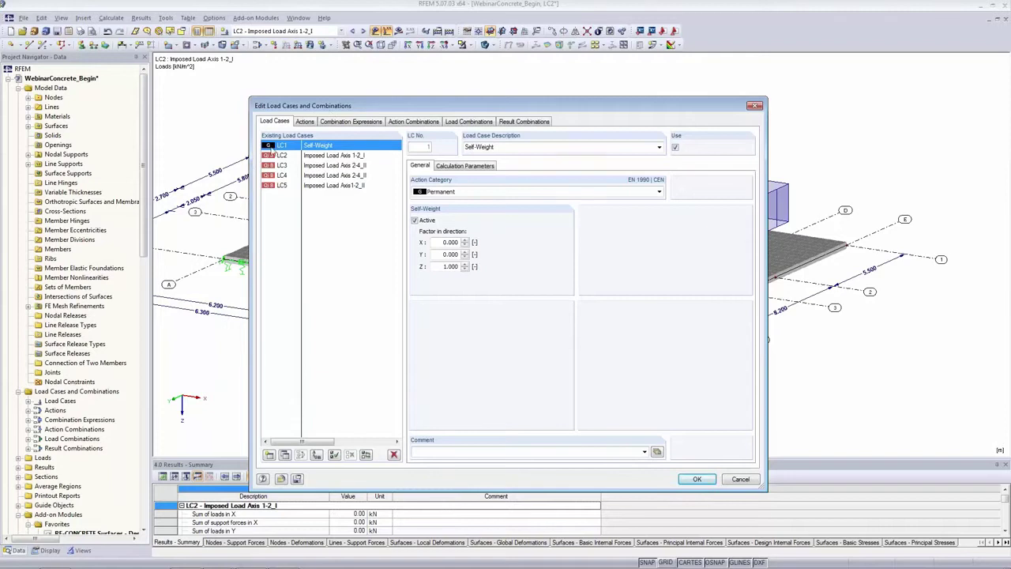
{"action": "left_click", "coordinate": [307, 124]}
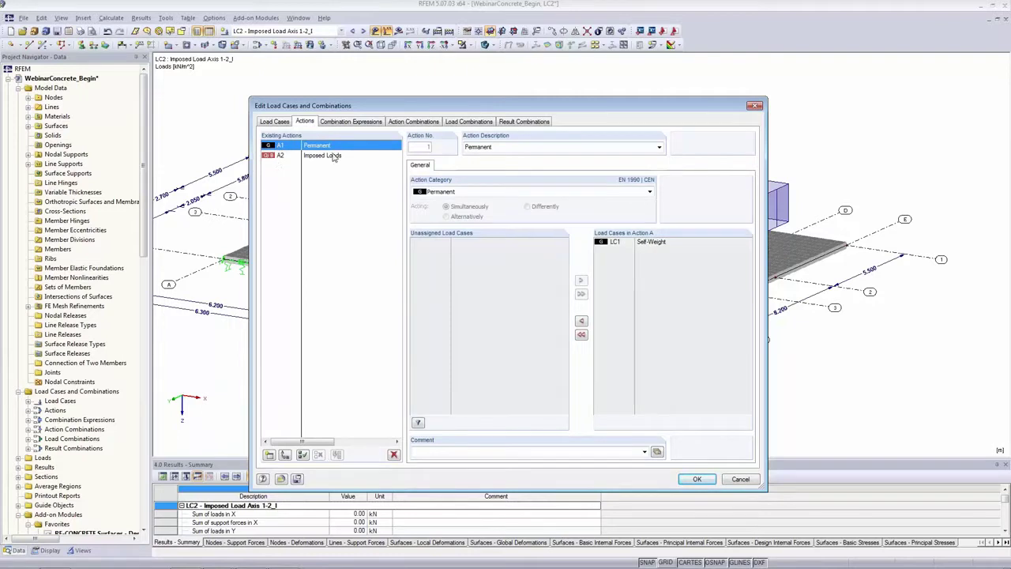
{"action": "left_click", "coordinate": [352, 122]}
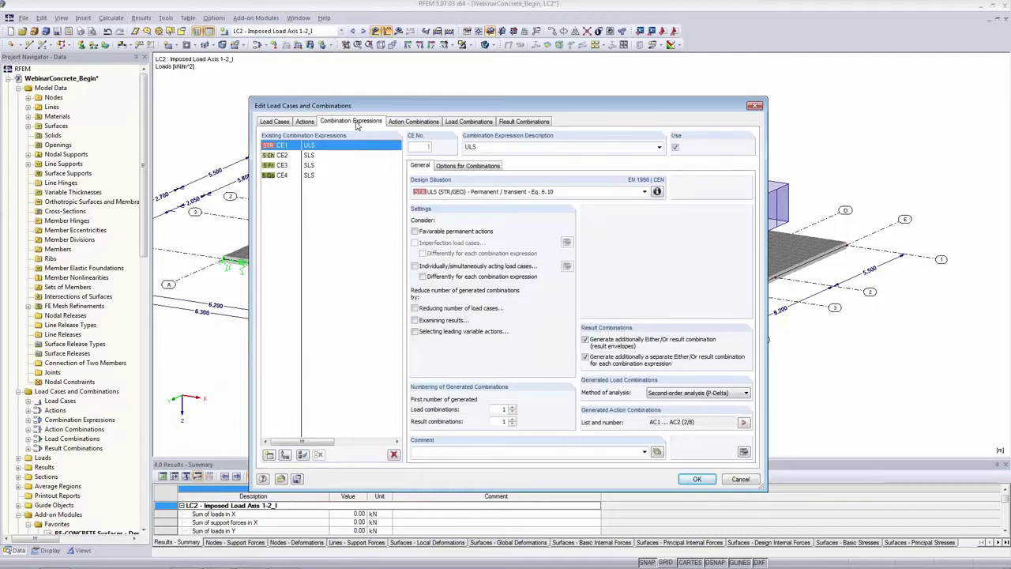
{"action": "left_click", "coordinate": [316, 155]}
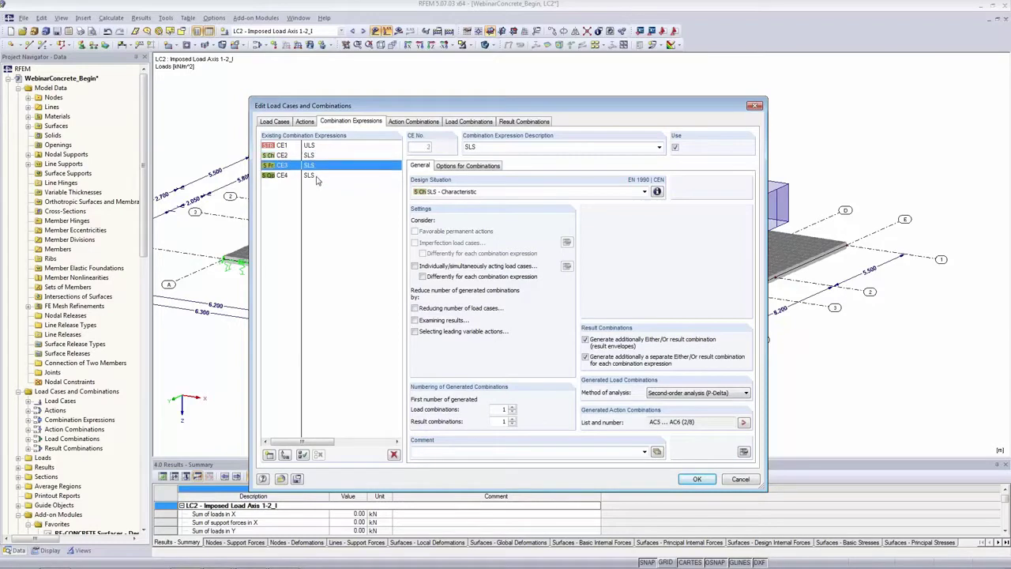
{"action": "left_click", "coordinate": [318, 176]}
{"action": "left_click", "coordinate": [323, 156]}
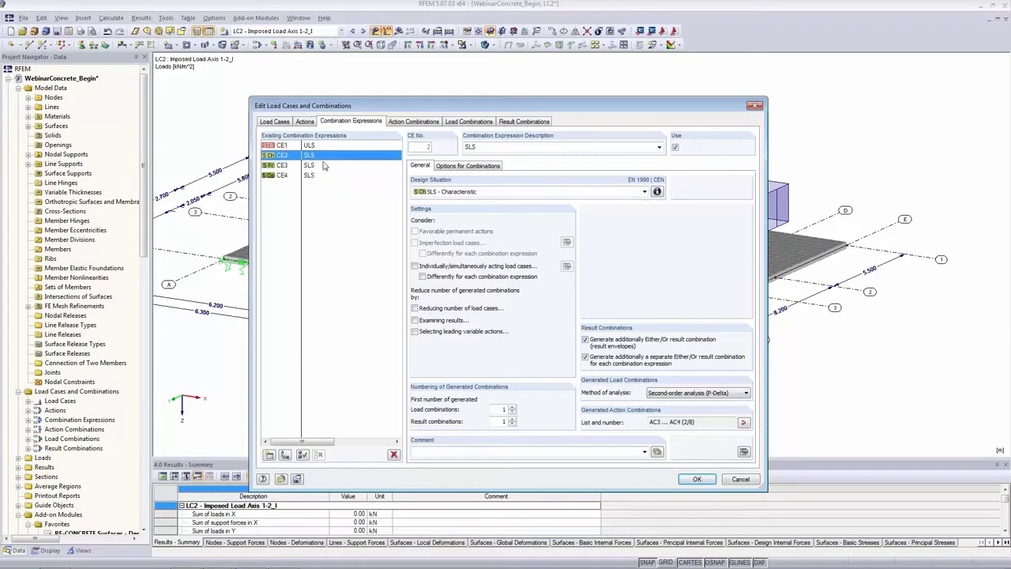
{"action": "left_click", "coordinate": [324, 165]}
{"action": "left_click", "coordinate": [323, 176]}
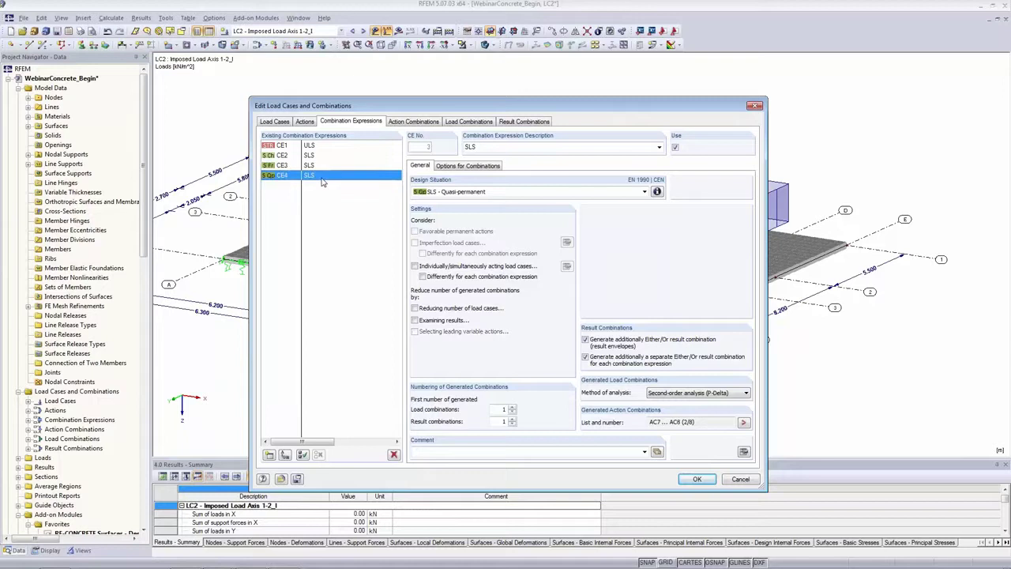
Review the action, load and result combinations, including CO5, and accept with result combination RC1 selected.
{"action": "left_click", "coordinate": [406, 124]}
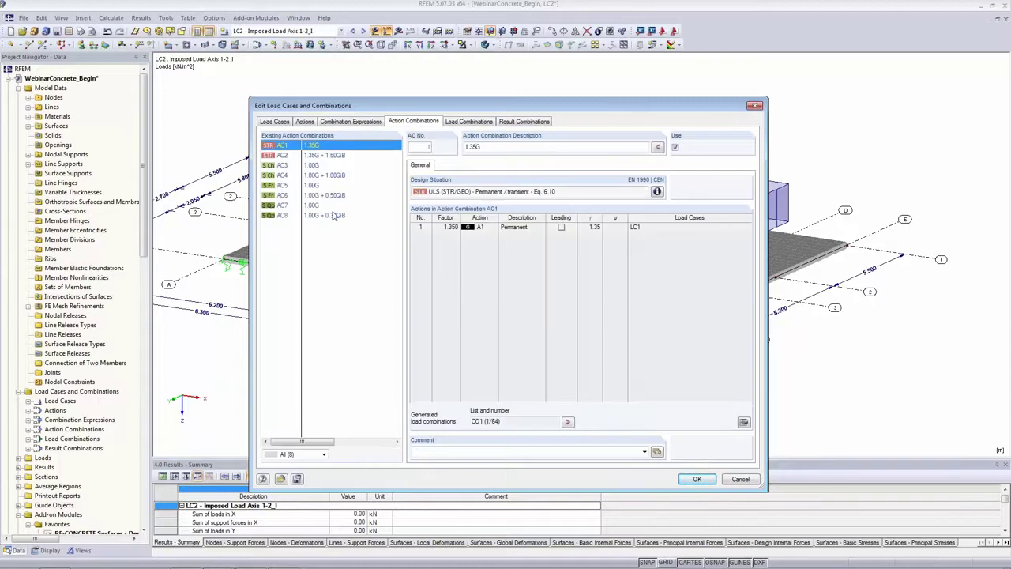
{"action": "left_click", "coordinate": [473, 122]}
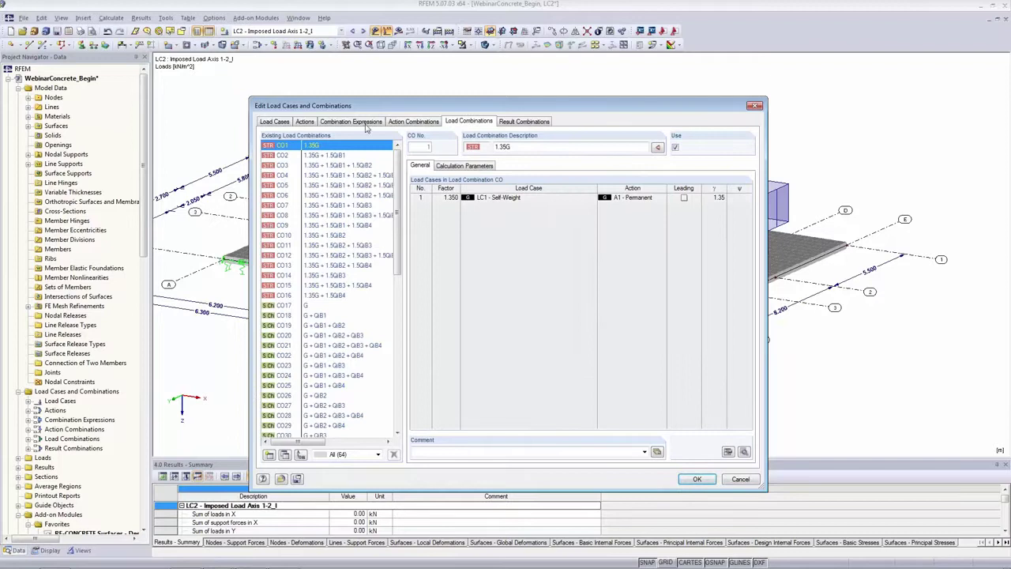
{"action": "left_click_drag", "start_coordinate": [398, 169], "coordinate": [387, 324]}
{"action": "scroll", "coordinate": [387, 341], "scroll_direction": "up", "scroll_amount": 12}
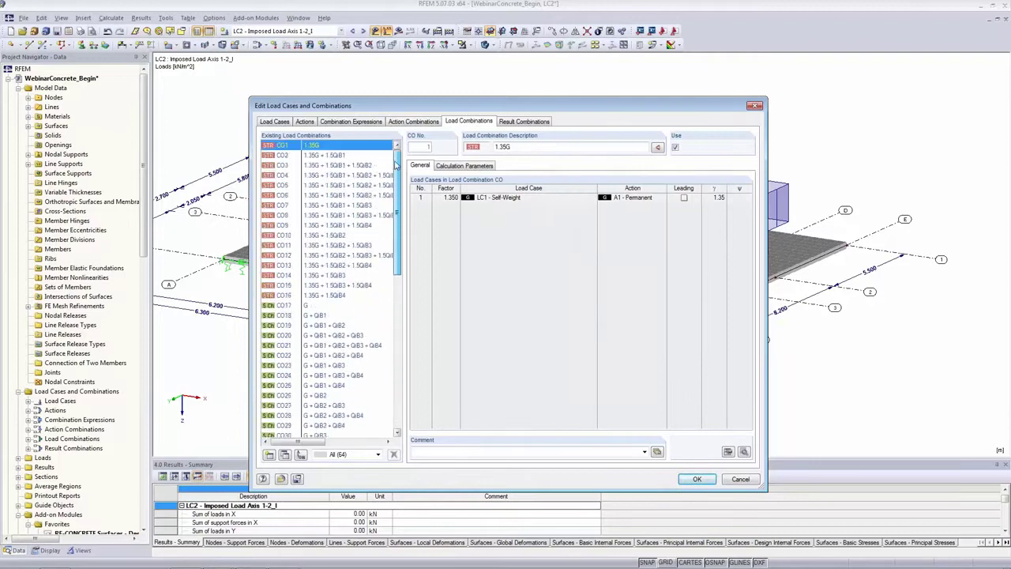
{"action": "left_click", "coordinate": [392, 185]}
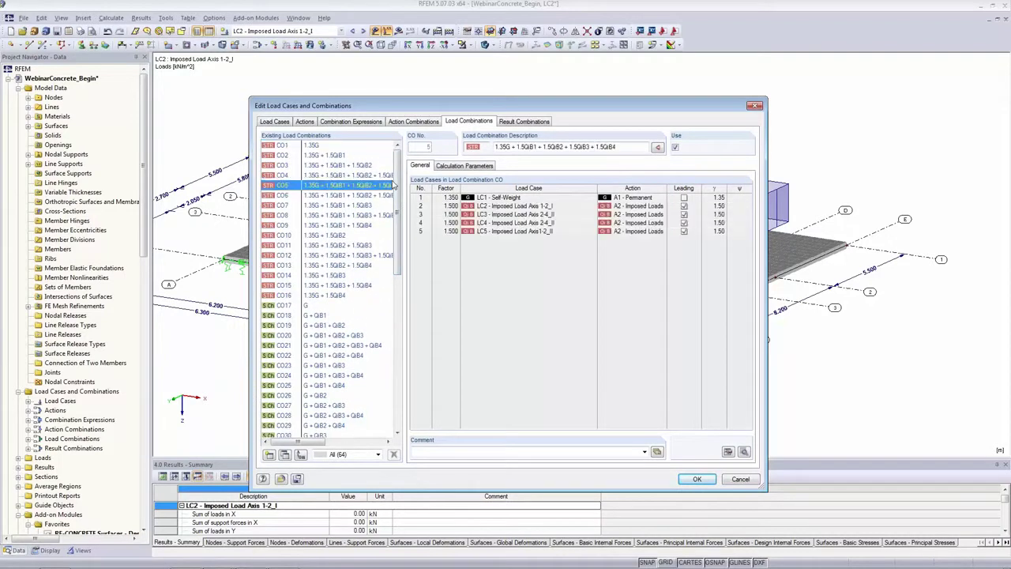
{"action": "left_click", "coordinate": [510, 122]}
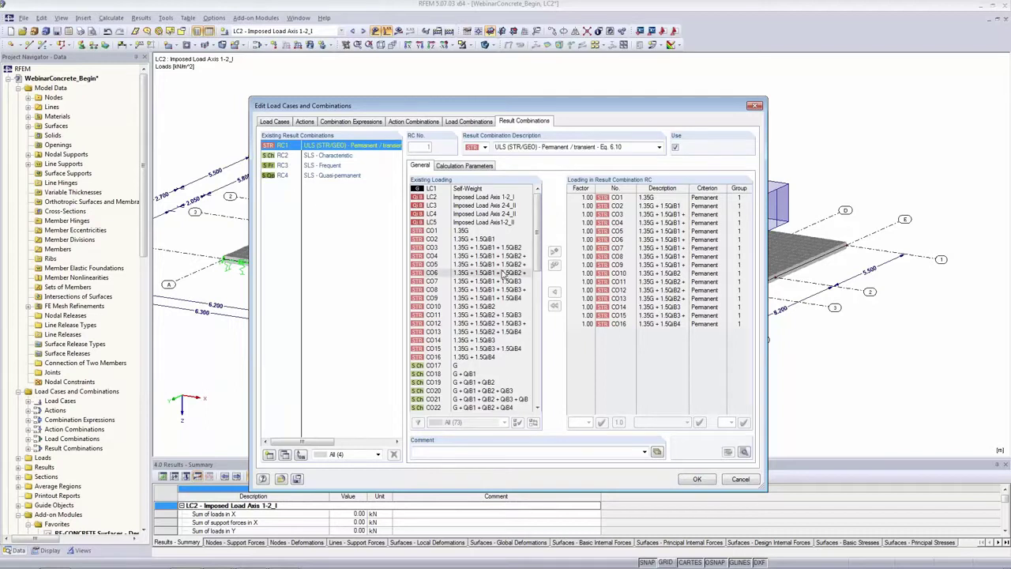
{"action": "left_click", "coordinate": [699, 479]}
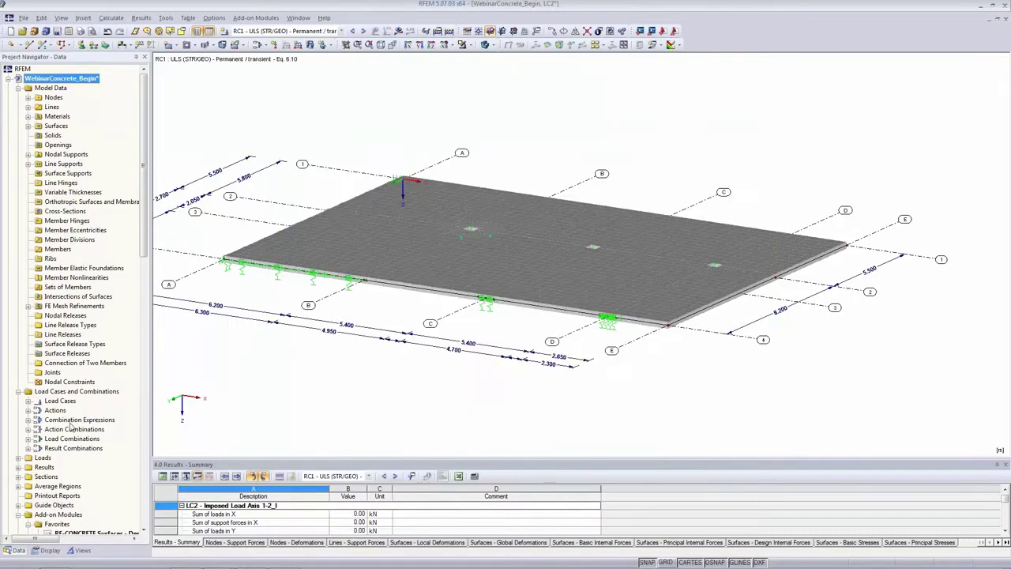
Hide the dimension lines in the model view.
{"action": "left_click", "coordinate": [49, 551]}
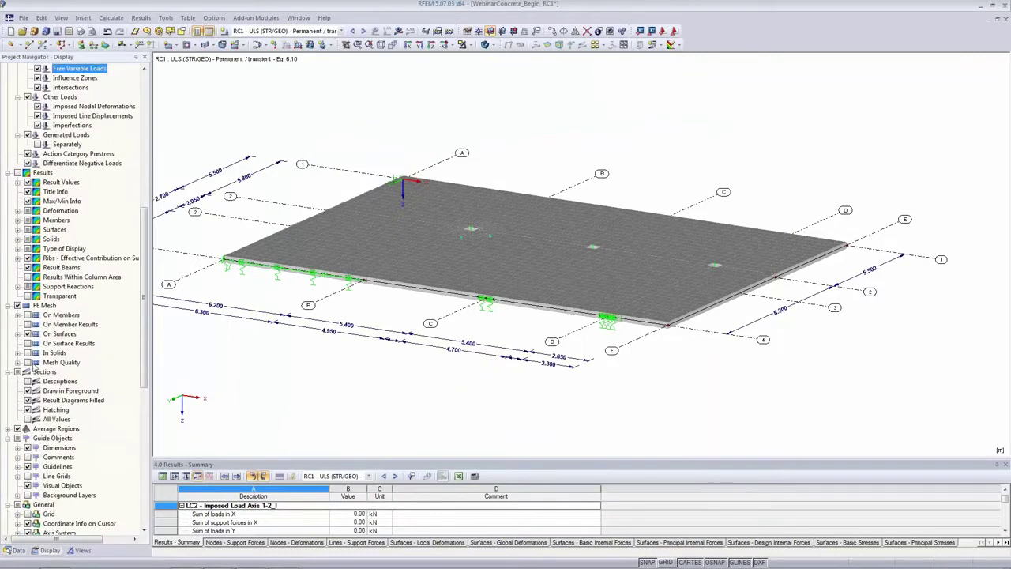
{"action": "scroll", "coordinate": [36, 407], "scroll_direction": "down", "scroll_amount": 2}
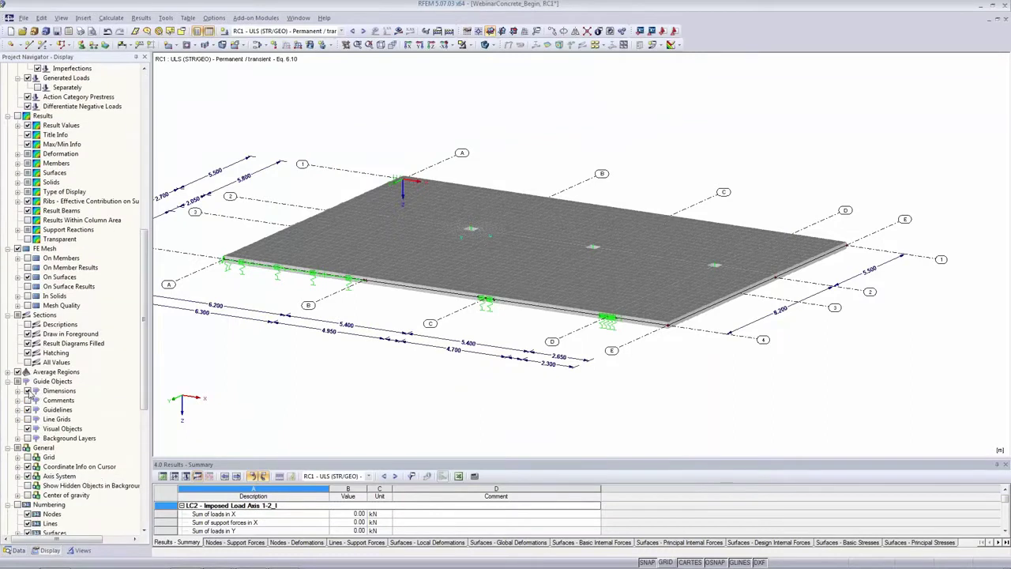
{"action": "left_click", "coordinate": [28, 391]}
{"action": "right_click", "coordinate": [272, 320]}
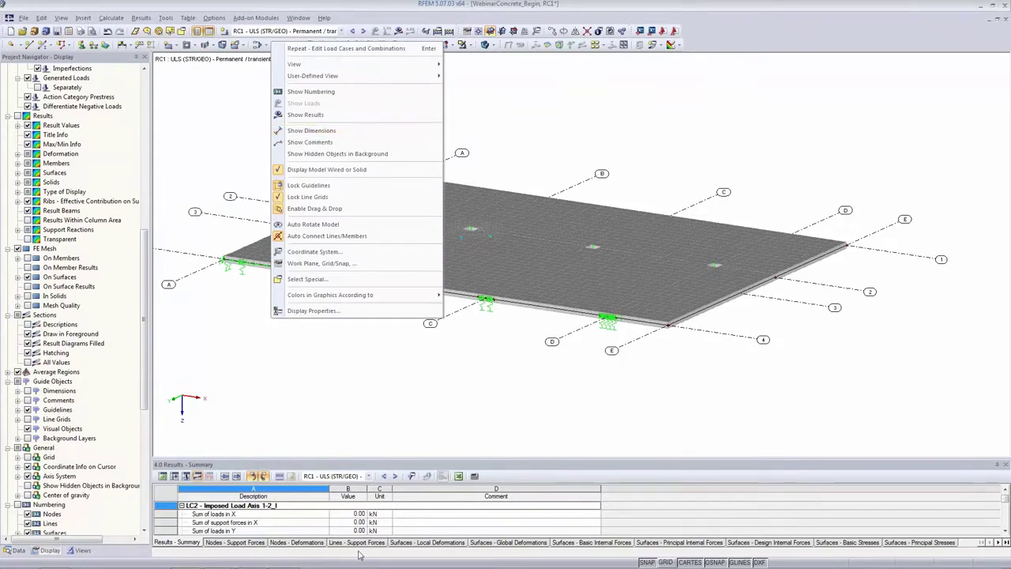
{"action": "left_click", "coordinate": [434, 409]}
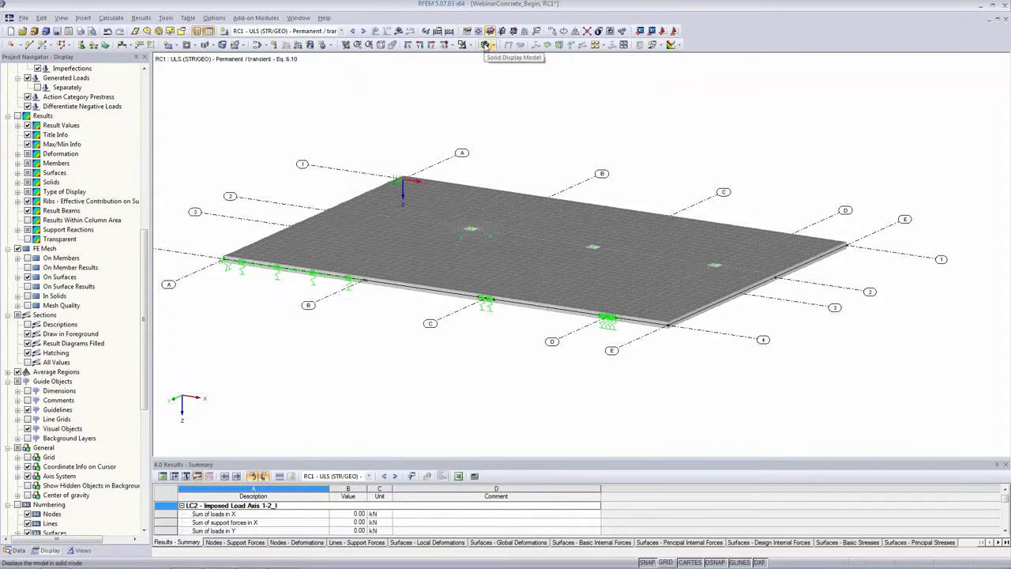
Display the slab model as a wireframe and view it in the Z-direction.
{"action": "left_click", "coordinate": [485, 45]}
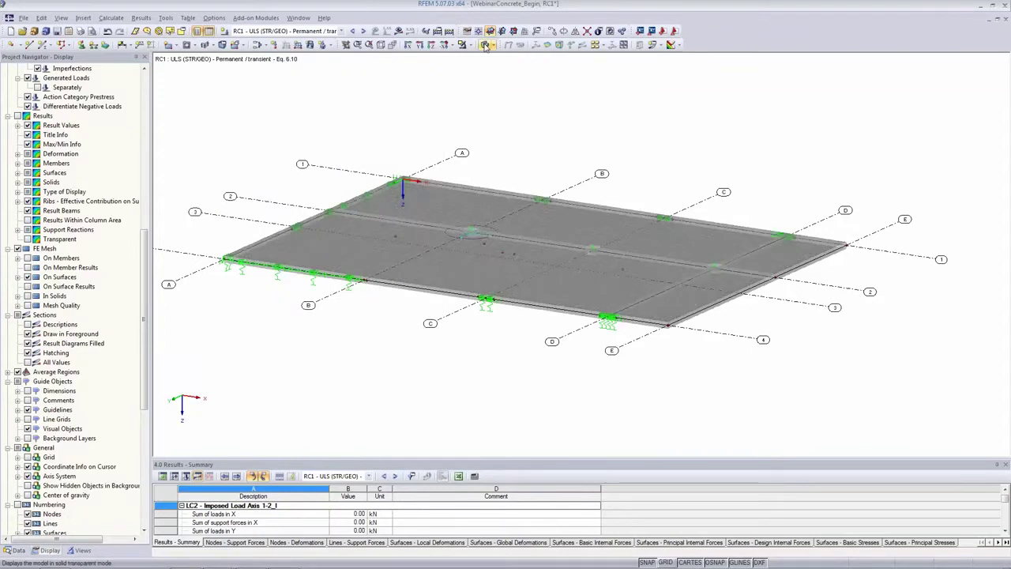
{"action": "left_click", "coordinate": [485, 45]}
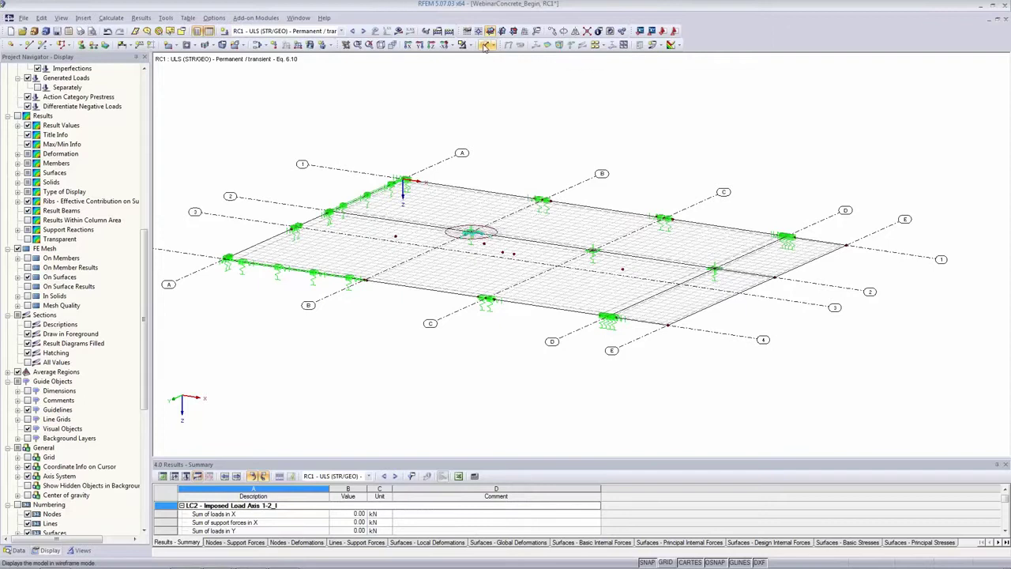
{"action": "left_click", "coordinate": [432, 46]}
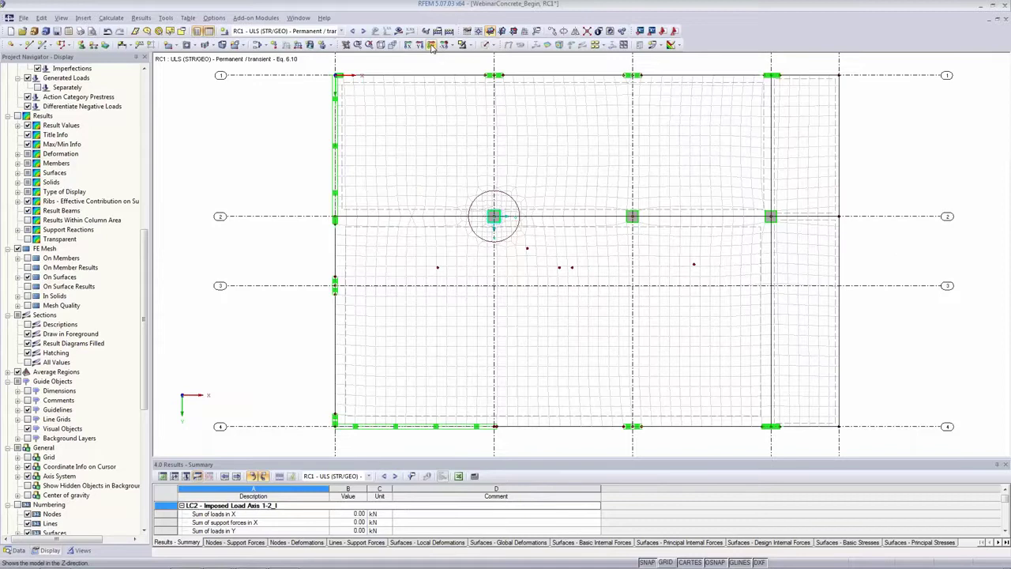
Start the RF-CONCRETE Surfaces add-on module and set the national annex for EN 1992-1-1 to CEN.
{"action": "left_click", "coordinate": [15, 550]}
{"action": "scroll", "coordinate": [61, 353], "scroll_direction": "down", "scroll_amount": 5}
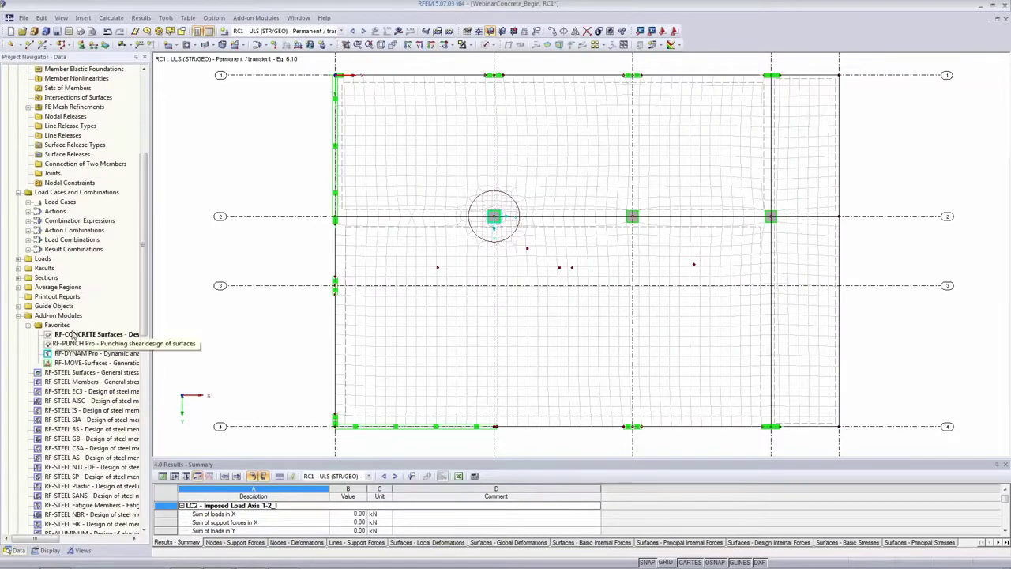
{"action": "double_click", "coordinate": [73, 335]}
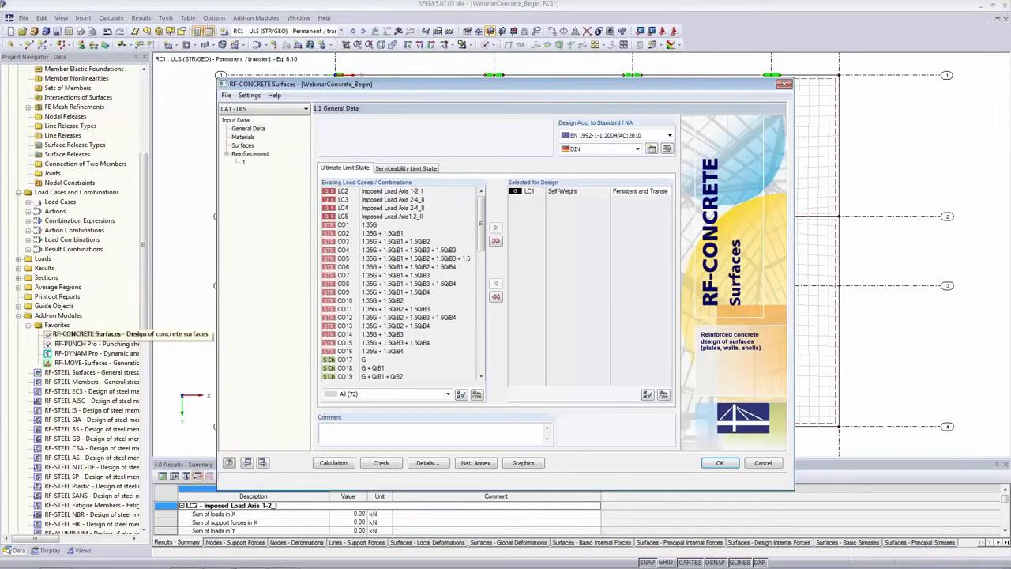
{"action": "left_click", "coordinate": [603, 150]}
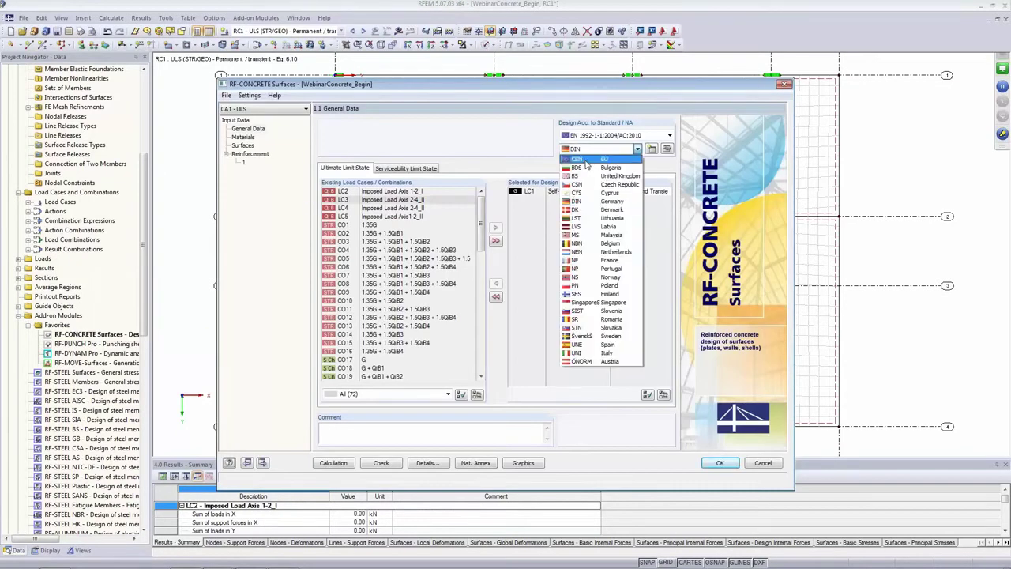
{"action": "left_click", "coordinate": [585, 160]}
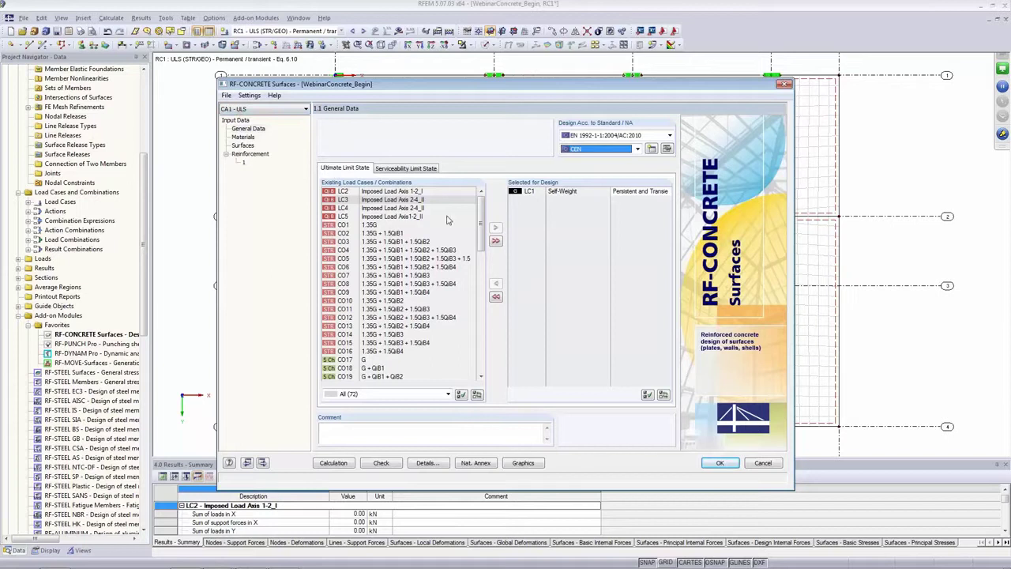
Select the CO ULS (STR/GEO) permanent/transient Eq. 6.10 combinations CO1 to CO16 for ultimate limit state design instead of LC1.
{"action": "left_click", "coordinate": [366, 394]}
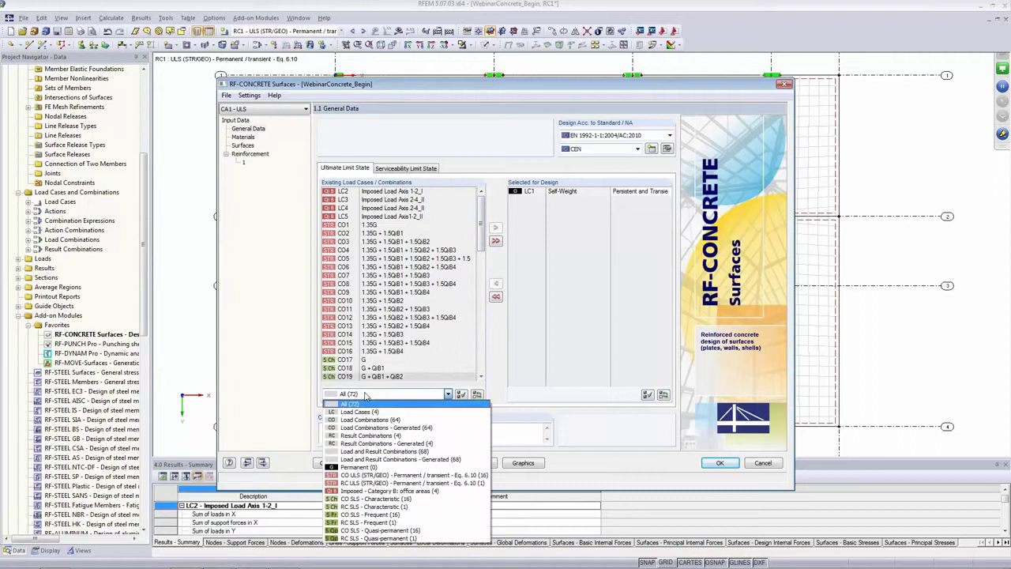
{"action": "left_click", "coordinate": [368, 475]}
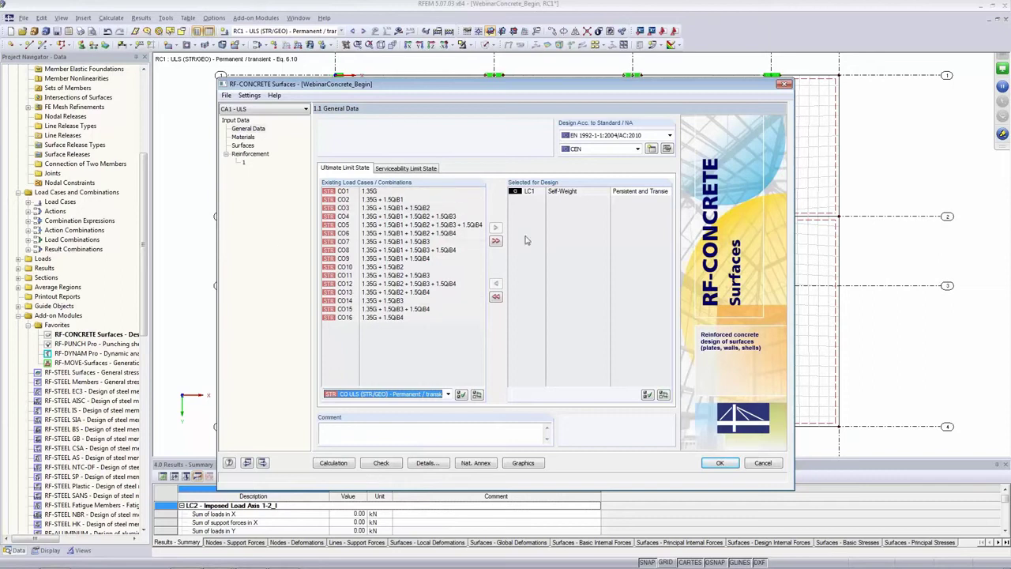
{"action": "left_click", "coordinate": [495, 242]}
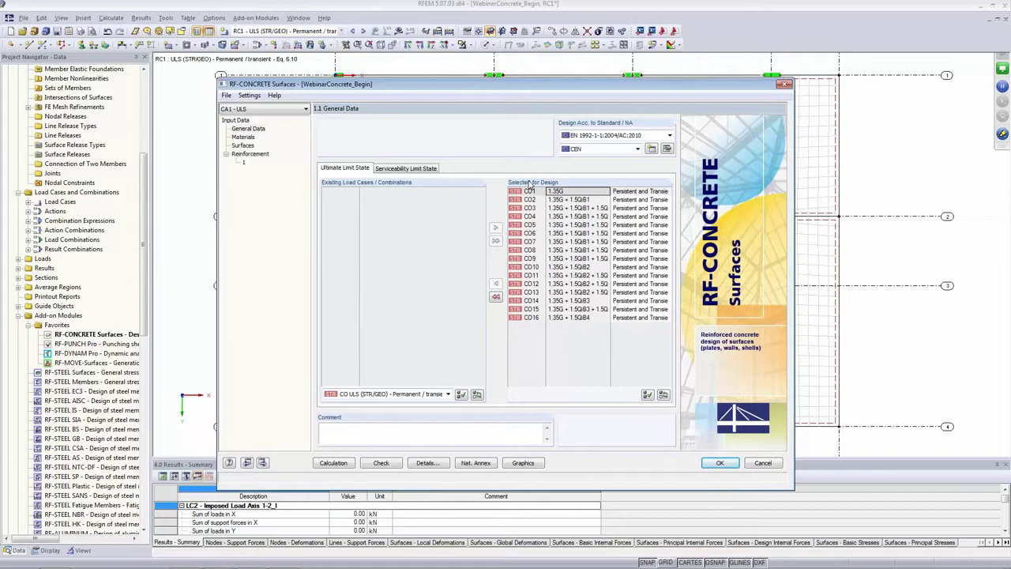
Review the concrete strength class and reinforcing steel, and the thickness of the surfaces for design.
{"action": "left_click", "coordinate": [243, 137]}
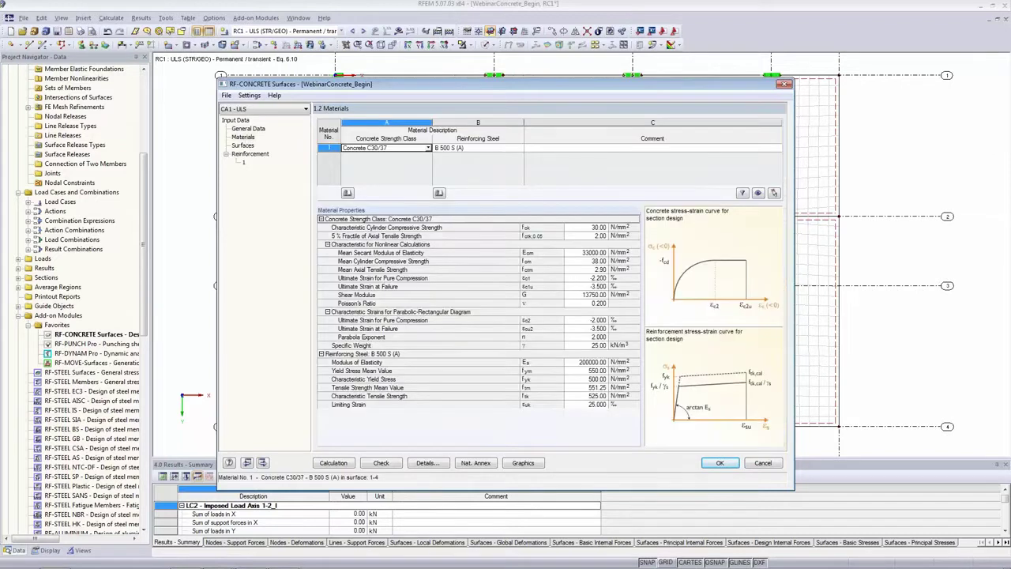
{"action": "left_click", "coordinate": [385, 149]}
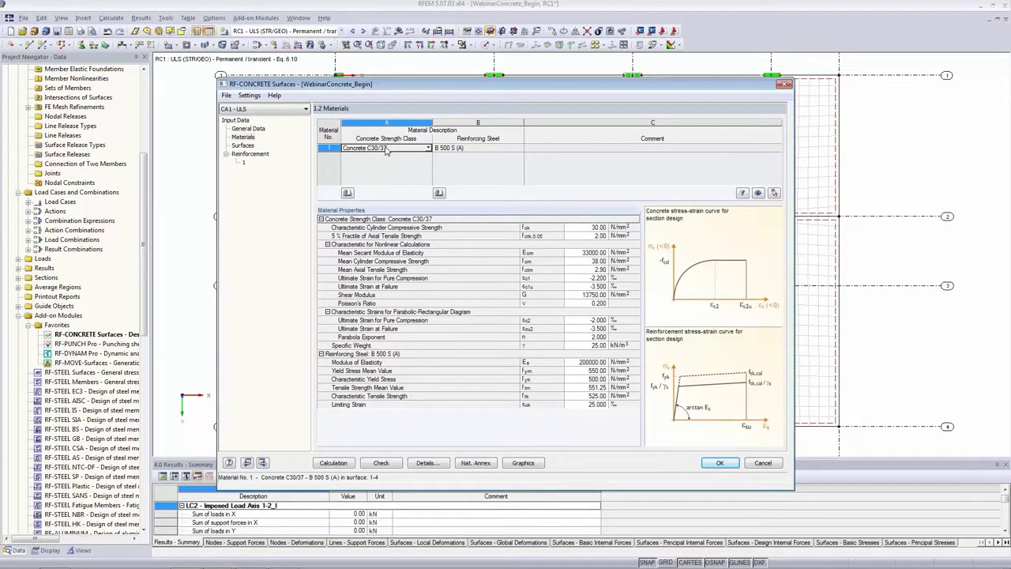
{"action": "left_click", "coordinate": [477, 150]}
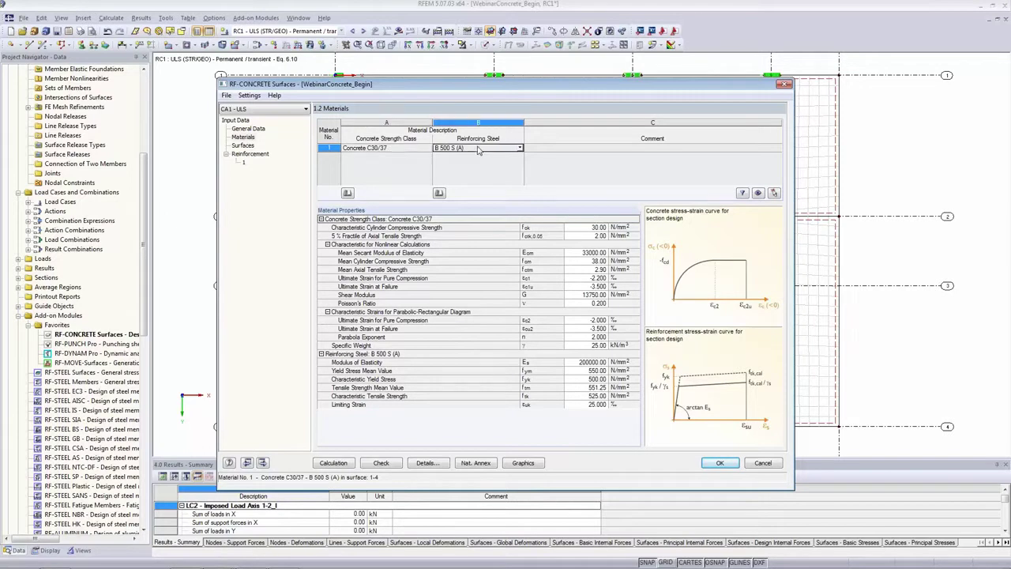
{"action": "left_click", "coordinate": [243, 145]}
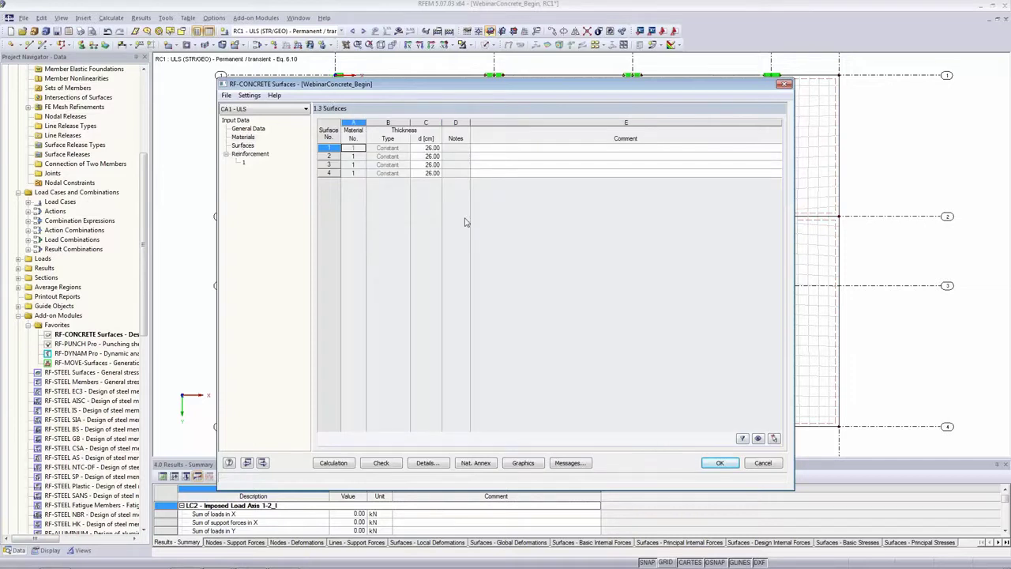
{"action": "left_click", "coordinate": [419, 156]}
{"action": "left_click", "coordinate": [421, 164]}
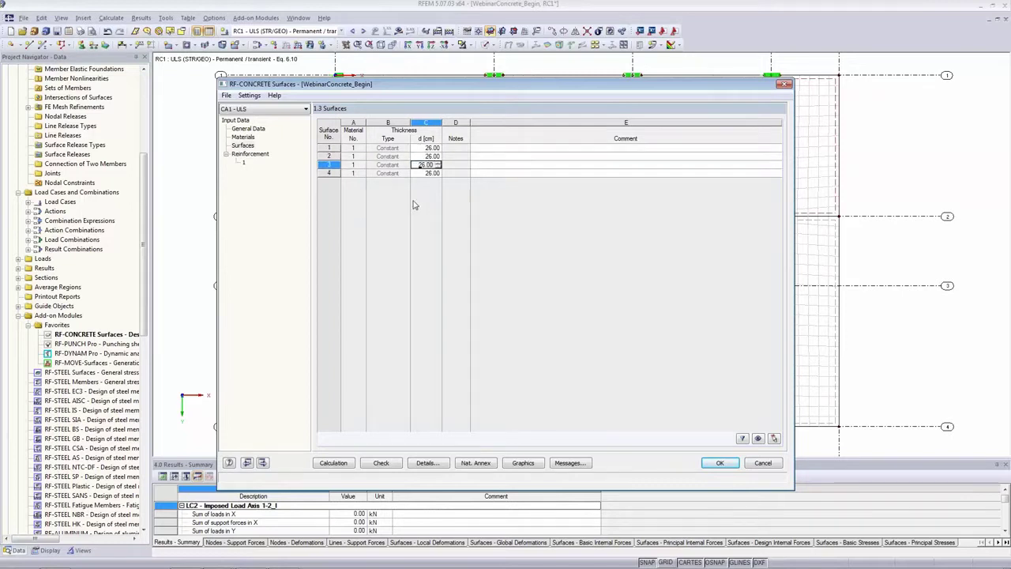
Define the reinforcement's concrete cover according to the standard, using exposure class XC1.
{"action": "left_click", "coordinate": [252, 153]}
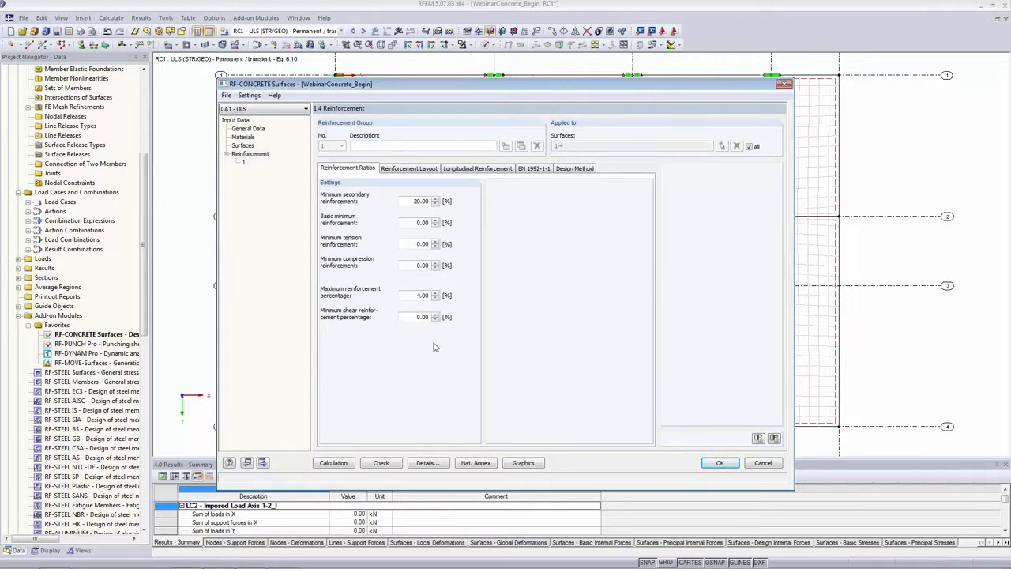
{"action": "left_click", "coordinate": [410, 169]}
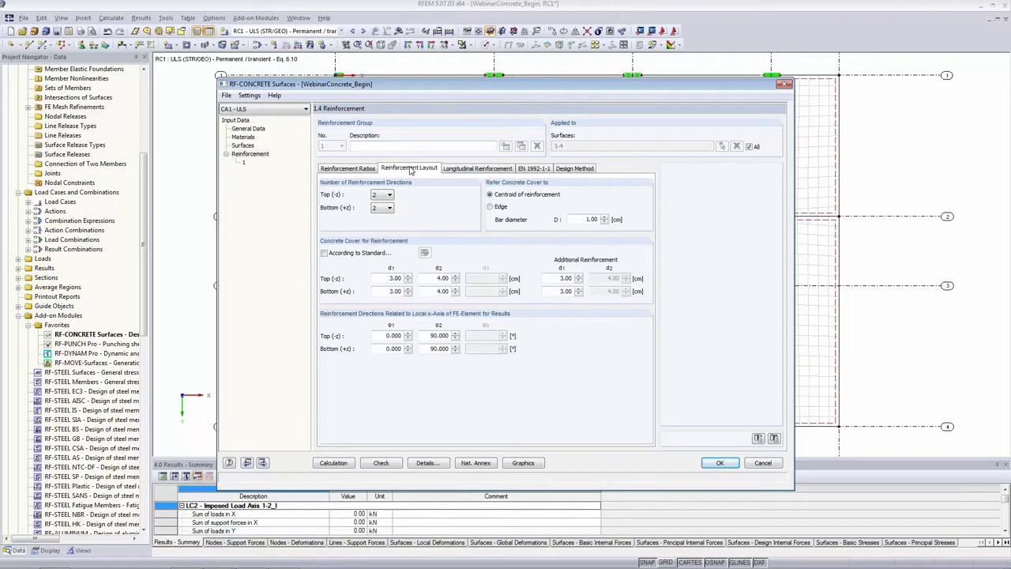
{"action": "left_click", "coordinate": [324, 254]}
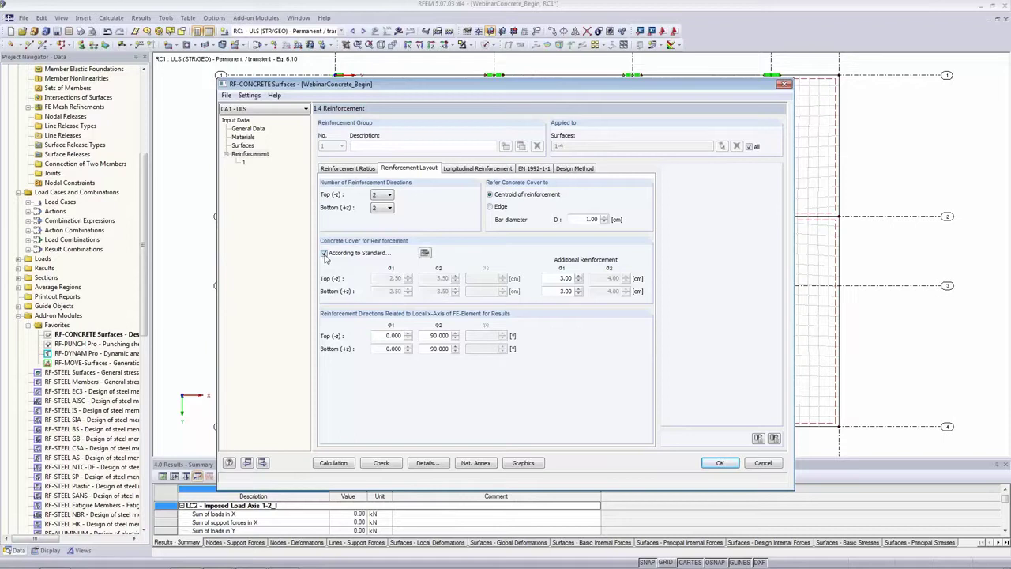
{"action": "left_click", "coordinate": [424, 253]}
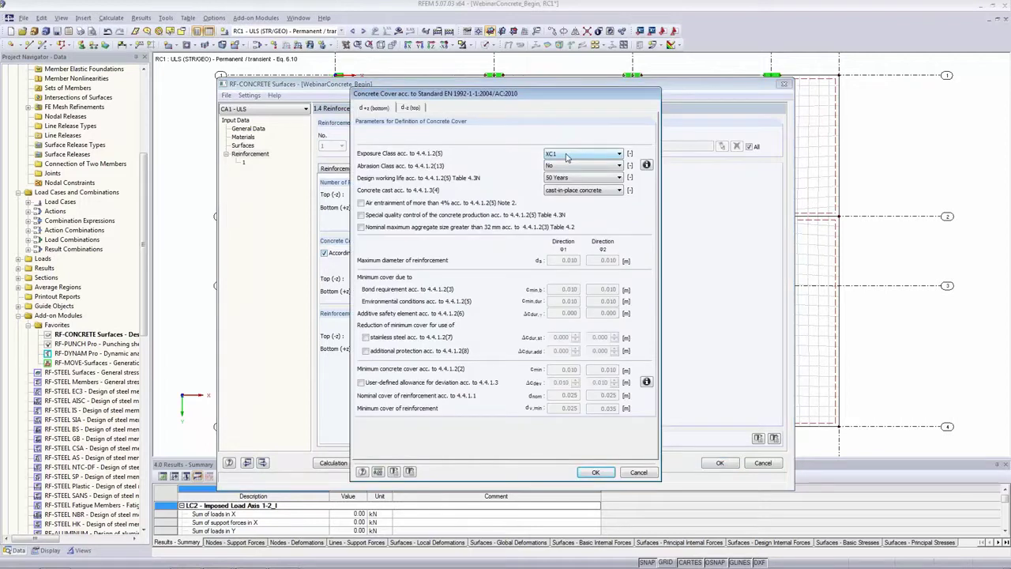
{"action": "left_click", "coordinate": [565, 156]}
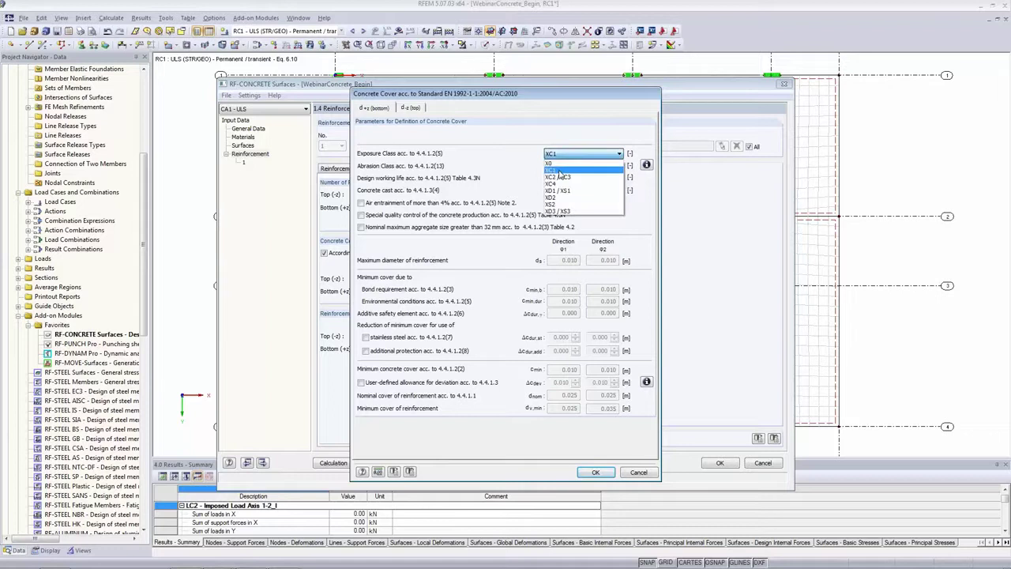
{"action": "left_click", "coordinate": [559, 170]}
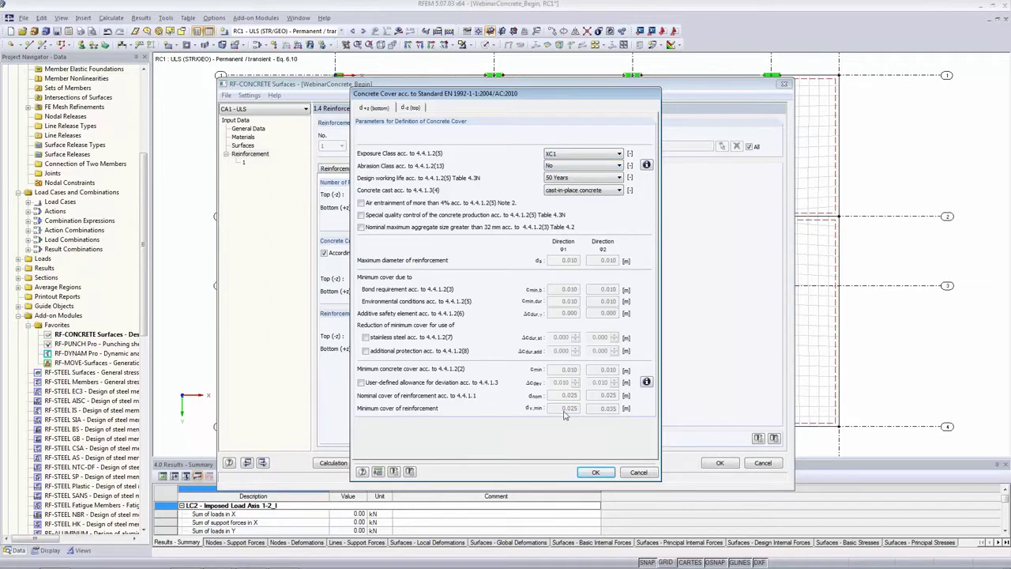
{"action": "left_click", "coordinate": [595, 473]}
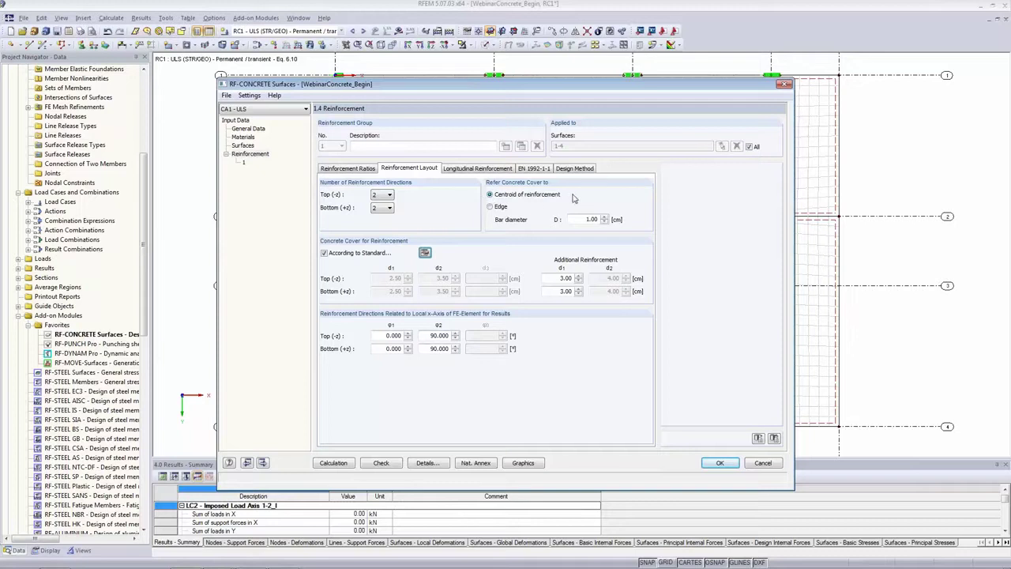
Check the longitudinal reinforcement and EN 1992-1-1 settings, and run the ULS reinforcement calculation.
{"action": "left_click", "coordinate": [452, 171]}
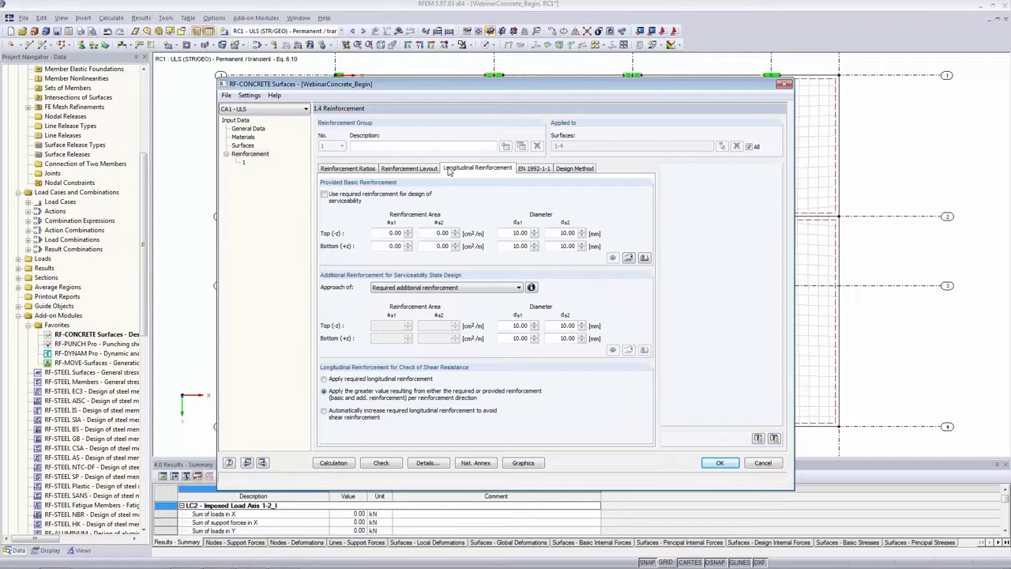
{"action": "left_click", "coordinate": [537, 170]}
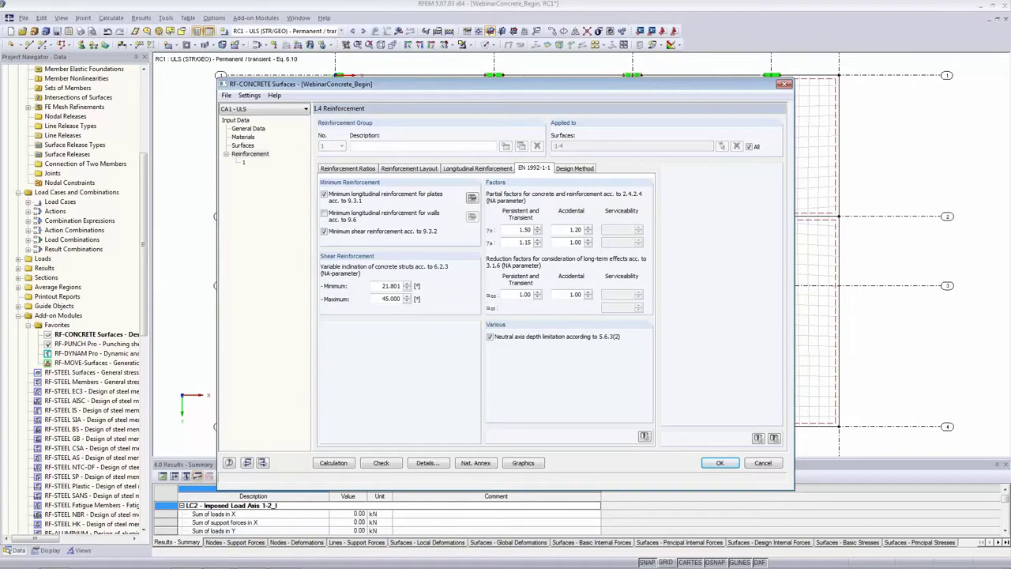
{"action": "left_click", "coordinate": [341, 463]}
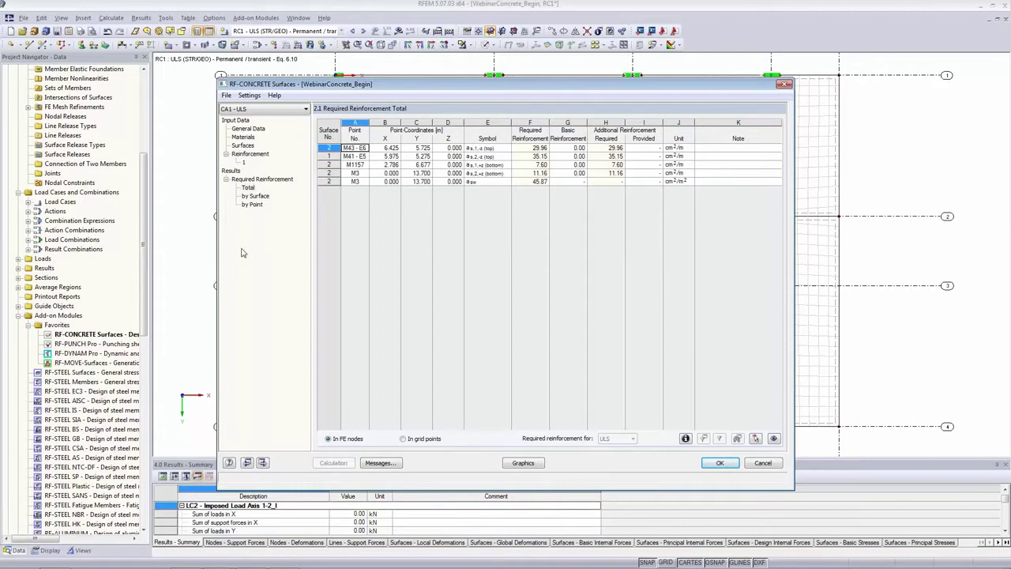
Examine the total required reinforcement values in FE nodes for each reinforcement direction.
{"action": "left_click", "coordinate": [248, 188]}
{"action": "left_click_drag", "start_coordinate": [529, 148], "coordinate": [529, 183]}
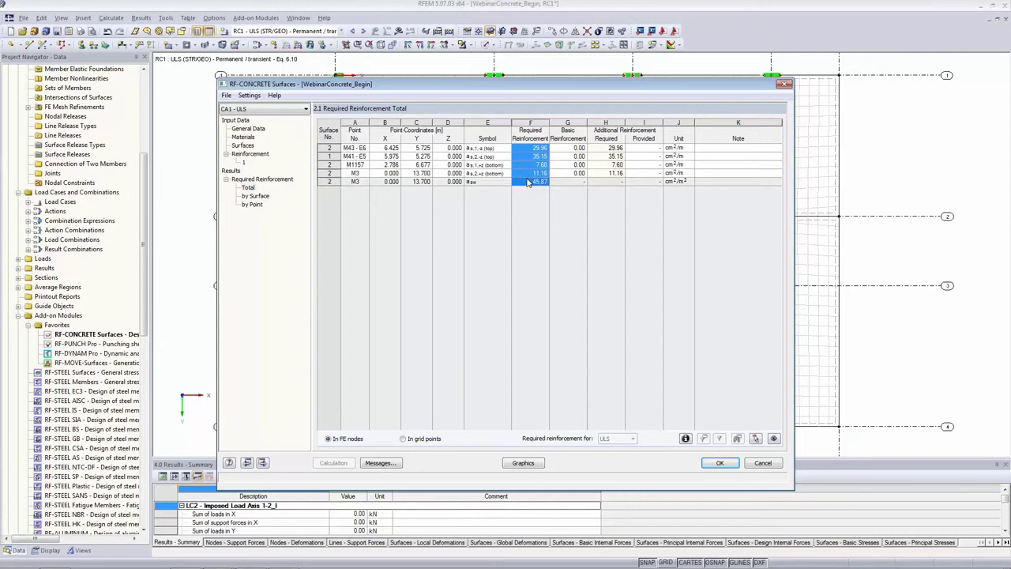
{"action": "left_click", "coordinate": [329, 440]}
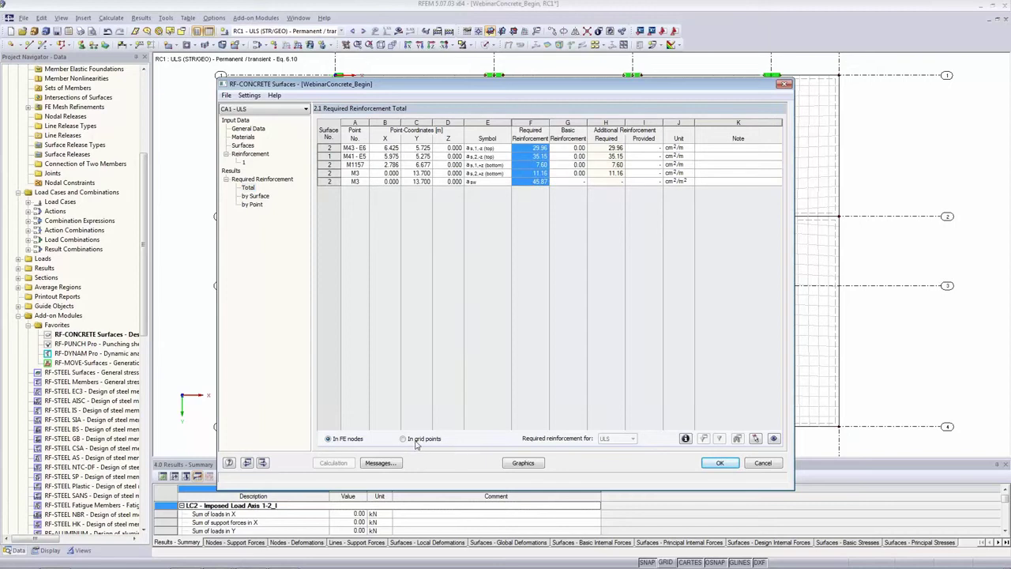
Display the required reinforcement graphically on the slab and compare both top and both bottom directions, ending on a-s,1,+z (bottom).
{"action": "left_click", "coordinate": [529, 466]}
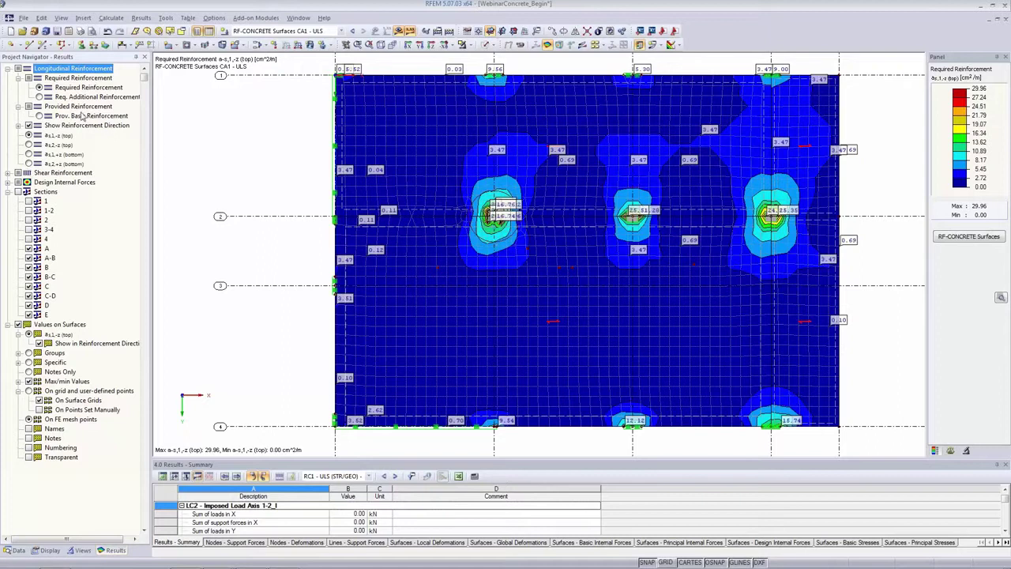
{"action": "left_click", "coordinate": [101, 89]}
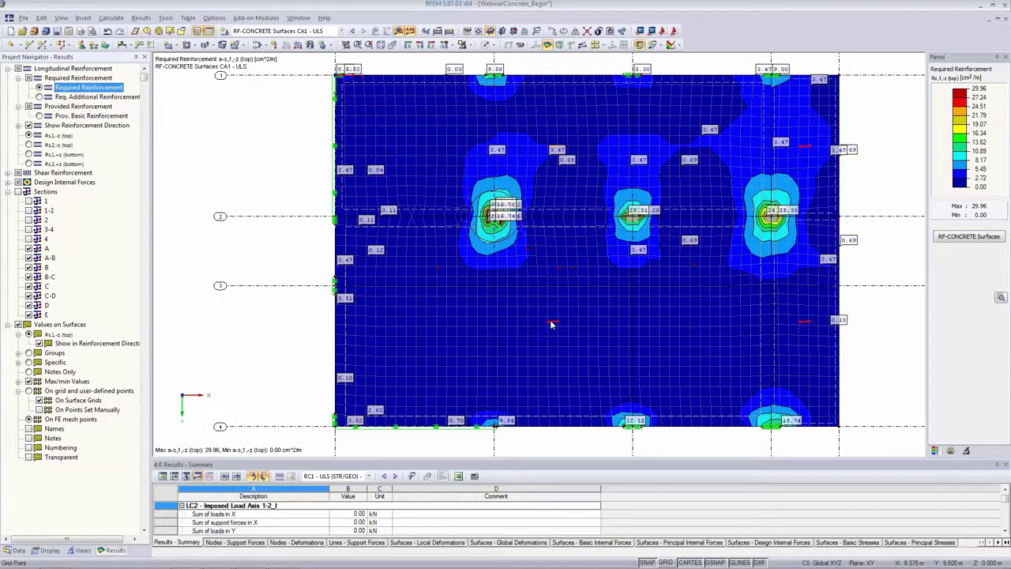
{"action": "left_click", "coordinate": [29, 144]}
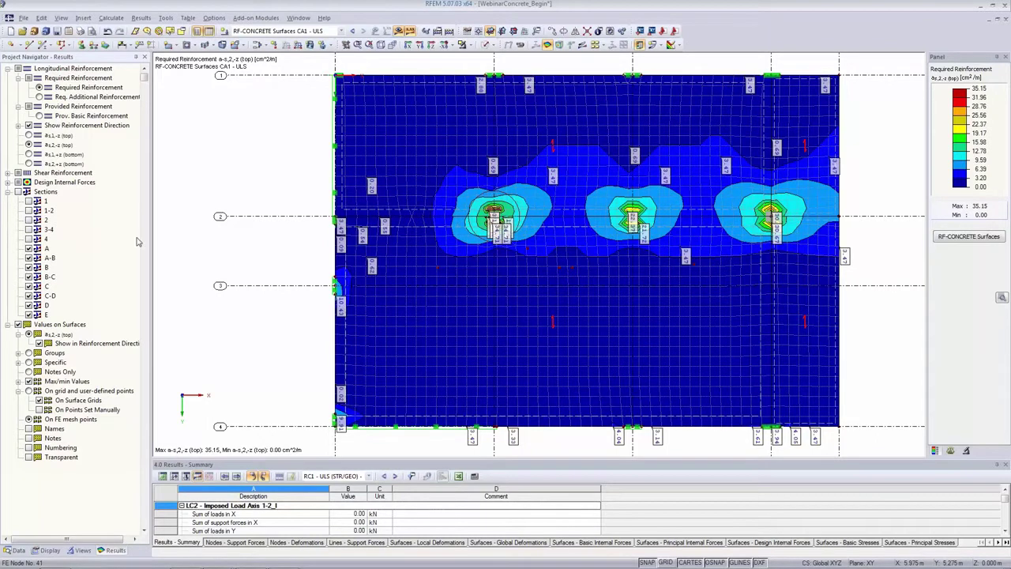
{"action": "left_click", "coordinate": [29, 155]}
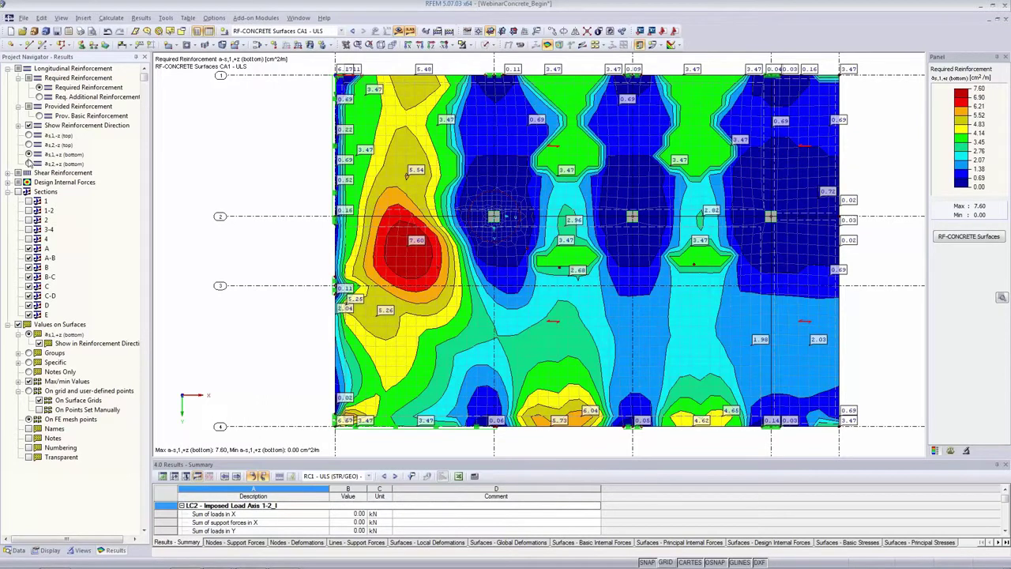
{"action": "left_click", "coordinate": [28, 163]}
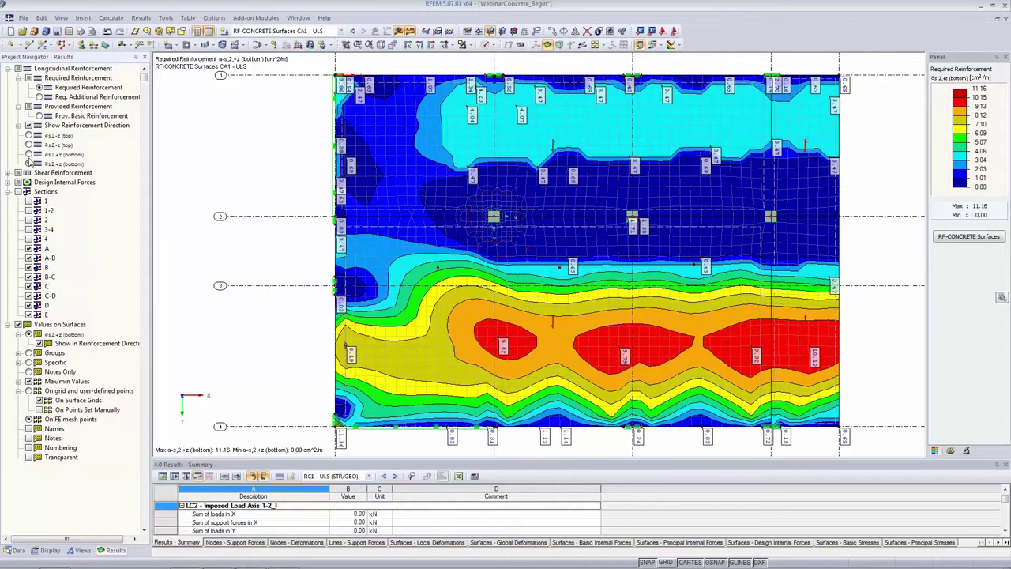
{"action": "left_click", "coordinate": [29, 154]}
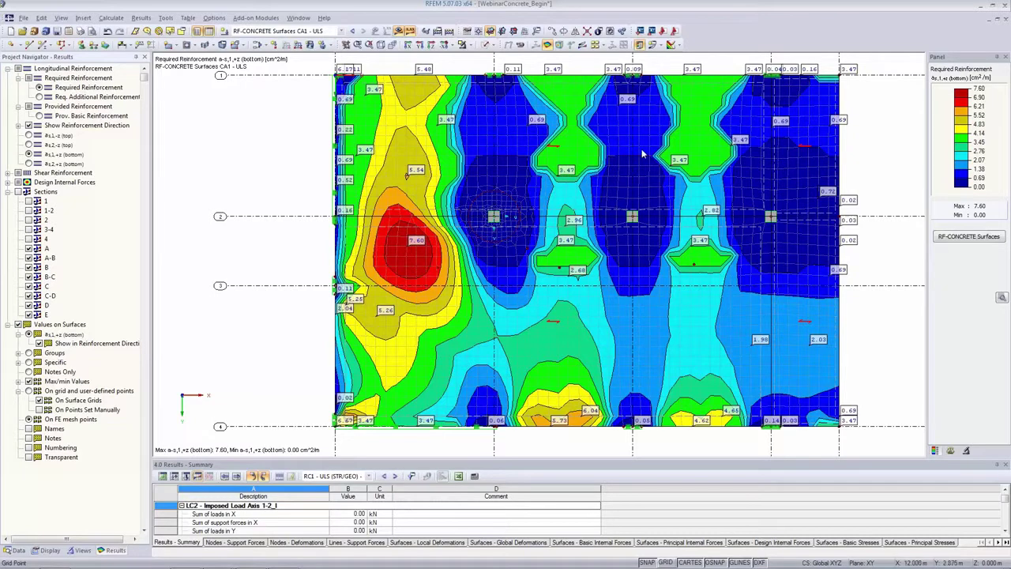
{"action": "left_click", "coordinate": [661, 46]}
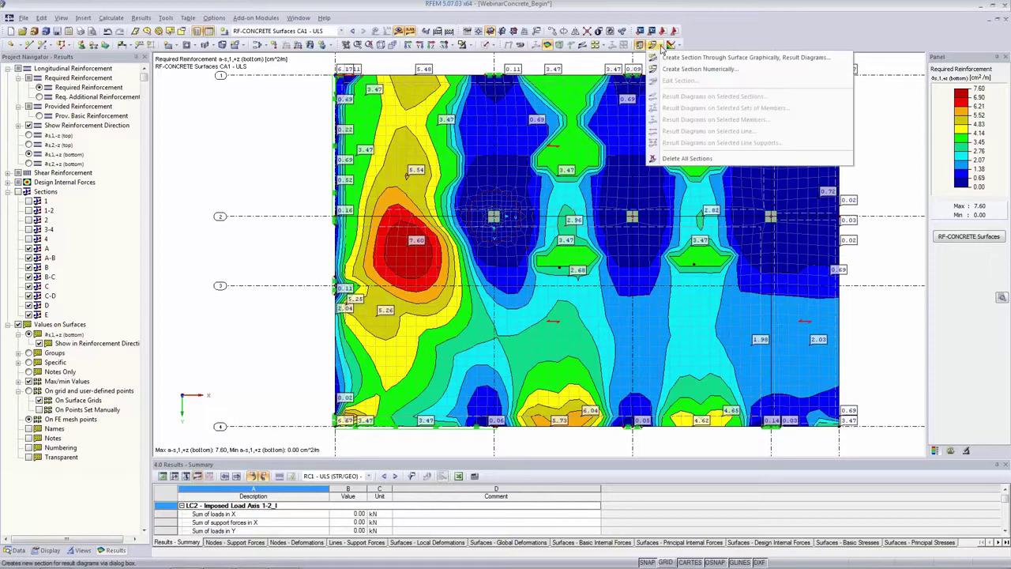
{"action": "left_click", "coordinate": [689, 70]}
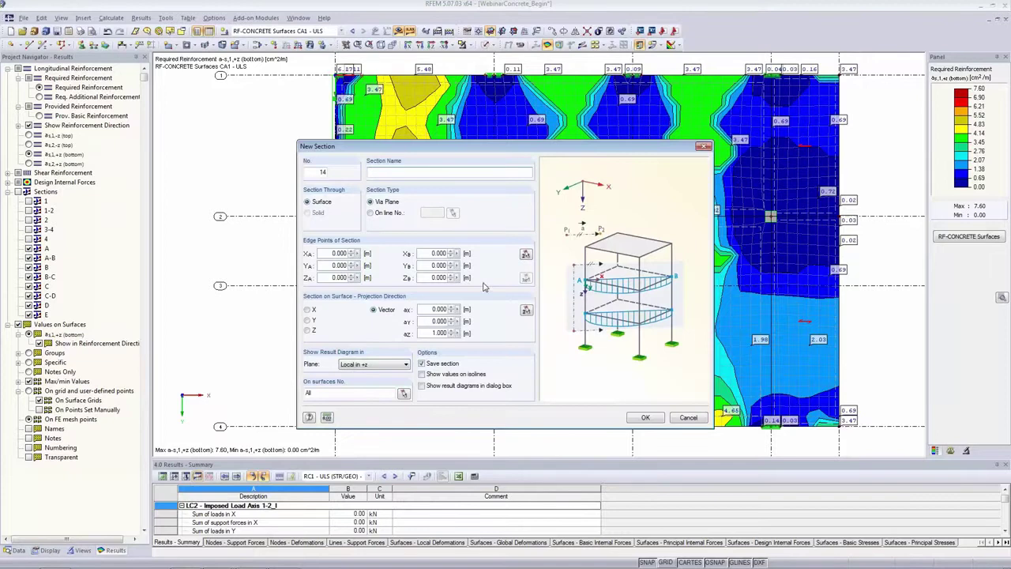
{"action": "type", "text": "A-B"}
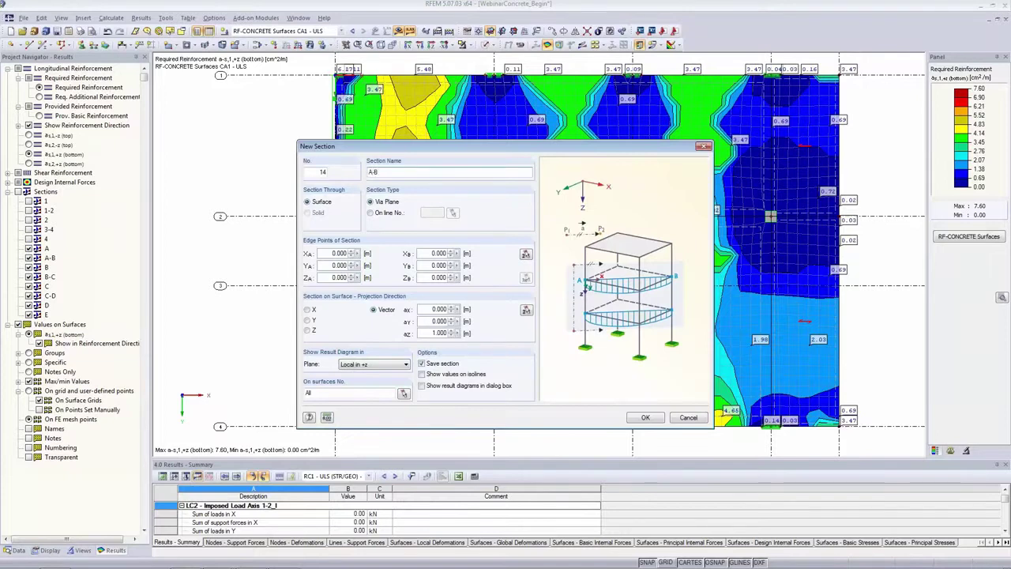
{"action": "left_click", "coordinate": [526, 255]}
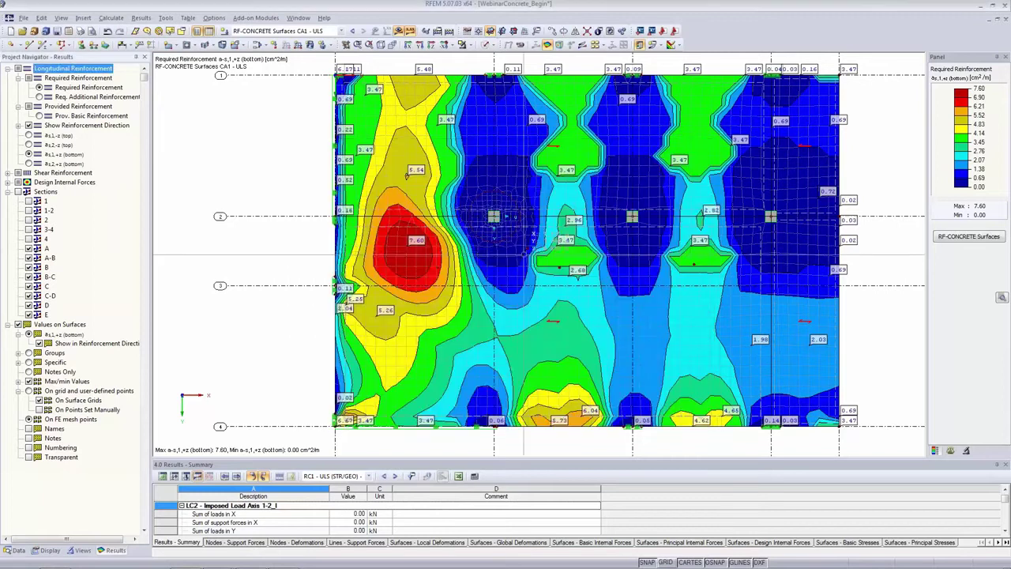
{"action": "left_click", "coordinate": [445, 71]}
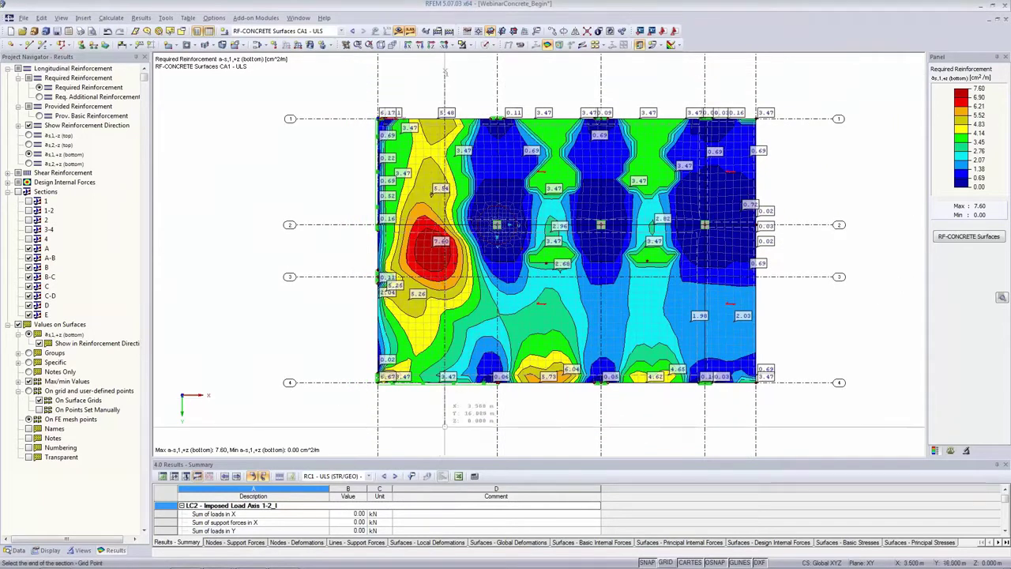
{"action": "left_click", "coordinate": [444, 431]}
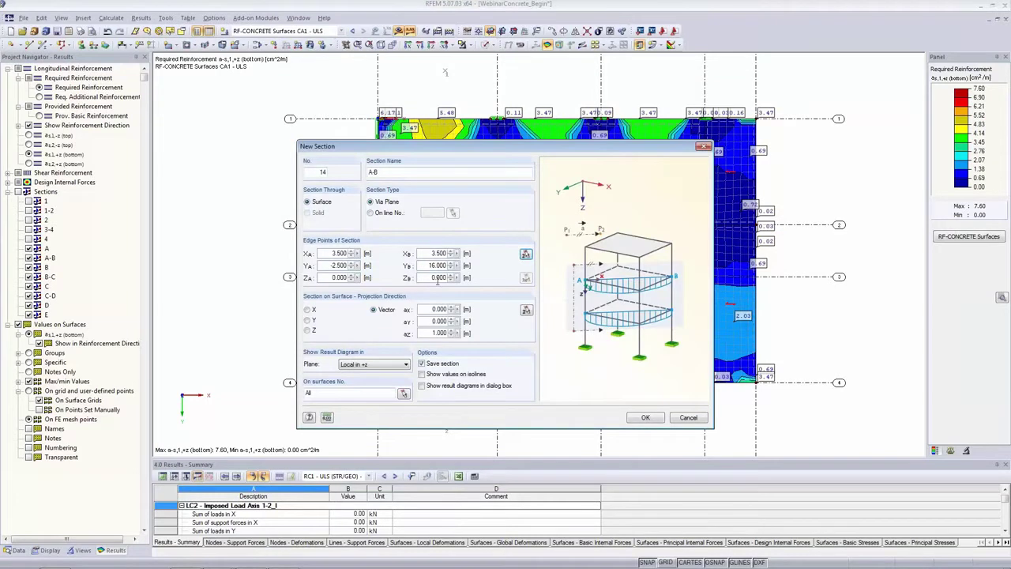
{"action": "left_click", "coordinate": [355, 366]}
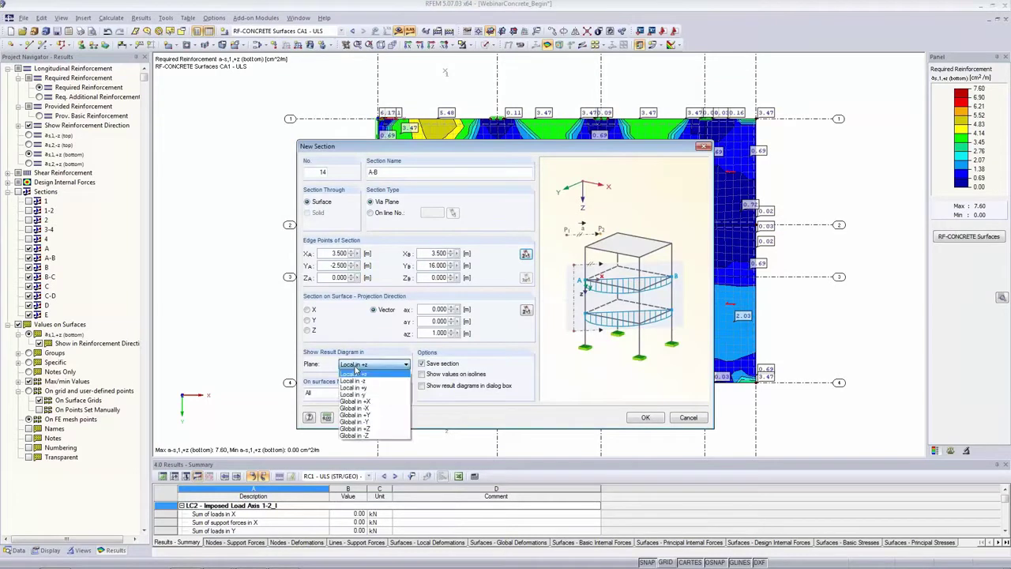
{"action": "left_click", "coordinate": [365, 402]}
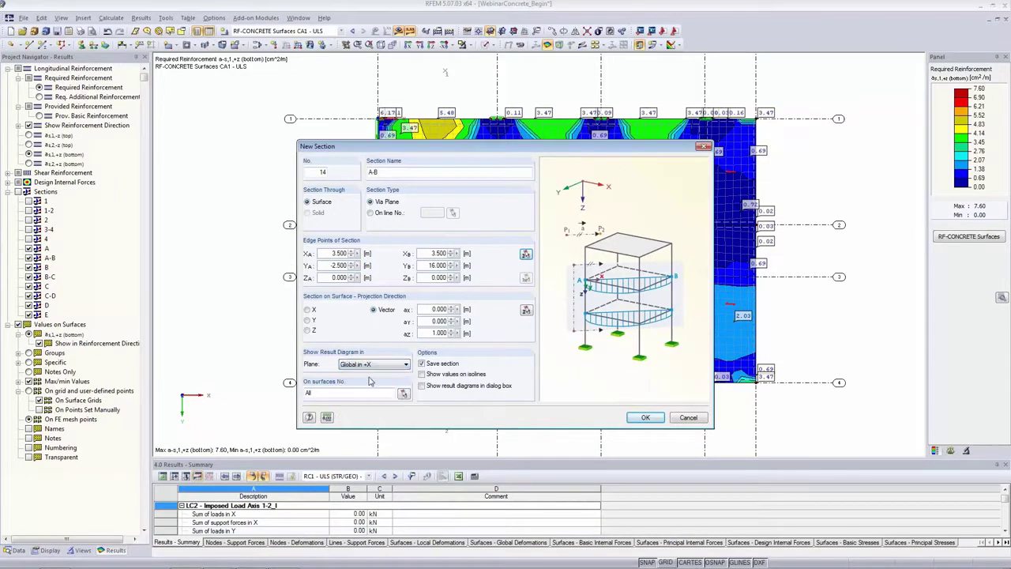
{"action": "left_click", "coordinate": [688, 419]}
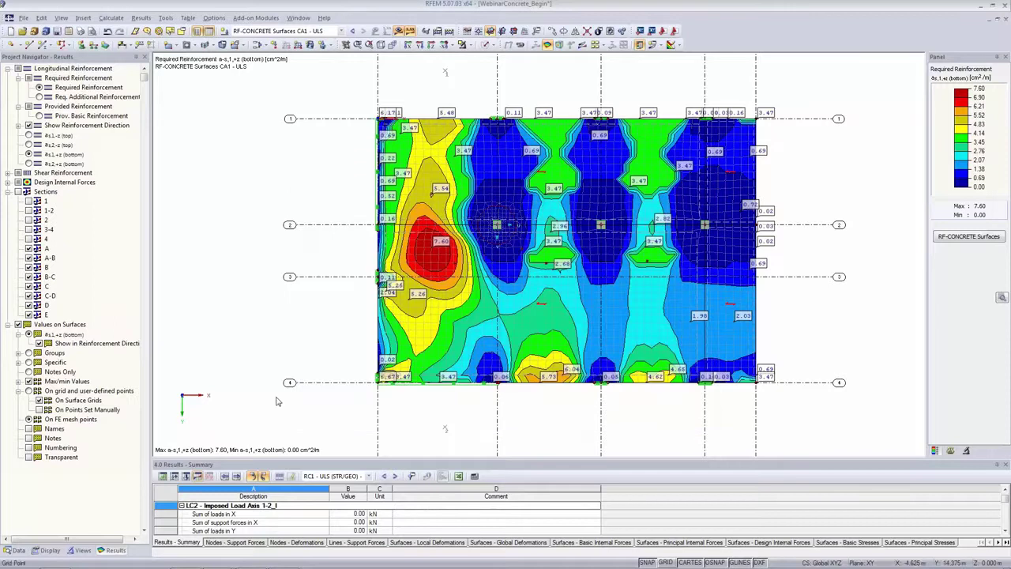
Replace the slab's isobands and surface values with a-s,1,+z (bottom) result diagrams along the defined sections.
{"action": "left_click", "coordinate": [46, 202]}
{"action": "left_click", "coordinate": [48, 210]}
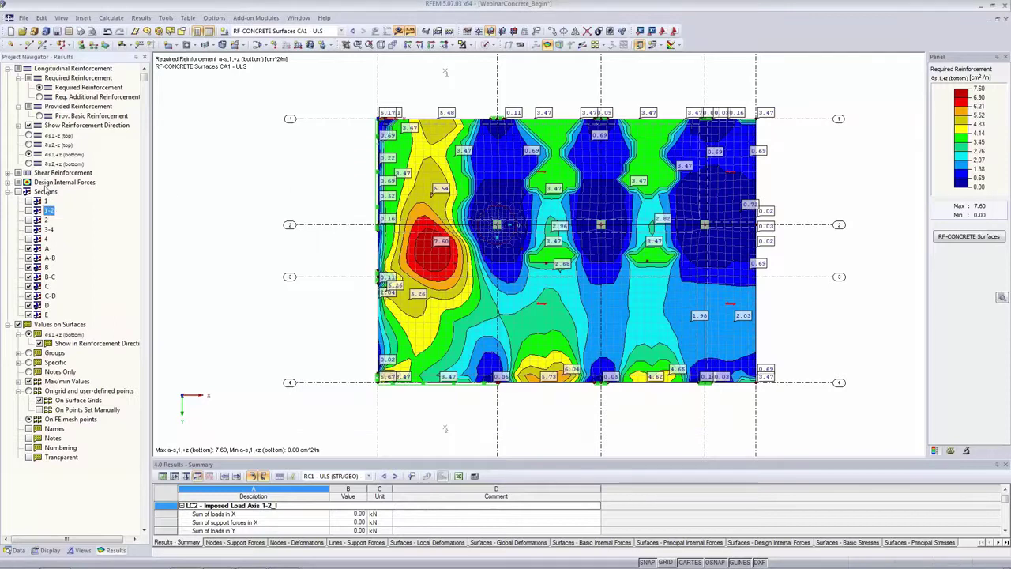
{"action": "left_click", "coordinate": [681, 46]}
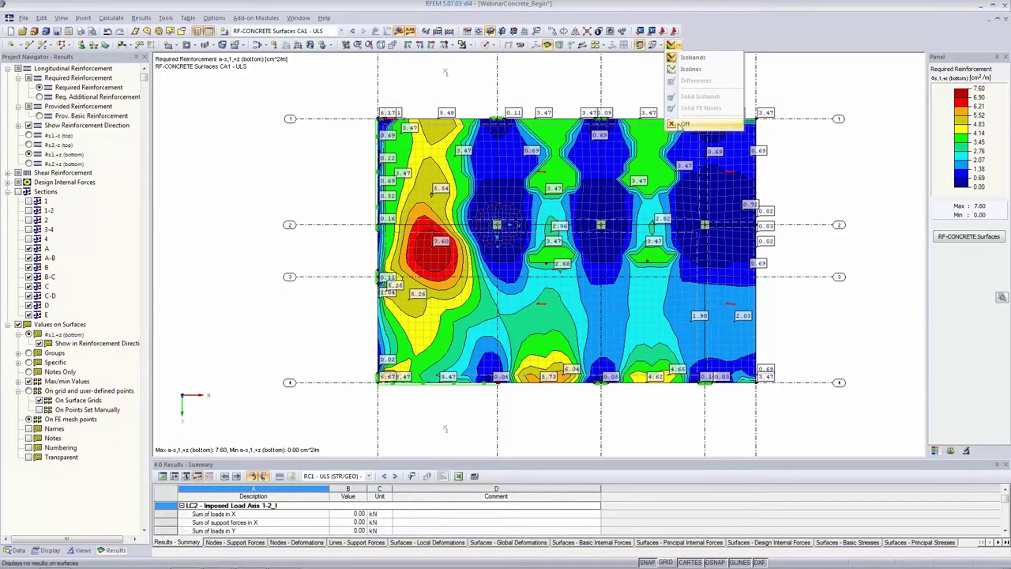
{"action": "left_click", "coordinate": [685, 123]}
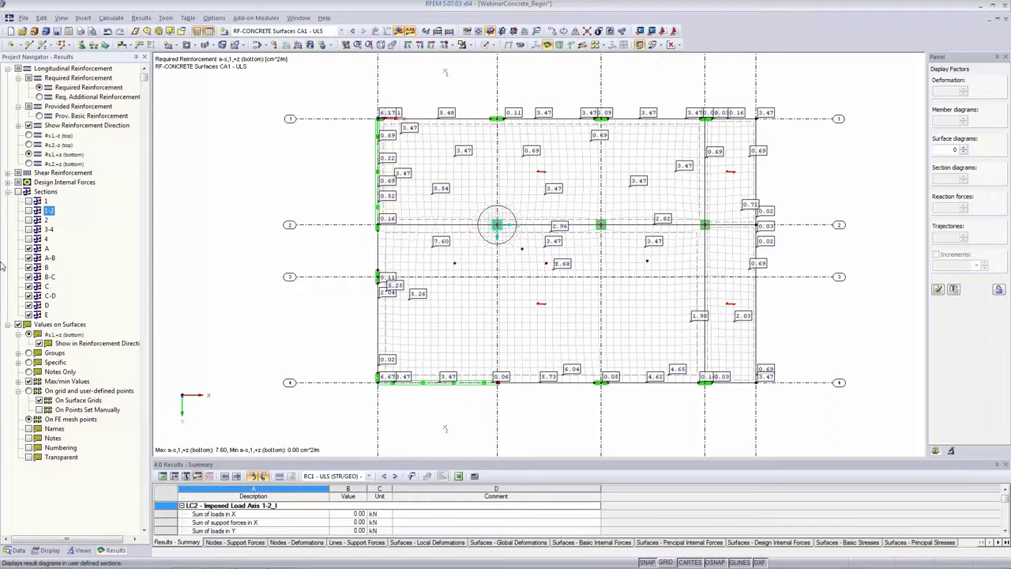
{"action": "left_click", "coordinate": [18, 192]}
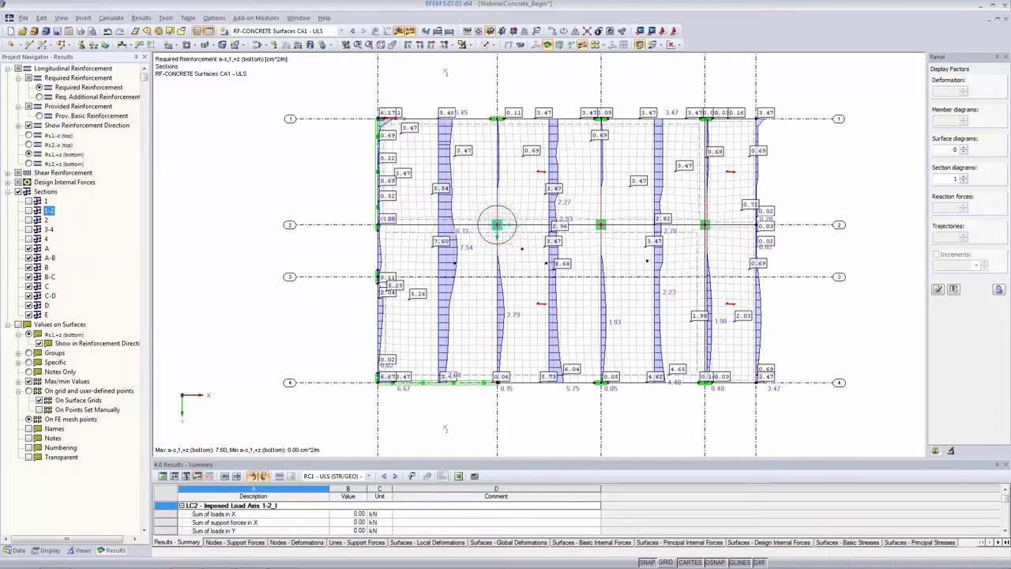
{"action": "left_click", "coordinate": [27, 324]}
{"action": "scroll", "coordinate": [522, 312], "scroll_direction": "up", "scroll_amount": 1}
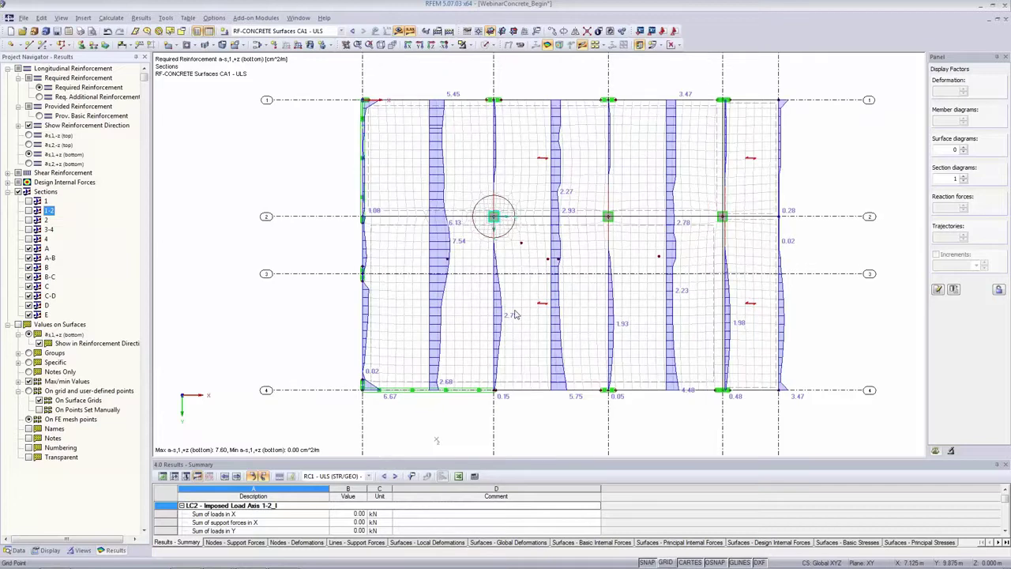
{"action": "middle_click_drag", "start_coordinate": [513, 314], "coordinate": [490, 326]}
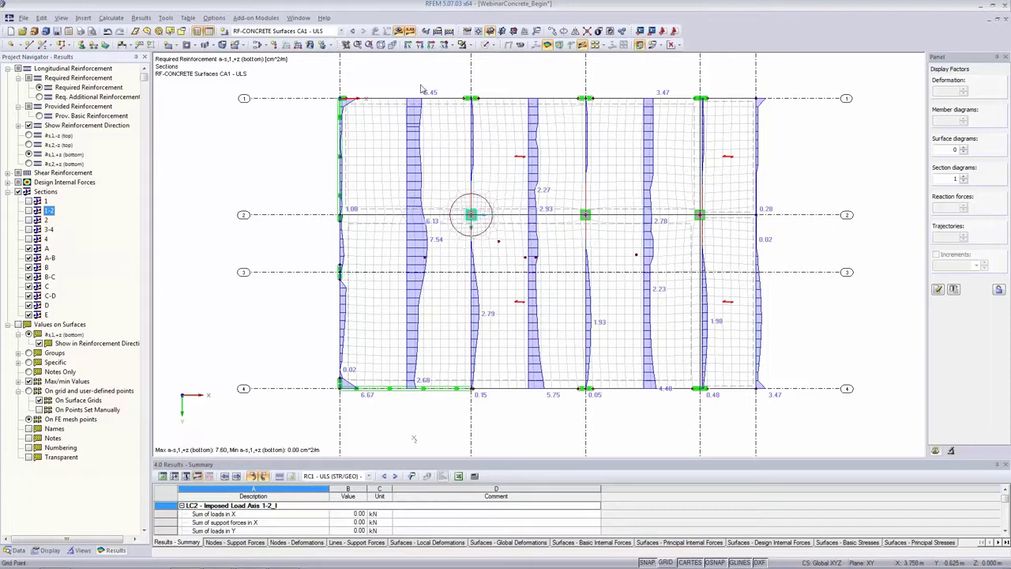
Show the required reinforcement diagram along section 1 in addition to the lettered sections, and hide it again.
{"action": "left_click", "coordinate": [46, 248]}
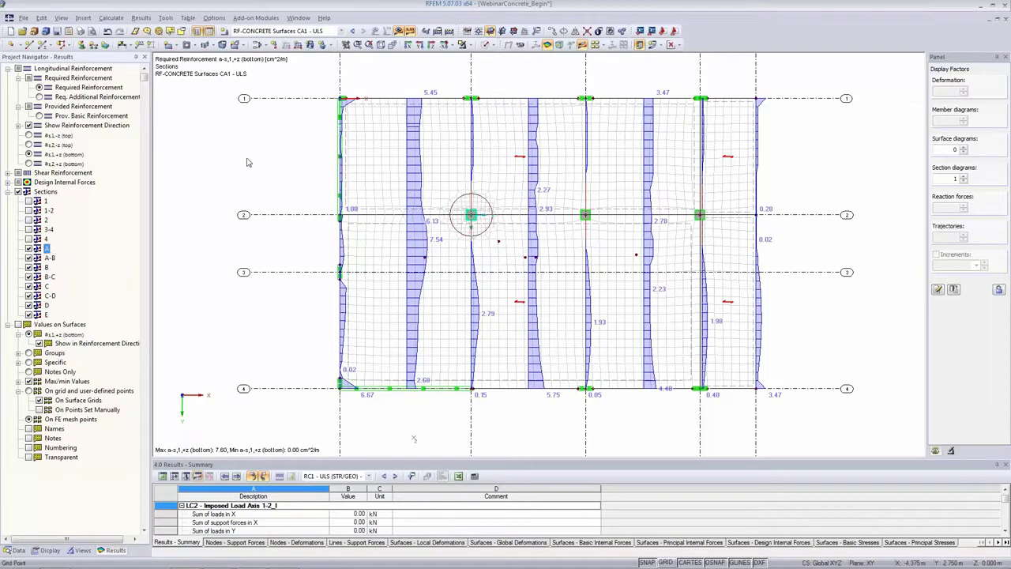
{"action": "left_click", "coordinate": [28, 201]}
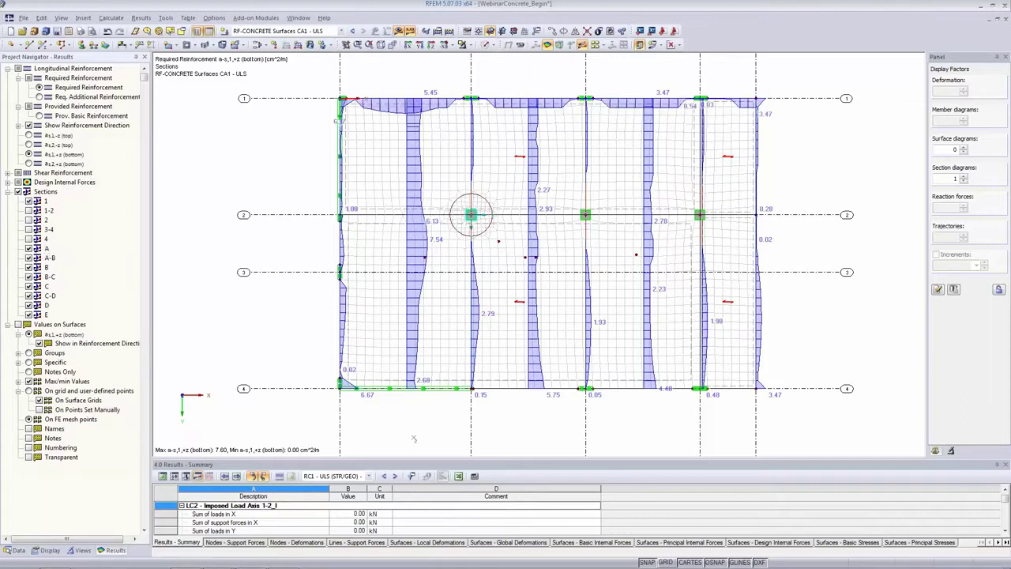
{"action": "left_click", "coordinate": [28, 201]}
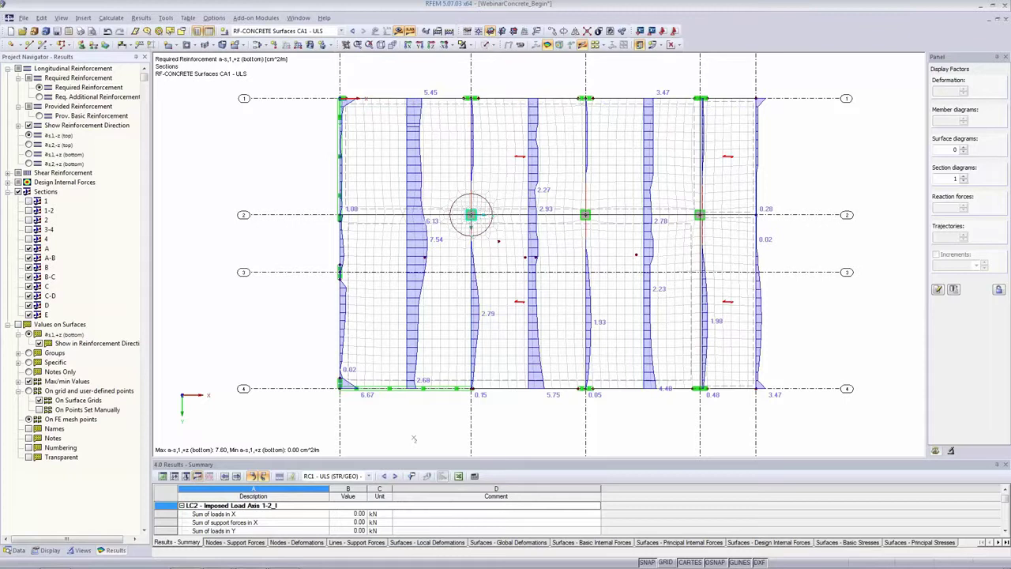
Switch the section diagrams to top reinforcement a-s,1,-z and a-s,2,-z, and examine the a-s,2,-z distribution around the circled column on axis 2.
{"action": "left_click", "coordinate": [29, 135]}
{"action": "left_click", "coordinate": [28, 144]}
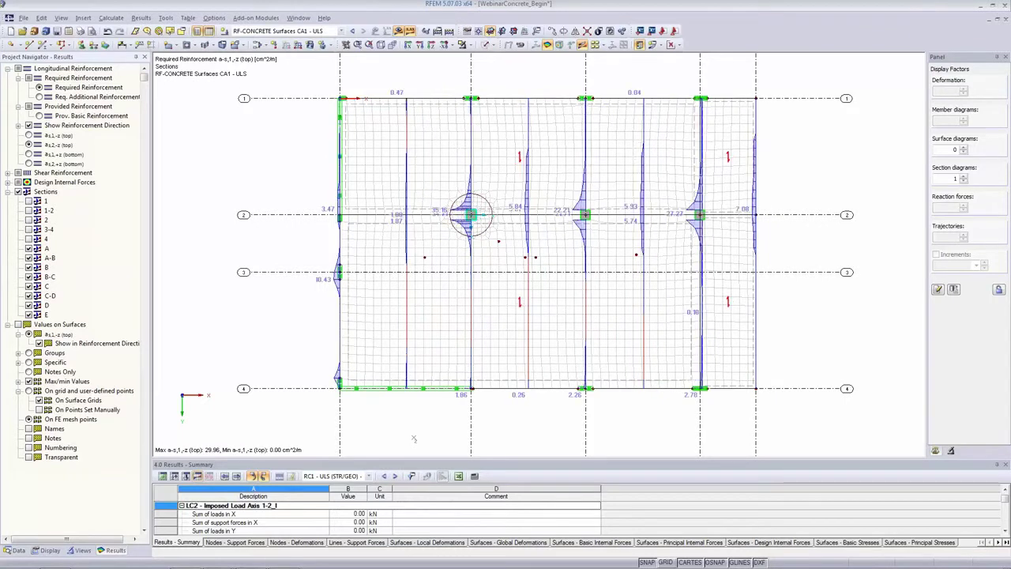
{"action": "scroll", "coordinate": [466, 206], "scroll_direction": "up", "scroll_amount": 5}
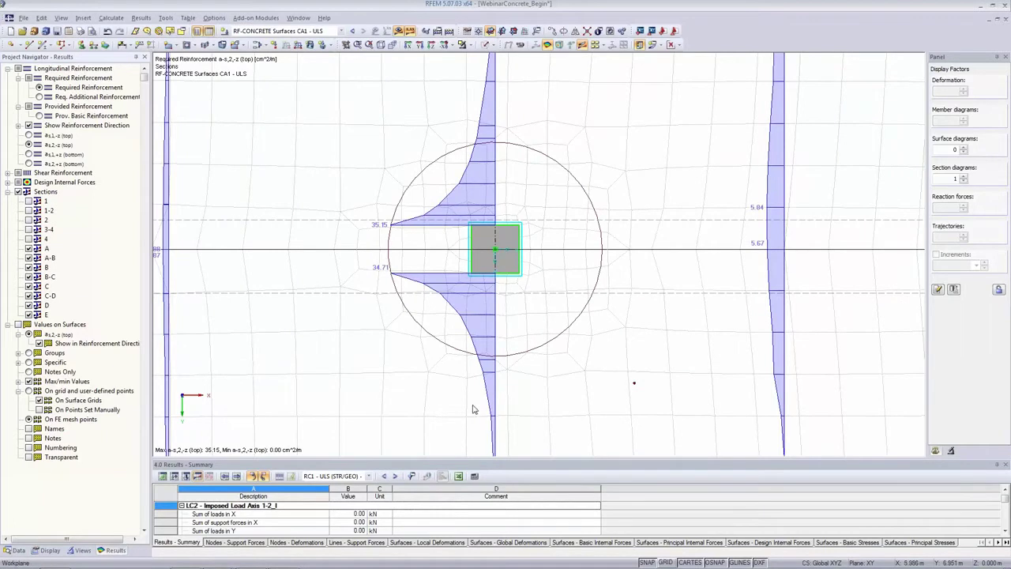
{"action": "scroll", "coordinate": [472, 408], "scroll_direction": "down", "scroll_amount": 5}
{"action": "middle_click_drag", "start_coordinate": [471, 390], "coordinate": [419, 278]}
{"action": "scroll", "coordinate": [419, 278], "scroll_direction": "down", "scroll_amount": 4}
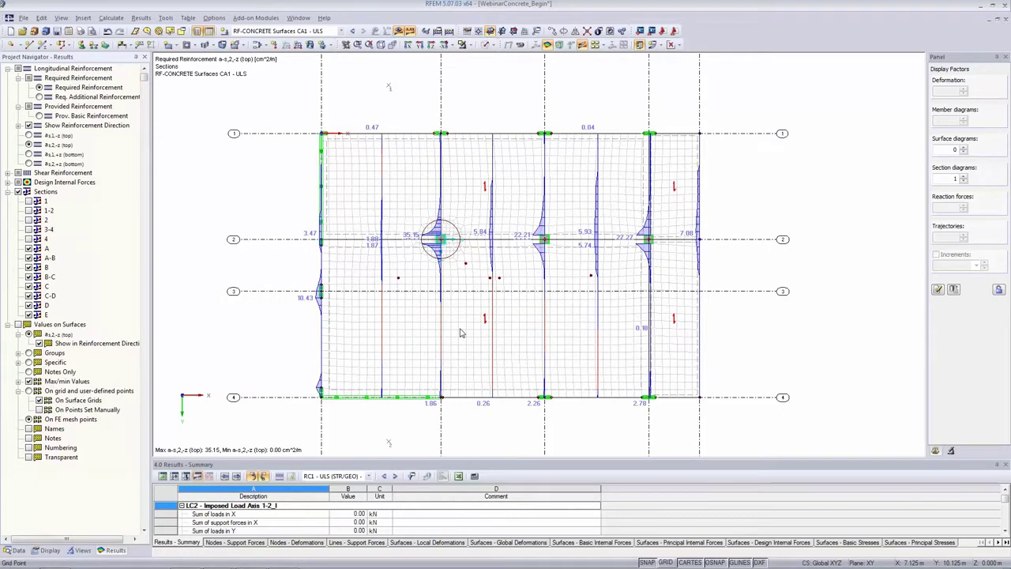
Replace the section diagrams with isobands of the bottom reinforcement a-s,1,+z, including the values on surfaces.
{"action": "left_click", "coordinate": [678, 45]}
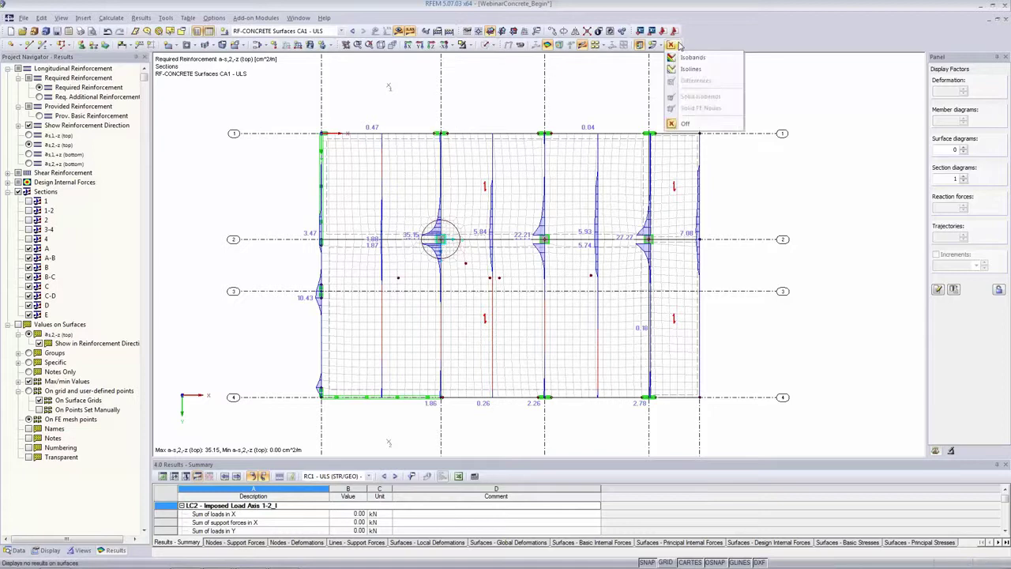
{"action": "left_click", "coordinate": [685, 58]}
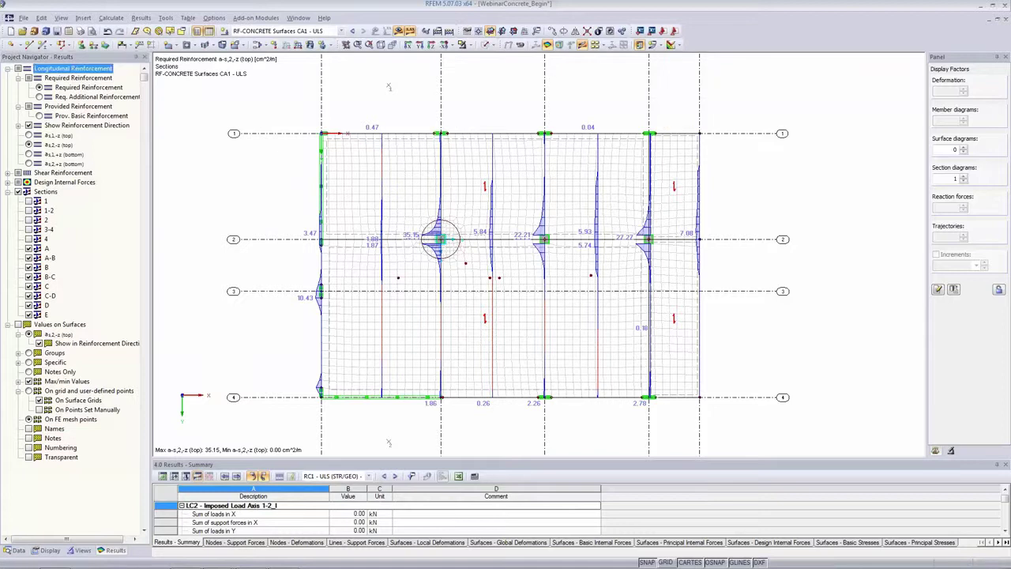
{"action": "left_click", "coordinate": [583, 45]}
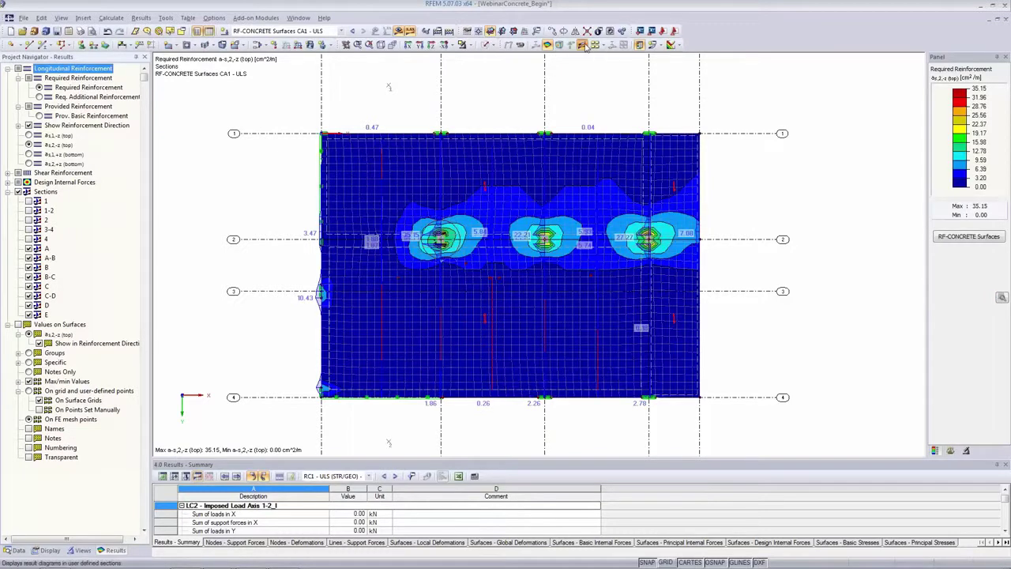
{"action": "left_click", "coordinate": [28, 154]}
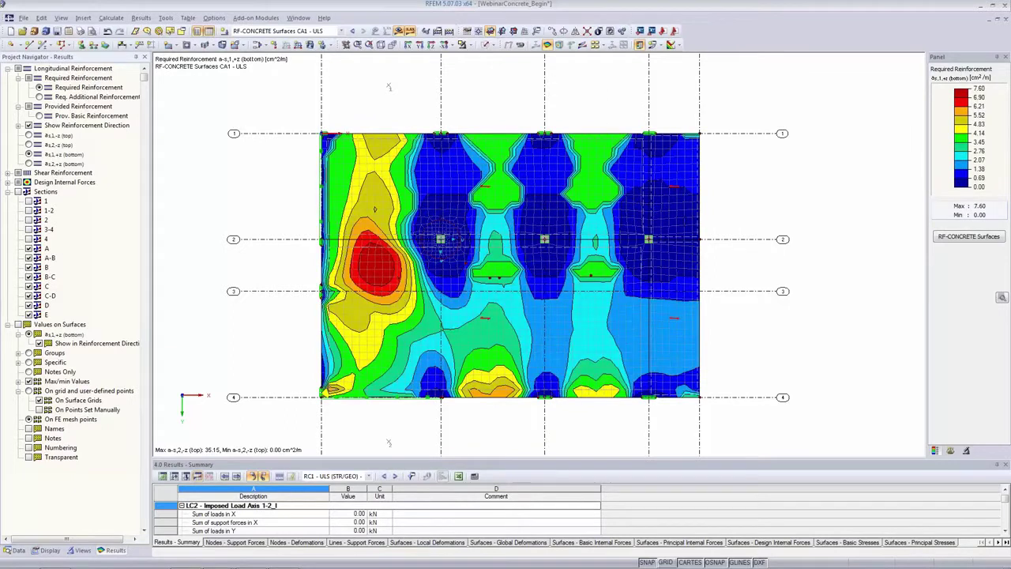
{"action": "left_click", "coordinate": [27, 324]}
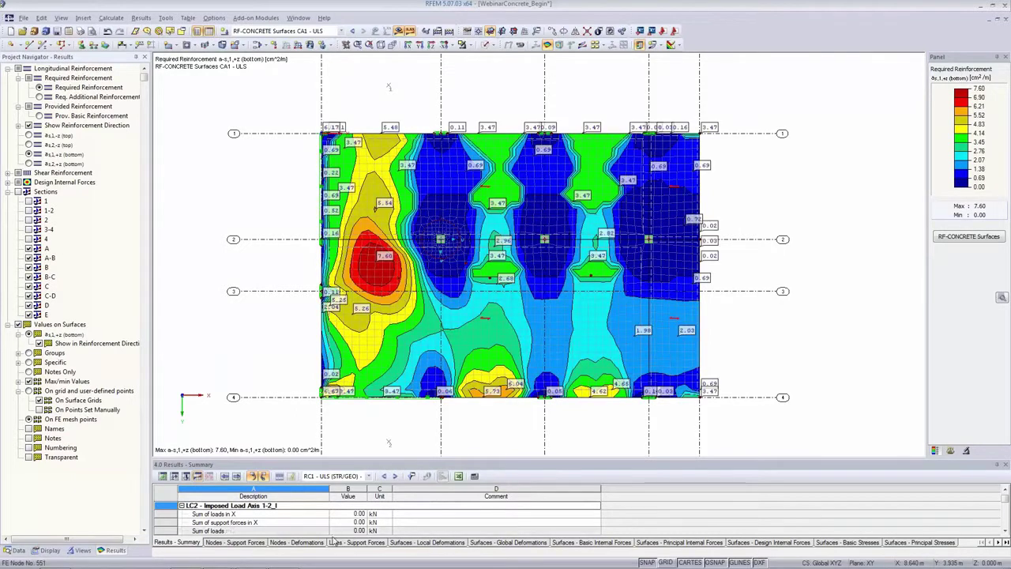
Copy the RF-CONCRETE Surfaces case CA1 - ULS to a new case no. 2 described "SLS - Basic Reinforcement".
{"action": "left_click", "coordinate": [14, 550]}
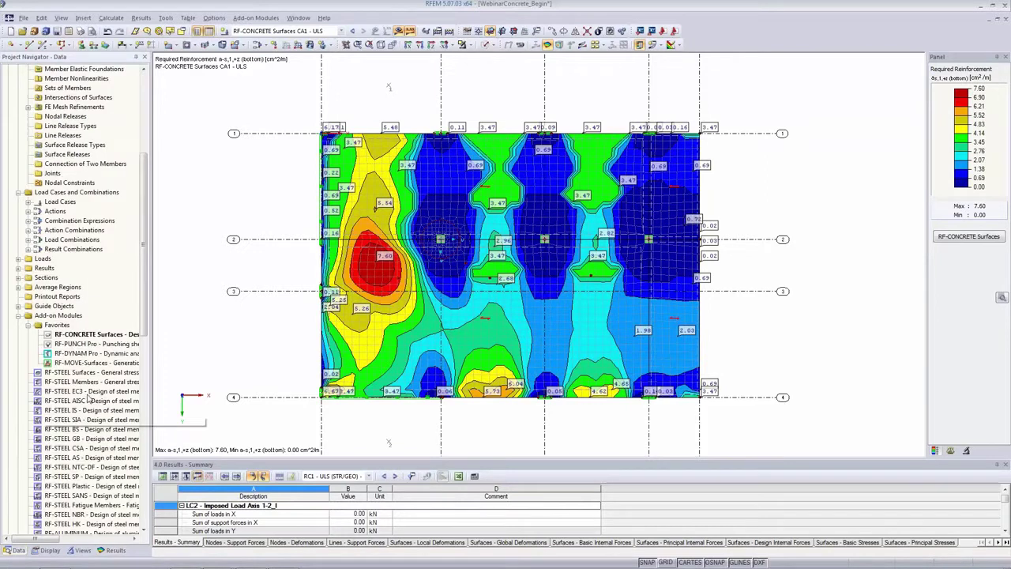
{"action": "double_click", "coordinate": [95, 335]}
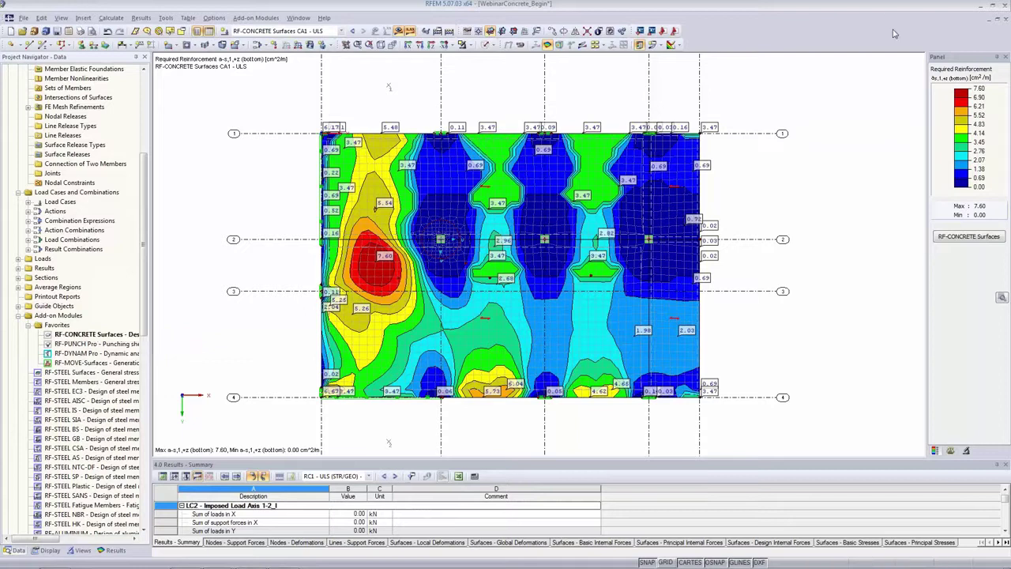
{"action": "left_click", "coordinate": [971, 237]}
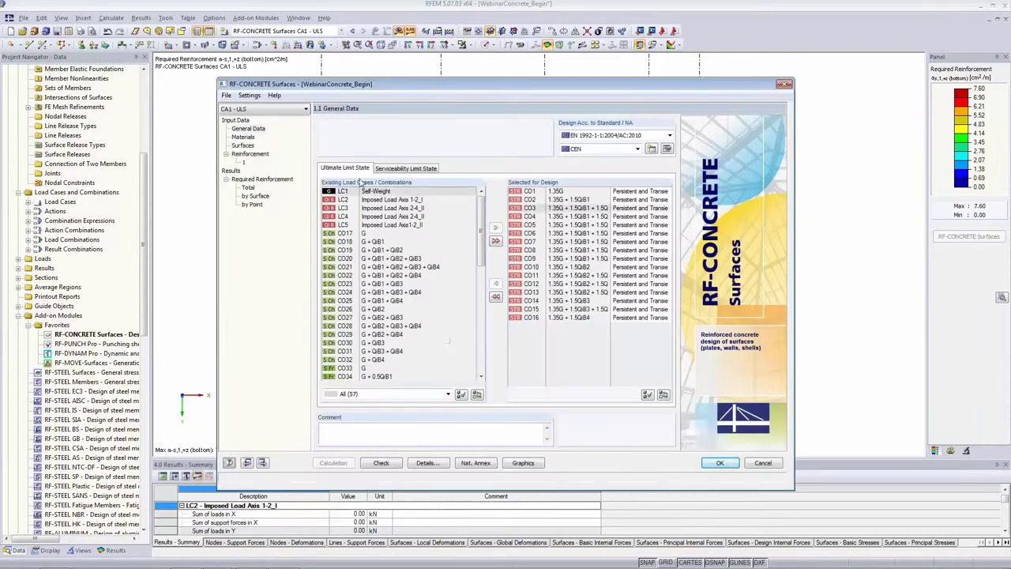
{"action": "left_click", "coordinate": [226, 95]}
{"action": "left_click", "coordinate": [237, 135]}
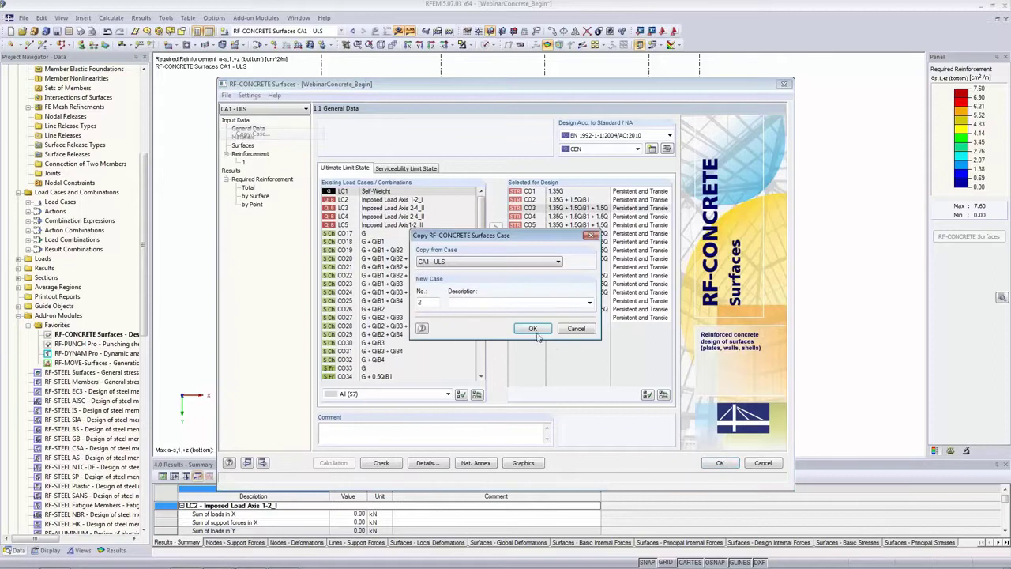
{"action": "left_click", "coordinate": [450, 302]}
{"action": "type", "text": "SLS"}
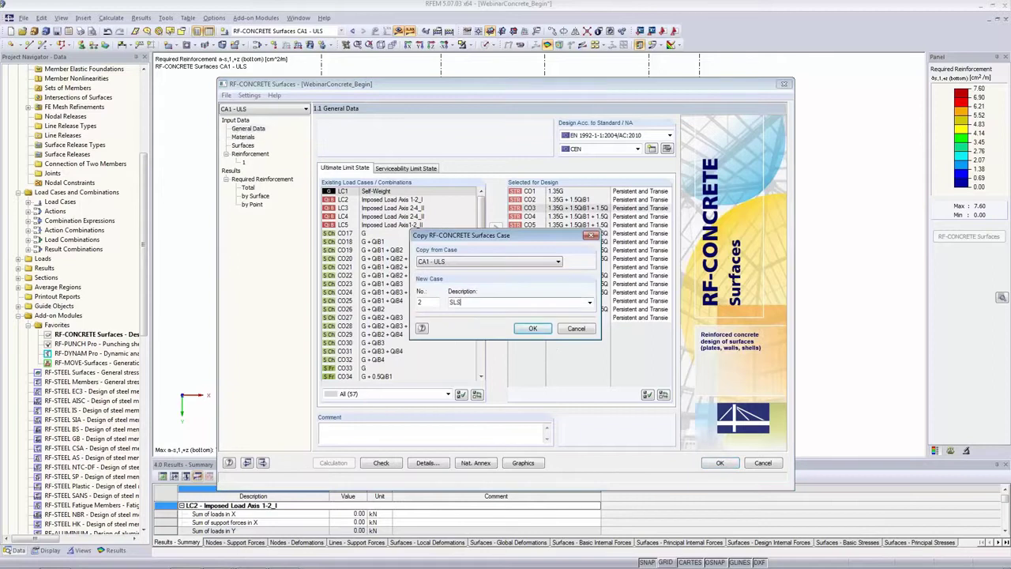
{"action": "type", "text": " - Basic Reinforcement"}
{"action": "left_click", "coordinate": [533, 328]}
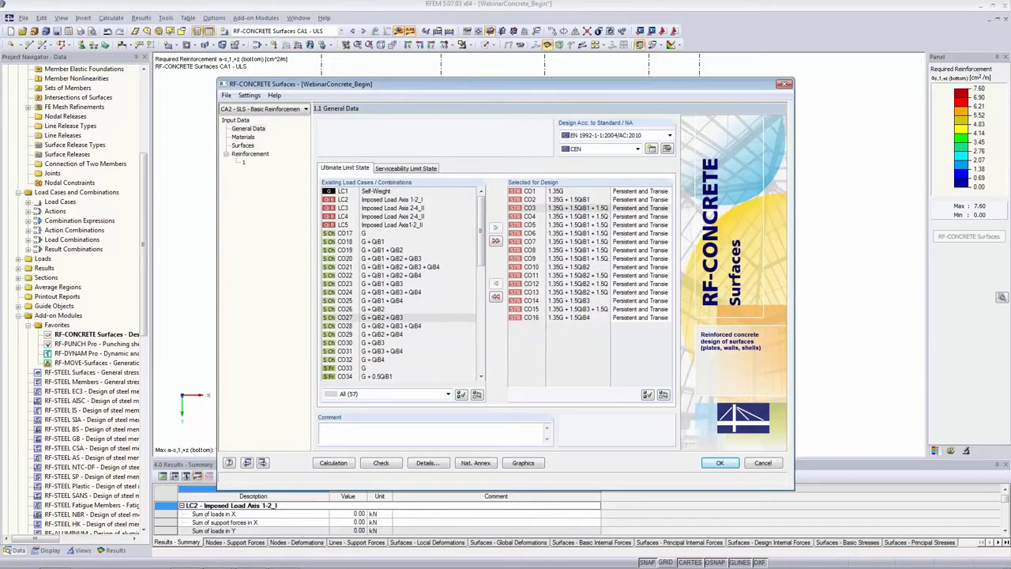
Add the SLS load combinations CO17 to CO64 to the combinations selected for serviceability limit state design.
{"action": "left_click", "coordinate": [405, 168]}
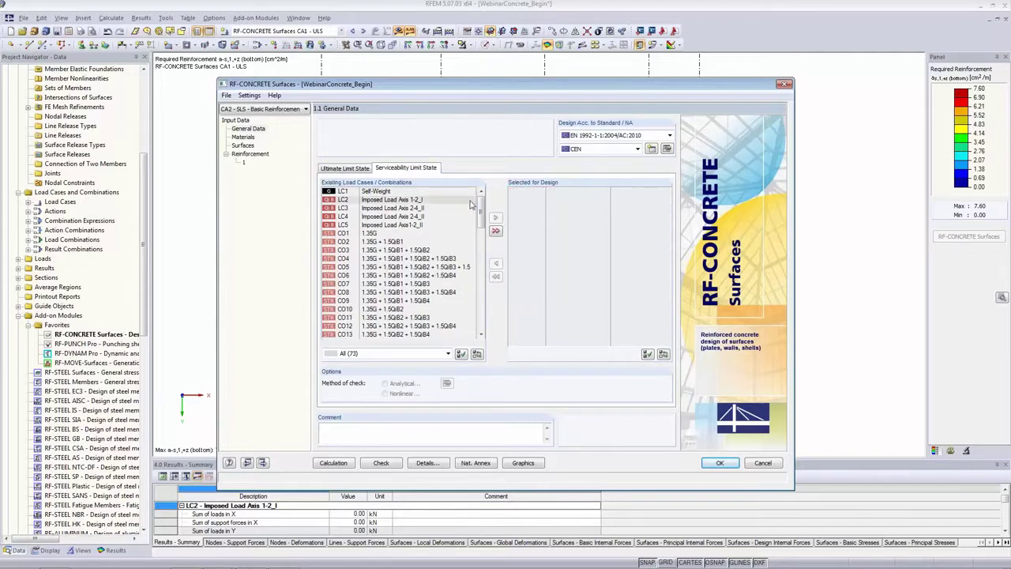
{"action": "scroll", "coordinate": [479, 212], "scroll_direction": "down", "scroll_amount": 4}
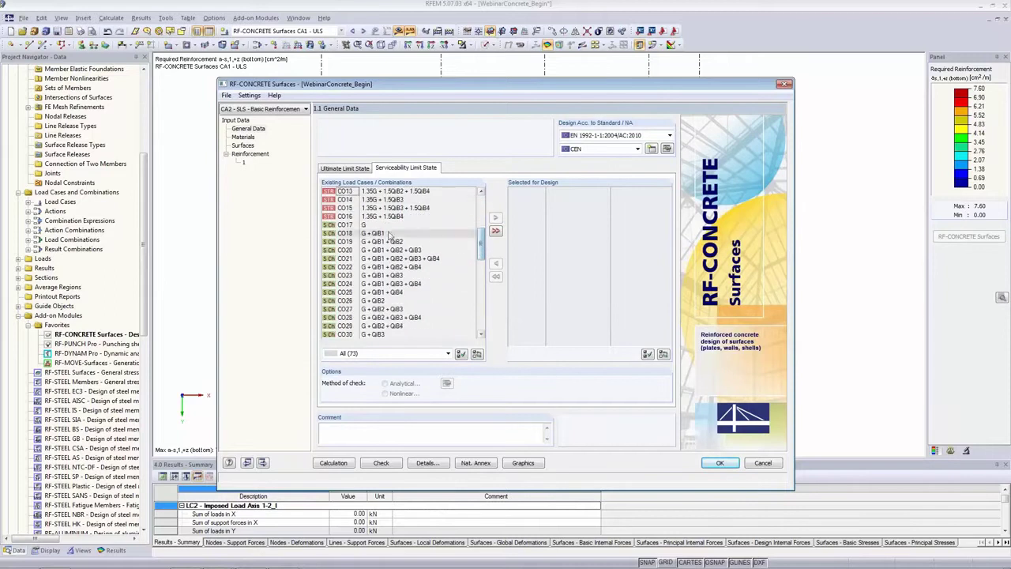
{"action": "scroll", "coordinate": [374, 269], "scroll_direction": "down", "scroll_amount": 8}
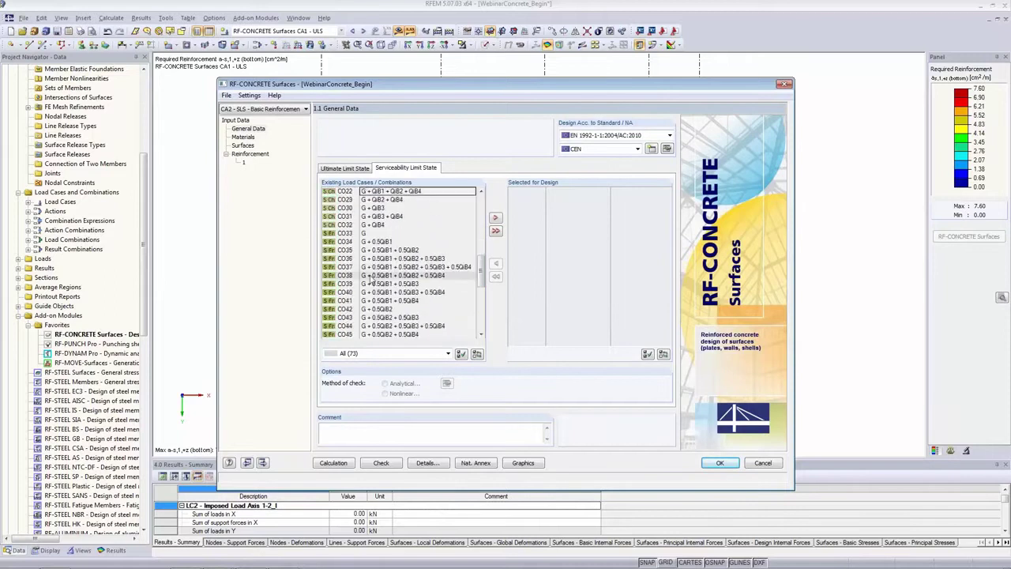
{"action": "scroll", "coordinate": [376, 330], "scroll_direction": "down", "scroll_amount": 5}
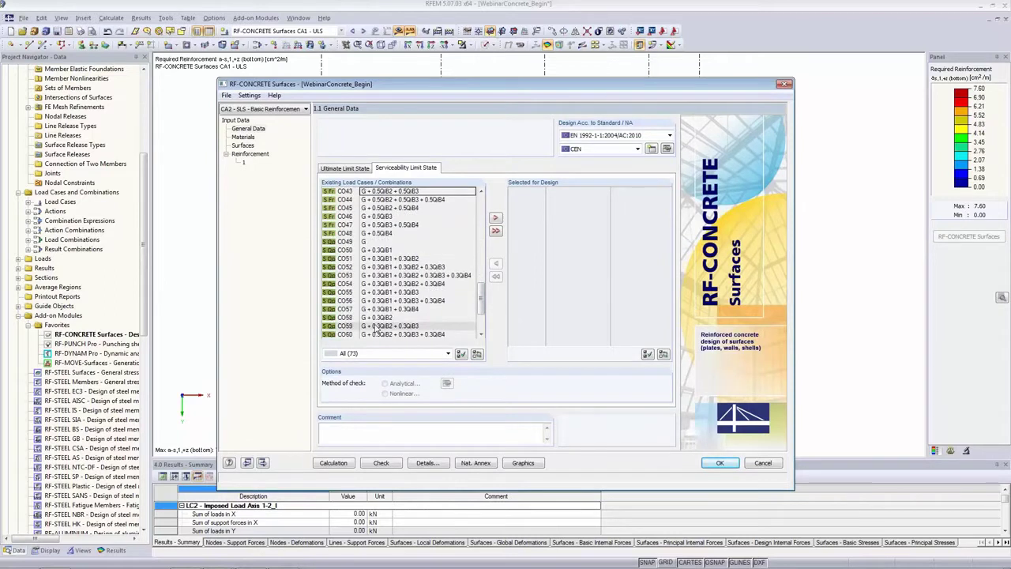
{"action": "left_click_drag", "start_coordinate": [378, 301], "coordinate": [377, 191]}
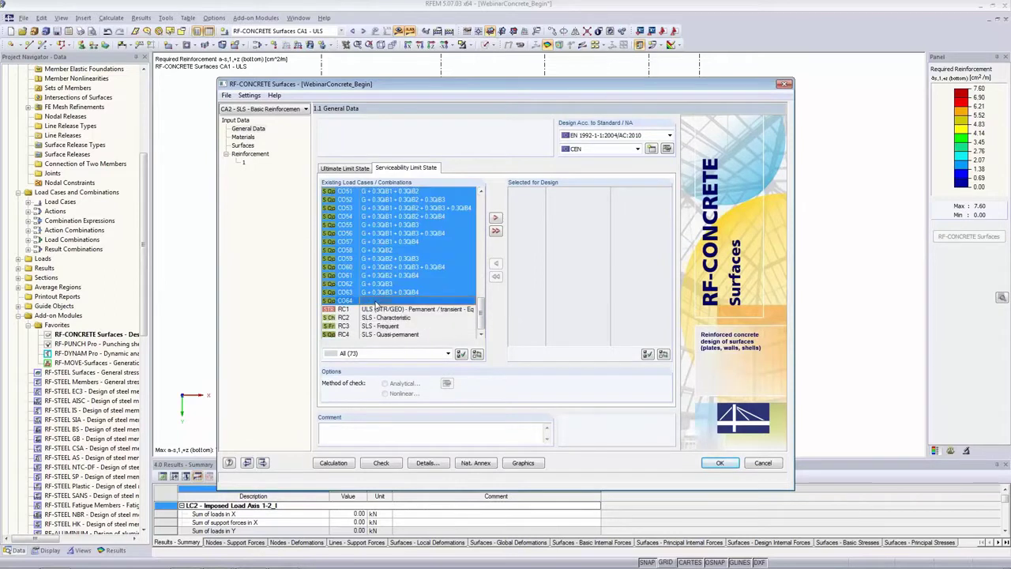
{"action": "left_click", "coordinate": [496, 218]}
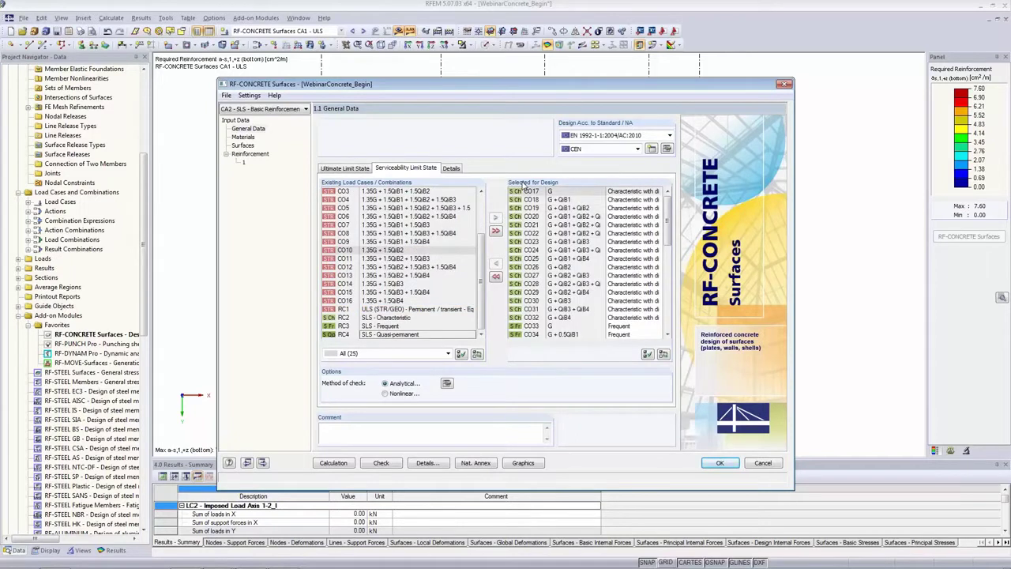
In the analytical SLS method settings, include the concrete stress check and turn off the automatic increase of required longitudinal reinforcement.
{"action": "left_click", "coordinate": [447, 384]}
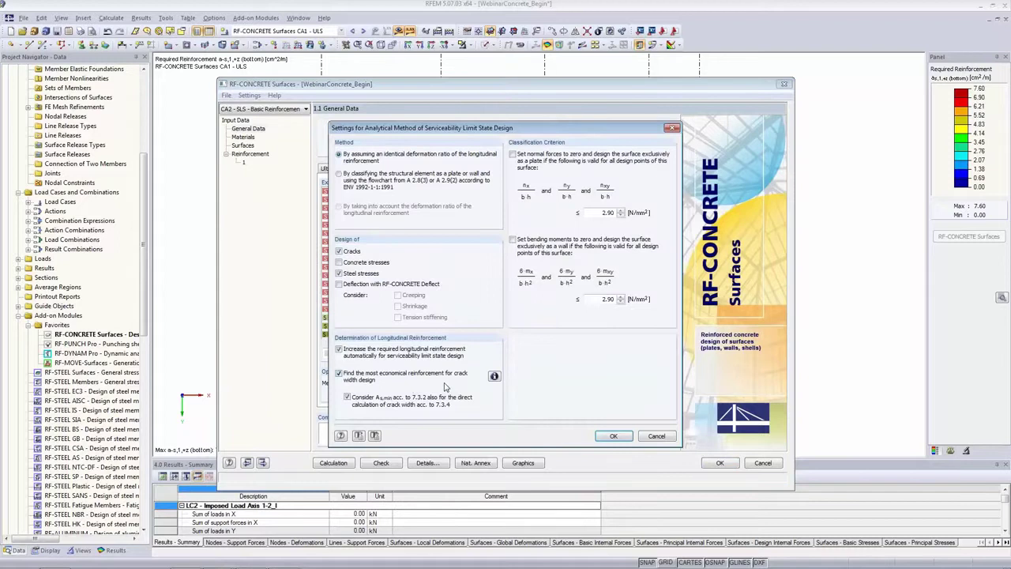
{"action": "left_click", "coordinate": [339, 251]}
{"action": "left_click", "coordinate": [339, 251]}
{"action": "left_click", "coordinate": [338, 350]}
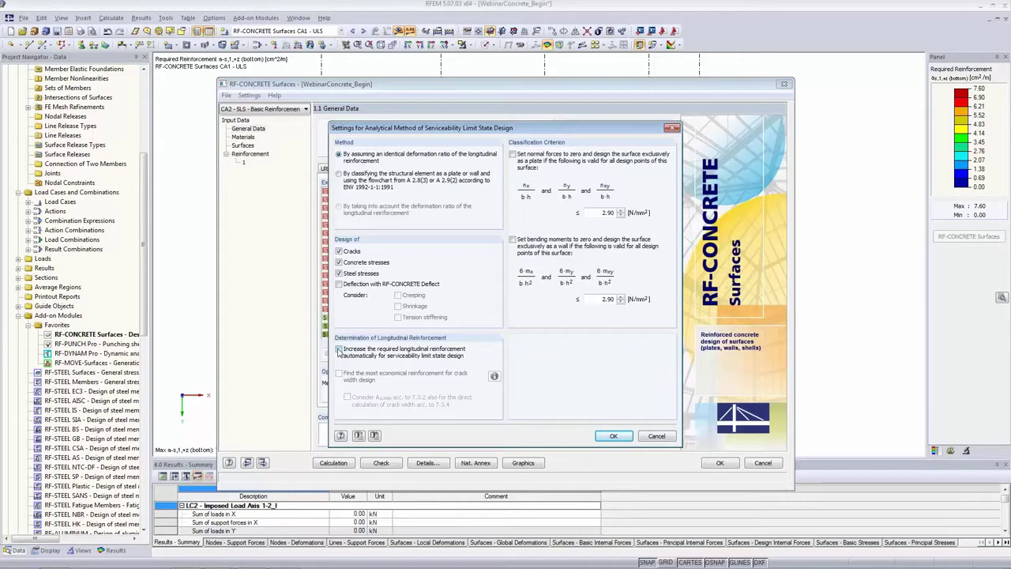
{"action": "left_click", "coordinate": [613, 439]}
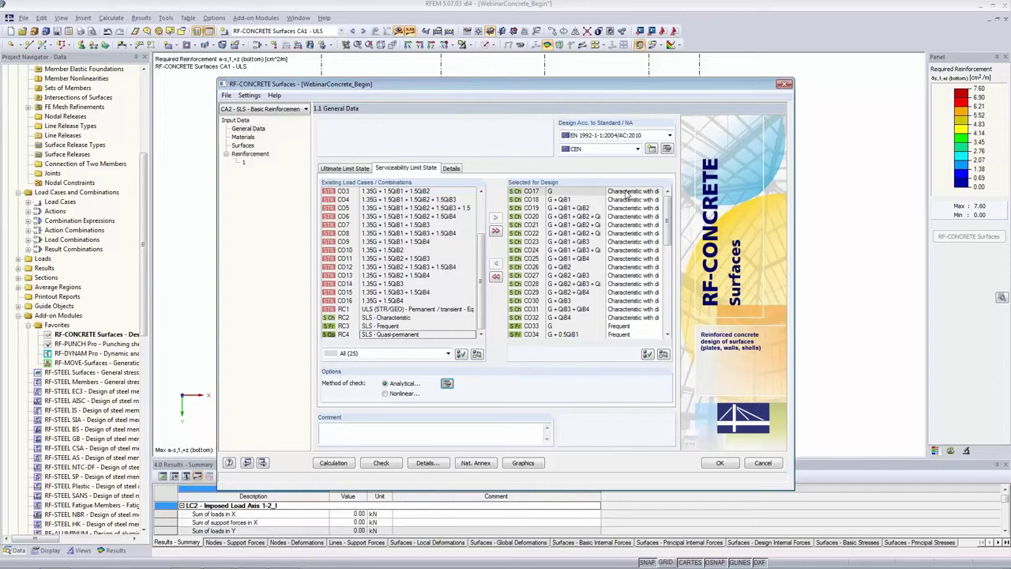
Review the design situations assigned to the selected SLS combinations, keeping CO17 as Characteristic with direct load.
{"action": "scroll", "coordinate": [626, 230], "scroll_direction": "down", "scroll_amount": 9}
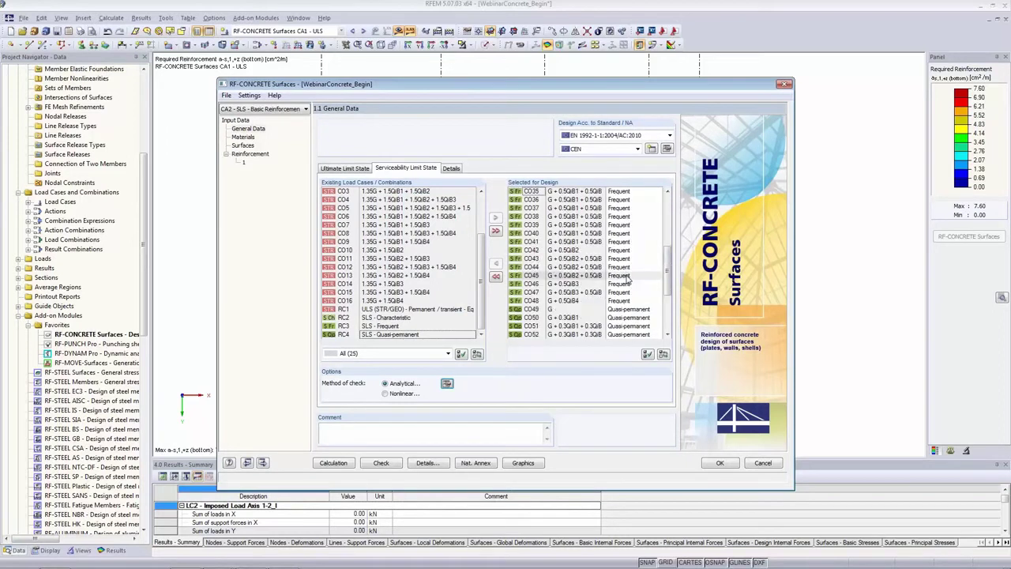
{"action": "scroll", "coordinate": [624, 235], "scroll_direction": "up", "scroll_amount": 5}
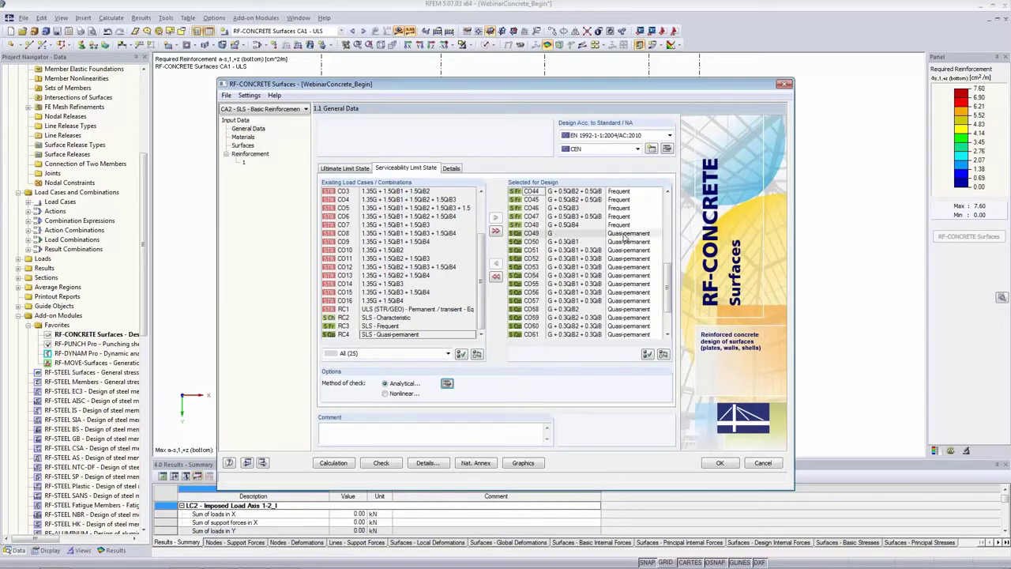
{"action": "scroll", "coordinate": [627, 235], "scroll_direction": "up", "scroll_amount": 4}
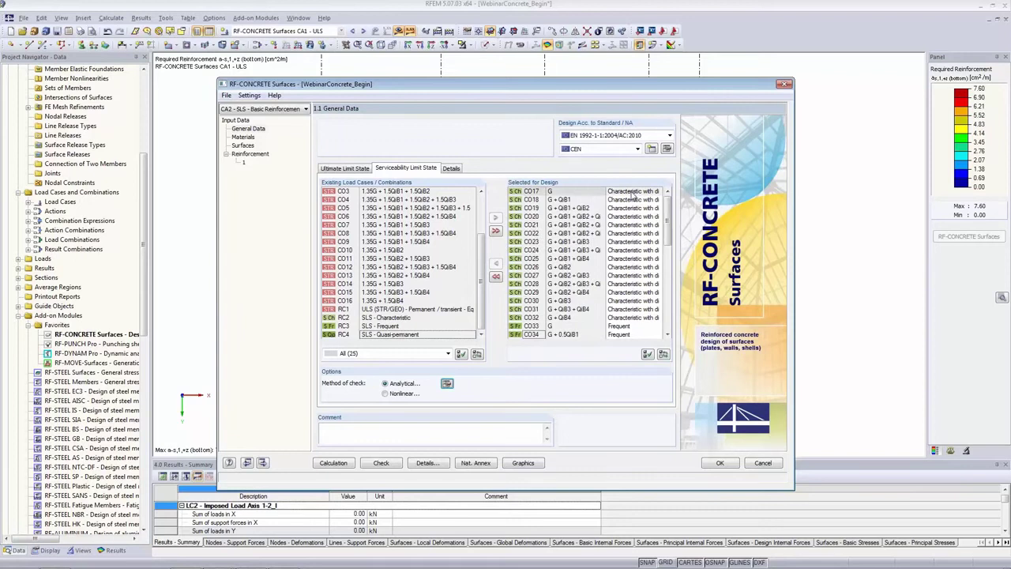
{"action": "left_click", "coordinate": [632, 192]}
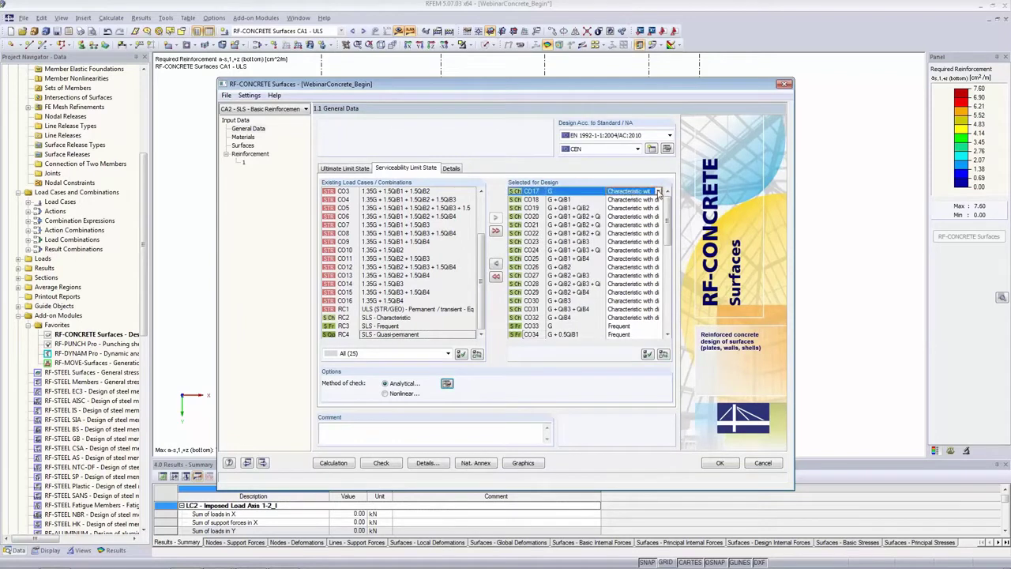
{"action": "left_click", "coordinate": [659, 192]}
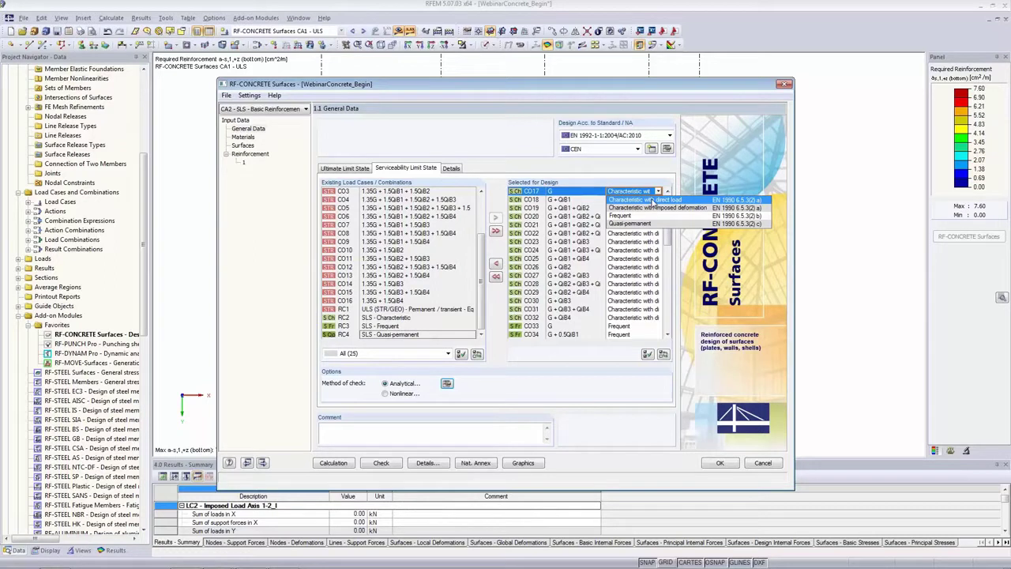
{"action": "left_click", "coordinate": [653, 200]}
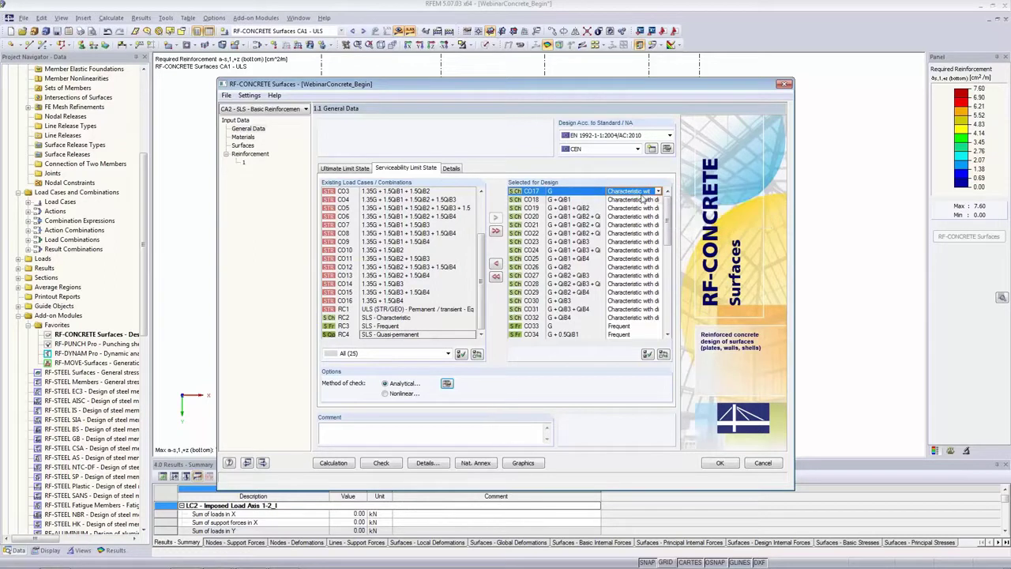
Review which serviceability checks are assigned to each design situation in the design details.
{"action": "left_click", "coordinate": [426, 463]}
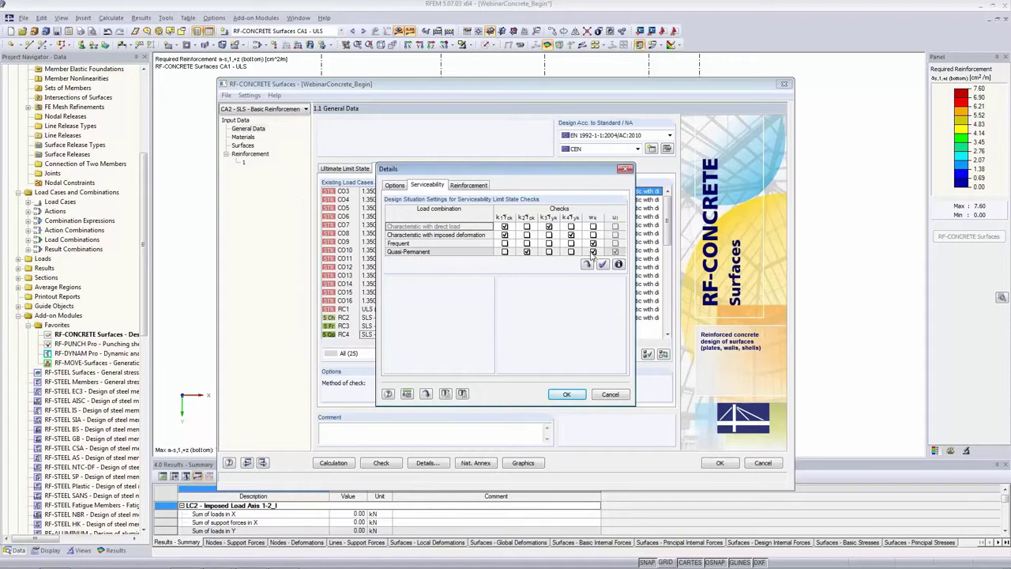
{"action": "left_click", "coordinate": [592, 253]}
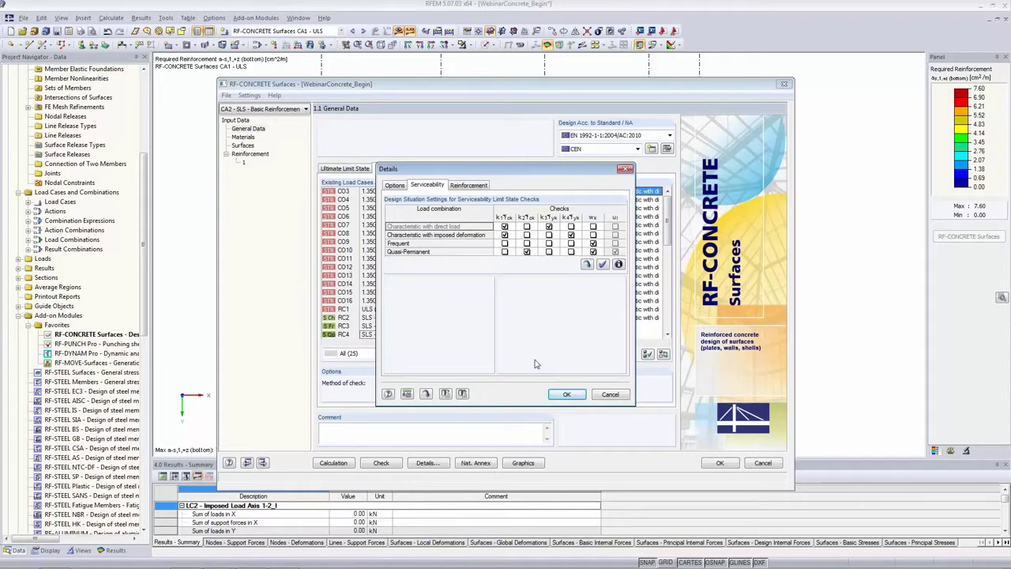
{"action": "left_click", "coordinate": [568, 394]}
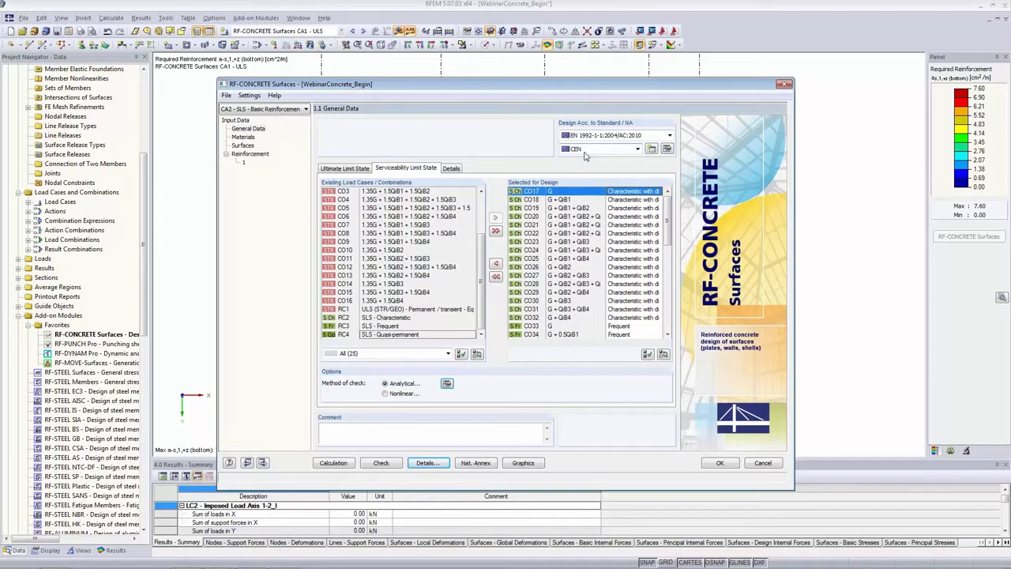
Examine the stress limitation factors k1 to k4 and crack control parameters for SLS in the CEN National Annex.
{"action": "left_click", "coordinate": [667, 149]}
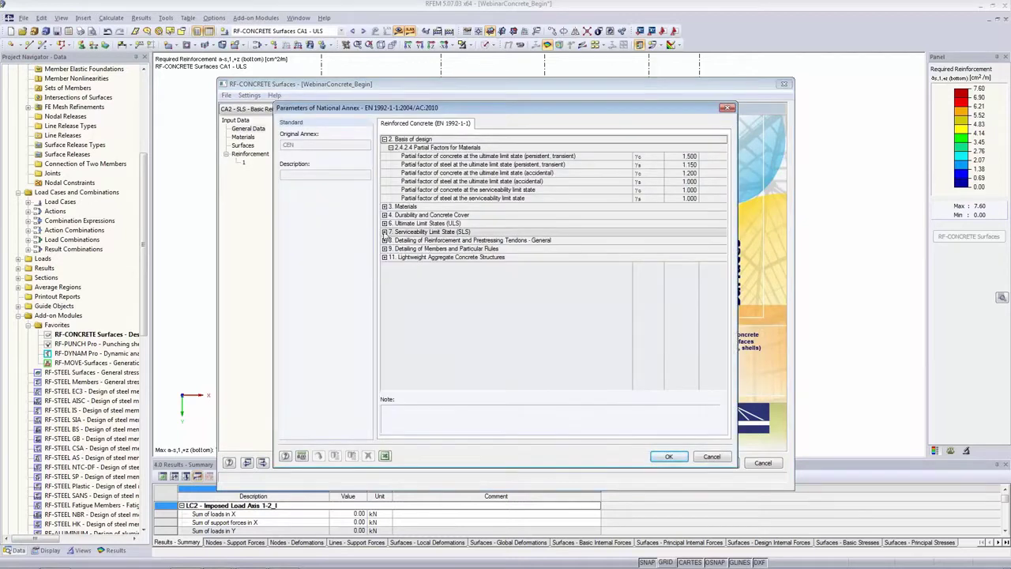
{"action": "left_click", "coordinate": [385, 231]}
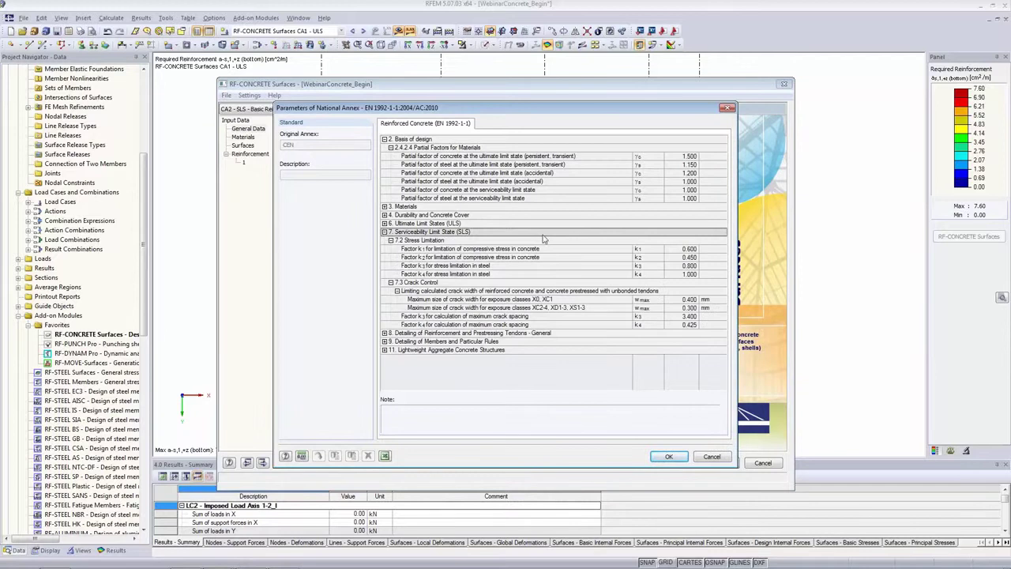
{"action": "left_click_drag", "start_coordinate": [684, 249], "coordinate": [681, 279]}
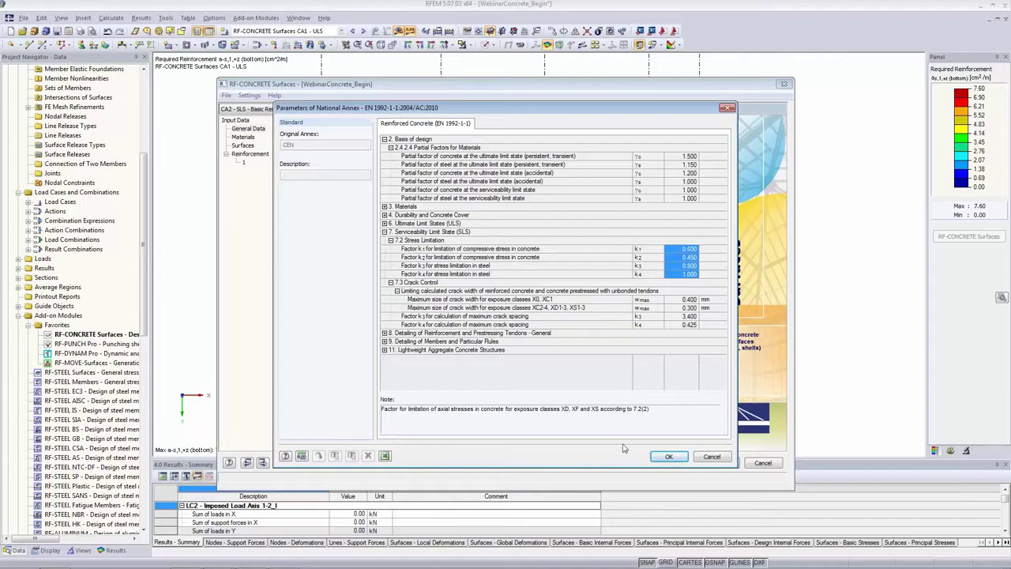
{"action": "left_click", "coordinate": [659, 457]}
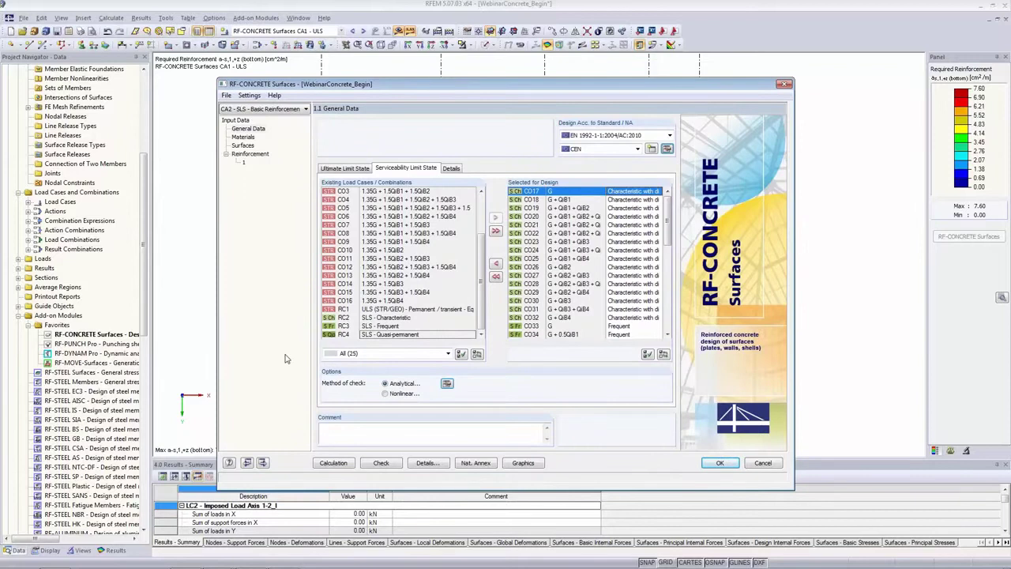
For surfaces 1-4, limit top and bottom crack widths to 0.400 mm (X0, XC1) per 7.3.1(5) and disable minimum reinforcement for restraint effects.
{"action": "left_click", "coordinate": [243, 146]}
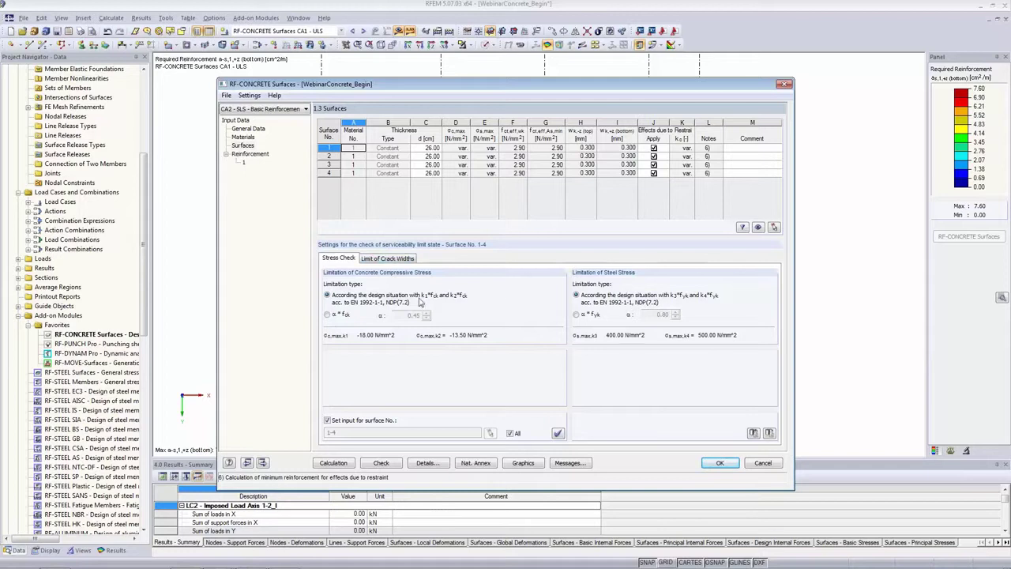
{"action": "left_click", "coordinate": [387, 260]}
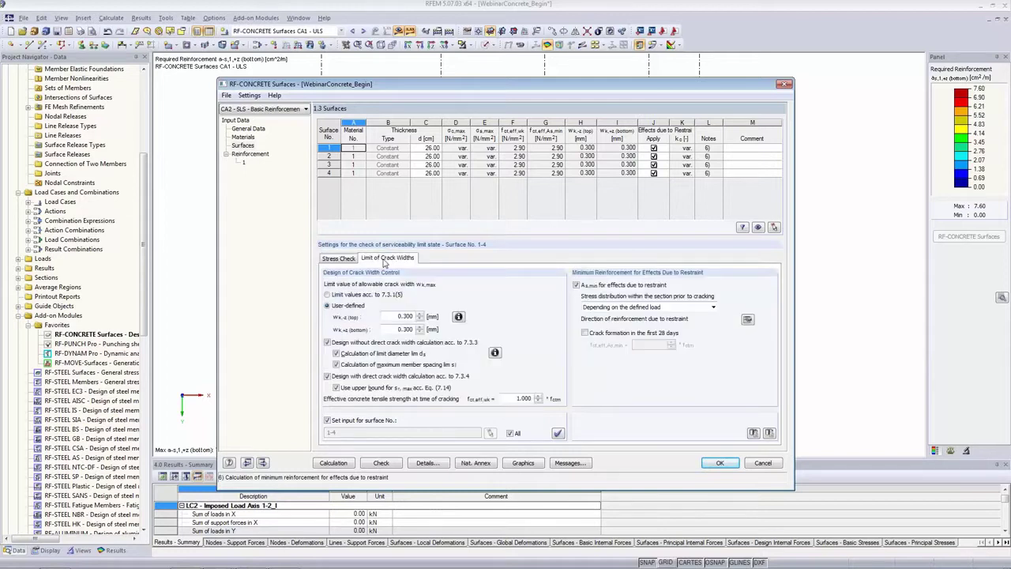
{"action": "left_click", "coordinate": [327, 294]}
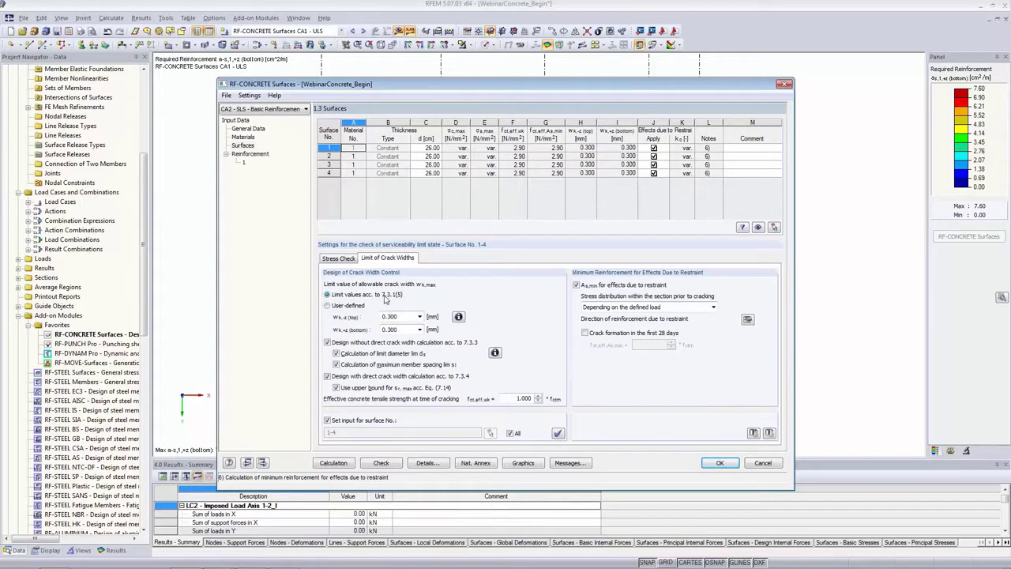
{"action": "left_click", "coordinate": [410, 318]}
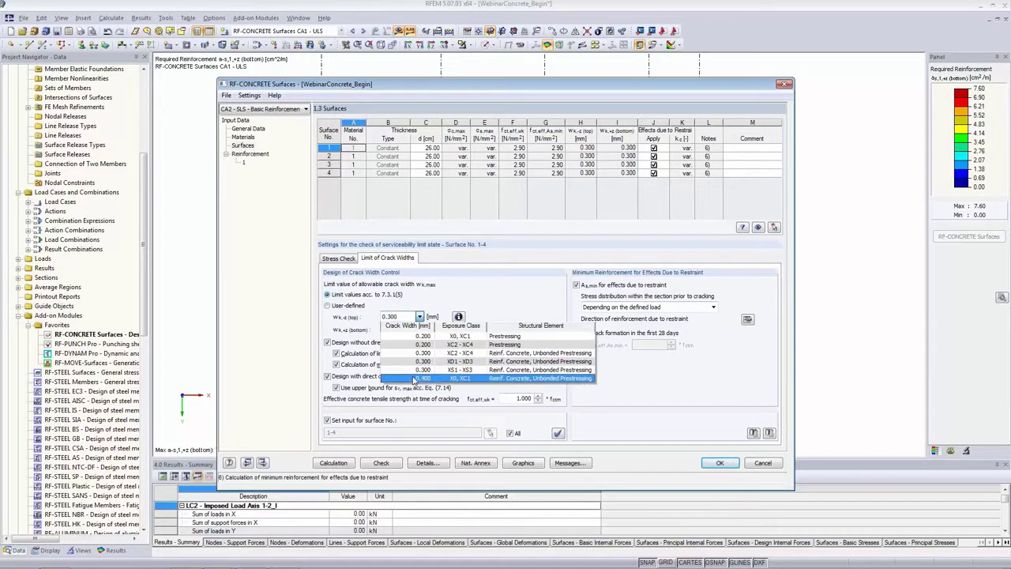
{"action": "left_click", "coordinate": [414, 379]}
{"action": "left_click", "coordinate": [407, 330]}
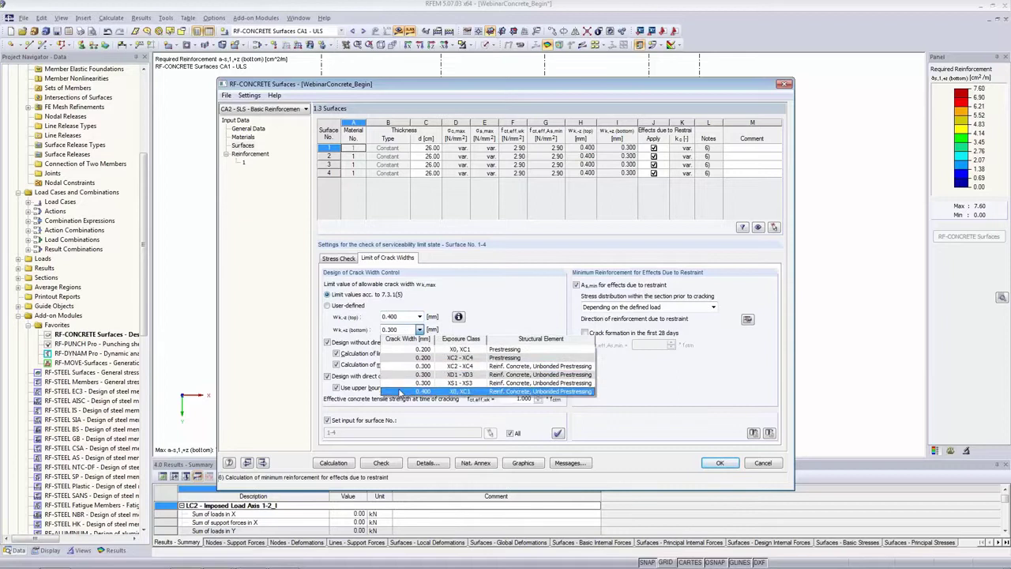
{"action": "left_click", "coordinate": [401, 392]}
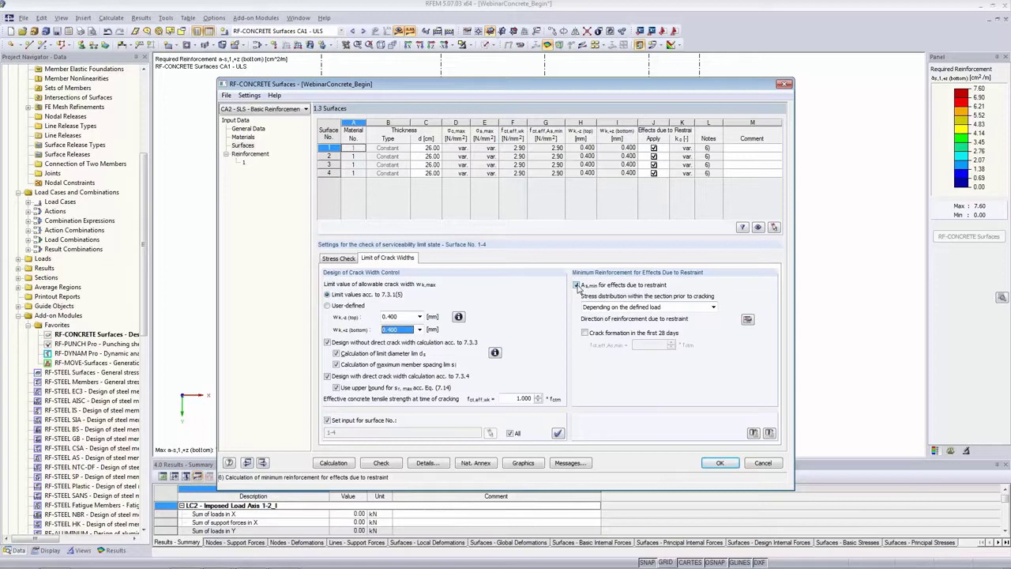
{"action": "left_click", "coordinate": [577, 285]}
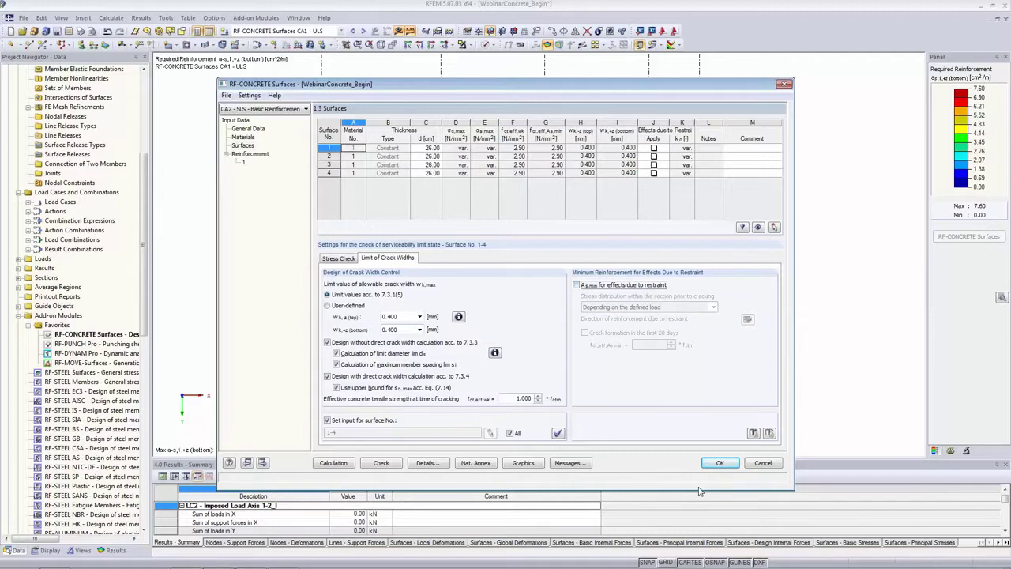
Import Q-Mesh Q424A from the Germany - 2008-01-01 range as provided basic reinforcement for both the top and bottom of surfaces 1-4.
{"action": "left_click", "coordinate": [244, 160]}
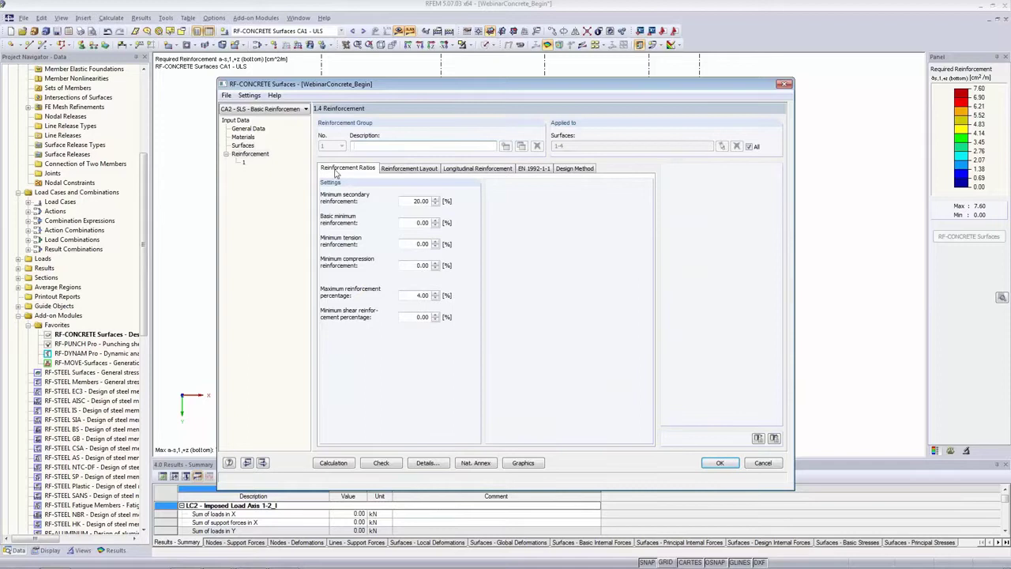
{"action": "left_click", "coordinate": [393, 169]}
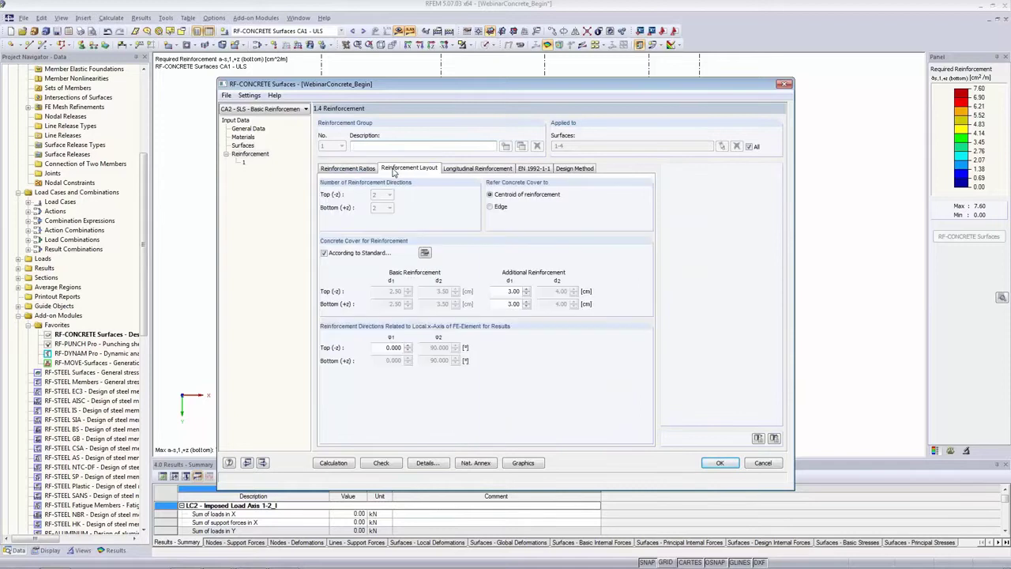
{"action": "left_click", "coordinate": [471, 171]}
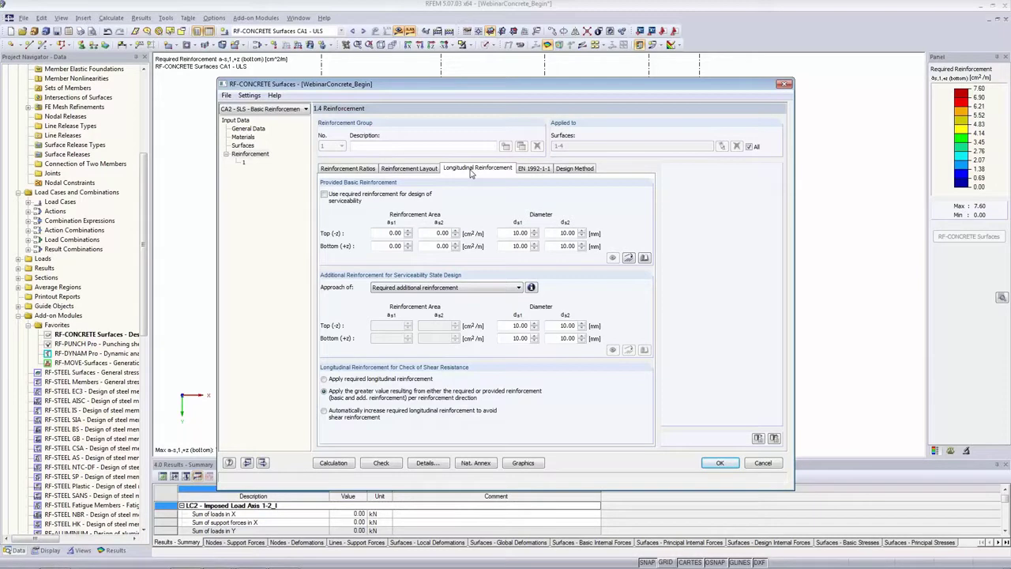
{"action": "left_click", "coordinate": [644, 259]}
{"action": "left_click", "coordinate": [645, 260]}
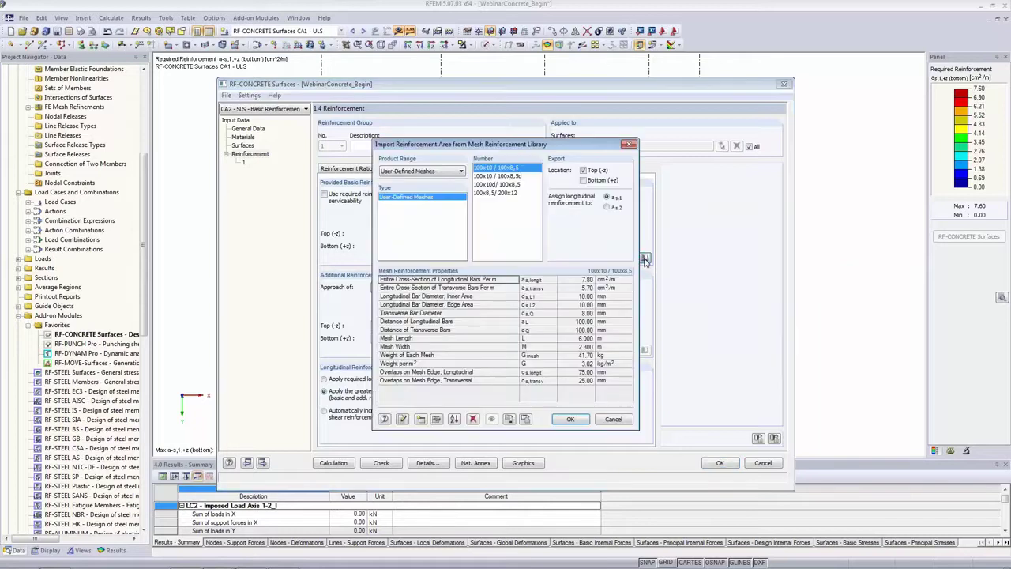
{"action": "left_click", "coordinate": [448, 172]}
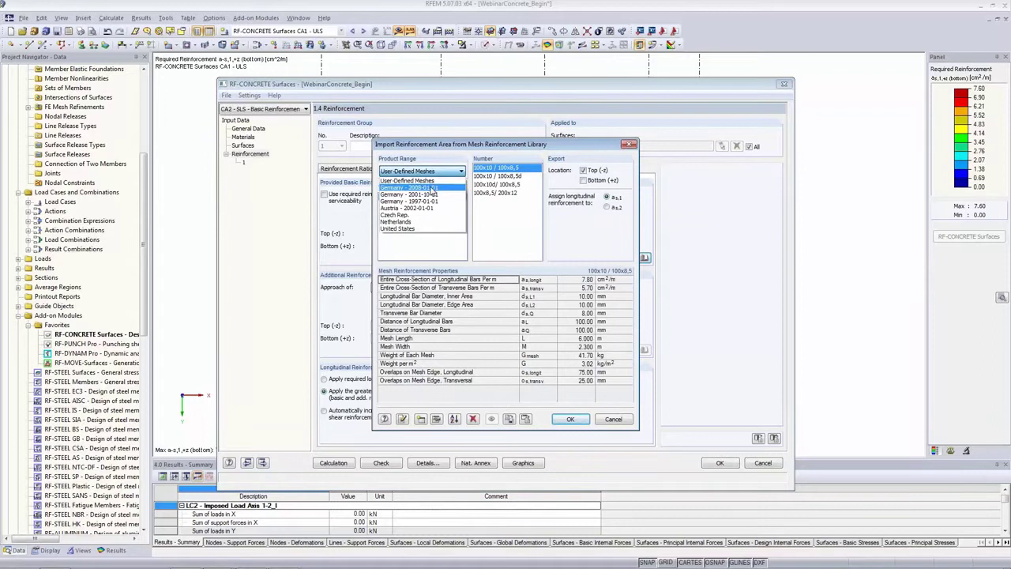
{"action": "left_click", "coordinate": [431, 187]}
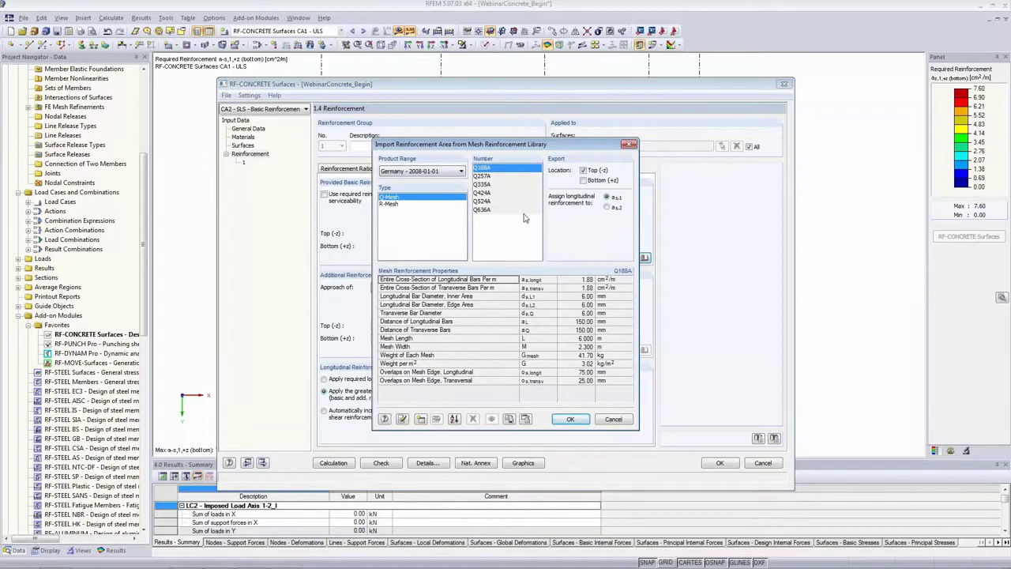
{"action": "left_click", "coordinate": [485, 185]}
{"action": "left_click", "coordinate": [484, 193]}
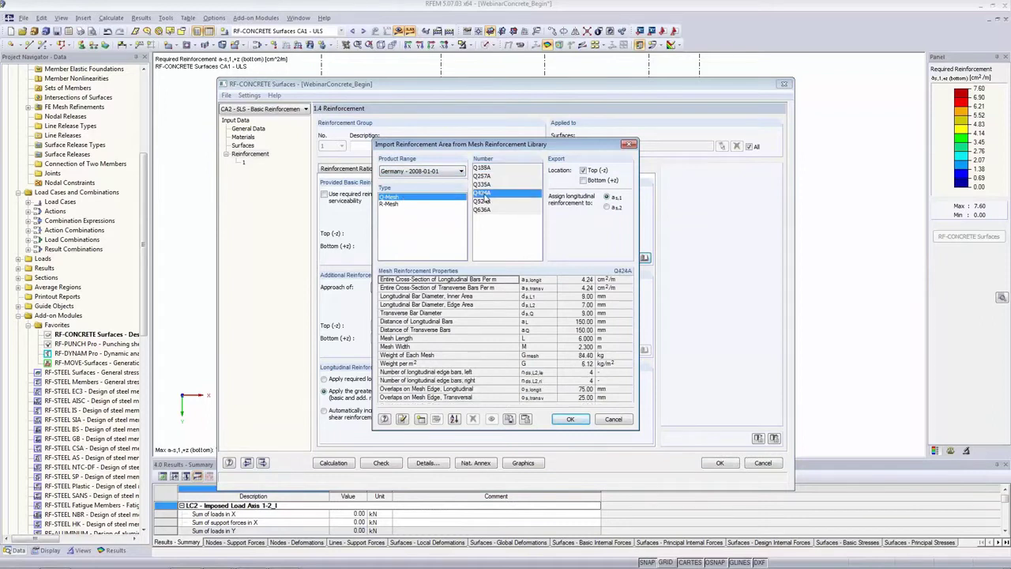
{"action": "mouse_move", "coordinate": [574, 281]}
{"action": "left_mouse_down"}
{"action": "mouse_move", "coordinate": [569, 304]}
{"action": "mouse_move", "coordinate": [559, 274]}
{"action": "mouse_move", "coordinate": [569, 300]}
{"action": "mouse_move", "coordinate": [573, 285]}
{"action": "mouse_move", "coordinate": [587, 283]}
{"action": "left_mouse_up"}
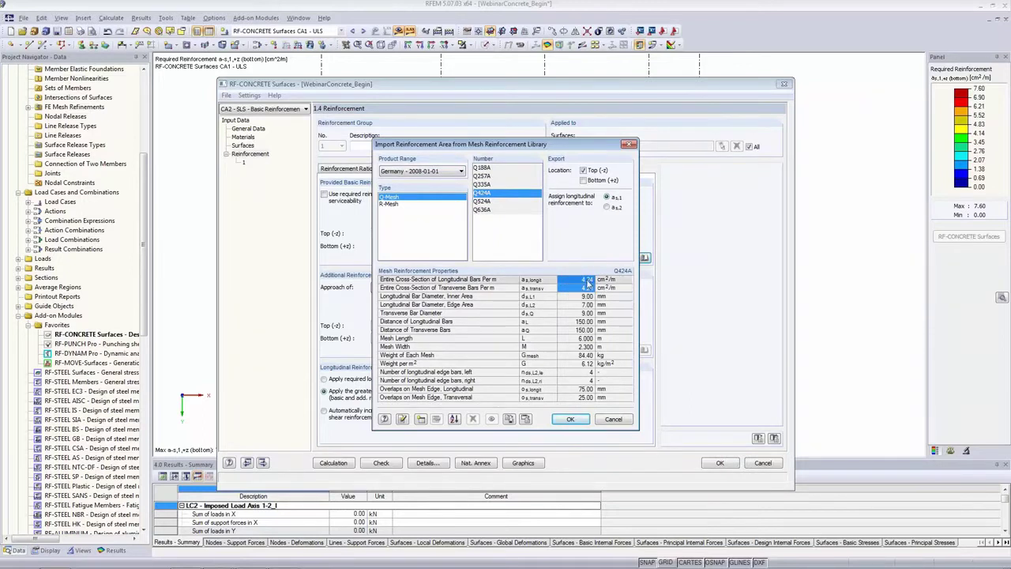
{"action": "left_click", "coordinate": [583, 180]}
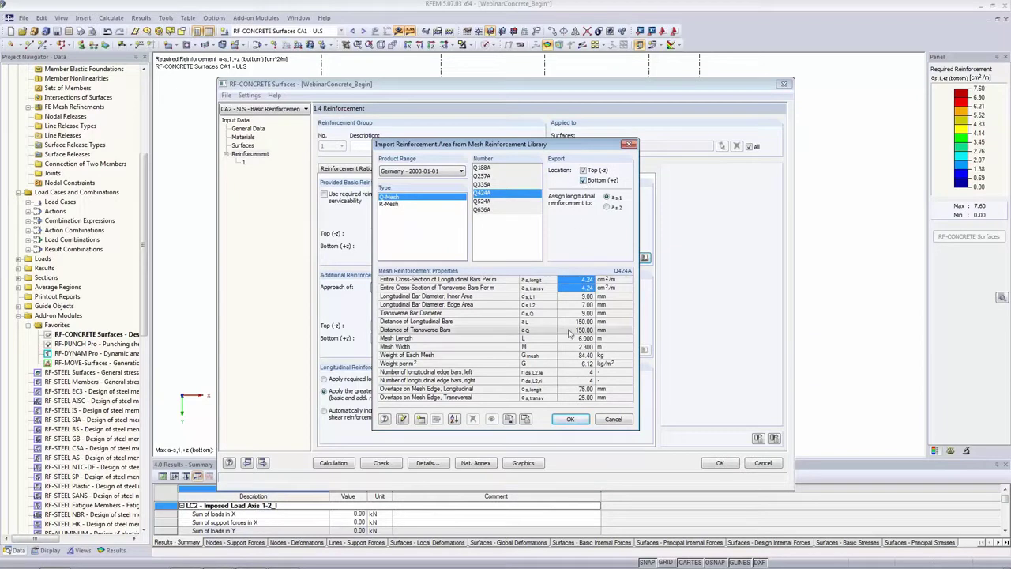
{"action": "left_click", "coordinate": [569, 419]}
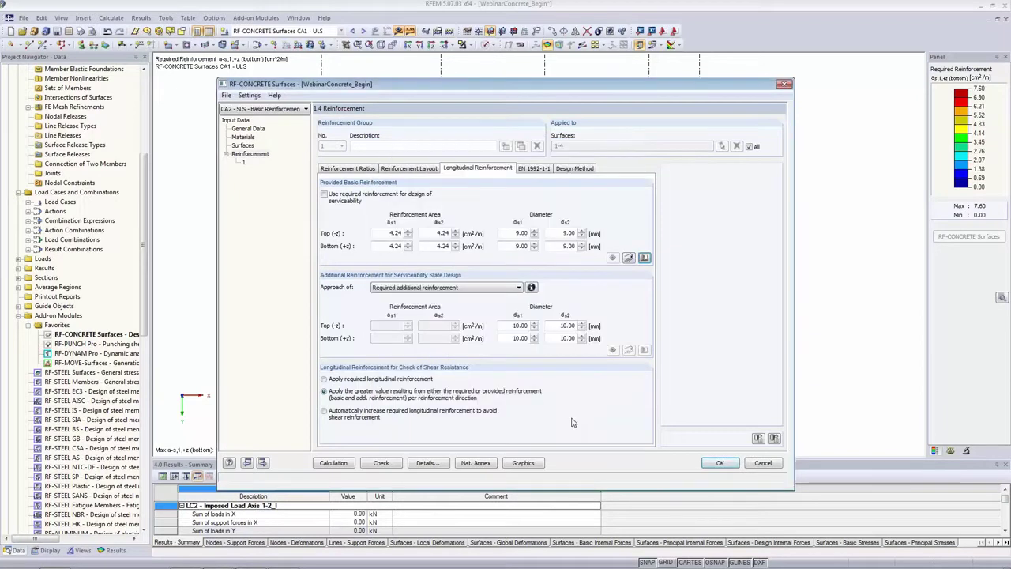
Consult the explanation of the additional reinforcement approaches for serviceability design, and calculate the CA2 SLS case.
{"action": "left_click", "coordinate": [531, 288]}
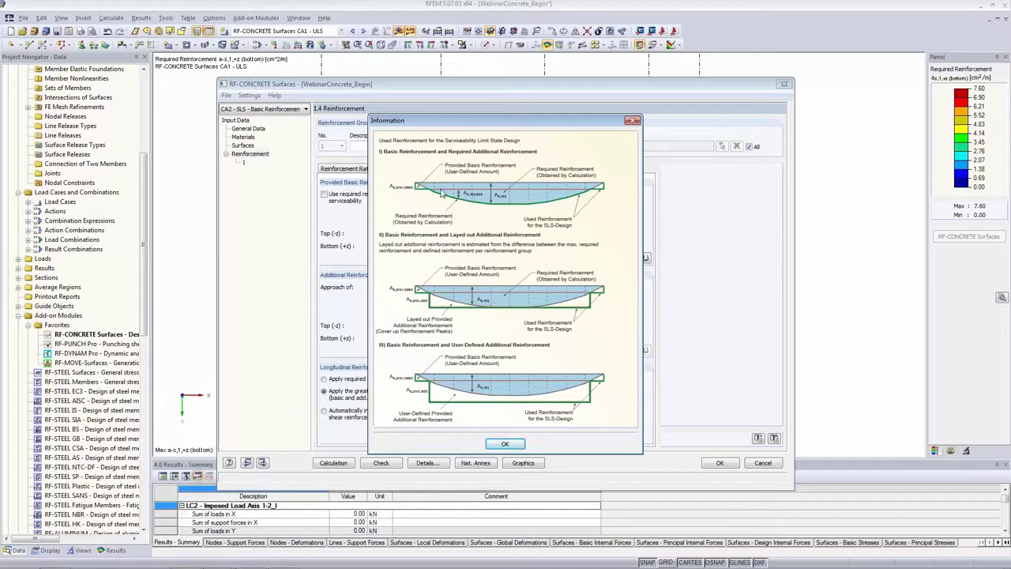
{"action": "left_click", "coordinate": [500, 447]}
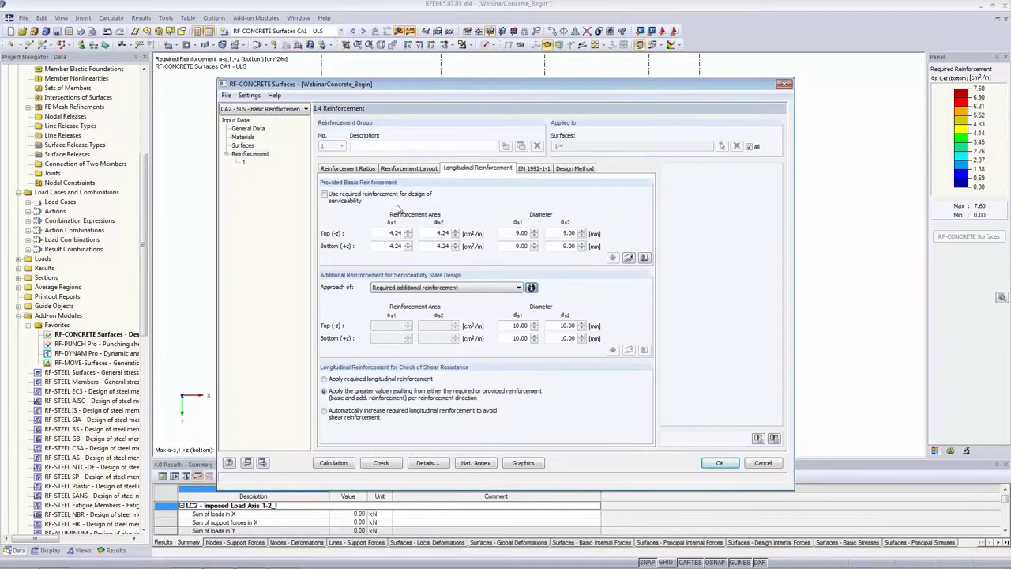
{"action": "left_click", "coordinate": [333, 464]}
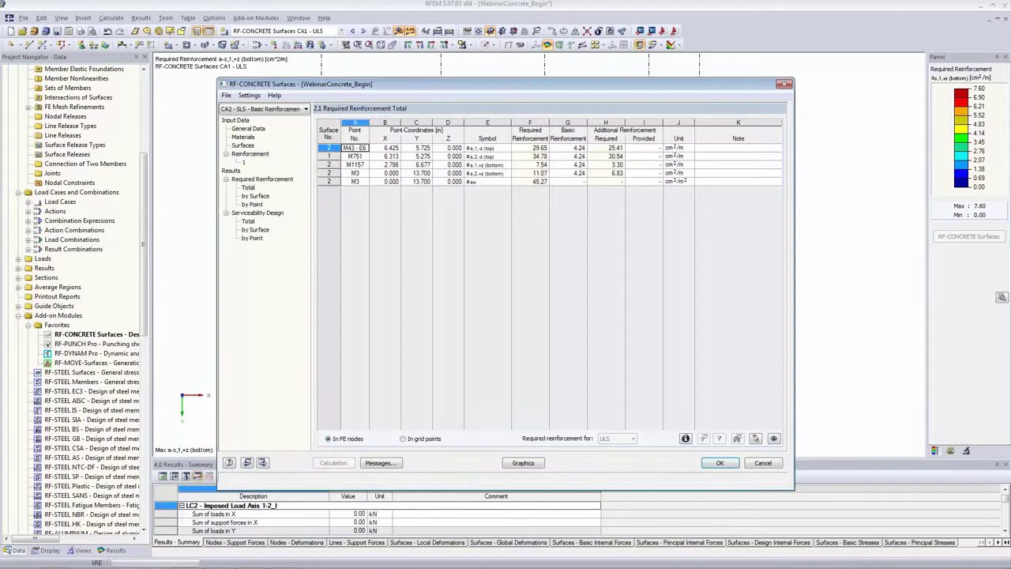
Examine the concrete compressive stress check at surface 1's governing point in the total serviceability results and locate that point on the slab.
{"action": "left_click", "coordinate": [258, 213]}
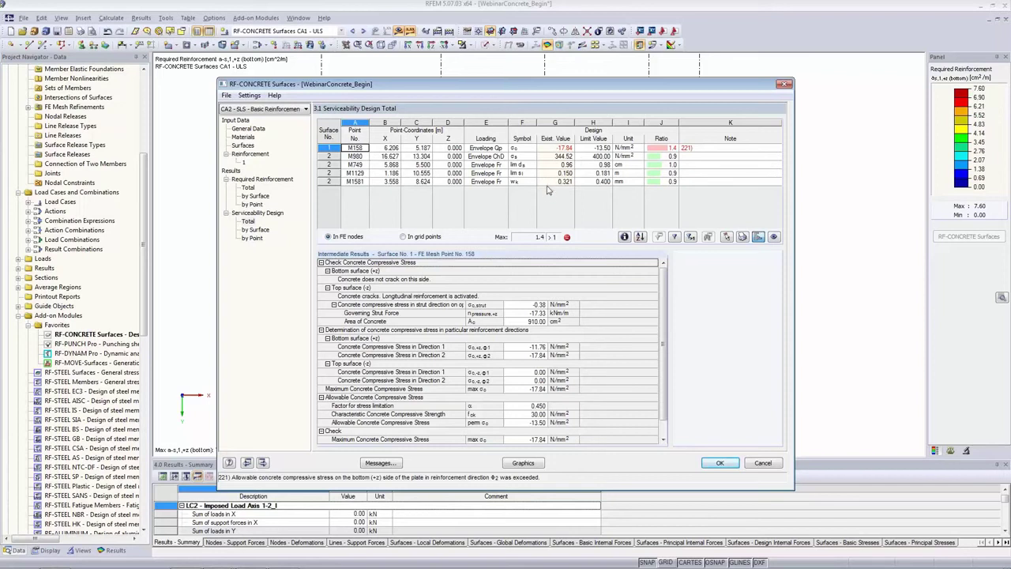
{"action": "left_click", "coordinate": [523, 149]}
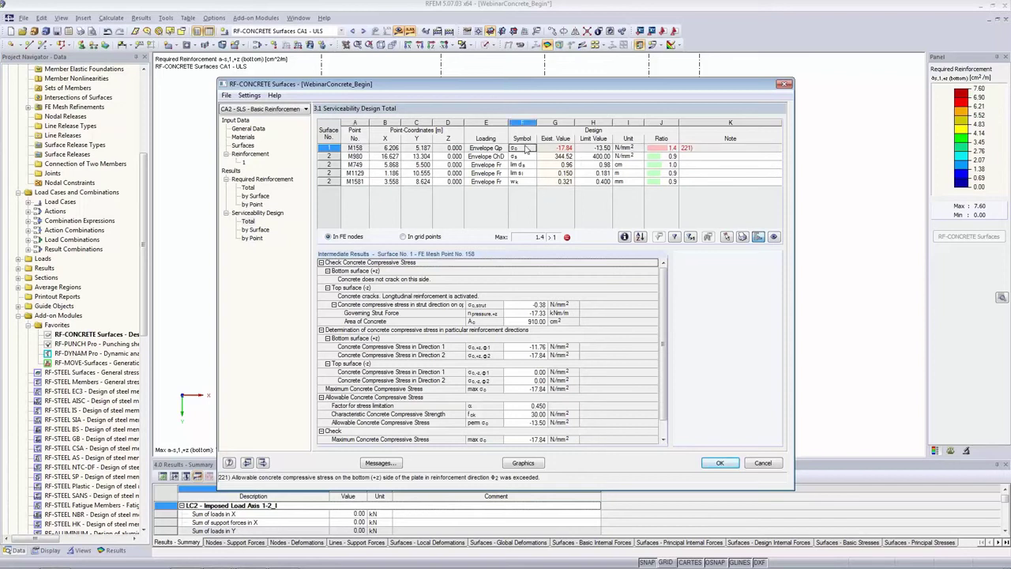
{"action": "left_click", "coordinate": [689, 150]}
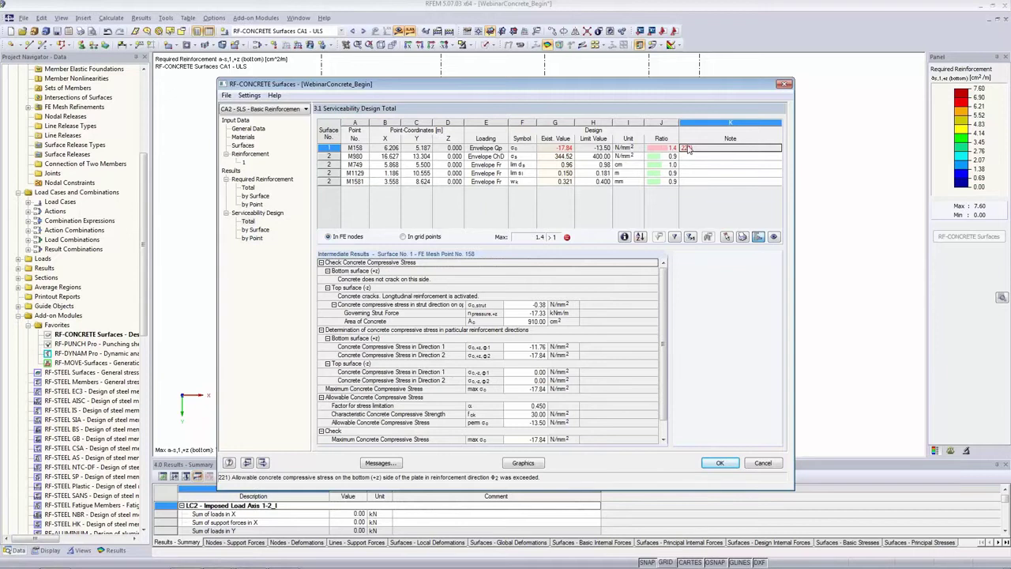
{"action": "left_click_drag", "start_coordinate": [616, 89], "coordinate": [782, 294]}
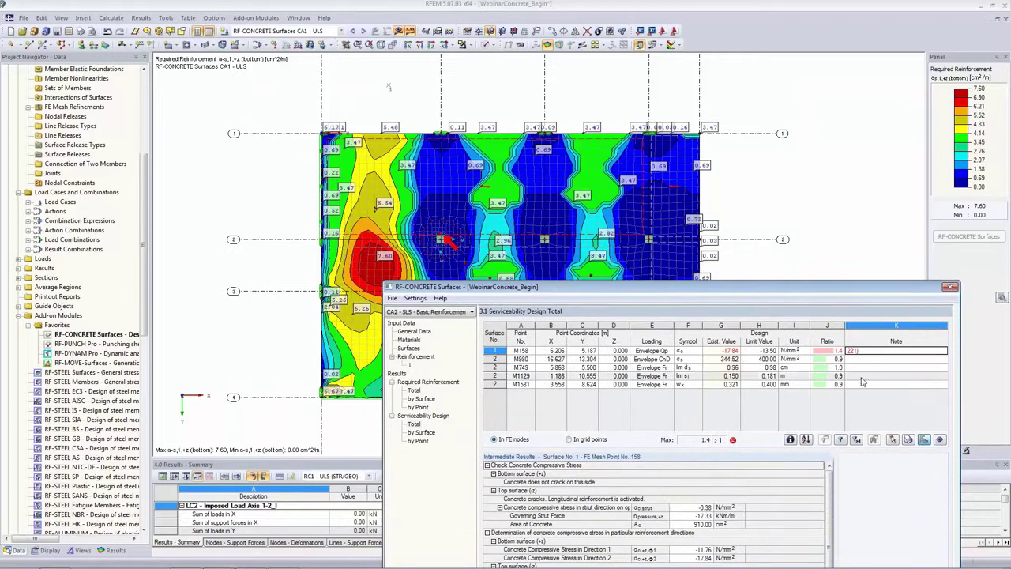
{"action": "left_click", "coordinate": [830, 351]}
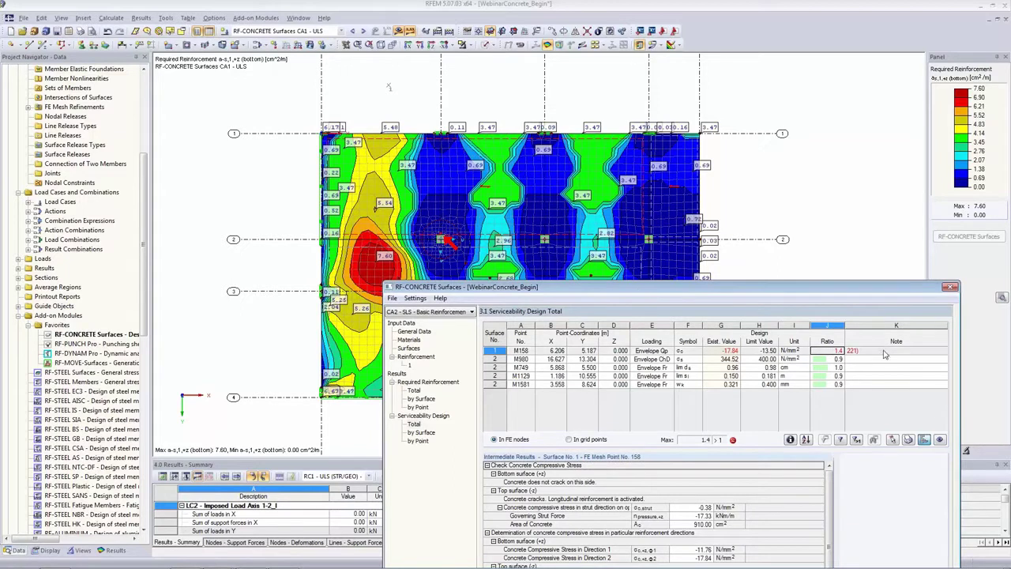
{"action": "left_click_drag", "start_coordinate": [513, 287], "coordinate": [489, 303]}
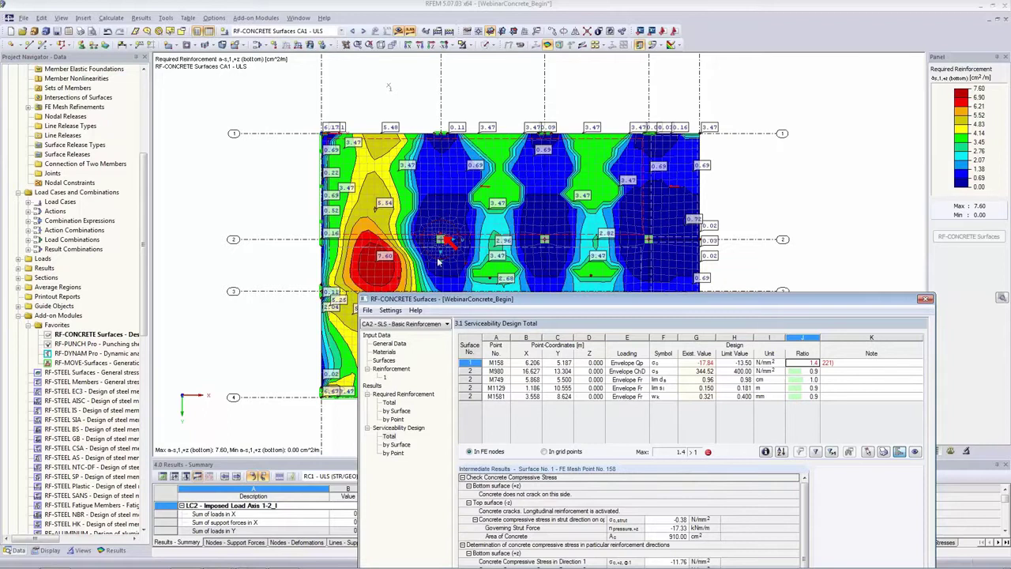
{"action": "left_click_drag", "start_coordinate": [535, 304], "coordinate": [490, 140]}
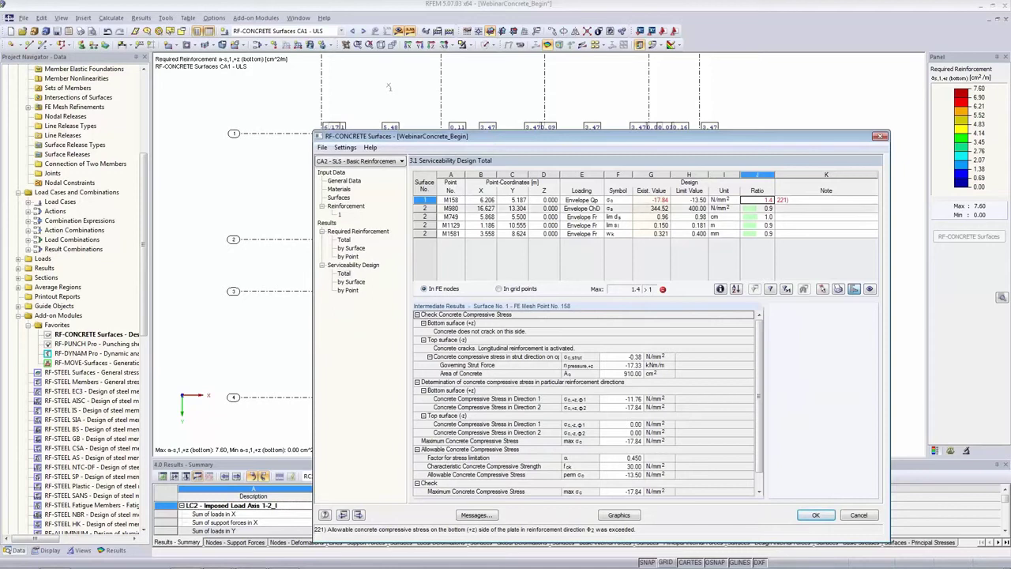
Examine the intermediate results for steel stress, limit bar diameter, maximum bar spacing and crack width on surface 2.
{"action": "left_click", "coordinate": [749, 210]}
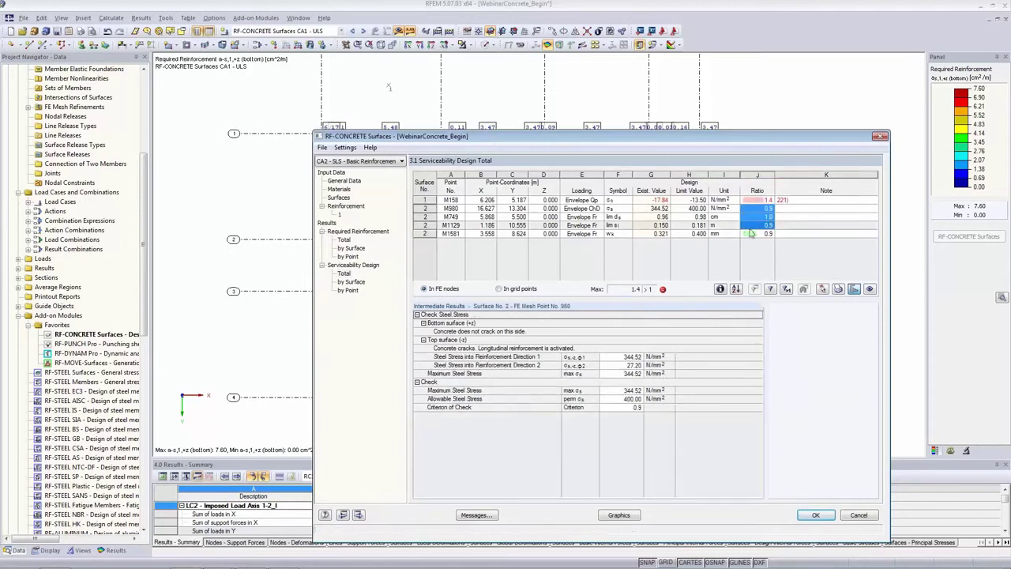
{"action": "left_click", "coordinate": [617, 208]}
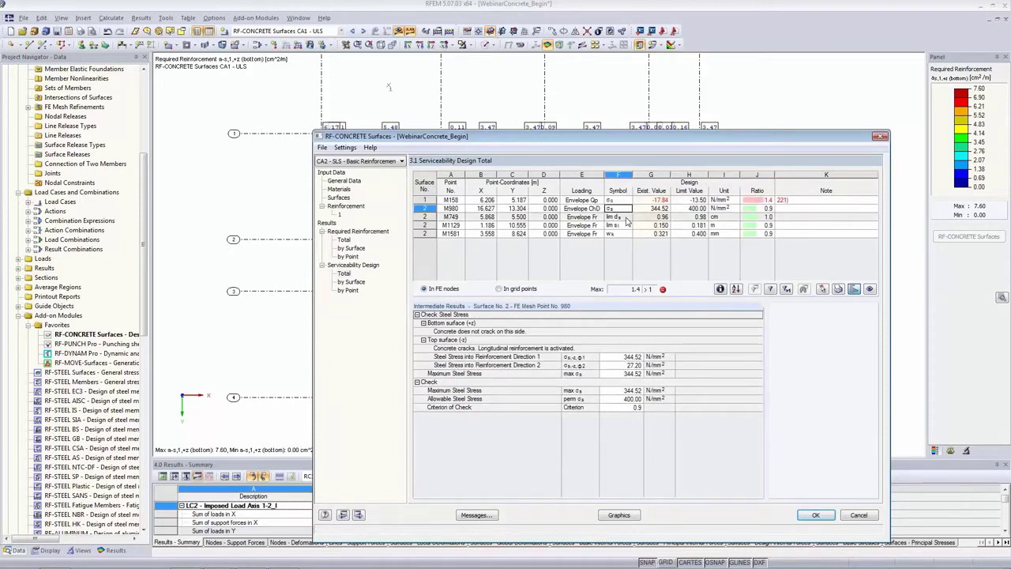
{"action": "left_click", "coordinate": [625, 217]}
{"action": "left_click", "coordinate": [624, 225]}
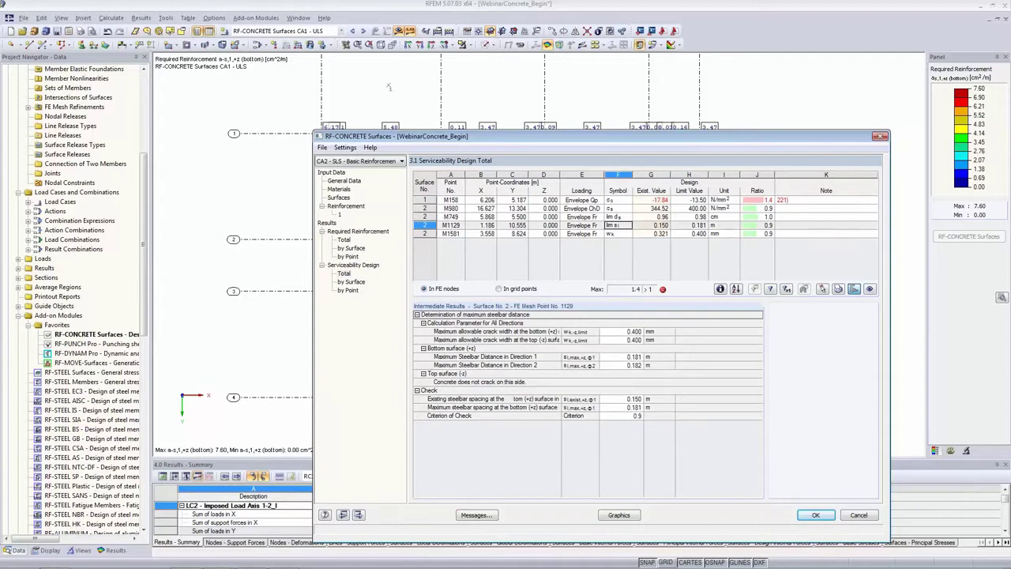
{"action": "left_click", "coordinate": [625, 234]}
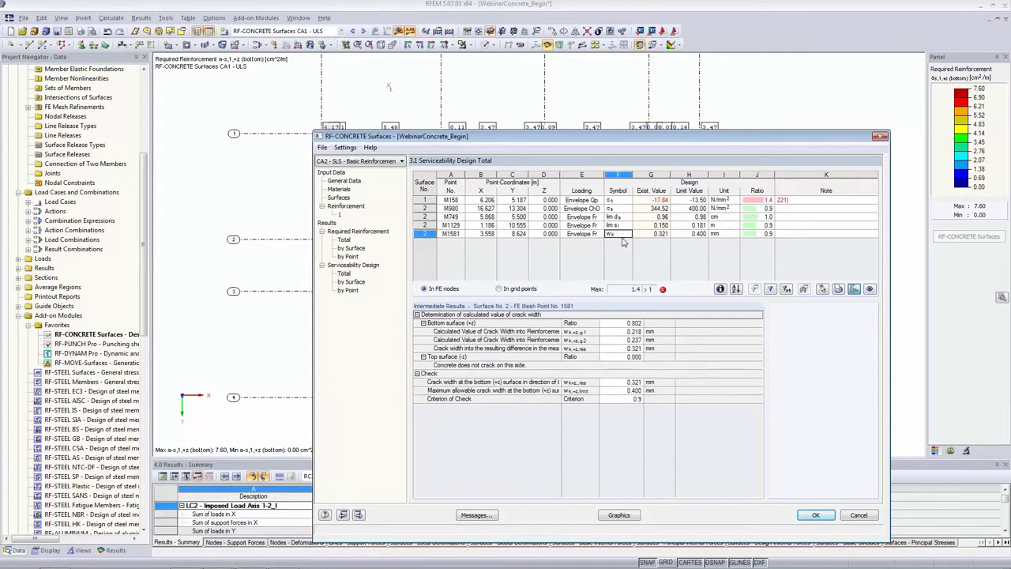
Display the serviceability ratio σc graphically on the slab and inspect its distribution around the column at axis 2.
{"action": "left_click", "coordinate": [620, 515]}
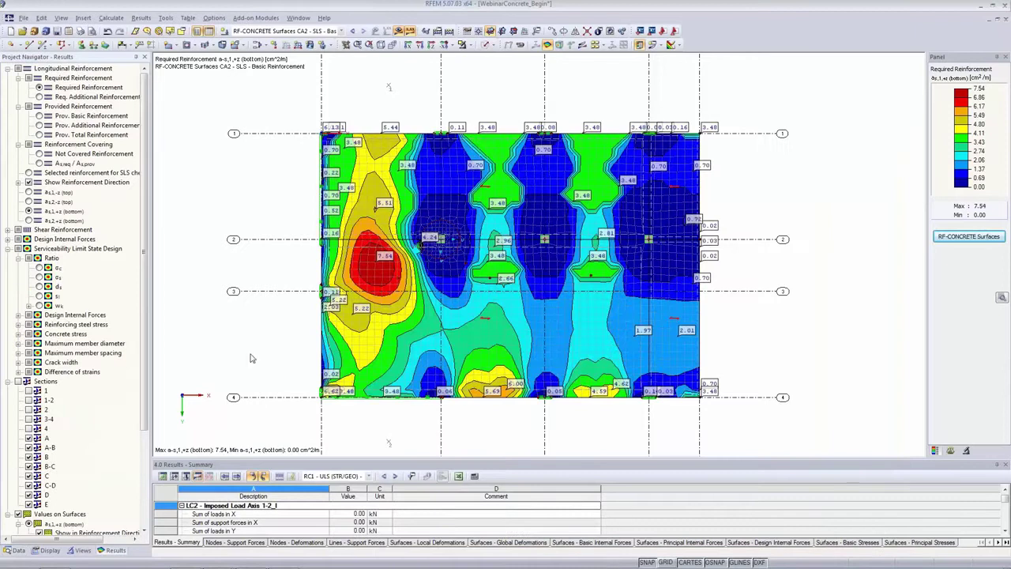
{"action": "left_click", "coordinate": [76, 249]}
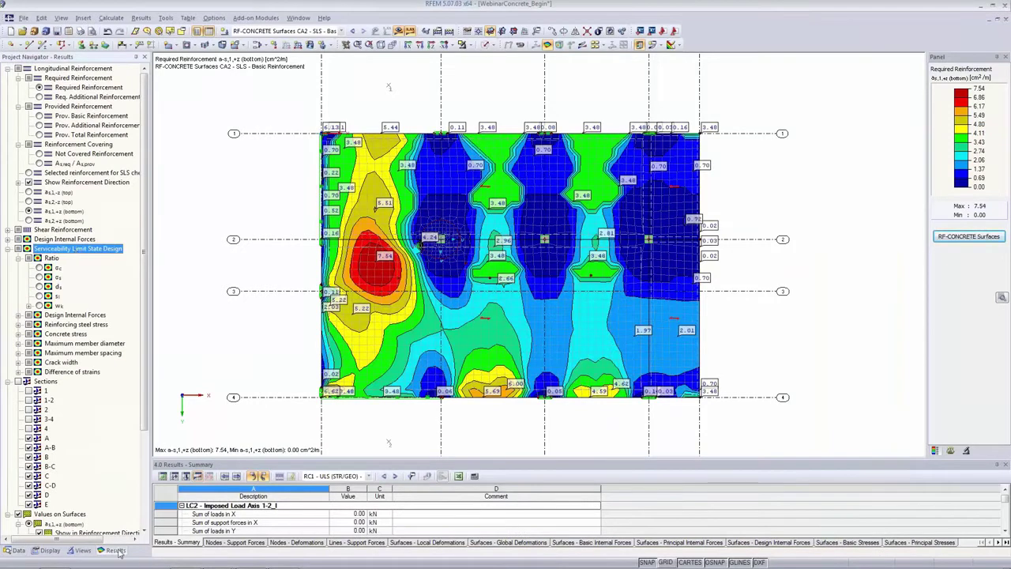
{"action": "left_click", "coordinate": [39, 267]}
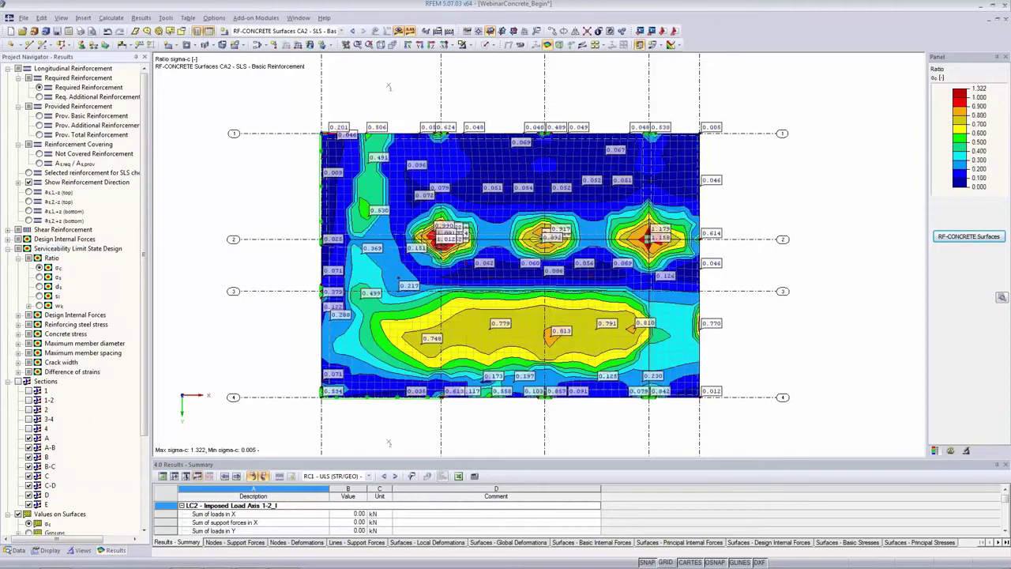
{"action": "scroll", "coordinate": [474, 311], "scroll_direction": "up", "scroll_amount": 5}
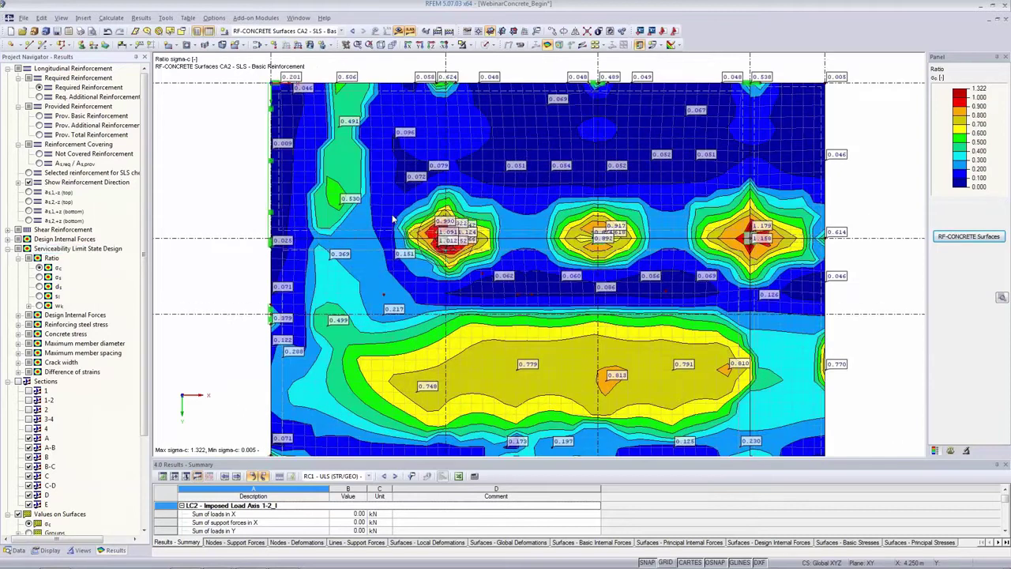
{"action": "middle_click_drag", "start_coordinate": [474, 311], "coordinate": [485, 235]}
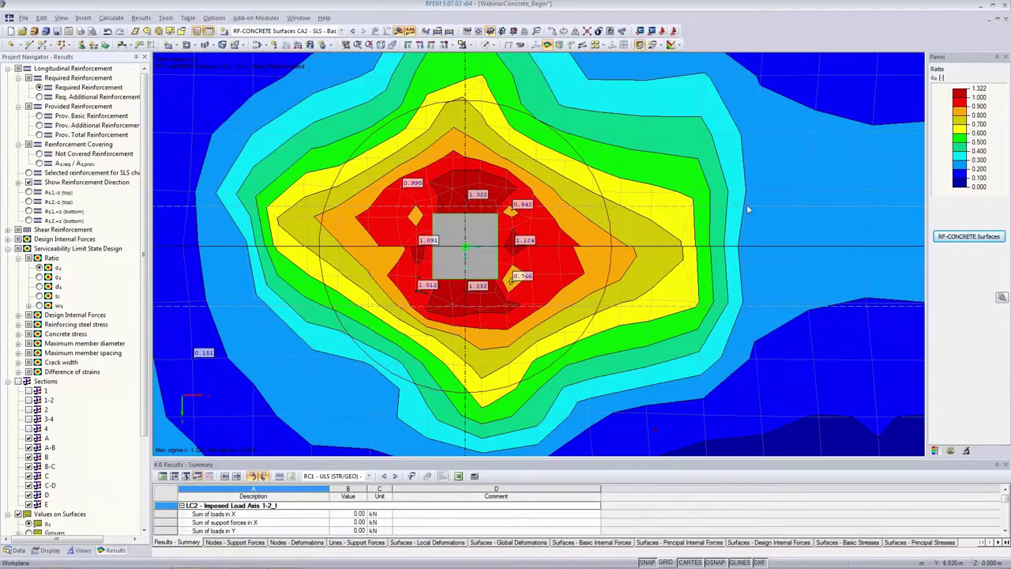
{"action": "scroll", "coordinate": [403, 372], "scroll_direction": "down", "scroll_amount": 2}
{"action": "scroll", "coordinate": [402, 371], "scroll_direction": "down", "scroll_amount": 4}
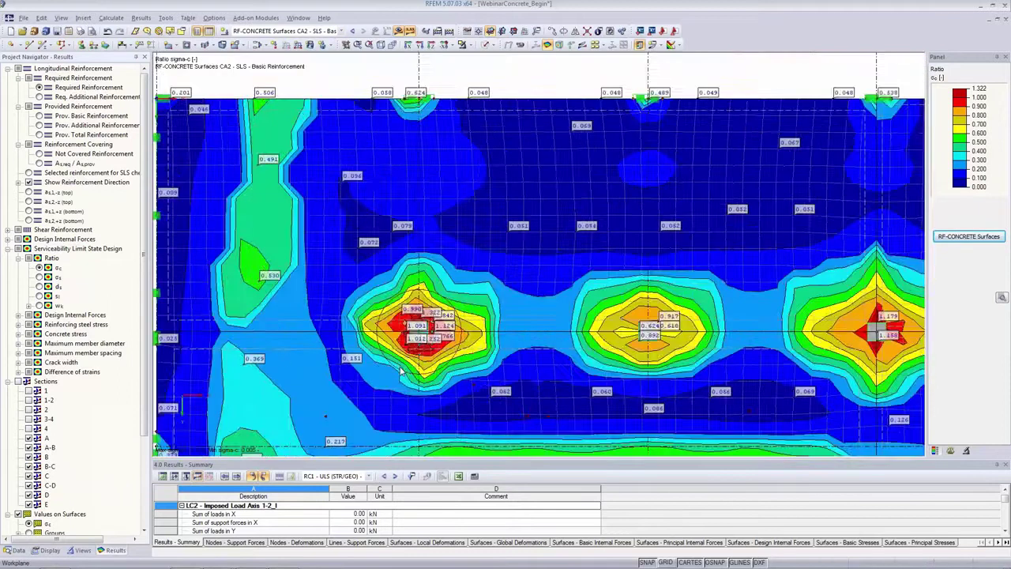
Display the slab's serviceability ratio plots for steel stress σs, bar diameter ds, bar spacing sl and crack width wk in turn.
{"action": "left_click", "coordinate": [39, 276]}
{"action": "scroll", "coordinate": [712, 155], "scroll_direction": "down", "scroll_amount": 3}
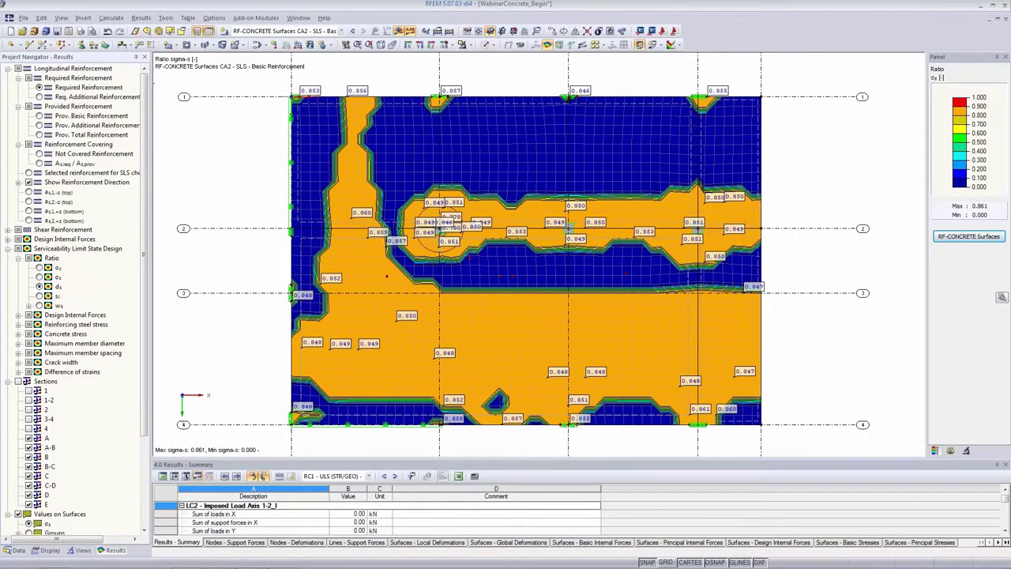
{"action": "left_click", "coordinate": [39, 286]}
{"action": "left_click", "coordinate": [39, 296]}
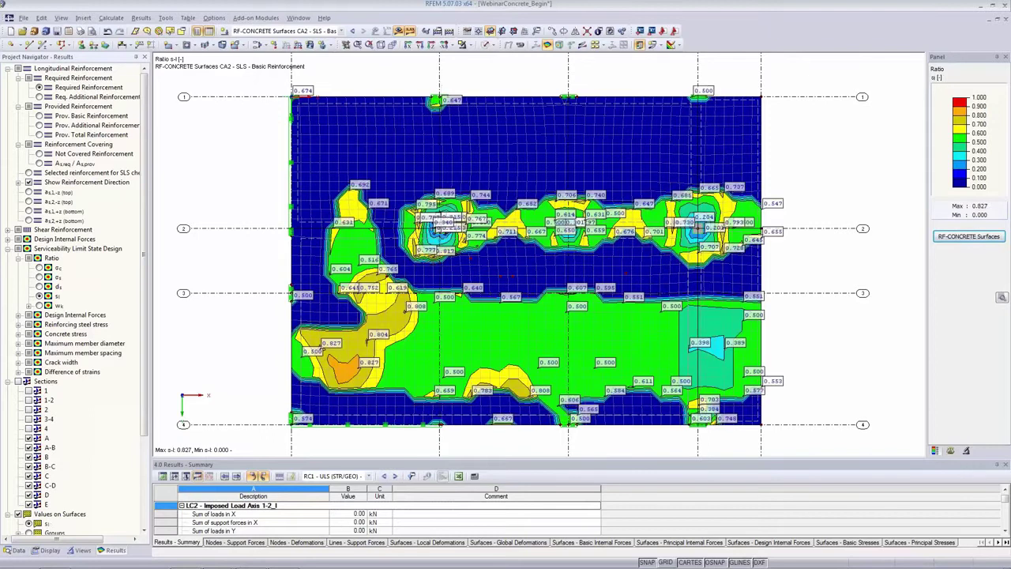
{"action": "left_click", "coordinate": [39, 305]}
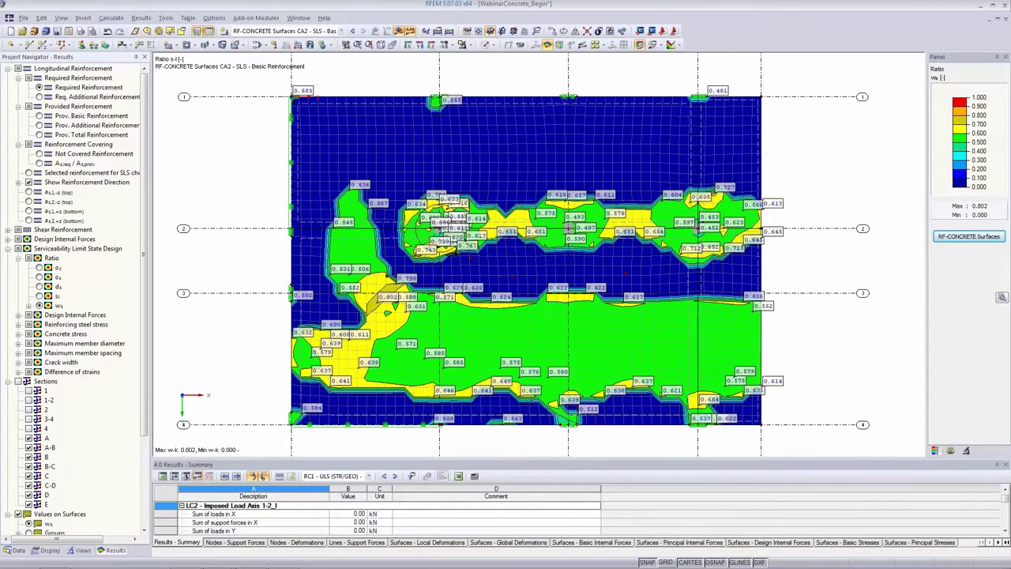
Display the top crack widths wk,1 and wk,2 on the slab, followed by the serviceability ratio σc.
{"action": "left_click", "coordinate": [18, 362]}
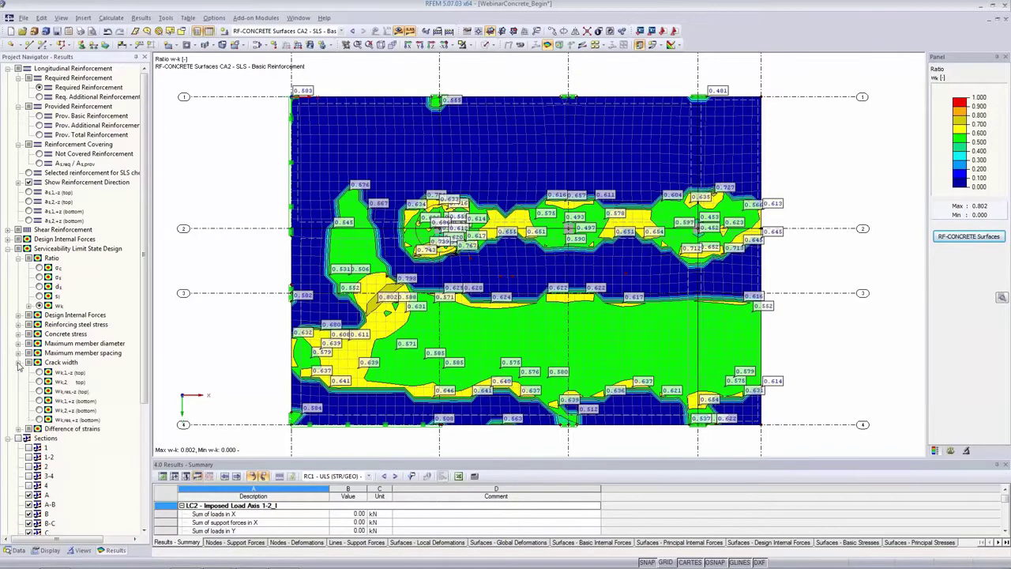
{"action": "left_click", "coordinate": [38, 373]}
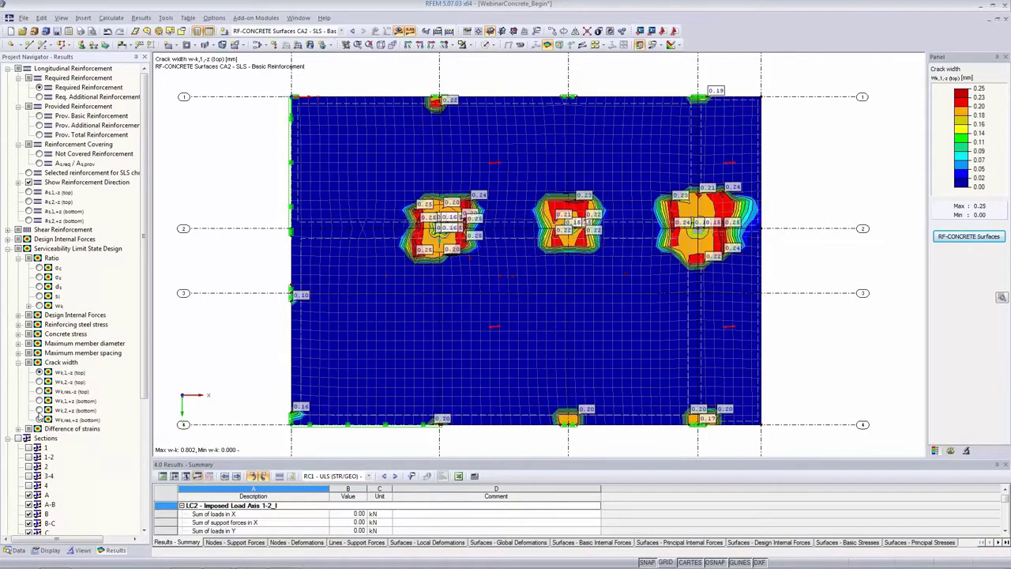
{"action": "left_click", "coordinate": [38, 381]}
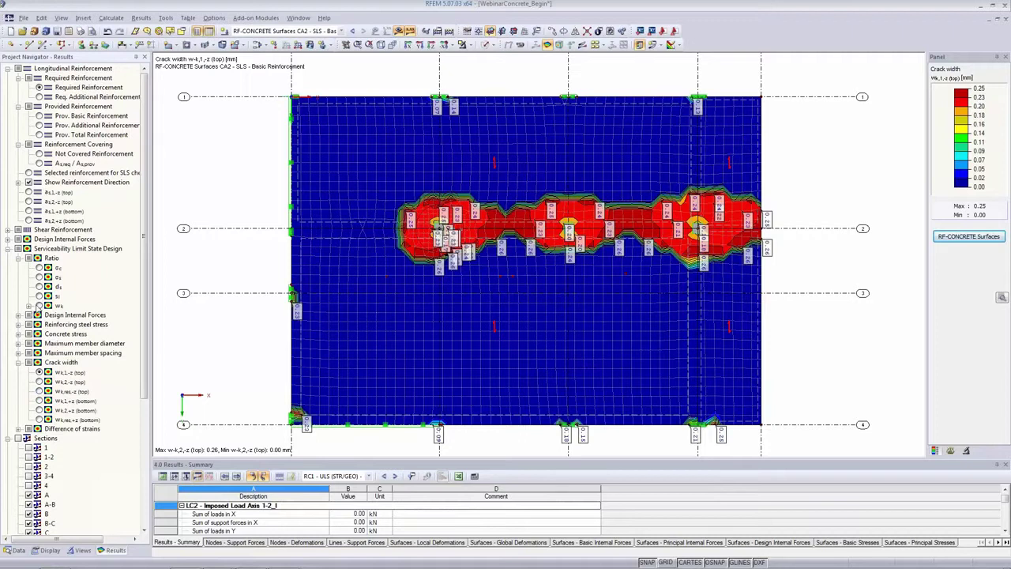
{"action": "left_click", "coordinate": [39, 268]}
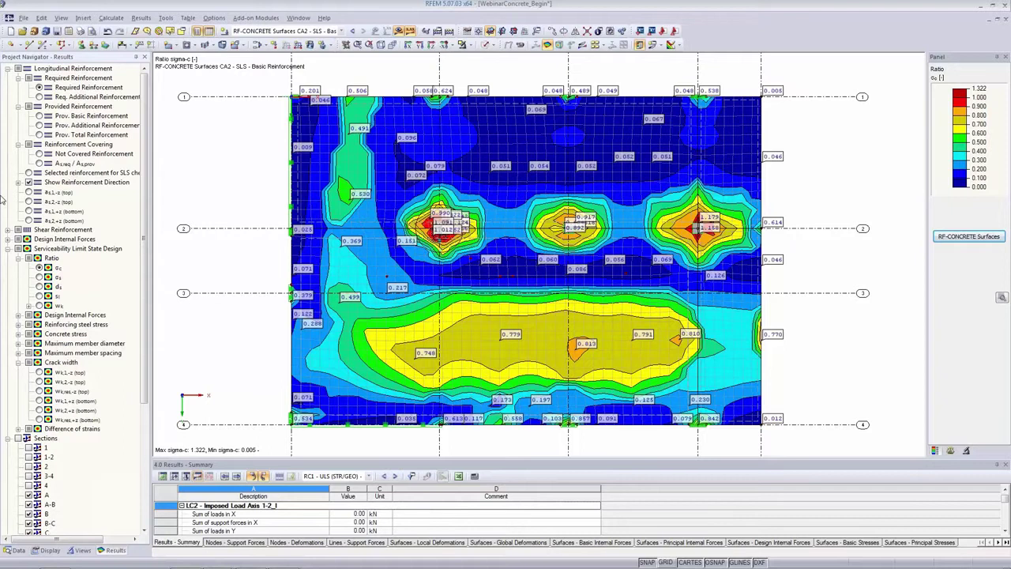
Switch the provided additional reinforcement in case CA2 of RF-CONCRETE Surfaces to manual definition of the reinforcement areas.
{"action": "left_click", "coordinate": [14, 549]}
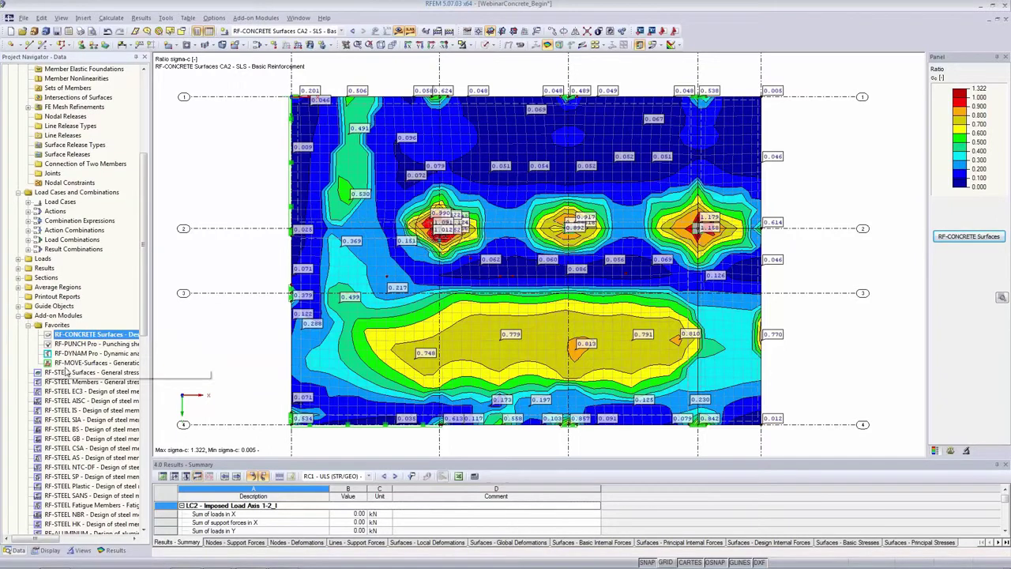
{"action": "left_click", "coordinate": [972, 237]}
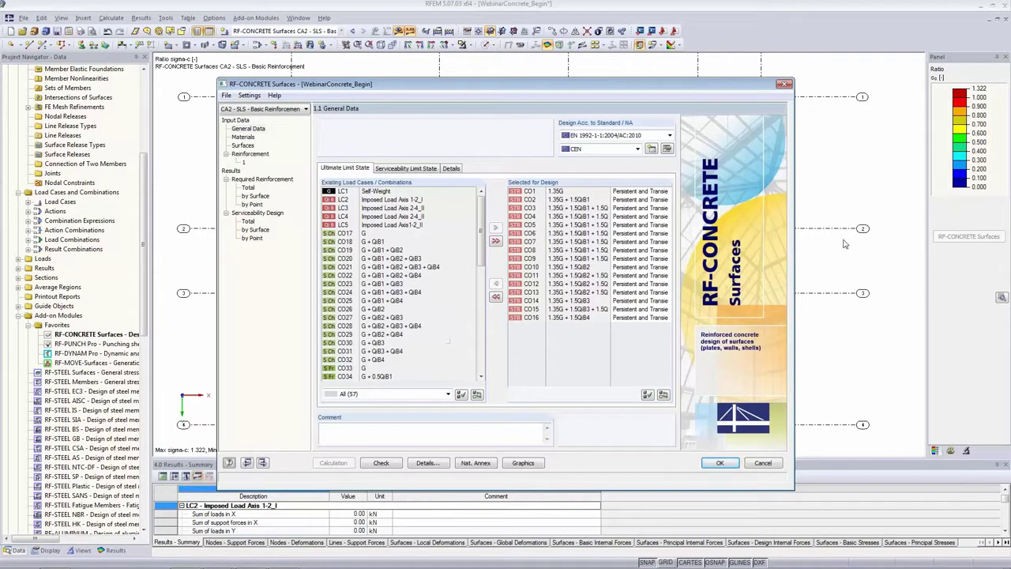
{"action": "left_click", "coordinate": [257, 154]}
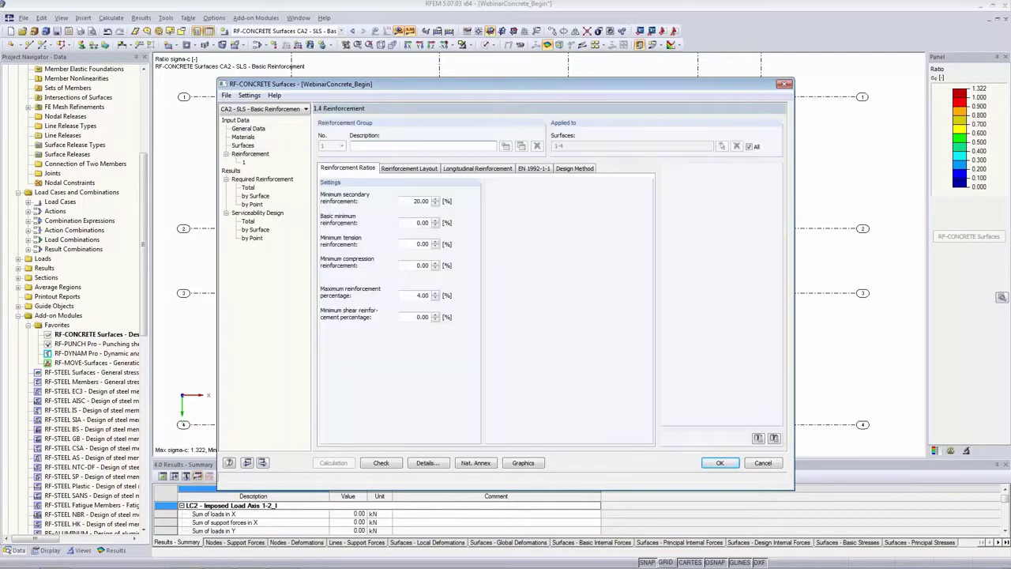
{"action": "left_click", "coordinate": [471, 169]}
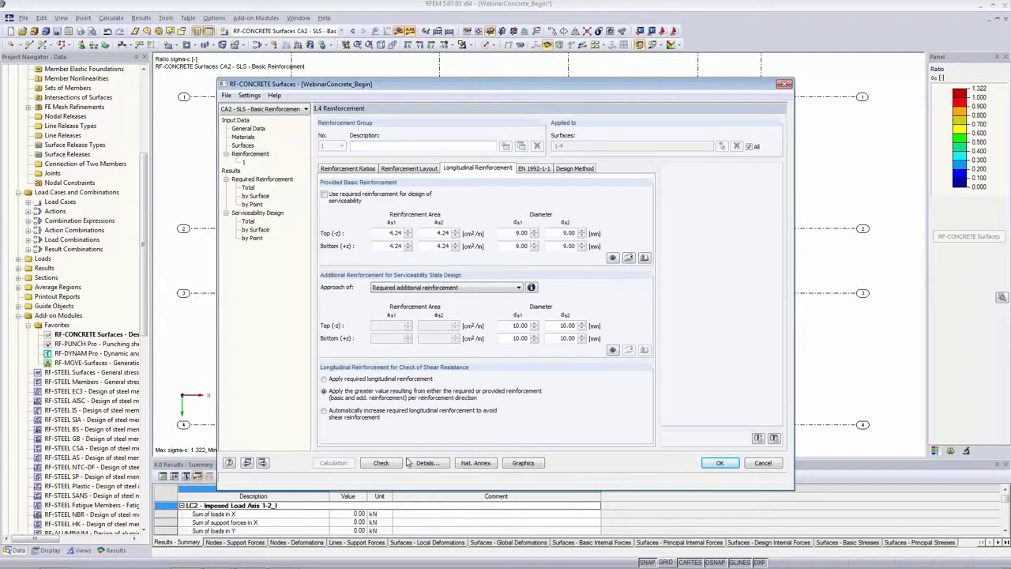
{"action": "left_click", "coordinate": [424, 464]}
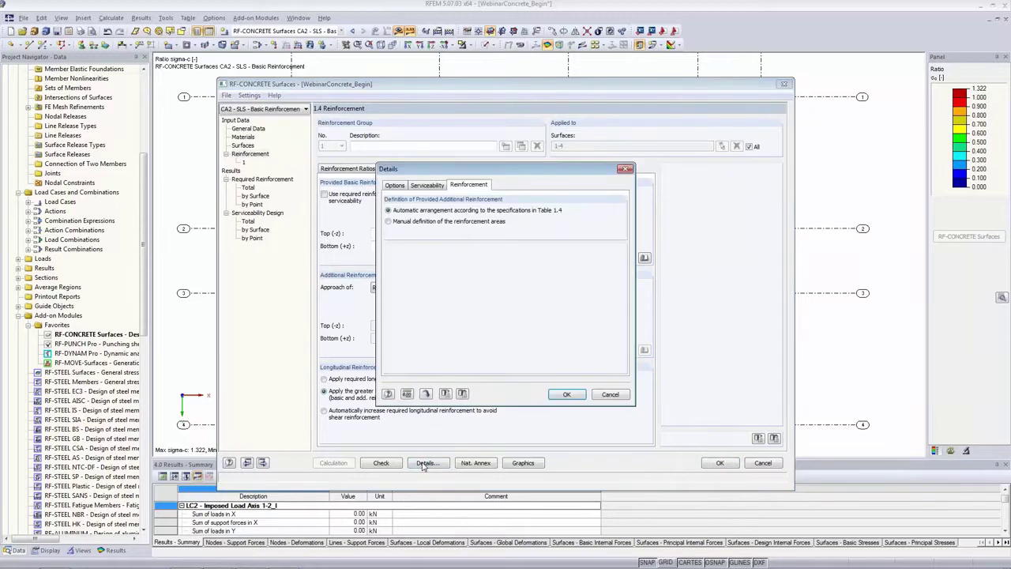
{"action": "left_click", "coordinate": [388, 222]}
{"action": "left_click", "coordinate": [567, 395]}
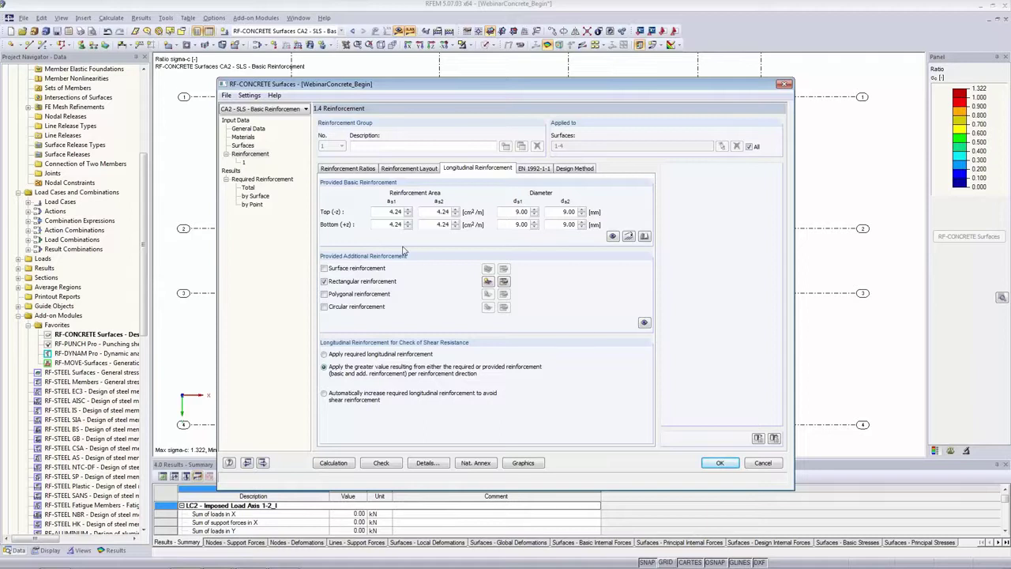
Start a new additional rectangular reinforcement and choose the user-defined mesh 100x8,5/ 200x12 from the mesh reinforcement library.
{"action": "left_click", "coordinate": [324, 281]}
{"action": "left_click", "coordinate": [324, 283]}
{"action": "left_click", "coordinate": [489, 282]}
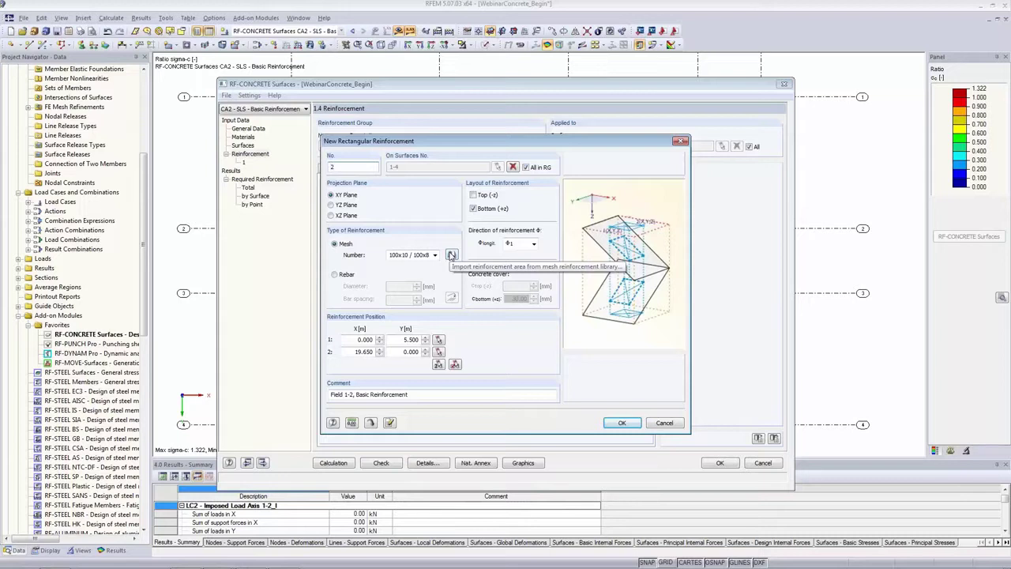
{"action": "left_click", "coordinate": [452, 255]}
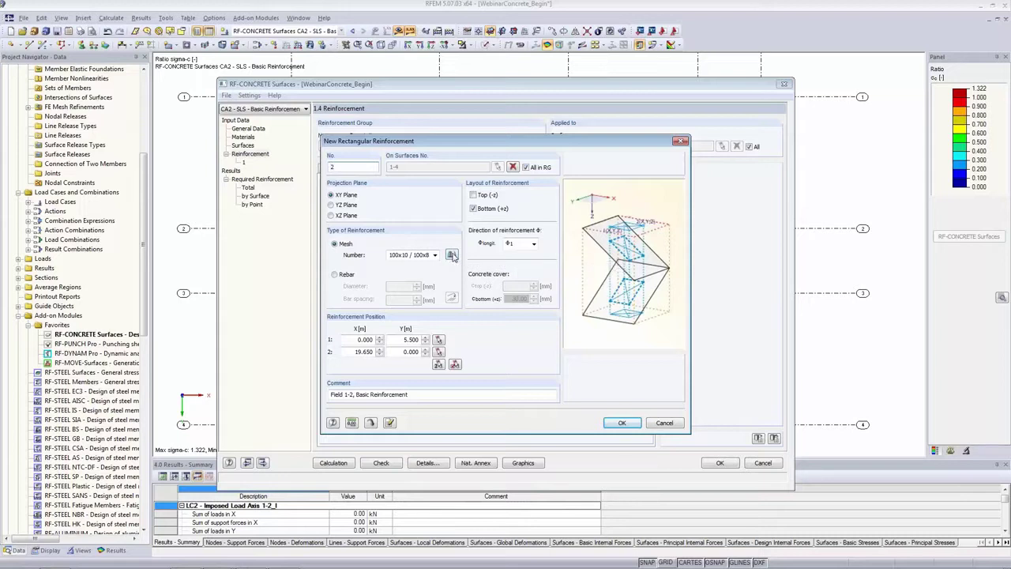
{"action": "left_click", "coordinate": [452, 255]}
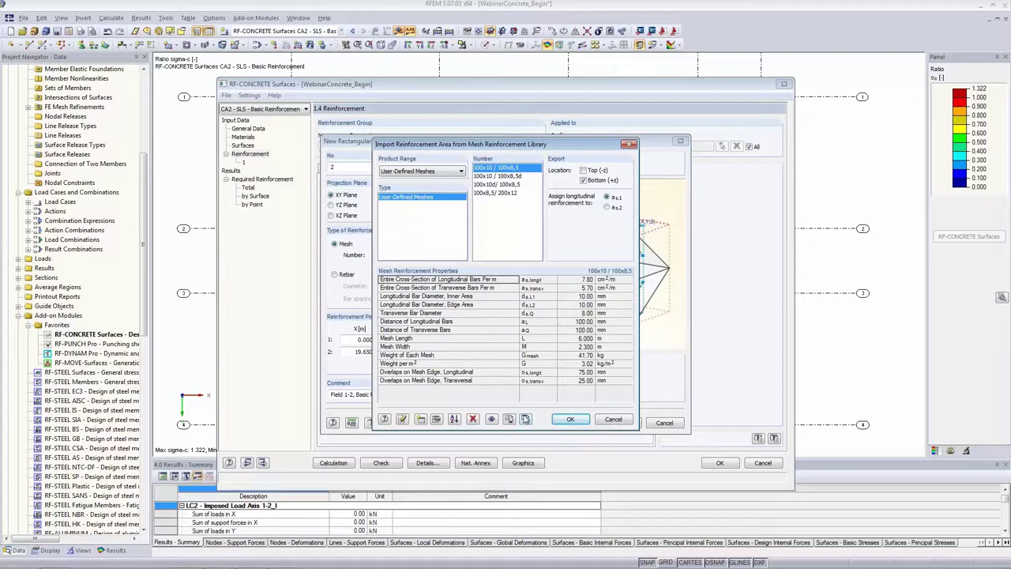
{"action": "left_click", "coordinate": [439, 171]}
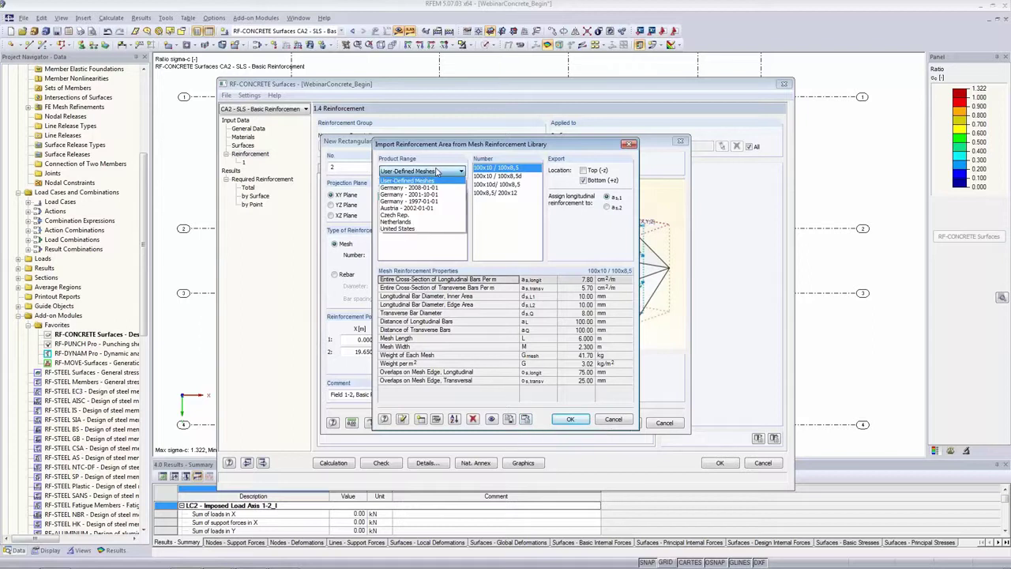
{"action": "left_click", "coordinate": [438, 173]}
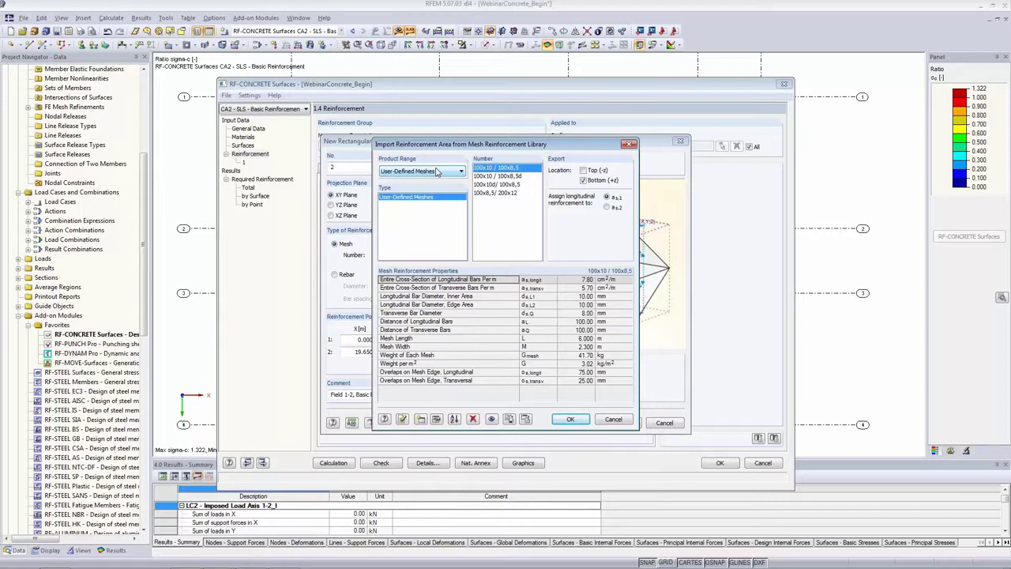
{"action": "left_click", "coordinate": [509, 193]}
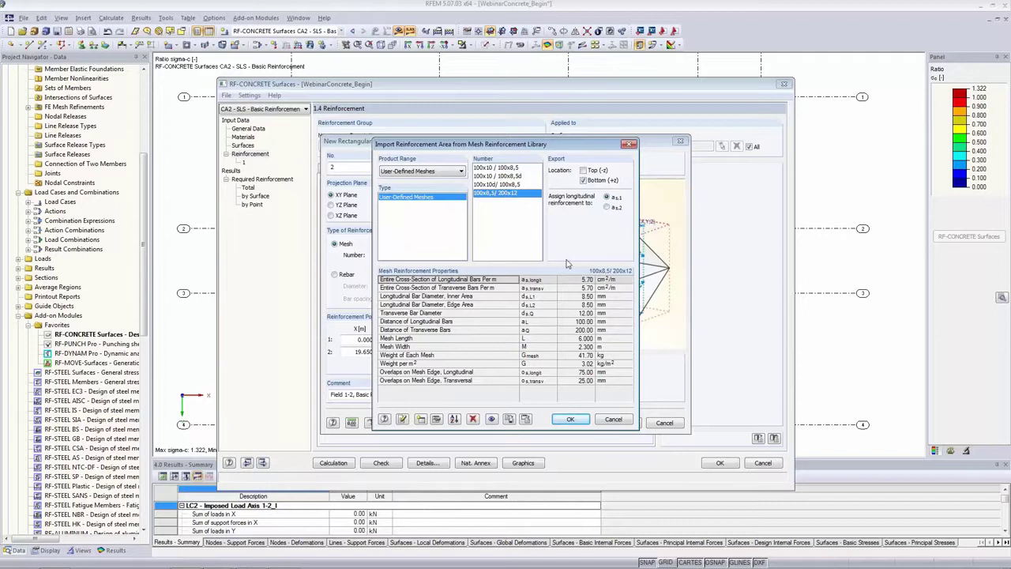
Review the mesh's bar spacing, diameters and cross-sections, and import it for the top (-z) location only.
{"action": "left_click", "coordinate": [564, 331]}
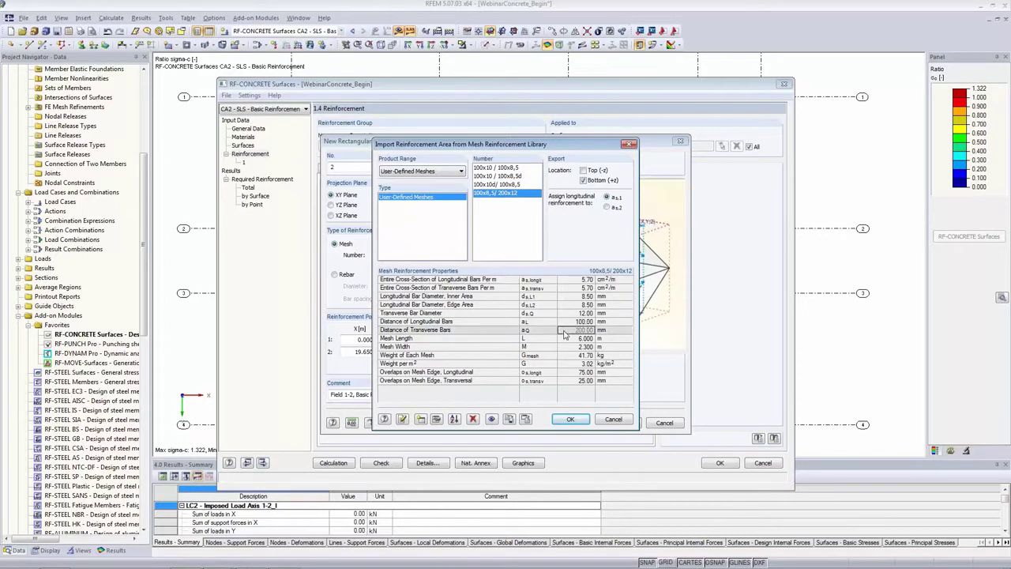
{"action": "left_click", "coordinate": [568, 298]}
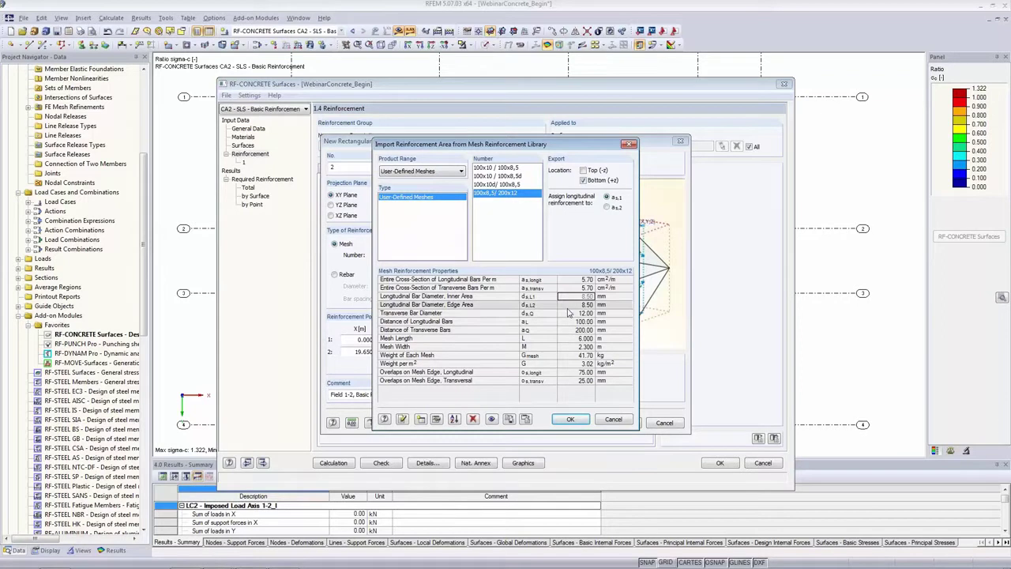
{"action": "left_click", "coordinate": [581, 313]}
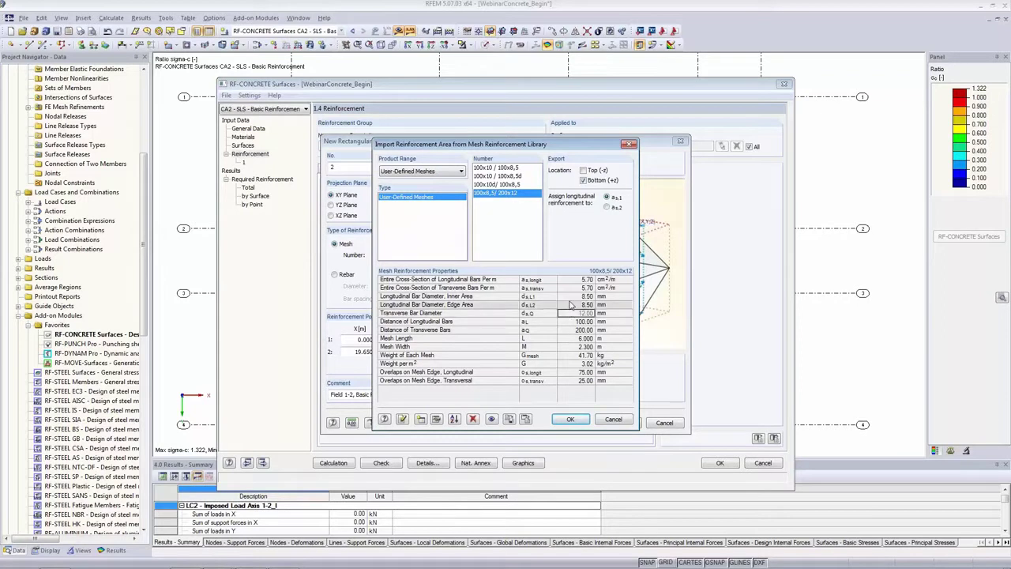
{"action": "left_click_drag", "start_coordinate": [576, 279], "coordinate": [575, 289]}
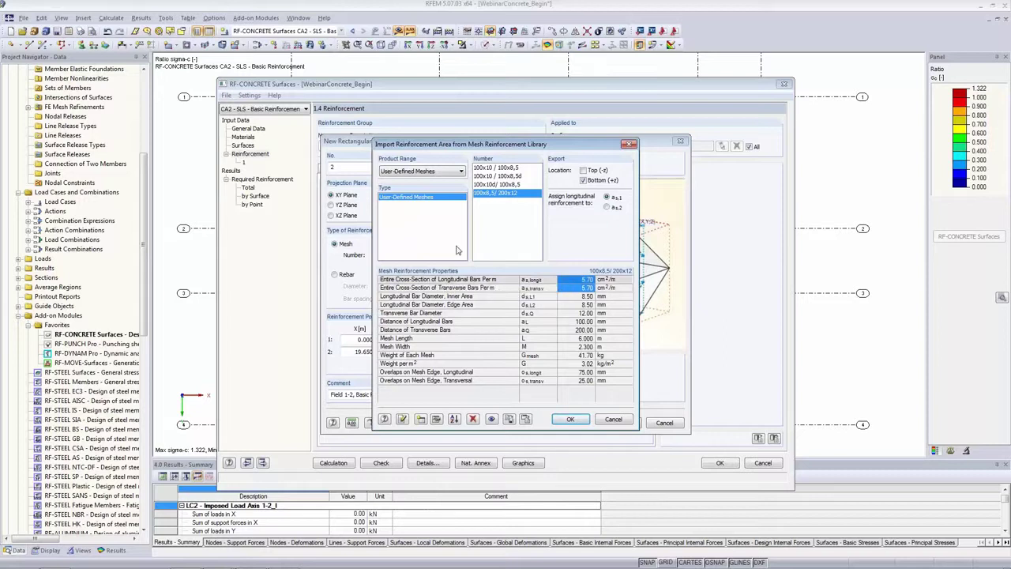
{"action": "left_click", "coordinate": [583, 170]}
{"action": "left_click", "coordinate": [583, 180]}
{"action": "left_click", "coordinate": [569, 419]}
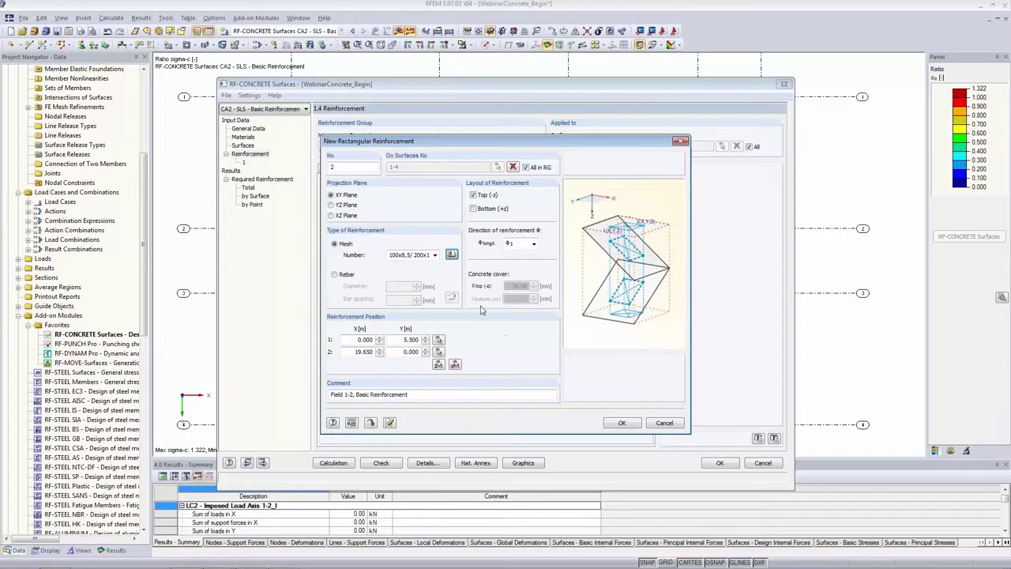
Place the rectangular reinforcement graphically over the whole slab, from X 0.000, Y 13.700 m to X 19.650, Y 0.000 m.
{"action": "left_click", "coordinate": [438, 364]}
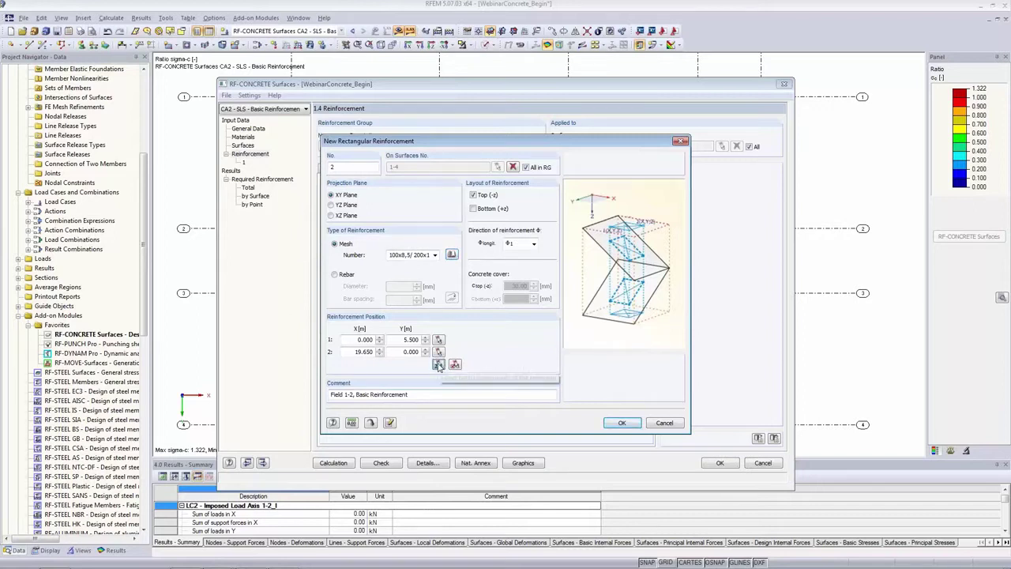
{"action": "left_click", "coordinate": [439, 365]}
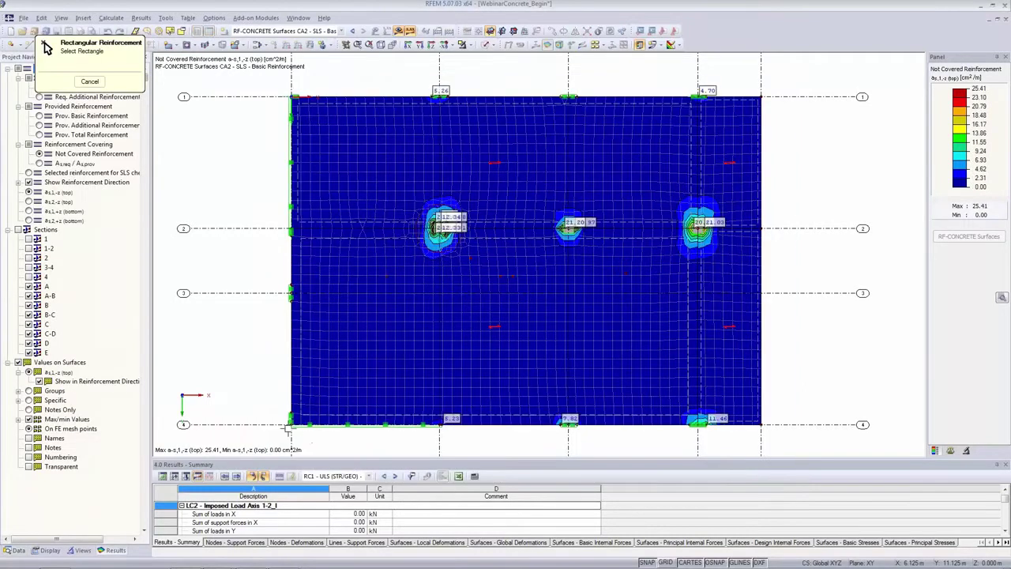
{"action": "left_click", "coordinate": [290, 426]}
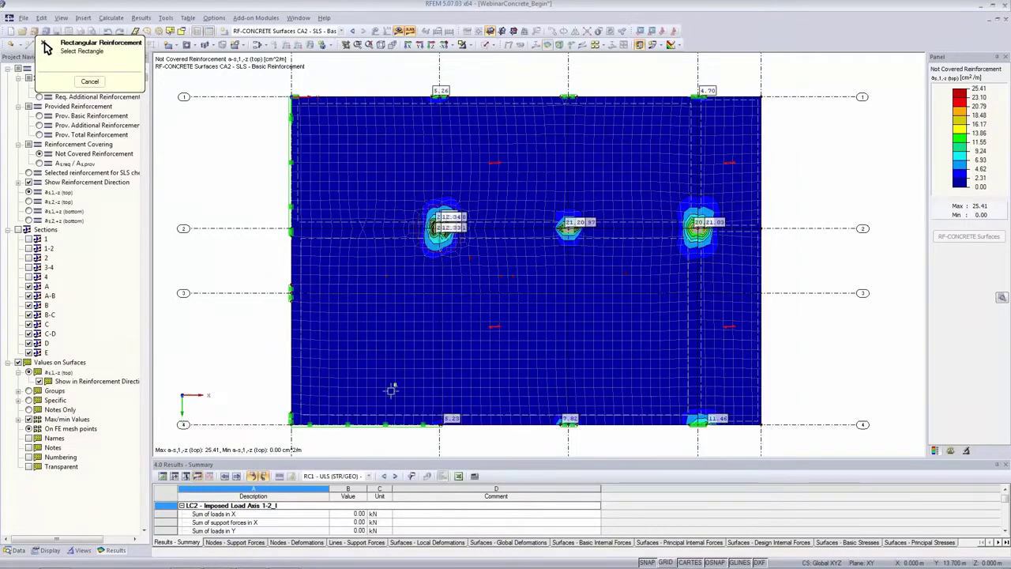
{"action": "left_click", "coordinate": [761, 96]}
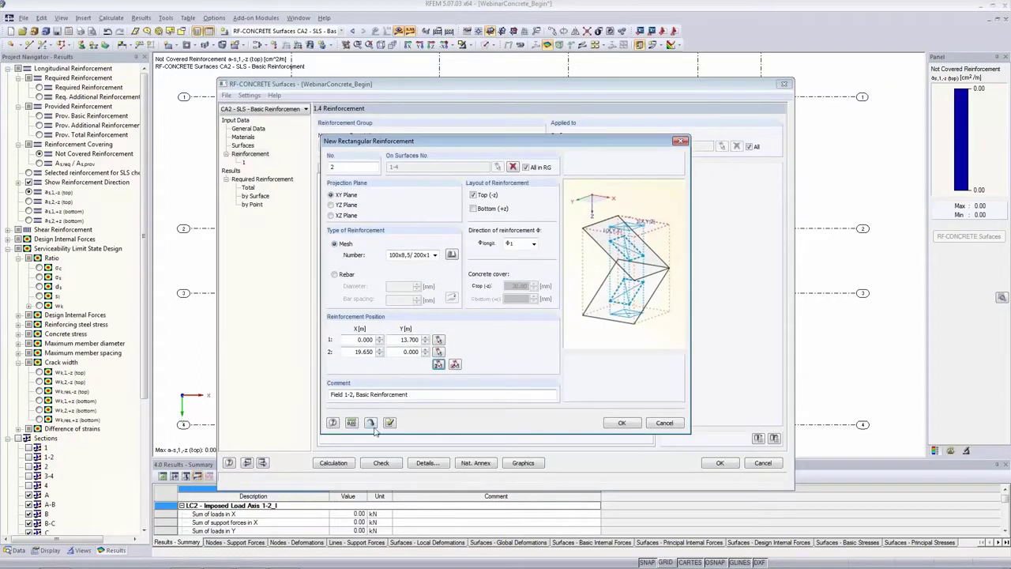
{"action": "left_click", "coordinate": [623, 423]}
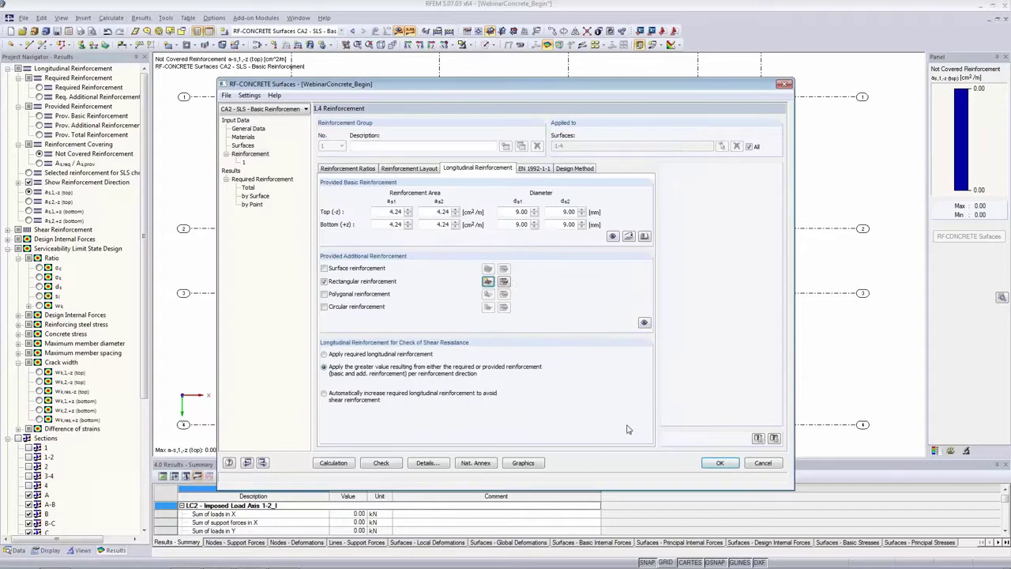
Delete the "Wall Ending A1" entry from the table of rectangular reinforcements.
{"action": "left_click", "coordinate": [504, 282]}
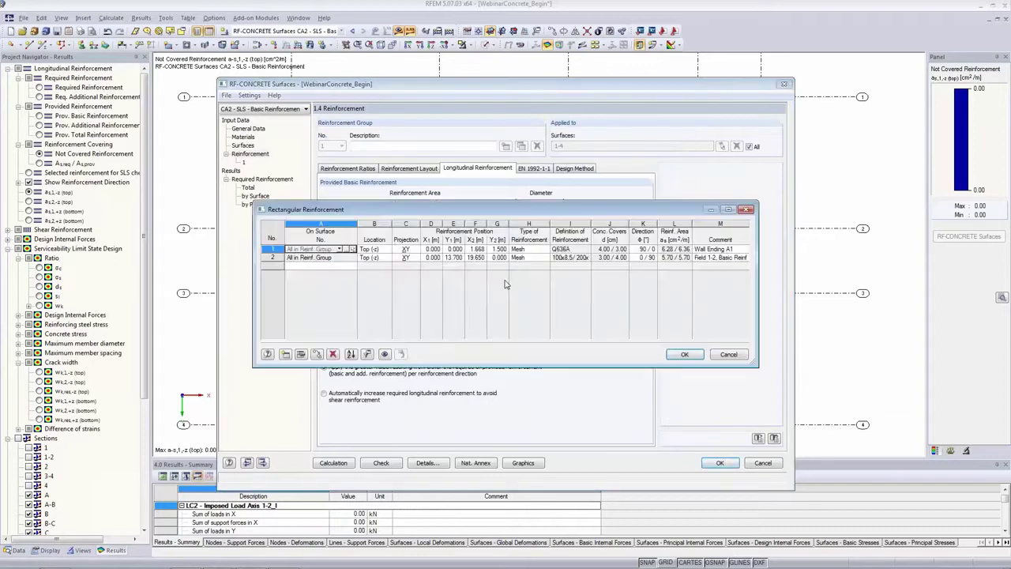
{"action": "left_click", "coordinate": [324, 258]}
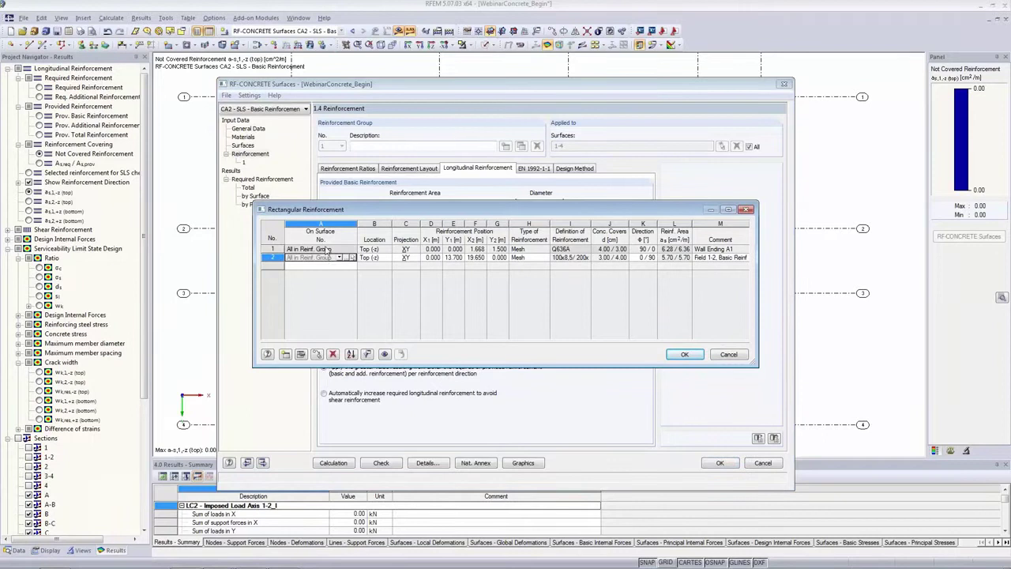
{"action": "left_click", "coordinate": [326, 250]}
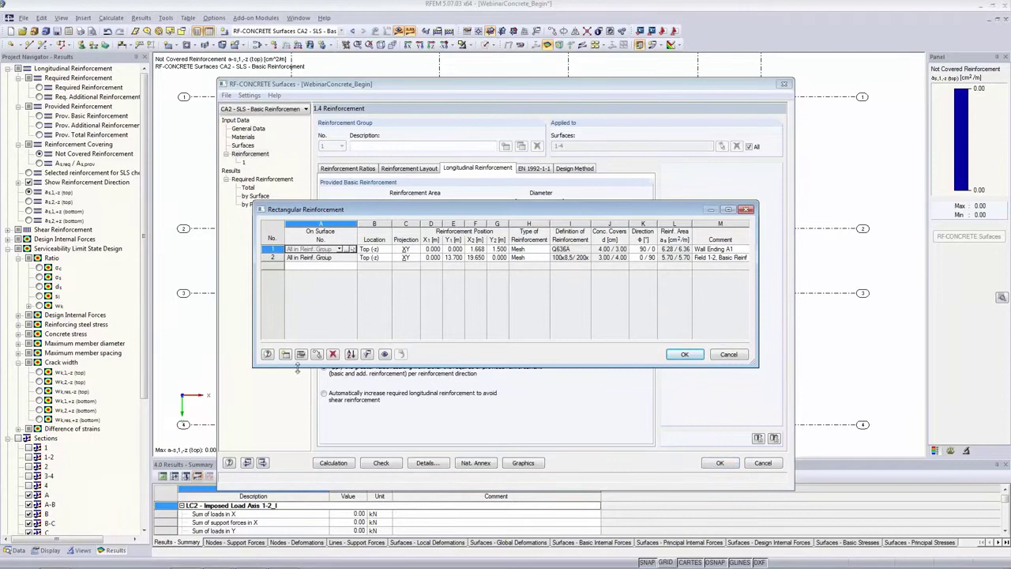
{"action": "right_click", "coordinate": [320, 250]}
{"action": "left_click", "coordinate": [346, 323]}
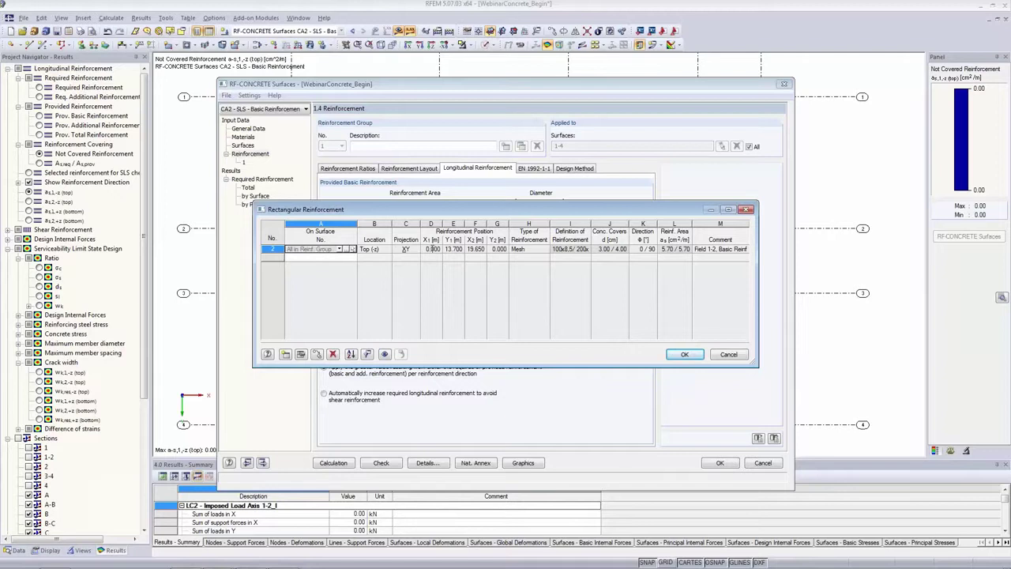
Examine the position coordinates, reinforcement type, mesh definition and comment of the remaining rectangular reinforcement.
{"action": "left_click", "coordinate": [427, 248]}
{"action": "key", "text": "Tab"}
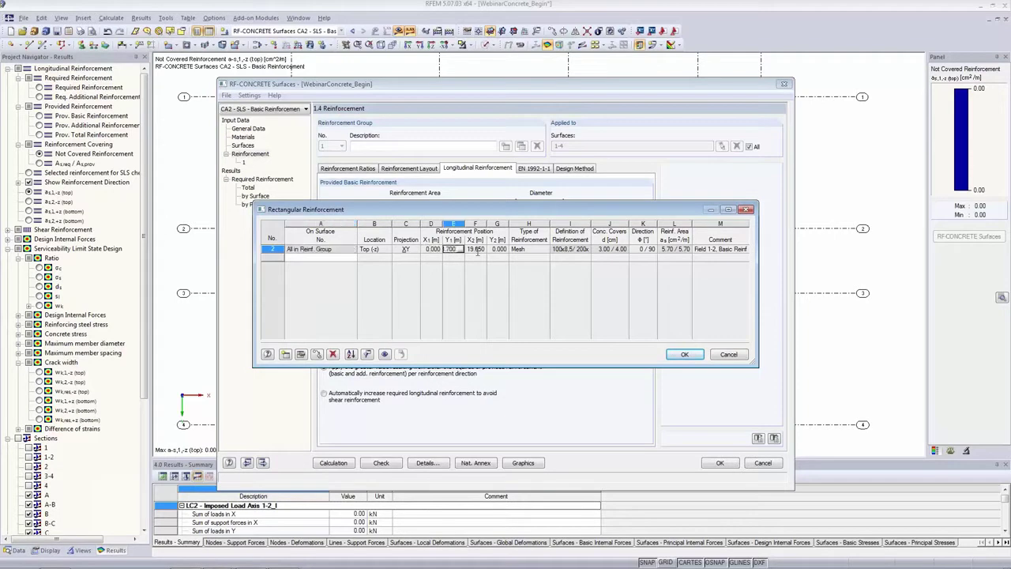
{"action": "left_click", "coordinate": [498, 249]}
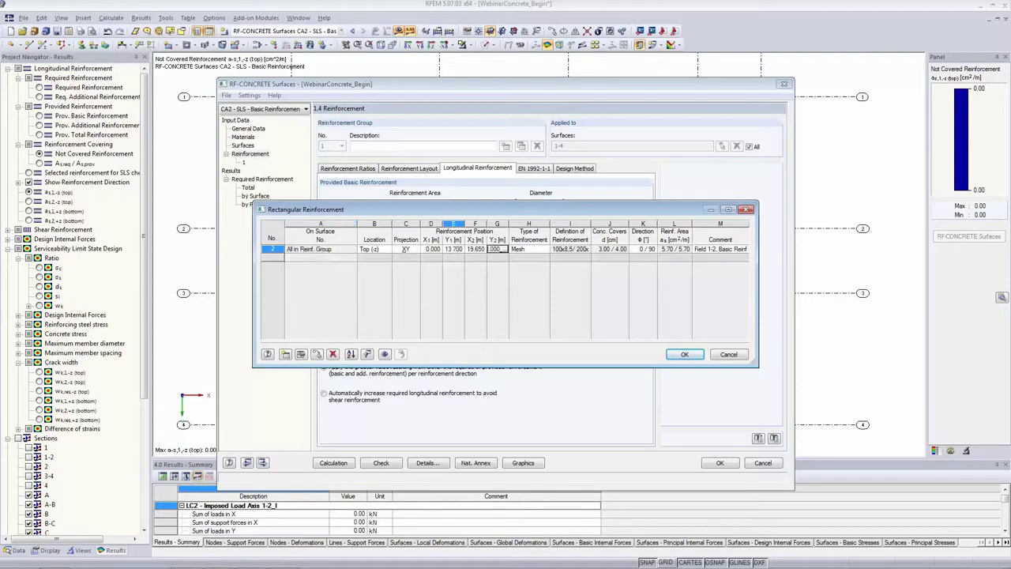
{"action": "left_click", "coordinate": [536, 250]}
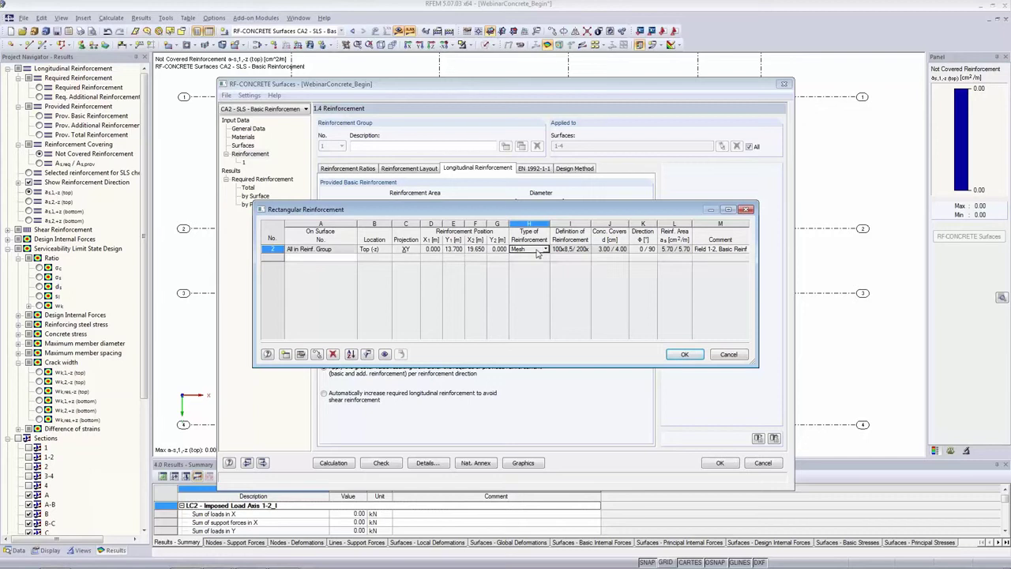
{"action": "left_click", "coordinate": [563, 249]}
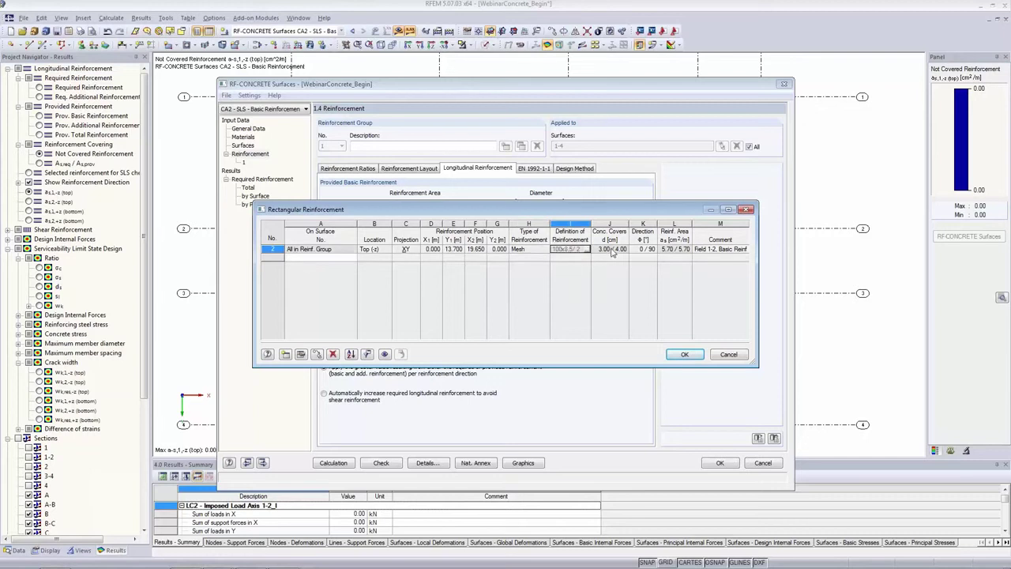
{"action": "key", "text": "Return"}
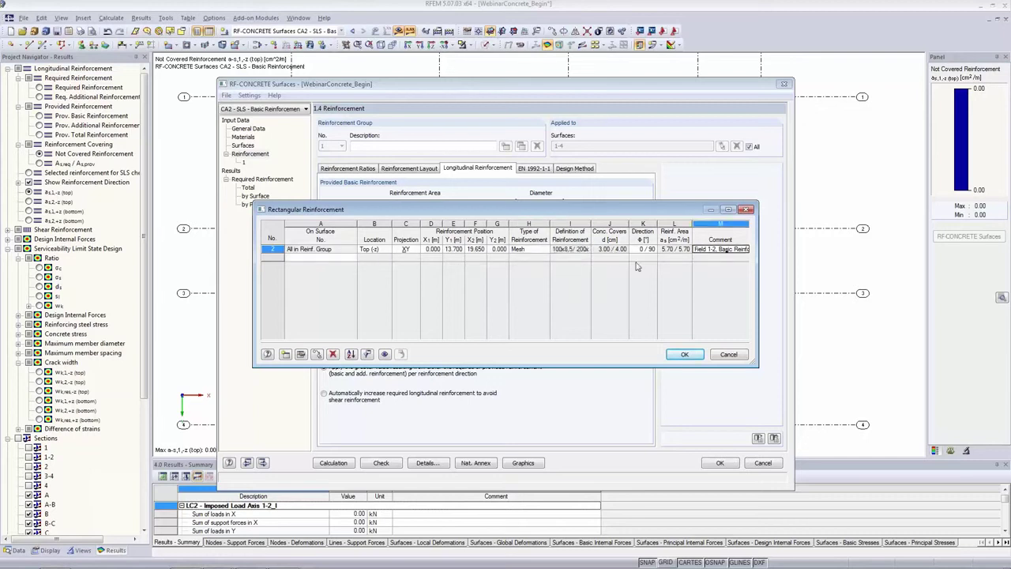
View the rectangular mesh's provided additional reinforcement on the slab model, and move the reinforcement table aside to expose more of the slab.
{"action": "left_click", "coordinate": [385, 354]}
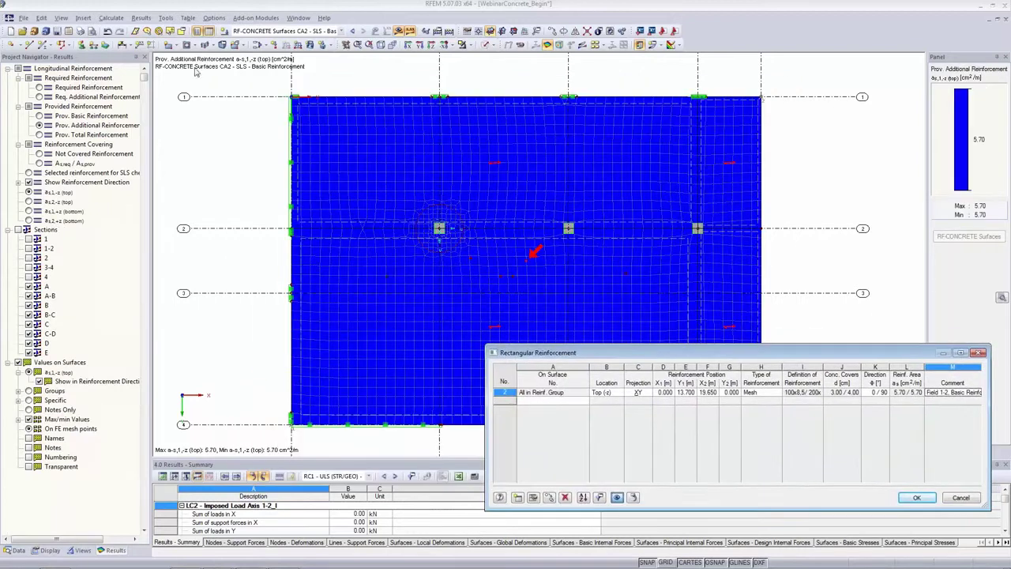
{"action": "left_click", "coordinate": [577, 394]}
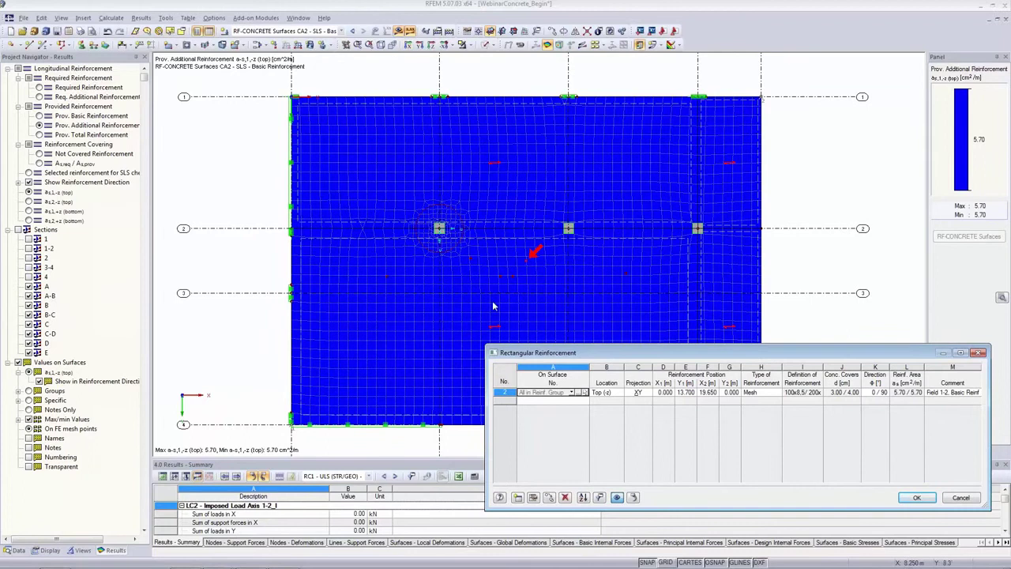
{"action": "left_click_drag", "start_coordinate": [527, 357], "coordinate": [519, 377]}
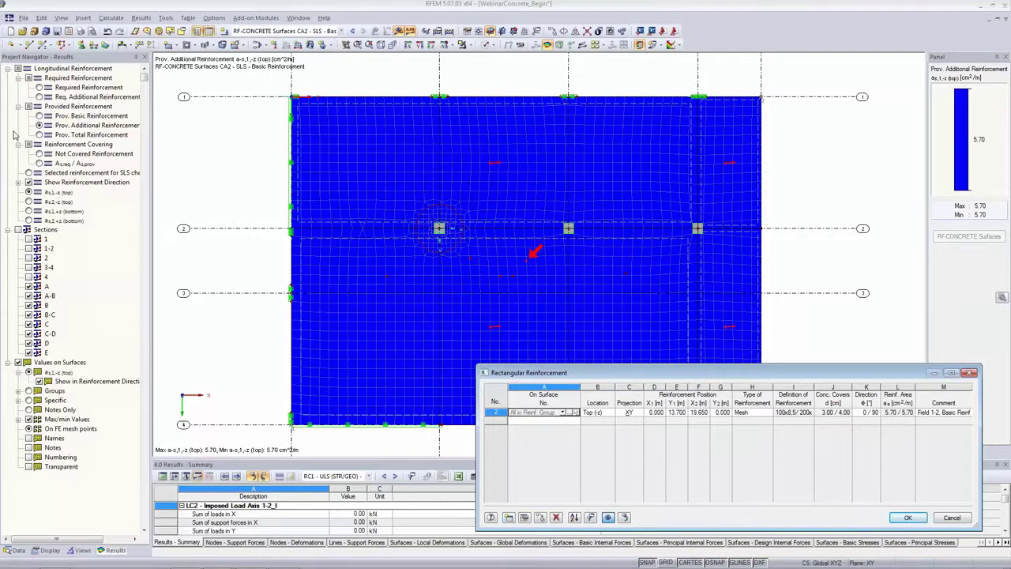
Display the Not Covered Reinforcement for the top (-z) direction 1 and examine the areas around the columns.
{"action": "left_click", "coordinate": [76, 156]}
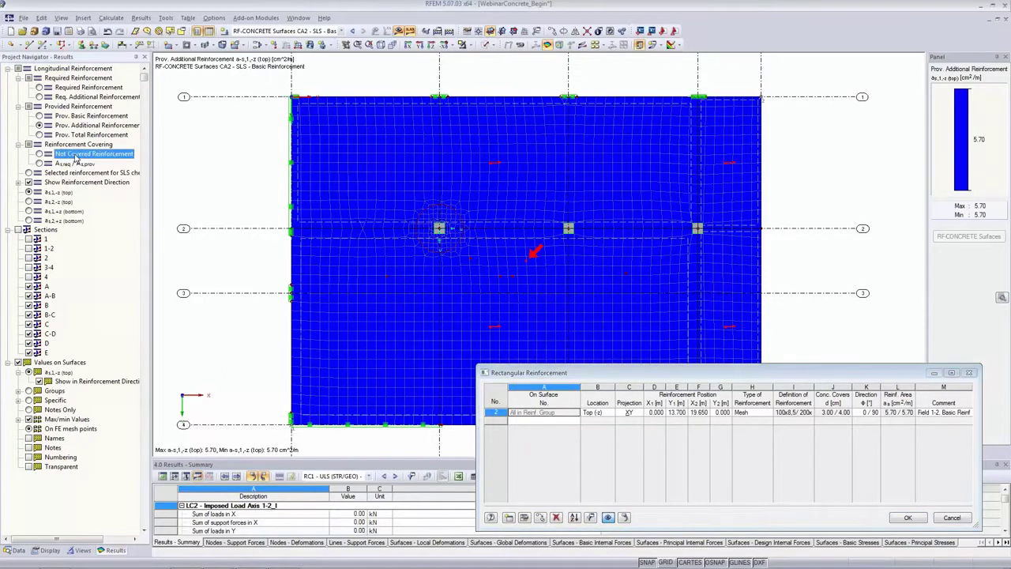
{"action": "left_click", "coordinate": [38, 154]}
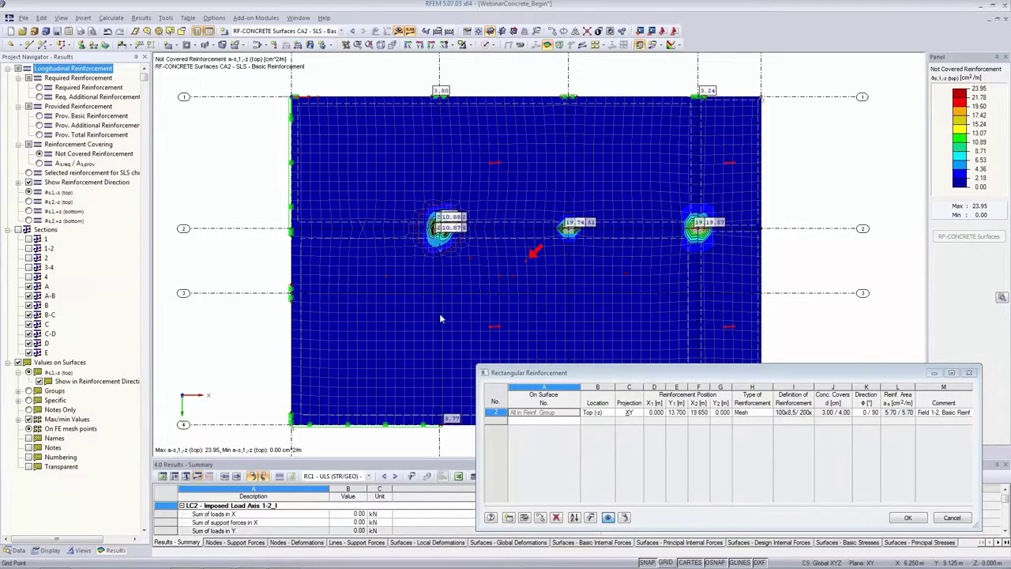
{"action": "scroll", "coordinate": [440, 319], "scroll_direction": "up", "scroll_amount": 2}
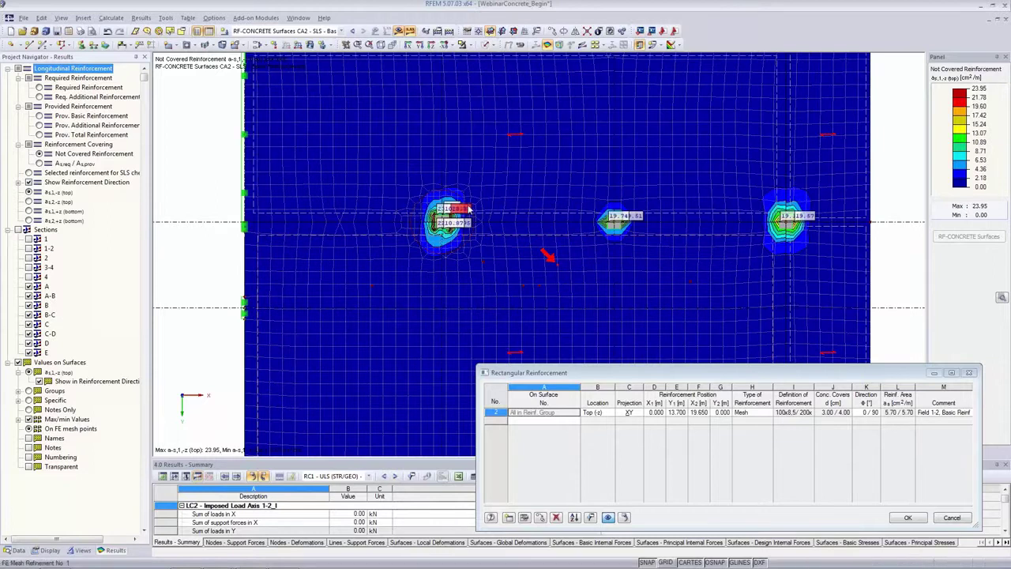
{"action": "scroll", "coordinate": [450, 182], "scroll_direction": "up", "scroll_amount": 3}
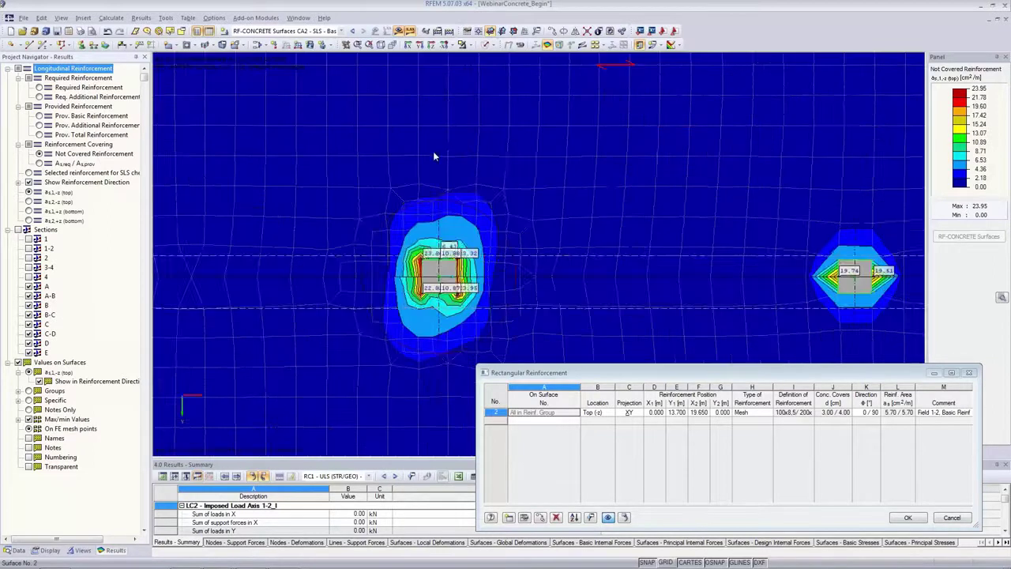
{"action": "scroll", "coordinate": [603, 326], "scroll_direction": "down", "scroll_amount": 1}
{"action": "middle_click_drag", "start_coordinate": [604, 326], "coordinate": [497, 198]}
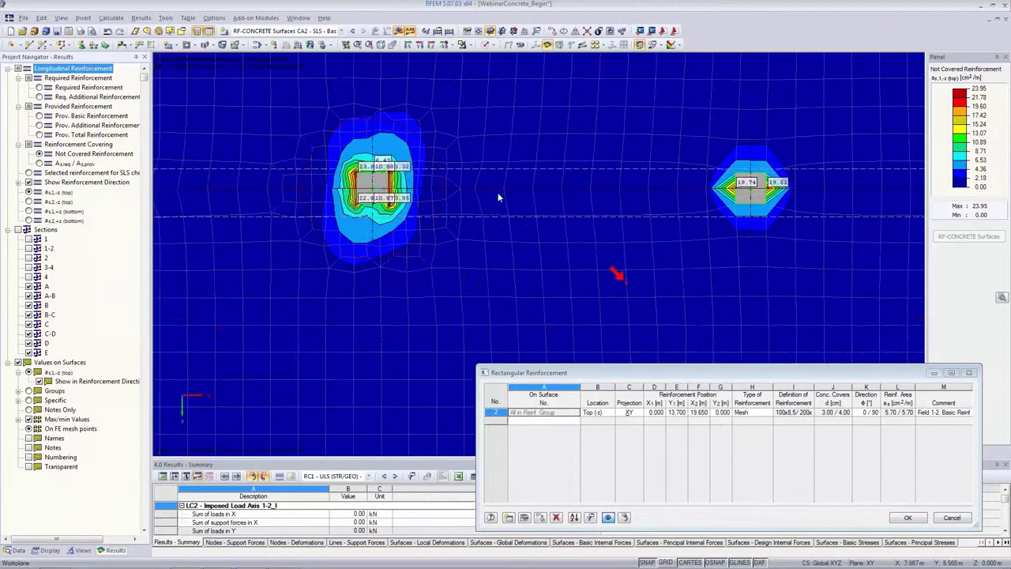
Start a new rectangular reinforcement for the slab's top layer and choose rebar as its reinforcement type.
{"action": "scroll", "coordinate": [643, 233], "scroll_direction": "down", "scroll_amount": 1}
{"action": "scroll", "coordinate": [492, 197], "scroll_direction": "up", "scroll_amount": 2}
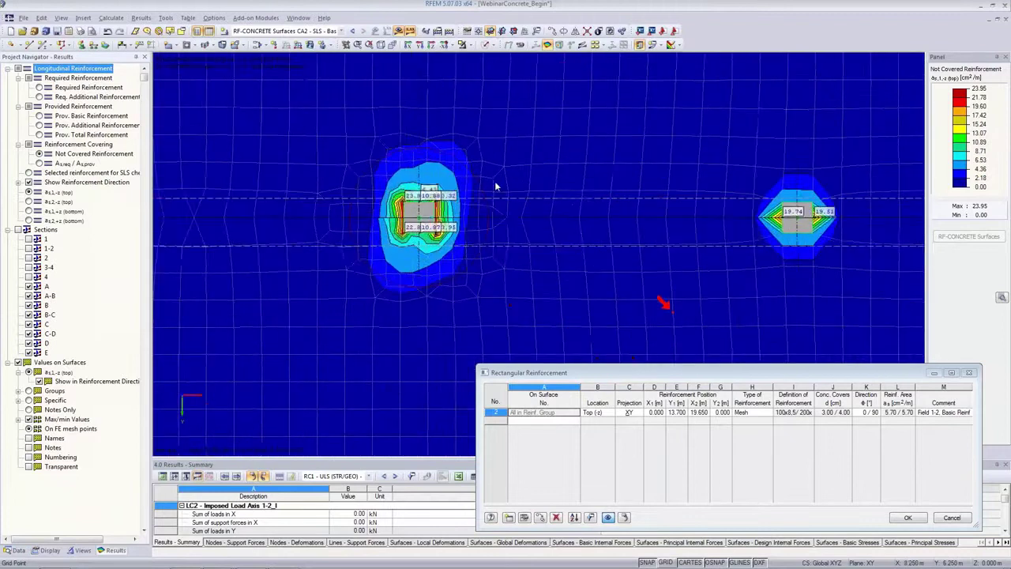
{"action": "scroll", "coordinate": [496, 187], "scroll_direction": "up", "scroll_amount": 1}
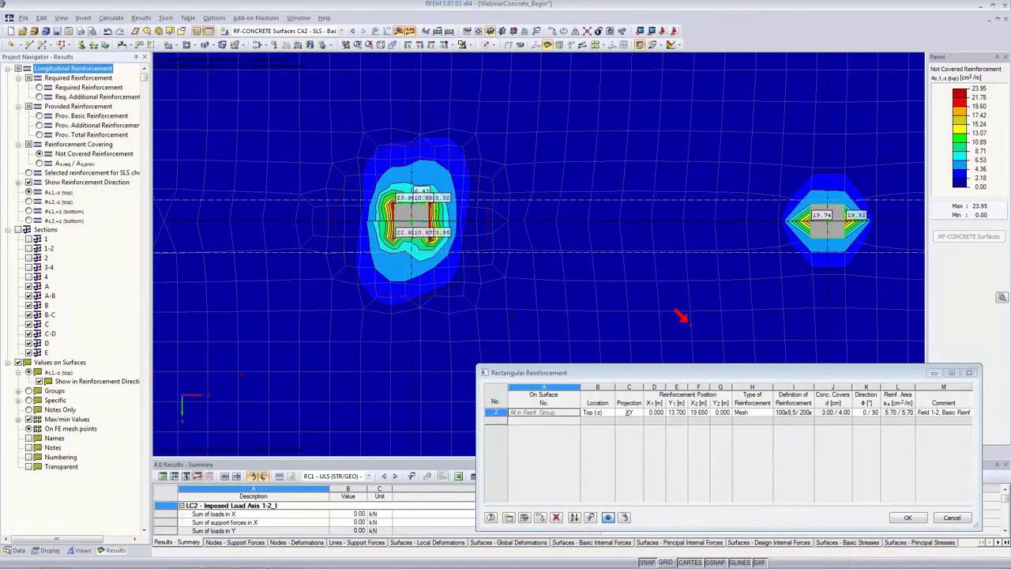
{"action": "left_click", "coordinate": [553, 420]}
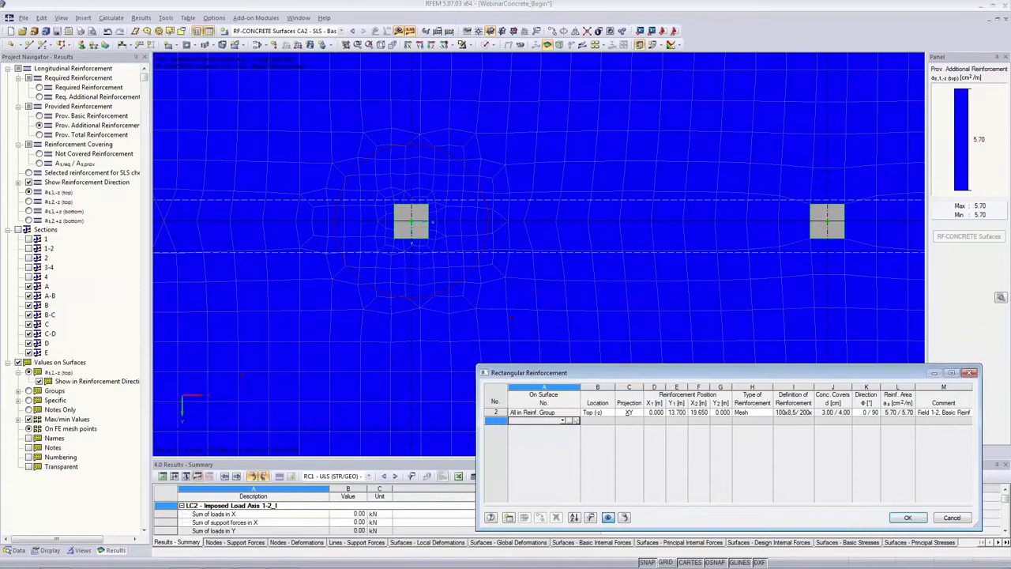
{"action": "left_click", "coordinate": [509, 517]}
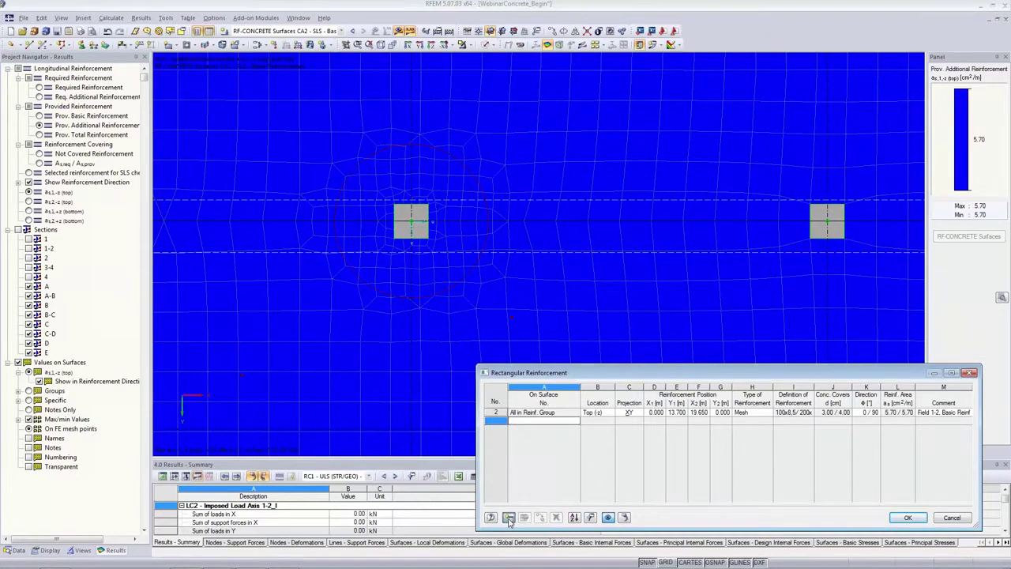
{"action": "left_click", "coordinate": [509, 517]}
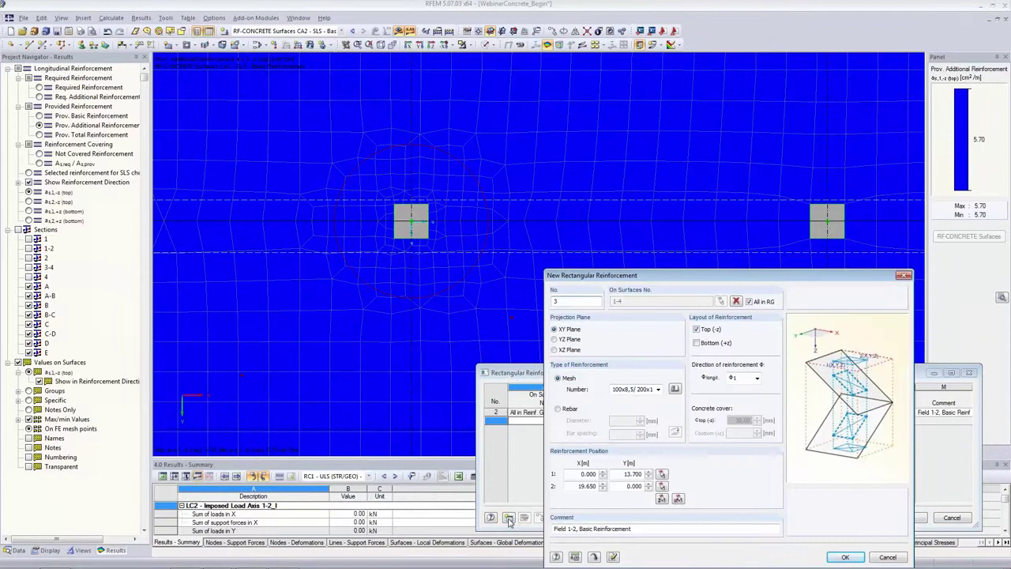
{"action": "left_click", "coordinate": [558, 410]}
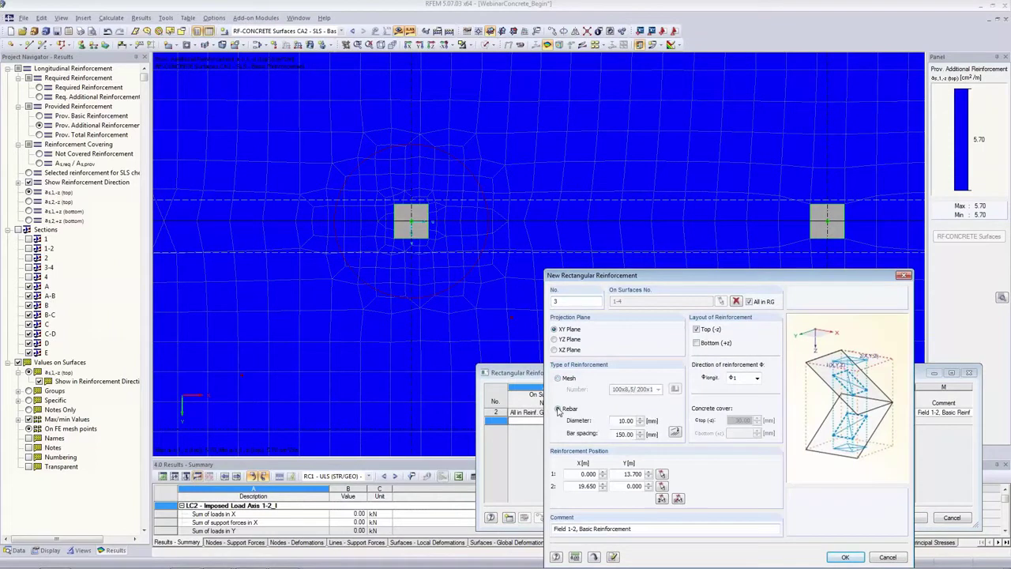
Determine the reinforcement area from rebars of 10 mm diameter with a bar spacing of 100 mm.
{"action": "left_click", "coordinate": [675, 433]}
{"action": "left_click_drag", "start_coordinate": [685, 353], "coordinate": [740, 352]}
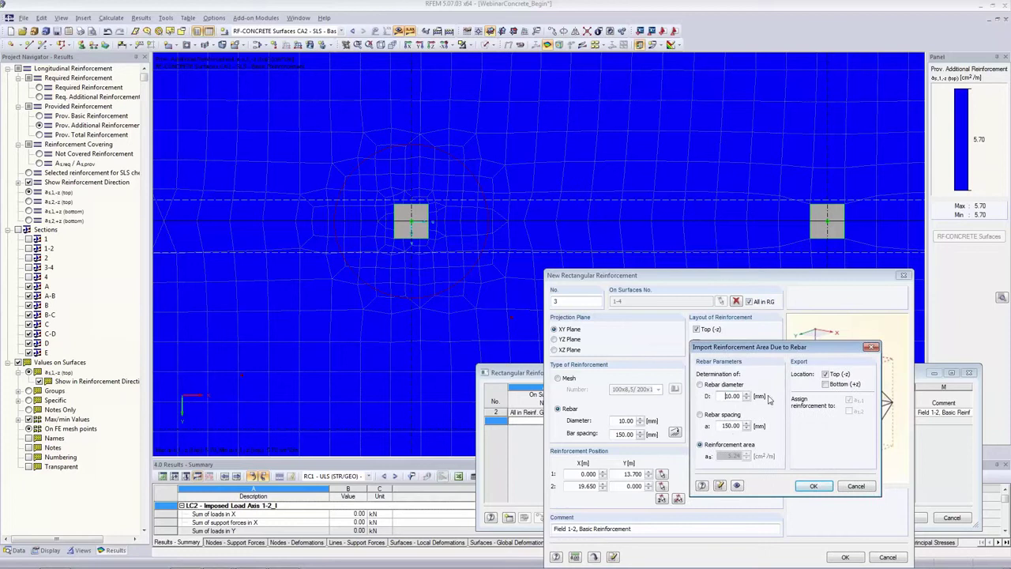
{"action": "double_click", "coordinate": [732, 396]}
{"action": "double_click", "coordinate": [734, 425]}
{"action": "type", "text": "100"}
{"action": "key", "text": "Tab"}
{"action": "left_click", "coordinate": [814, 486]}
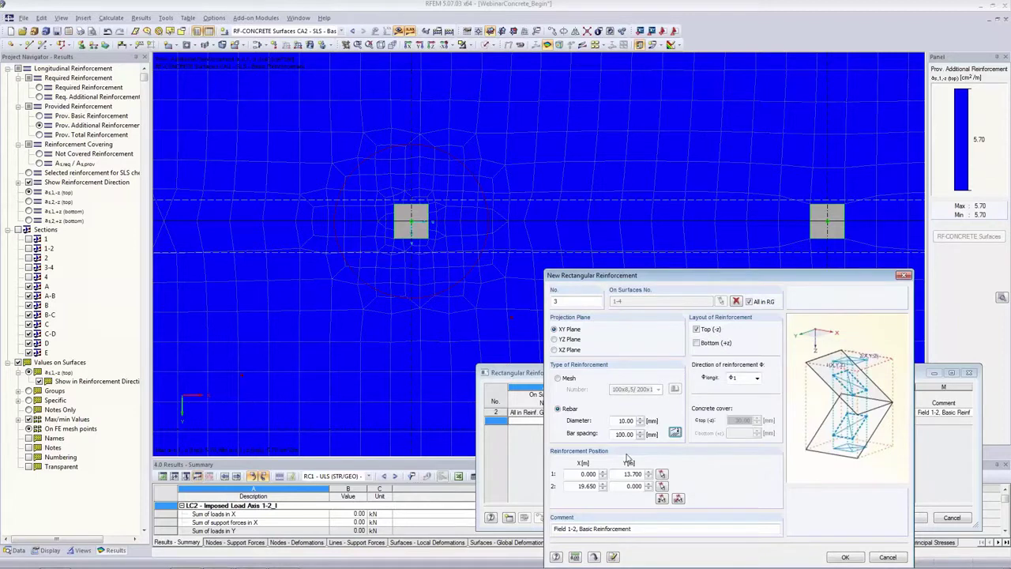
Centre the rebar rectangle on the column at node 5, spanning X 3.650–8.750 m and Y 3.500–7.500 m, and create the reinforcement.
{"action": "left_click", "coordinate": [678, 500]}
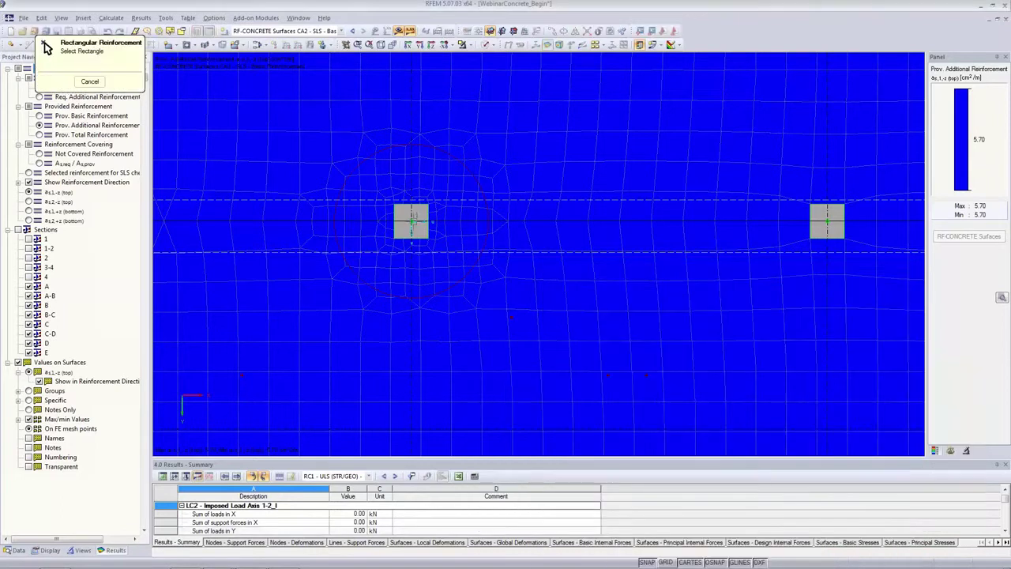
{"action": "left_click", "coordinate": [411, 221]}
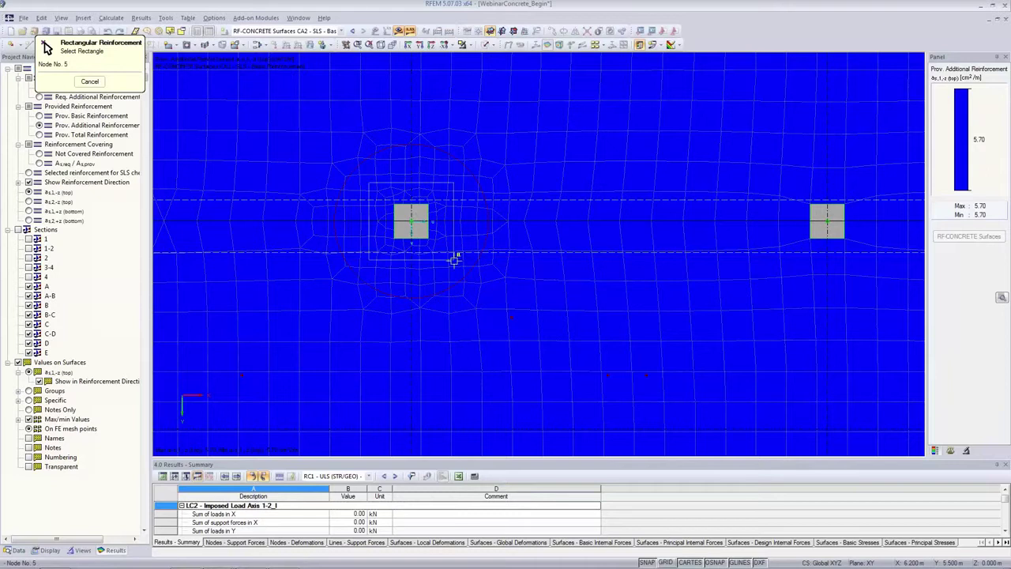
{"action": "left_click", "coordinate": [608, 374]}
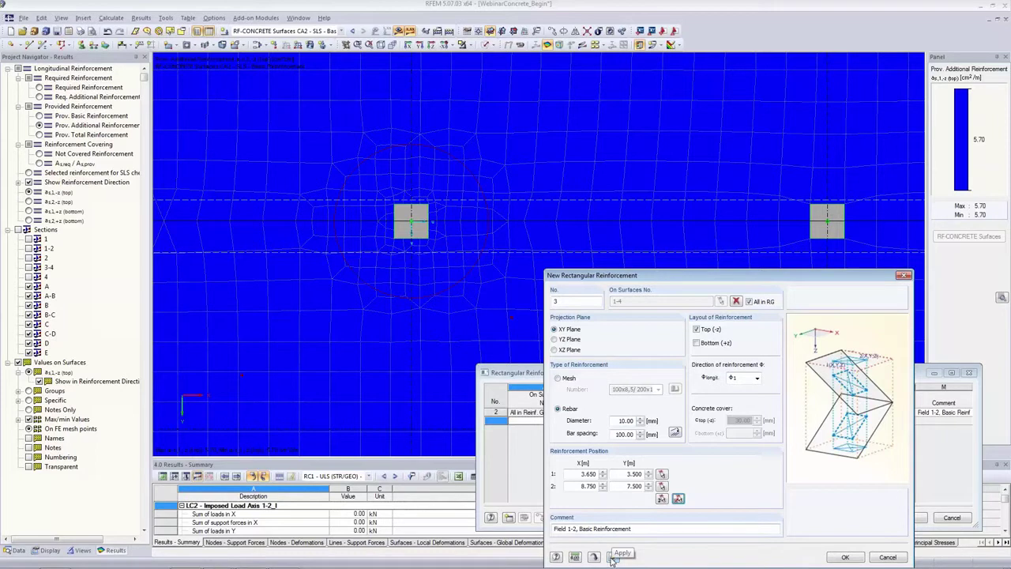
{"action": "left_click", "coordinate": [845, 557]}
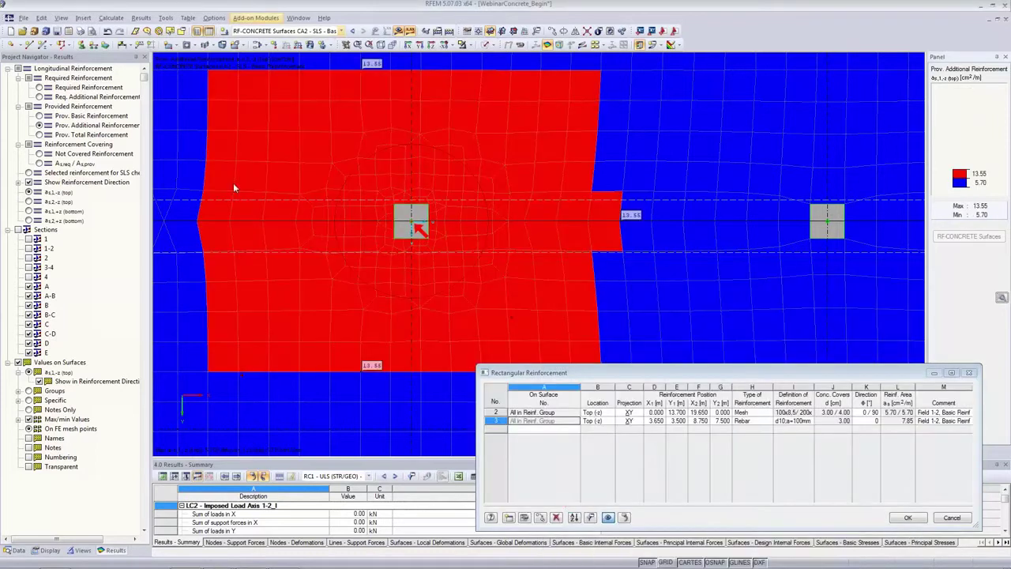
Display the not covered reinforcement on the slab around the columns.
{"action": "scroll", "coordinate": [478, 223], "scroll_direction": "down", "scroll_amount": 2}
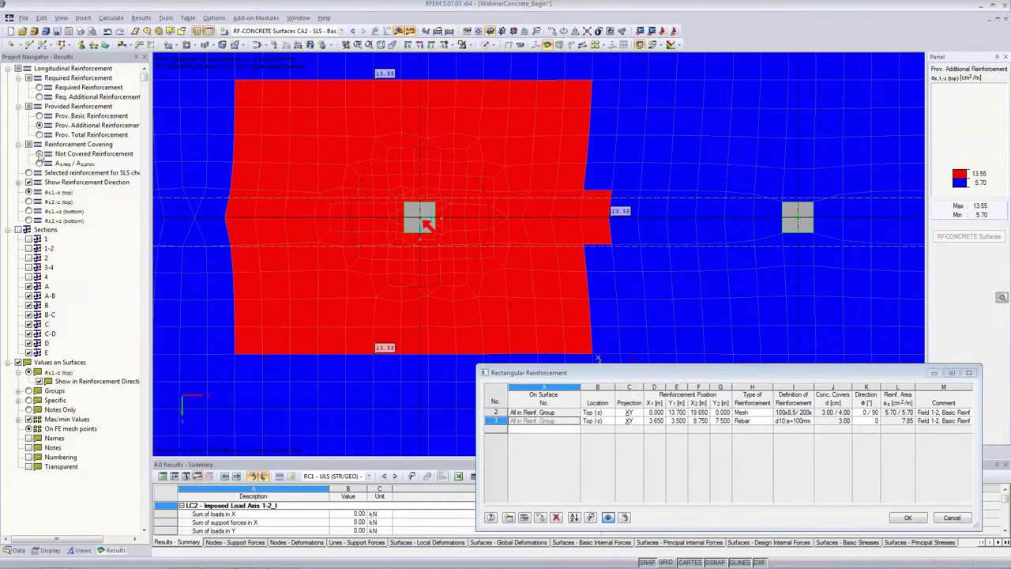
{"action": "left_click", "coordinate": [39, 154]}
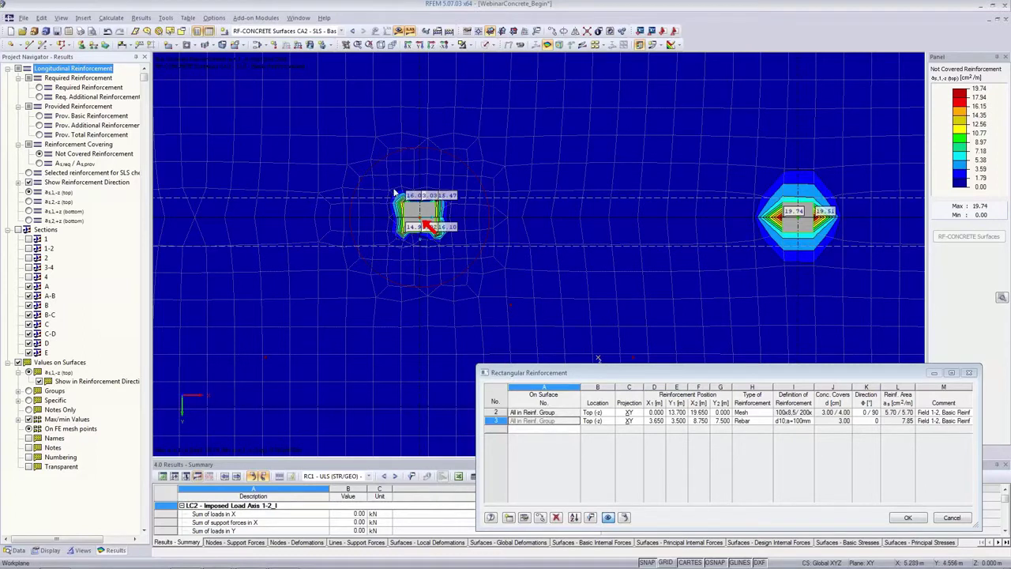
Add a second 10 mm rebar reinforcement at 100 mm spacing over the same rectangle, running in direction φ2.
{"action": "left_click", "coordinate": [545, 430]}
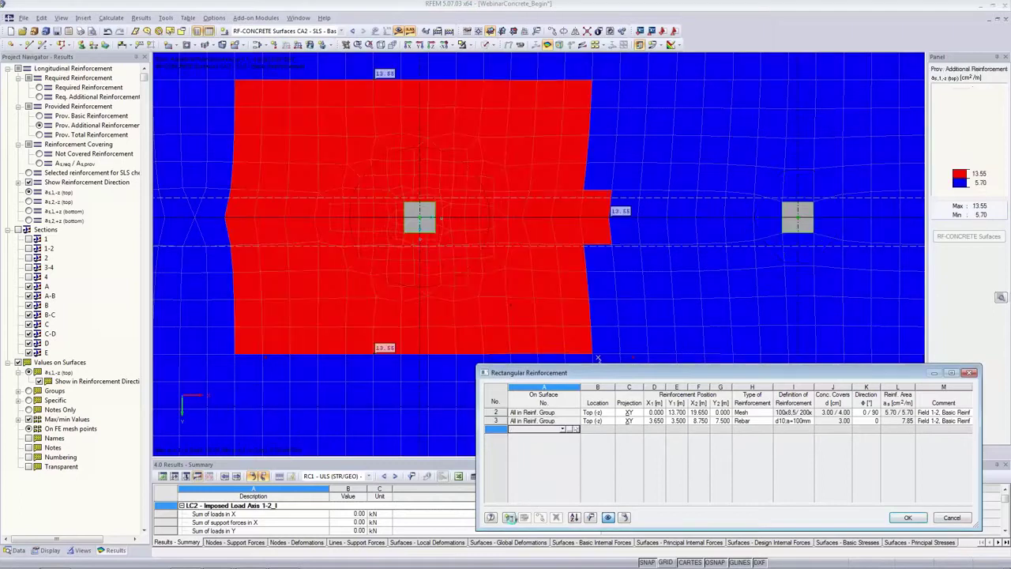
{"action": "left_click", "coordinate": [509, 517]}
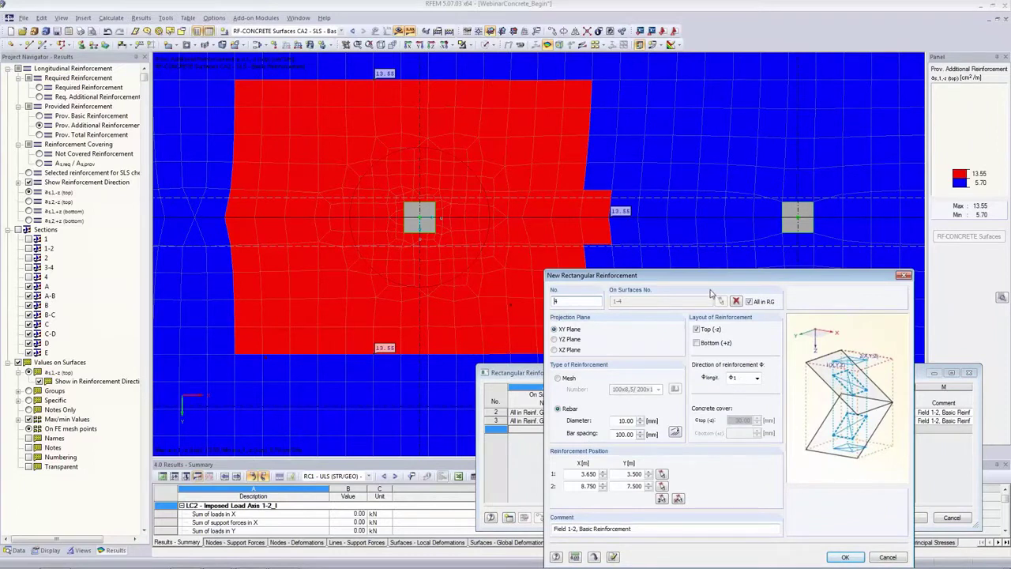
{"action": "left_click_drag", "start_coordinate": [711, 278], "coordinate": [545, 73]}
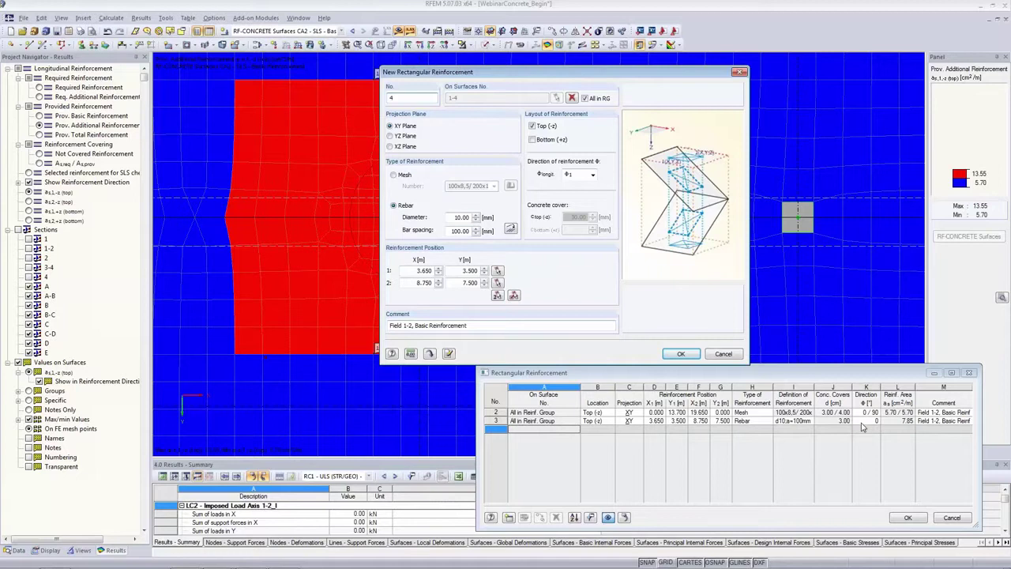
{"action": "left_click", "coordinate": [583, 175]}
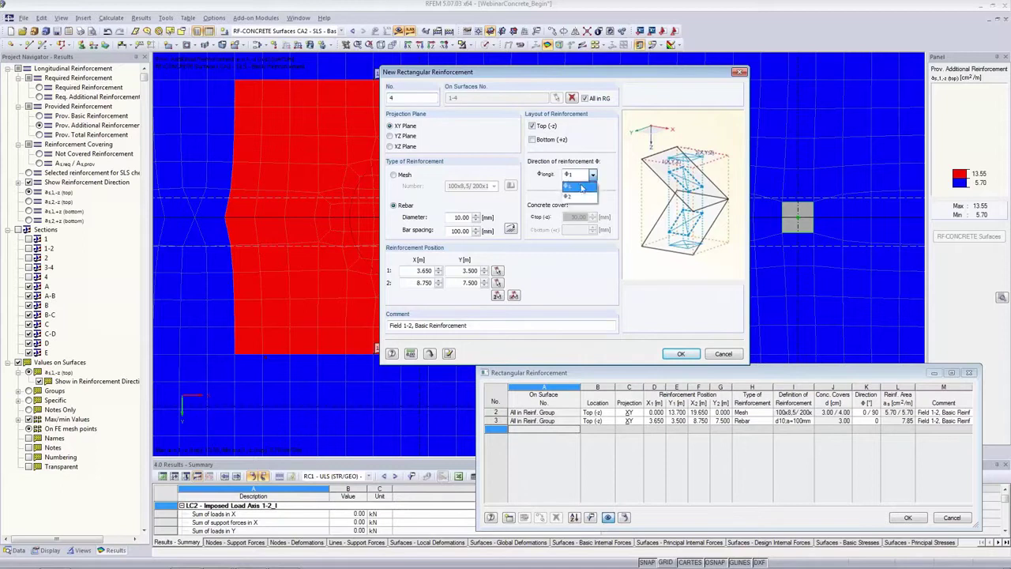
{"action": "left_click", "coordinate": [576, 195]}
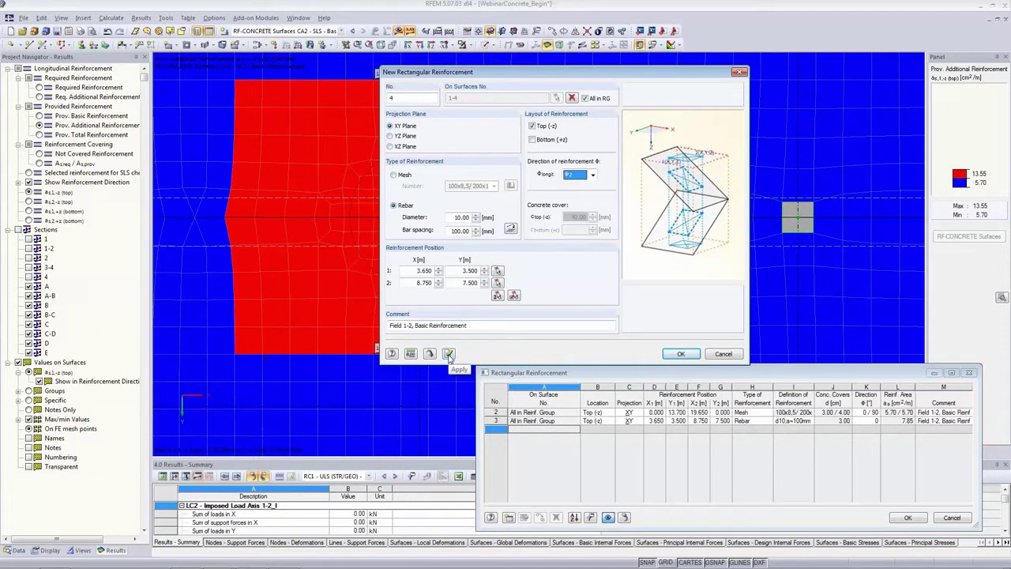
{"action": "left_click", "coordinate": [449, 354]}
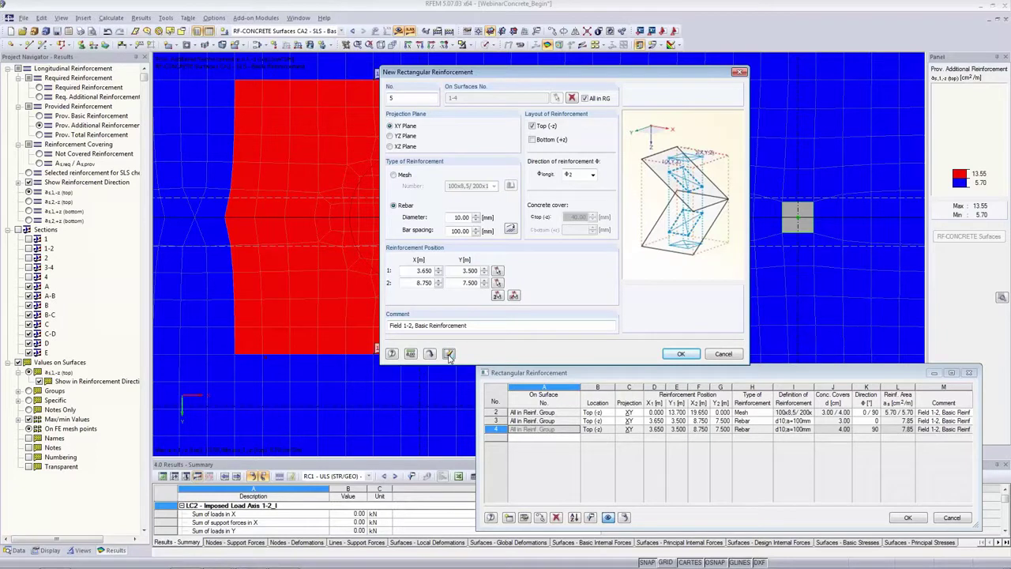
Set the following reinforcement to direction φ1 with a rebar diameter of 14.14 mm and a bar spacing of 70 mm.
{"action": "left_click_drag", "start_coordinate": [452, 217], "coordinate": [476, 217]}
{"action": "left_click", "coordinate": [578, 175]}
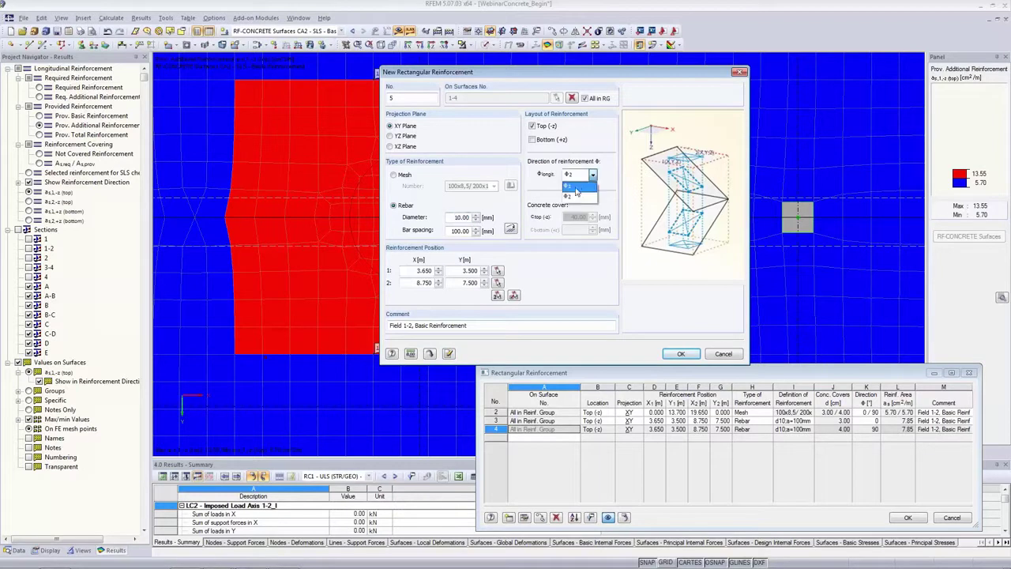
{"action": "left_click", "coordinate": [576, 187]}
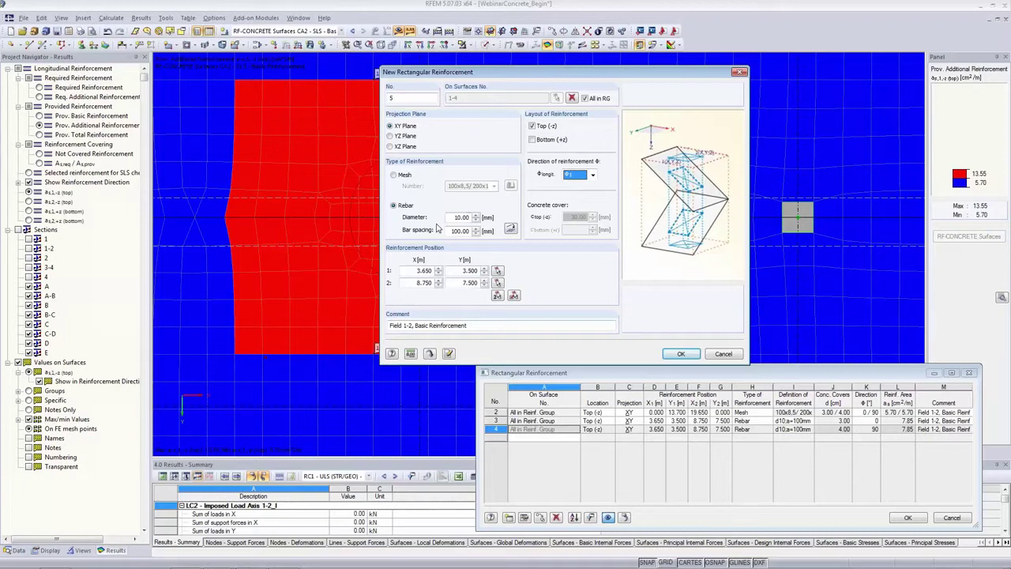
{"action": "left_click", "coordinate": [460, 218]}
{"action": "type", "text": "14.14"}
{"action": "key", "text": "Tab"}
{"action": "type", "text": "70"}
{"action": "key", "text": "Tab"}
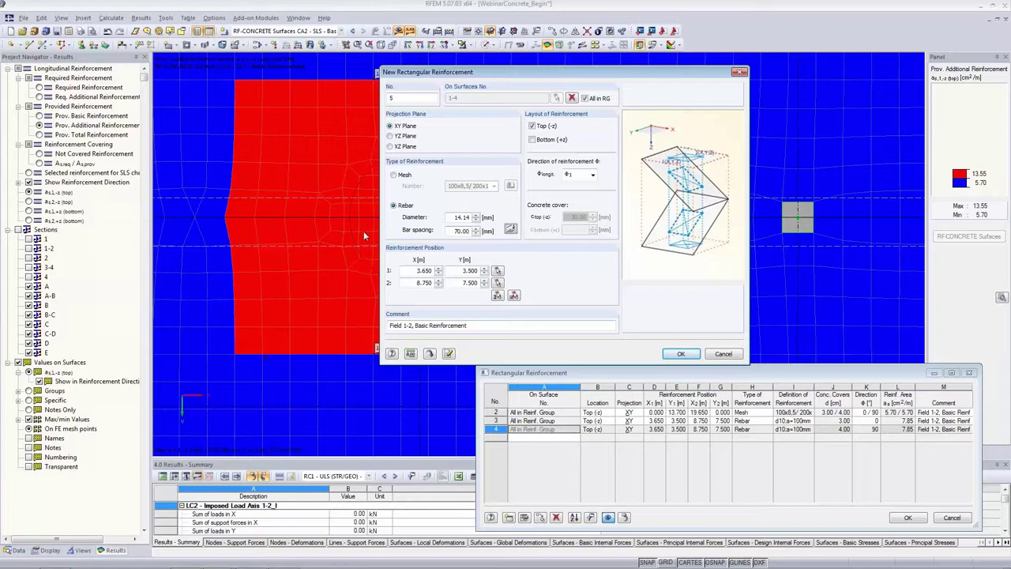
Centre a smaller rectangle on the node 5 column, spanning X 4.900–7.500 m and Y 4.250–6.750 m, and apply the reinforcement.
{"action": "left_click", "coordinate": [514, 295]}
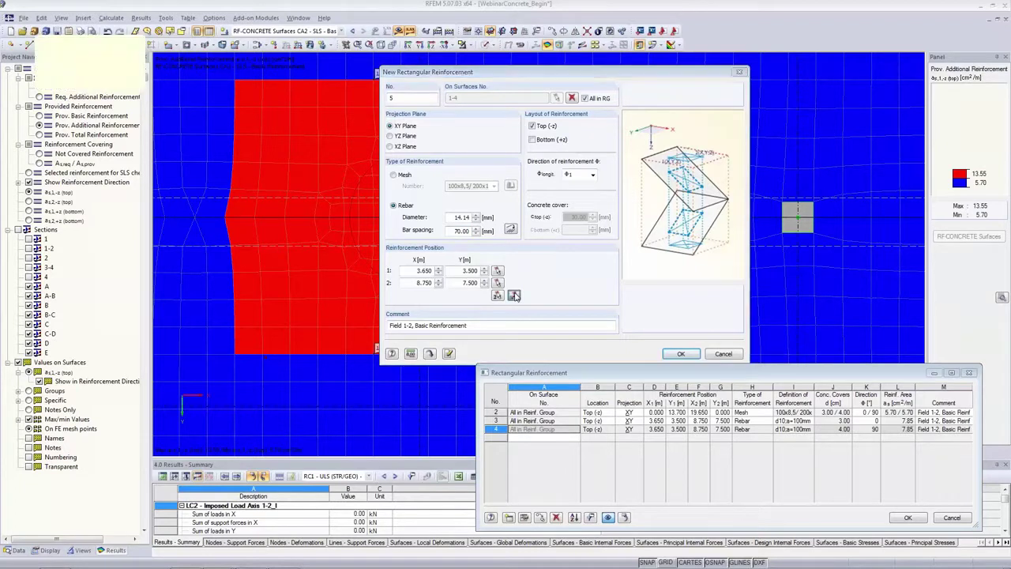
{"action": "left_click", "coordinate": [421, 214]}
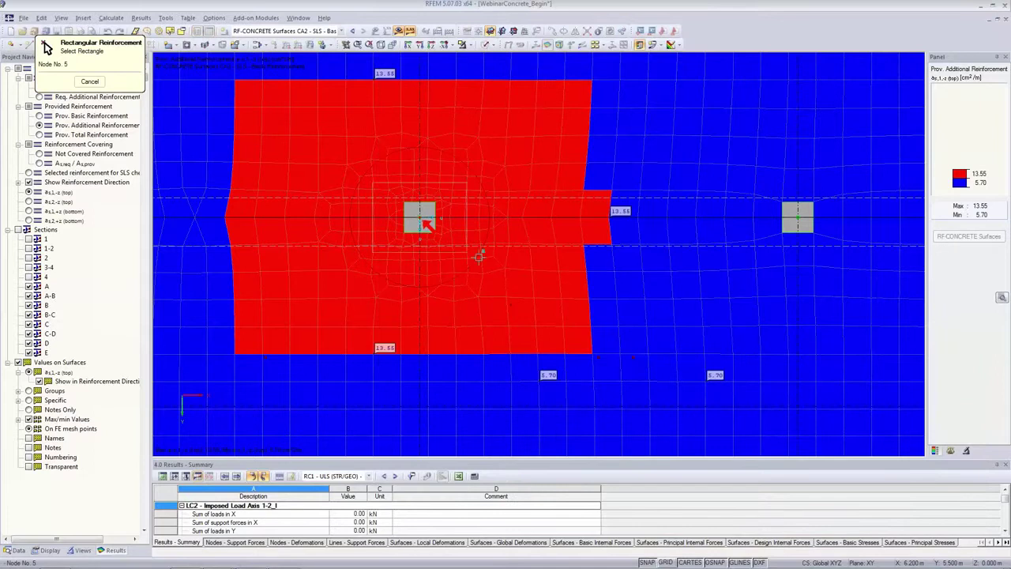
{"action": "left_click", "coordinate": [511, 303]}
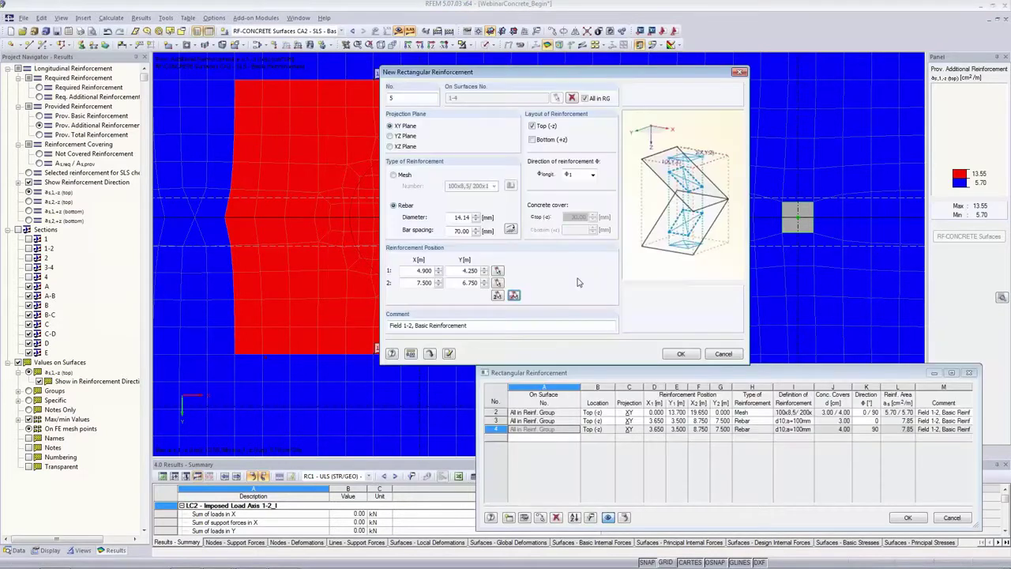
{"action": "left_click", "coordinate": [449, 353]}
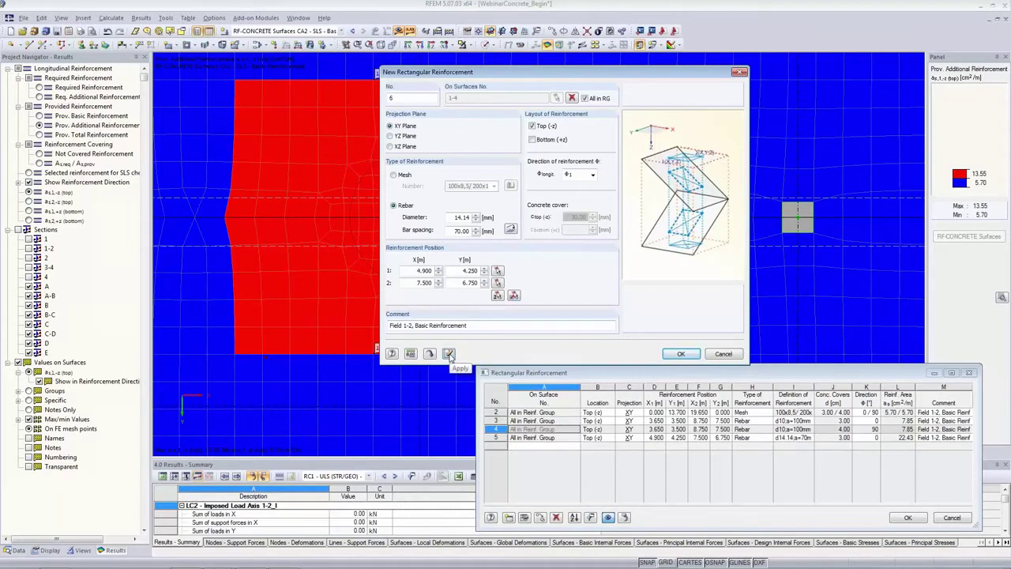
Create the matching 14.14 mm rebar reinforcement over the smaller rectangle in direction φ2 and close the definition dialog.
{"action": "left_click", "coordinate": [590, 174]}
{"action": "left_click", "coordinate": [578, 196]}
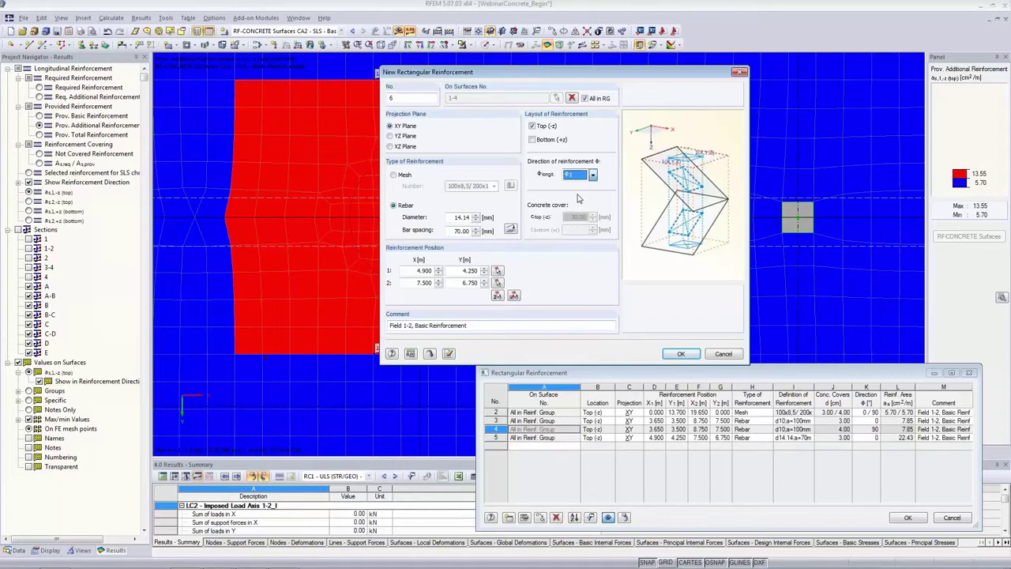
{"action": "left_click", "coordinate": [682, 354]}
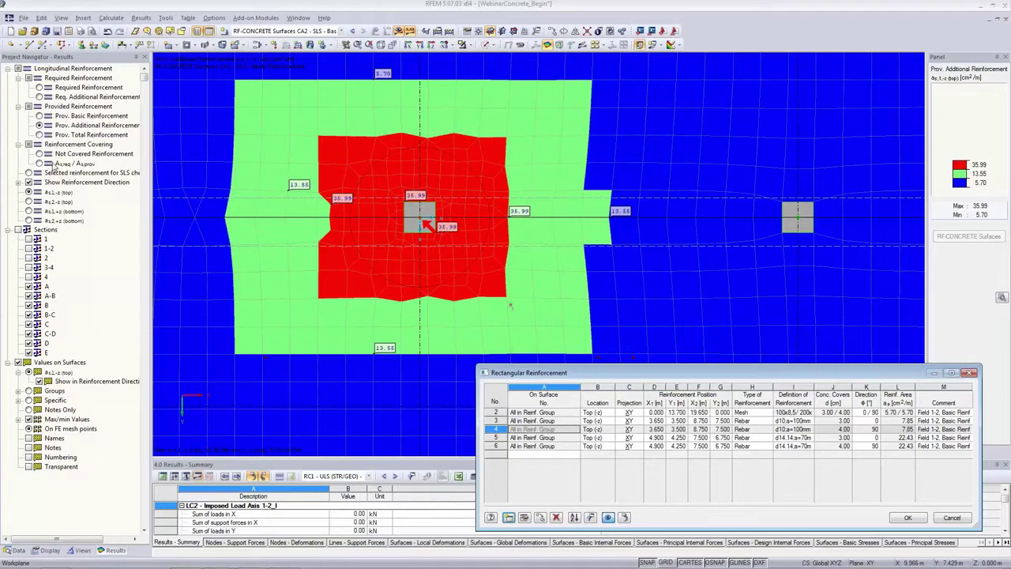
Display the not covered reinforcement again and examine the node 5 column and the neighbouring columns.
{"action": "left_click", "coordinate": [75, 156]}
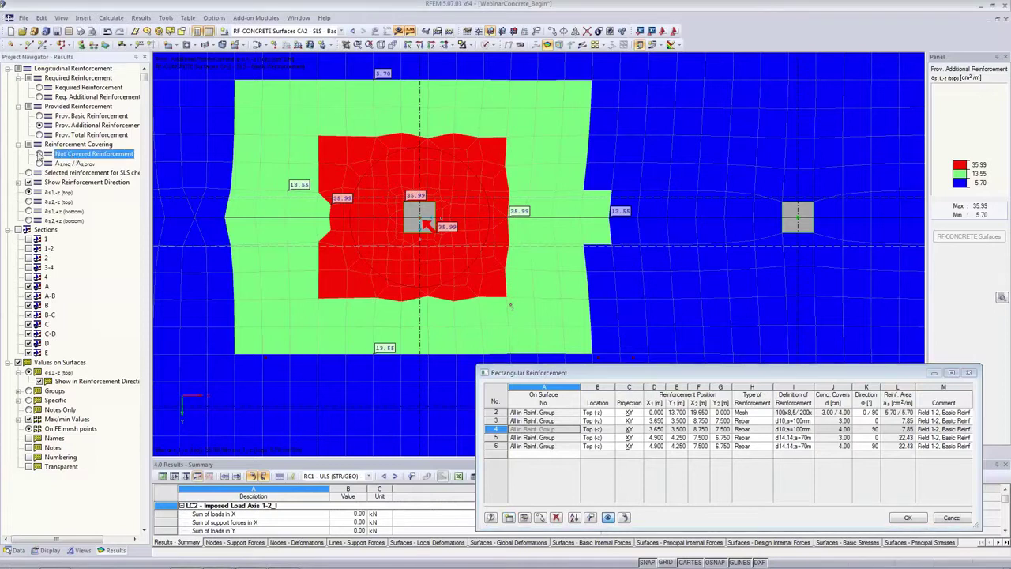
{"action": "left_click", "coordinate": [39, 154]}
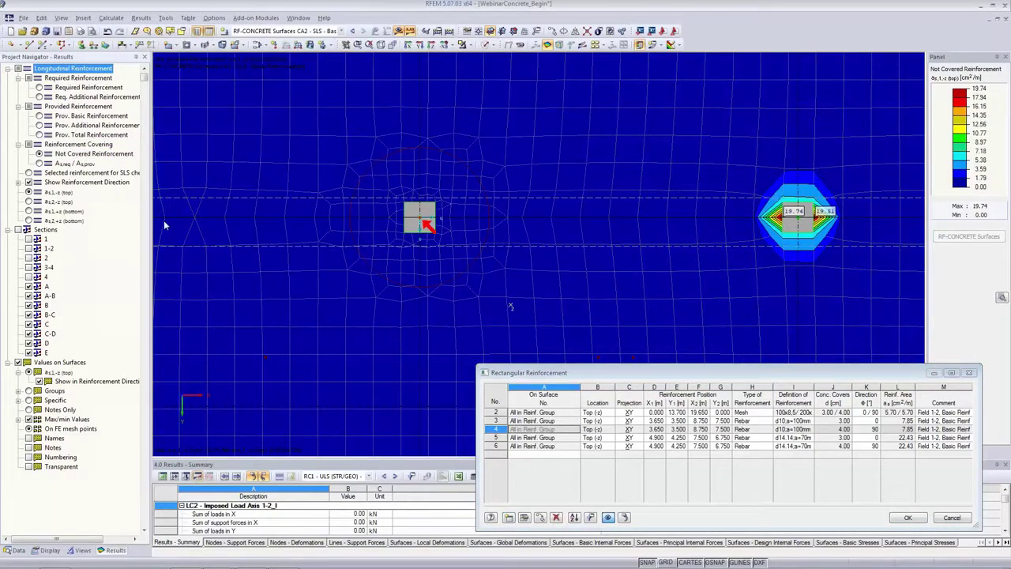
{"action": "left_click", "coordinate": [632, 431]}
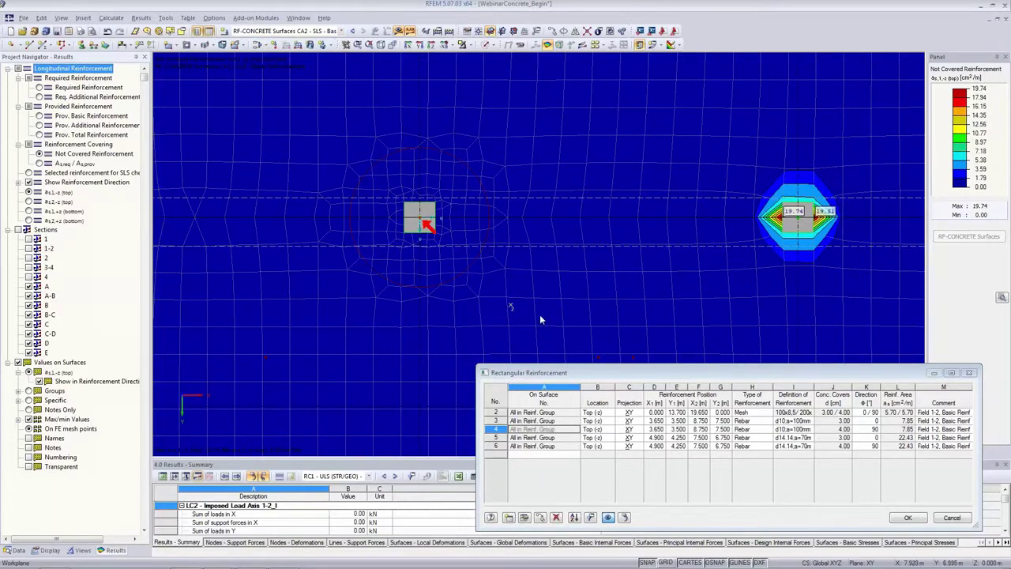
{"action": "scroll", "coordinate": [589, 293], "scroll_direction": "down", "scroll_amount": 4}
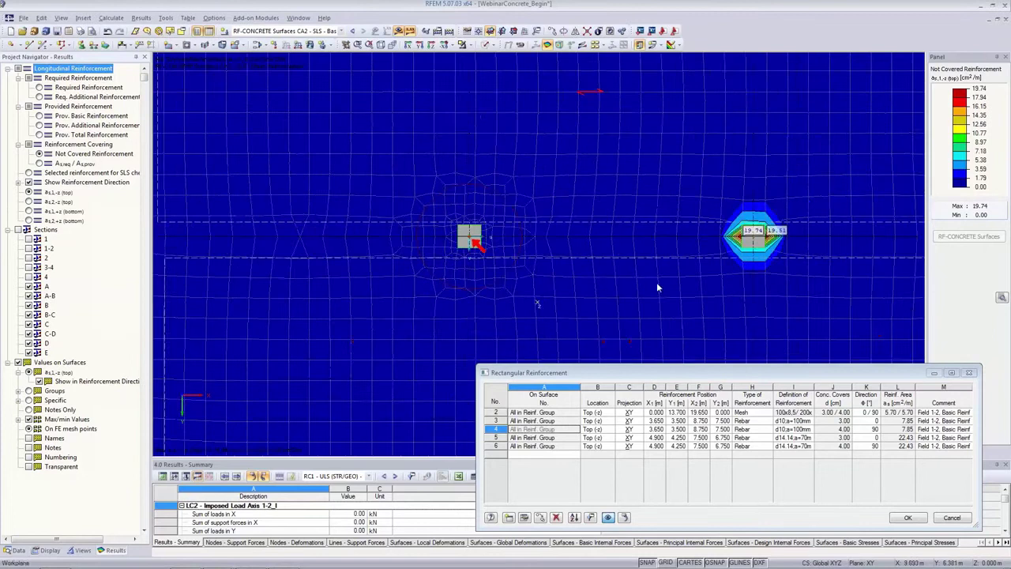
{"action": "middle_click_drag", "start_coordinate": [665, 291], "coordinate": [535, 278]}
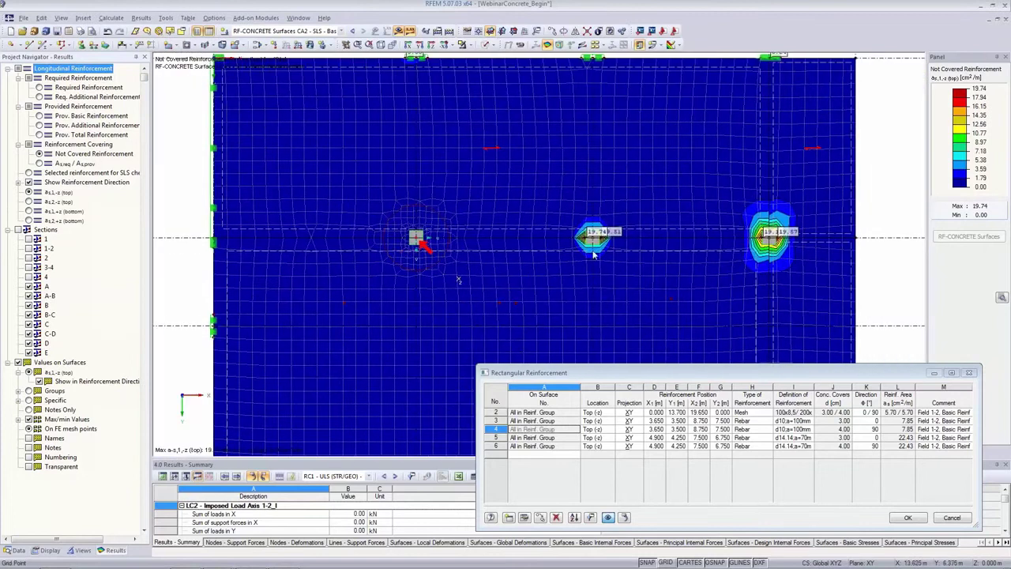
Copy the four node 5 column rebar reinforcements, rows 3 to 6, twice along the column row with a dX offset of 5.250 m.
{"action": "left_click", "coordinate": [525, 429]}
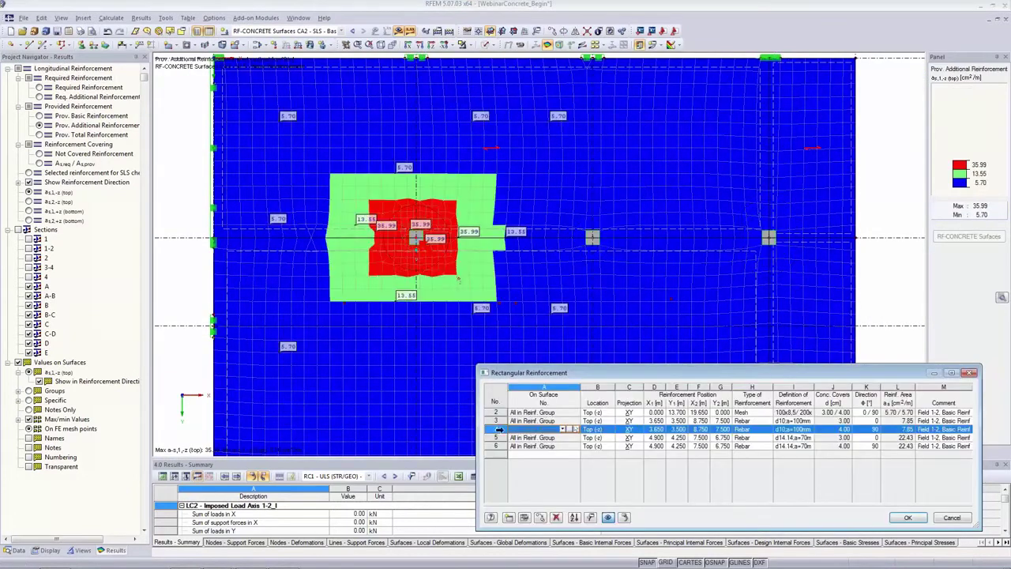
{"action": "mouse_move", "coordinate": [511, 377]}
{"action": "left_mouse_down"}
{"action": "mouse_move", "coordinate": [512, 333]}
{"action": "mouse_move", "coordinate": [512, 359]}
{"action": "left_mouse_up"}
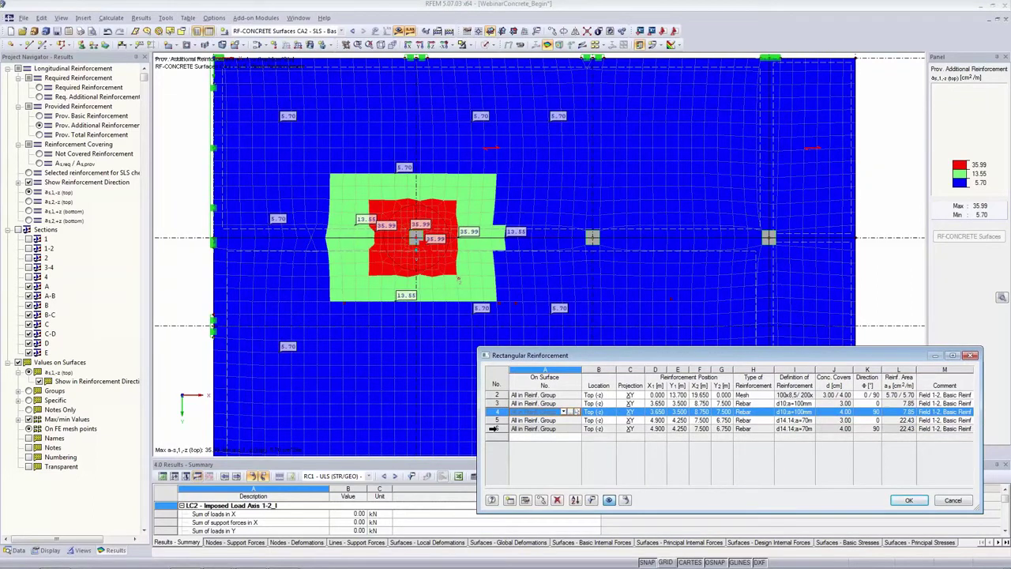
{"action": "left_click", "coordinate": [494, 428], "text": "shift"}
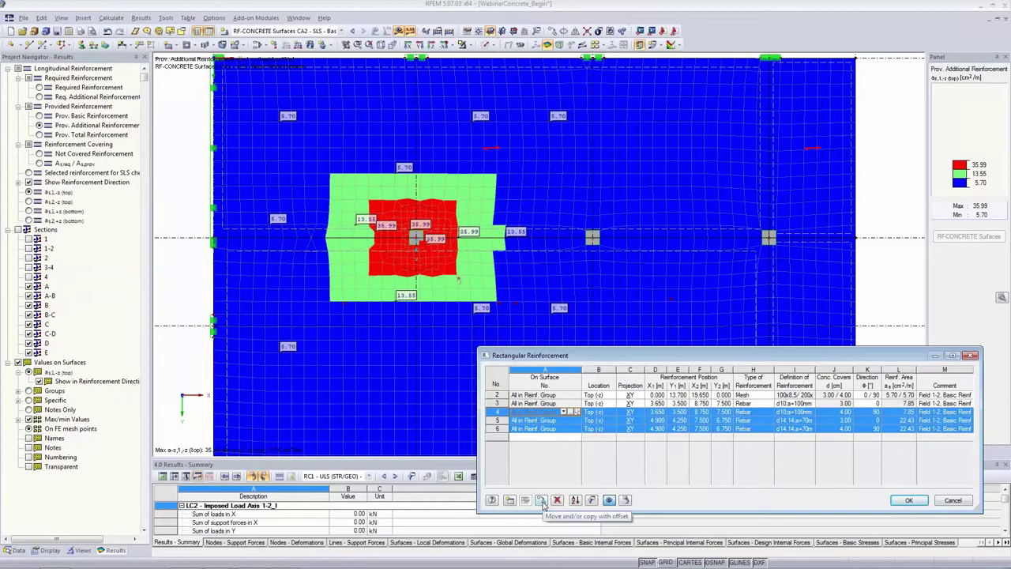
{"action": "left_click", "coordinate": [498, 404]}
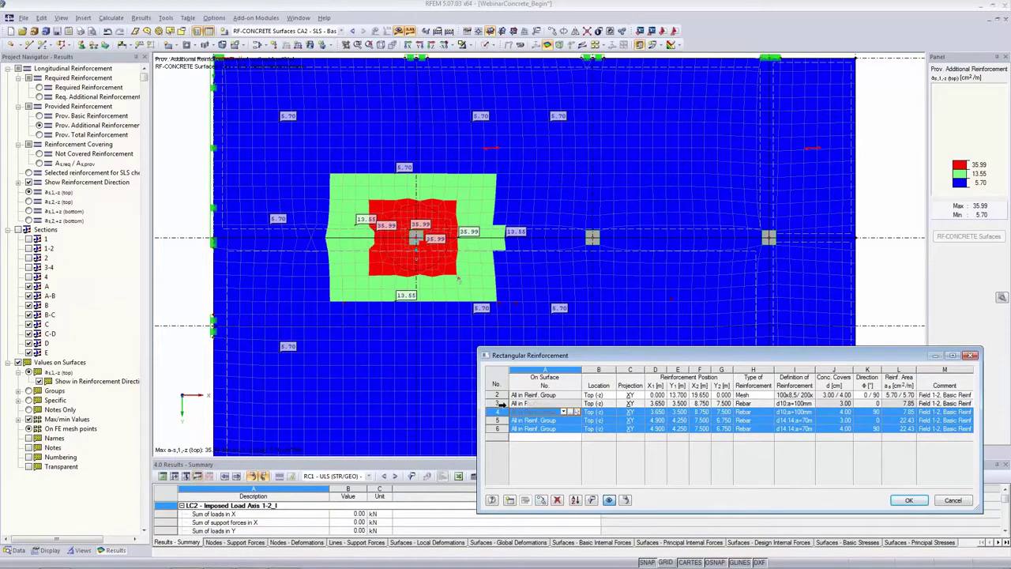
{"action": "left_click", "coordinate": [496, 428], "text": "shift"}
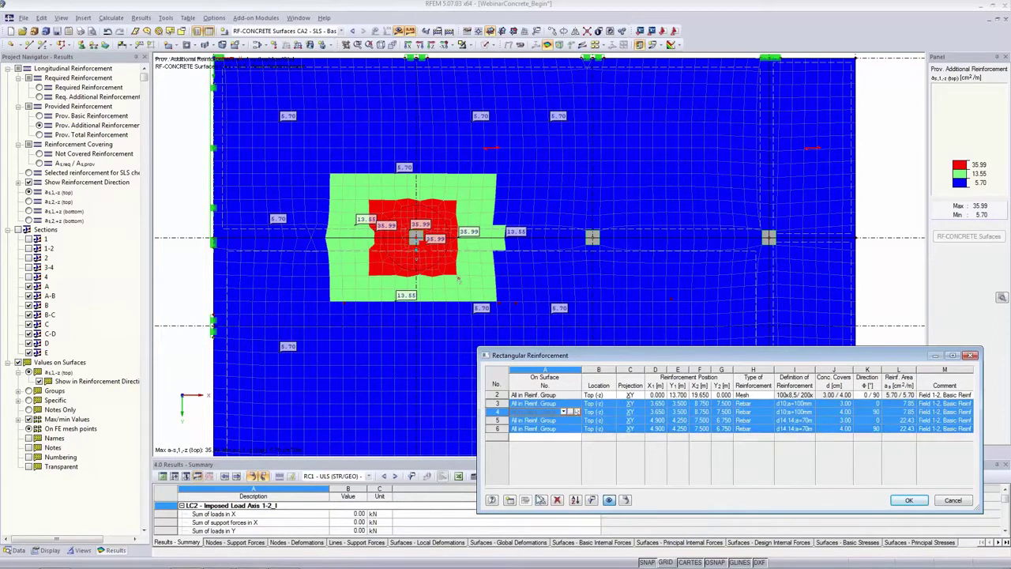
{"action": "left_click", "coordinate": [542, 500]}
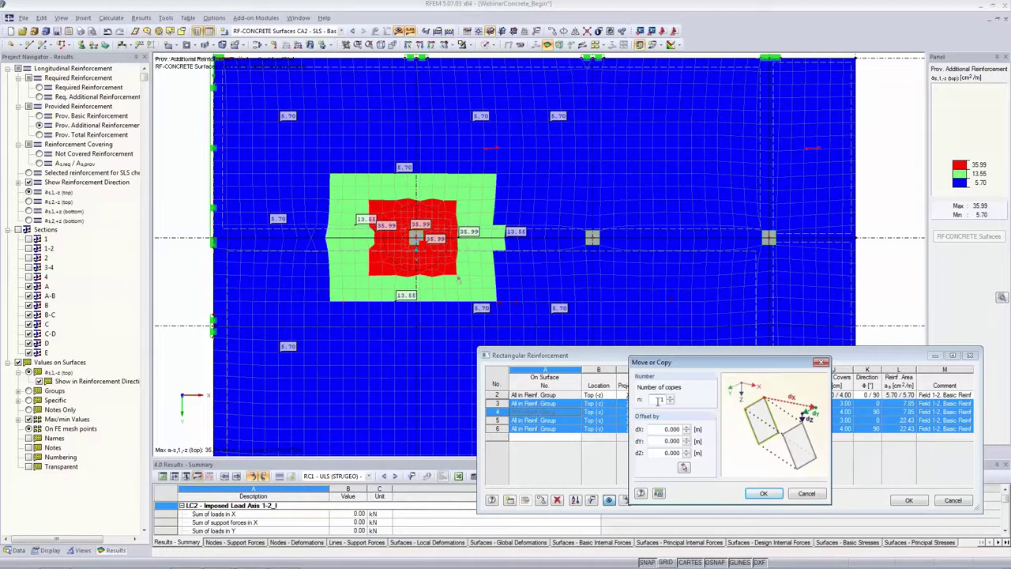
{"action": "type", "text": "2"}
{"action": "key", "text": "Tab"}
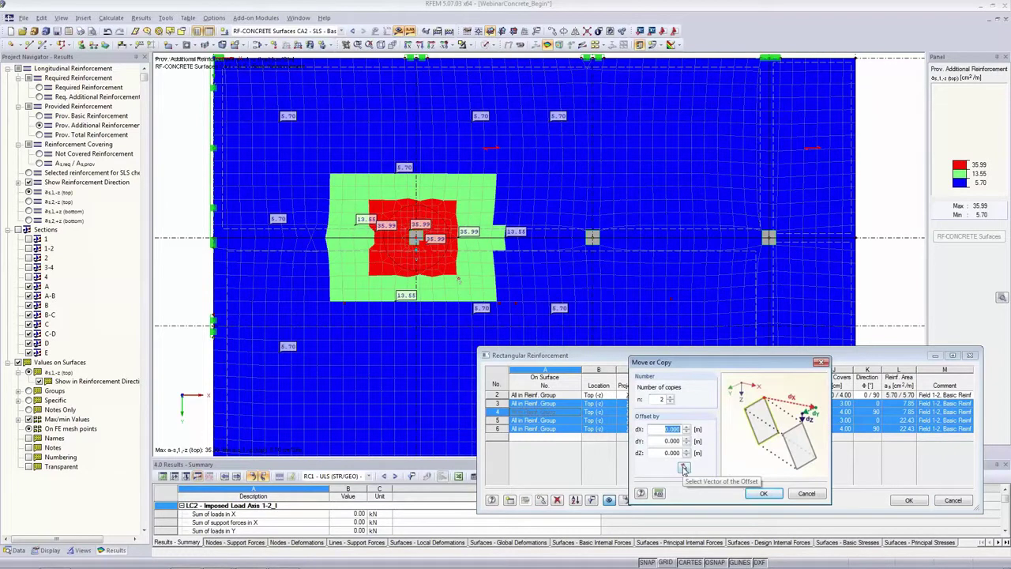
{"action": "left_click", "coordinate": [684, 468]}
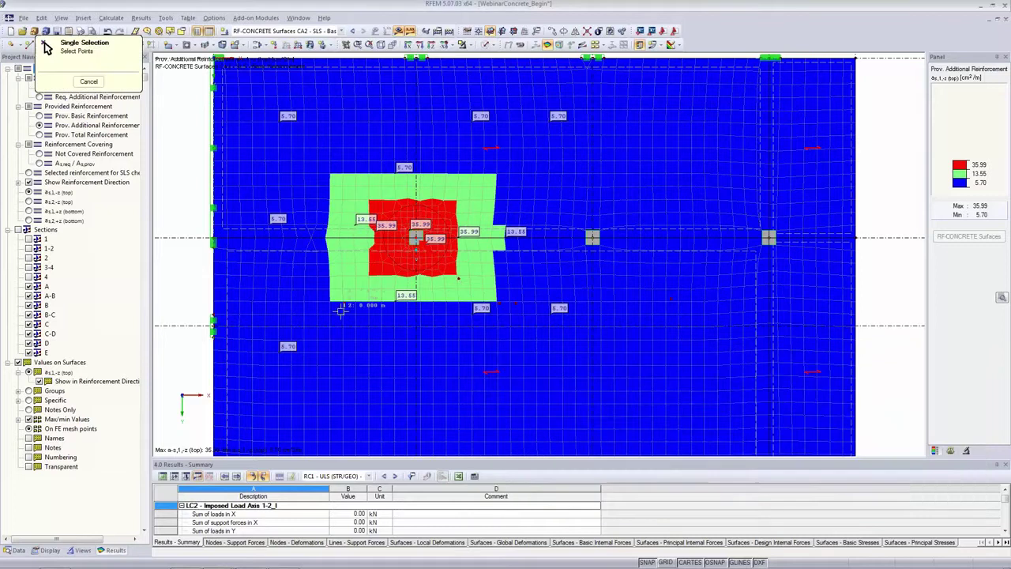
{"action": "left_click", "coordinate": [515, 305]}
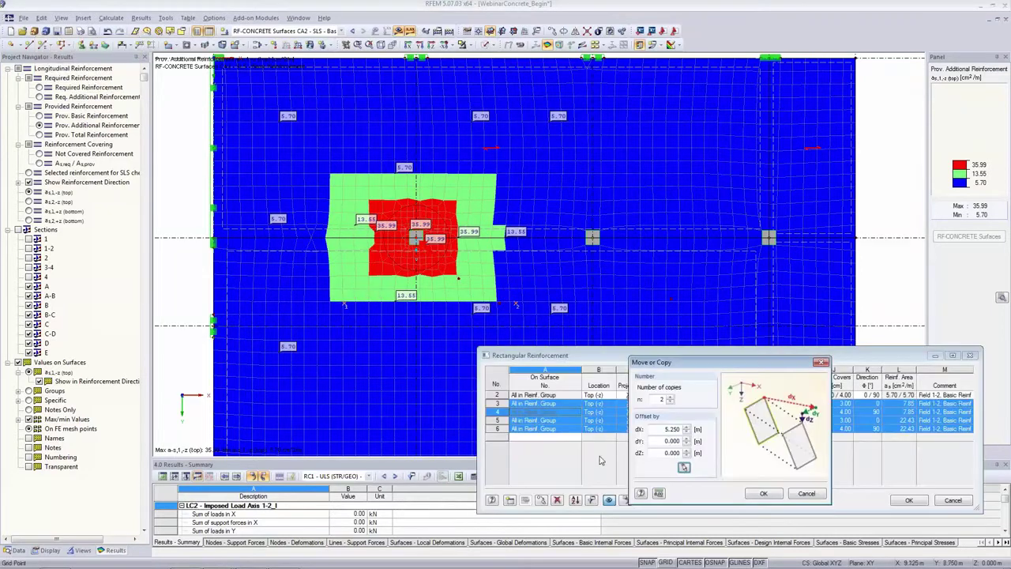
{"action": "left_click", "coordinate": [765, 494]}
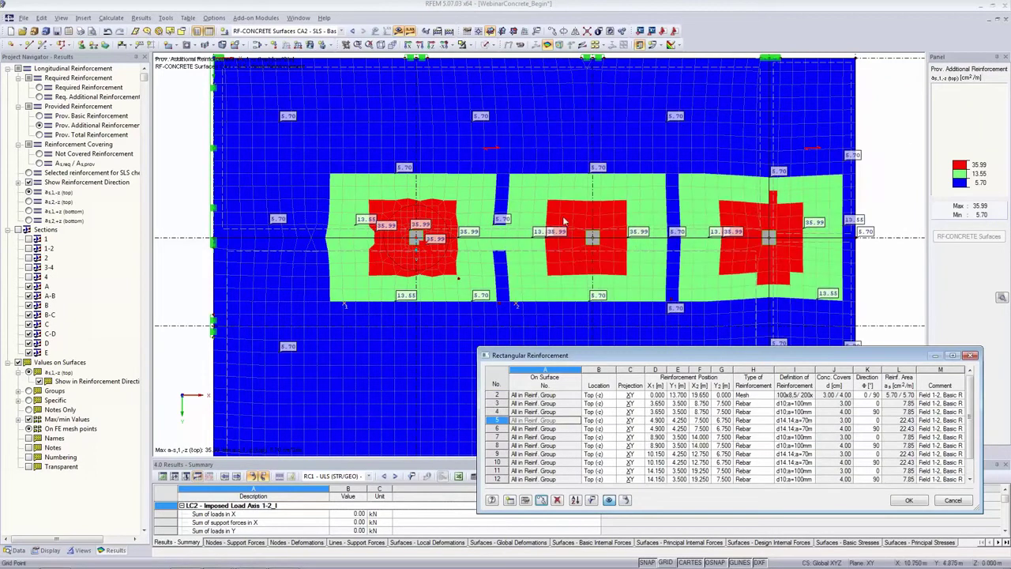
Display the not covered reinforcement for the whole slab and confirm the rectangular reinforcement definitions and the design module's input.
{"action": "left_click", "coordinate": [61, 154]}
{"action": "left_click", "coordinate": [39, 153]}
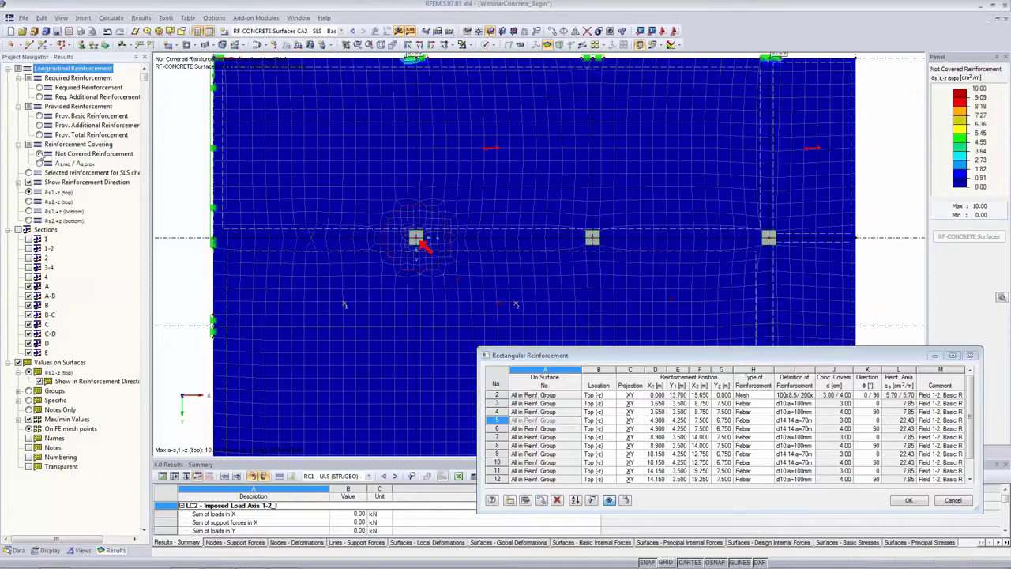
{"action": "scroll", "coordinate": [553, 138], "scroll_direction": "down", "scroll_amount": 2}
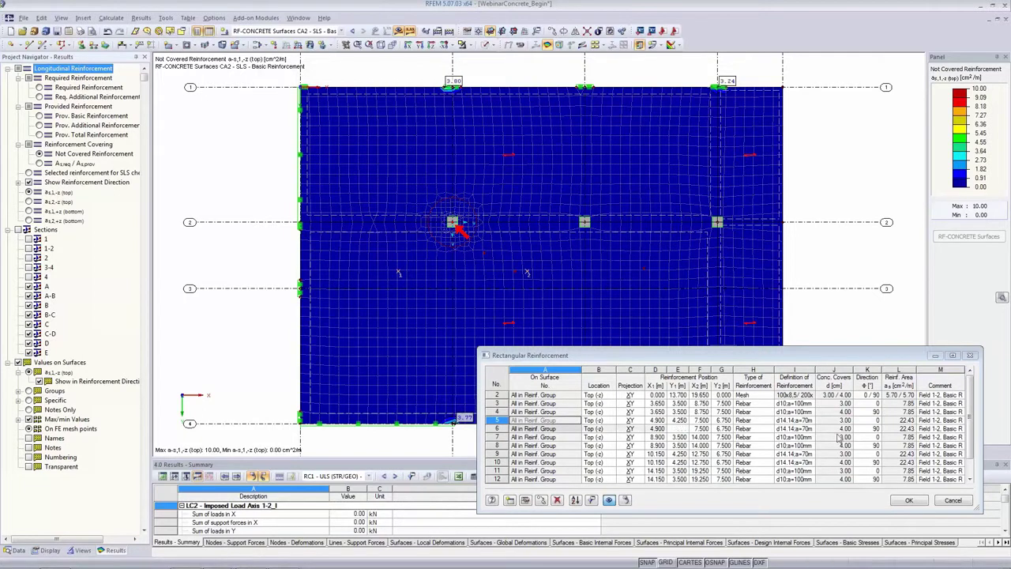
{"action": "left_click", "coordinate": [901, 503]}
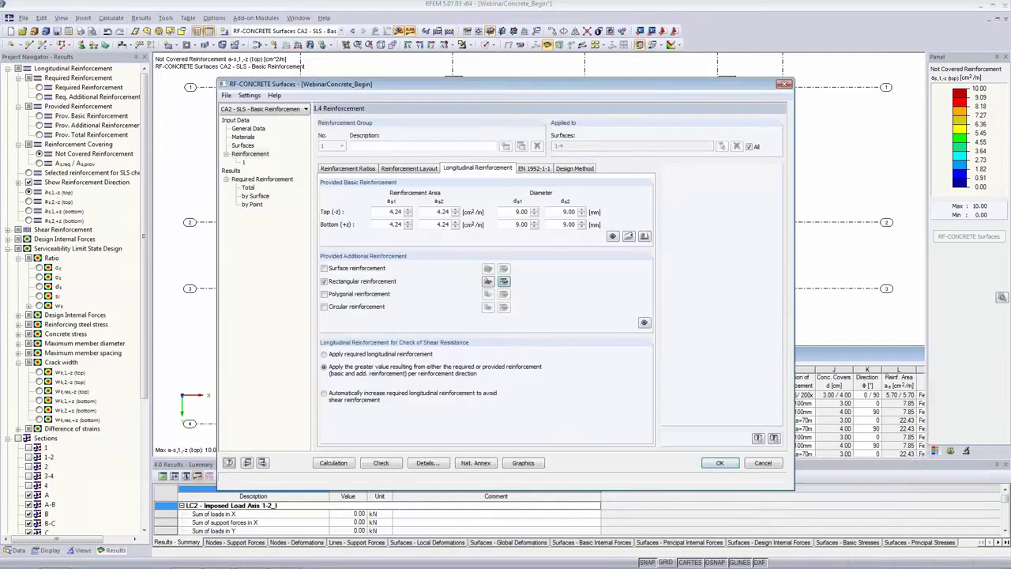
{"action": "left_click", "coordinate": [720, 465]}
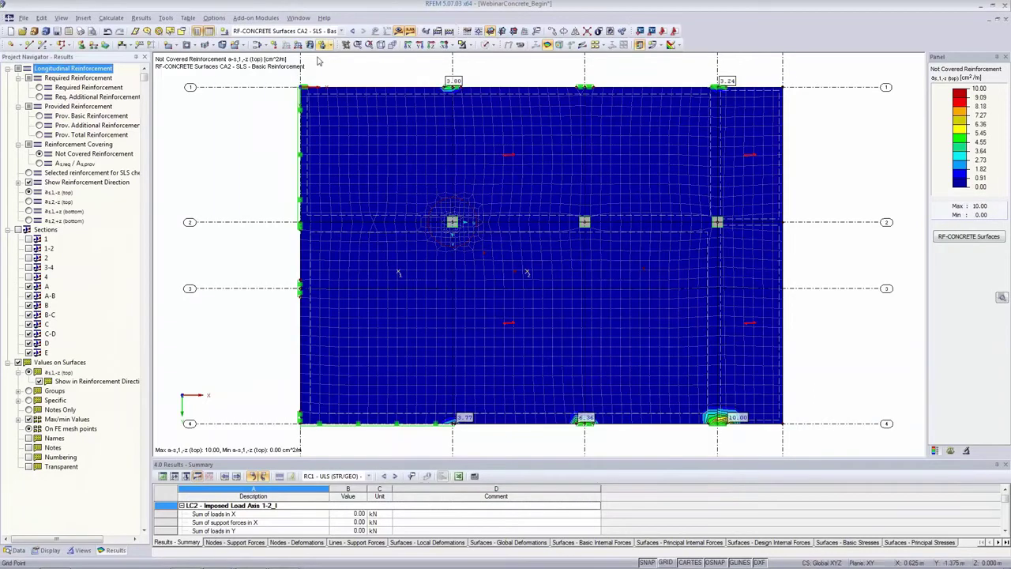
Switch to the WebinarConcrete_WithRegions model and open its RF-CONCRETE Surfaces module.
{"action": "left_click", "coordinate": [298, 18]}
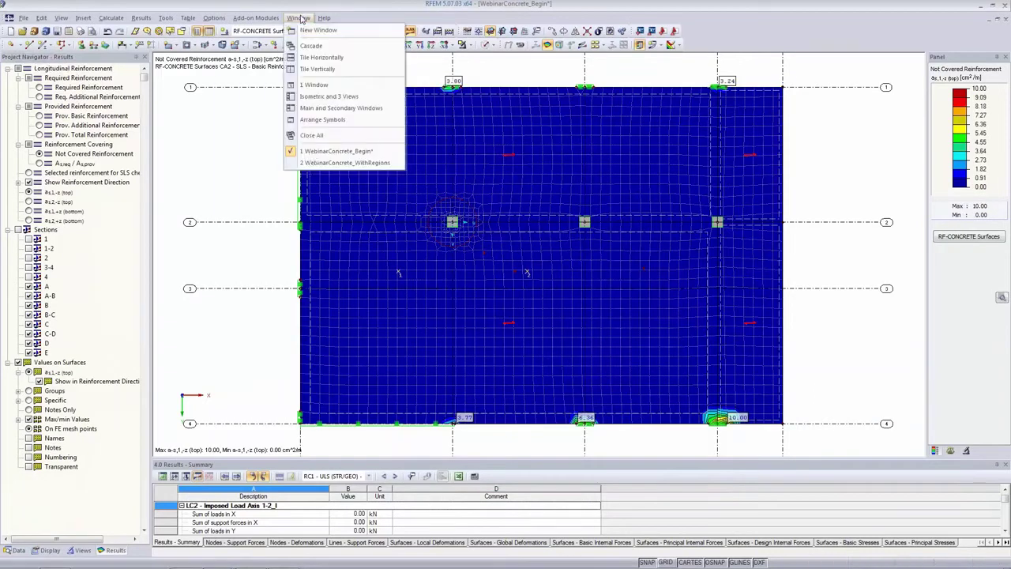
{"action": "left_click", "coordinate": [318, 164]}
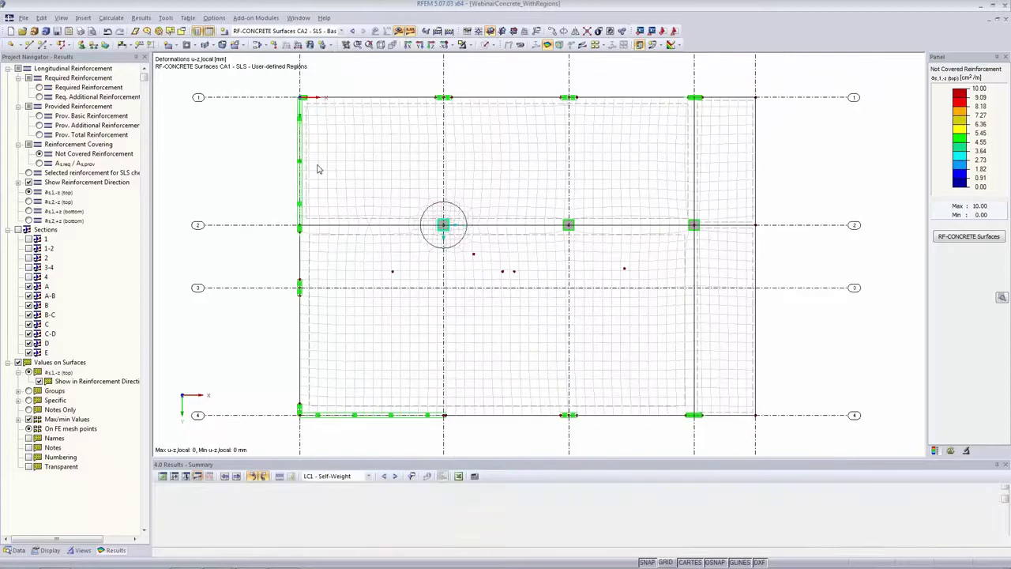
{"action": "left_click", "coordinate": [15, 550]}
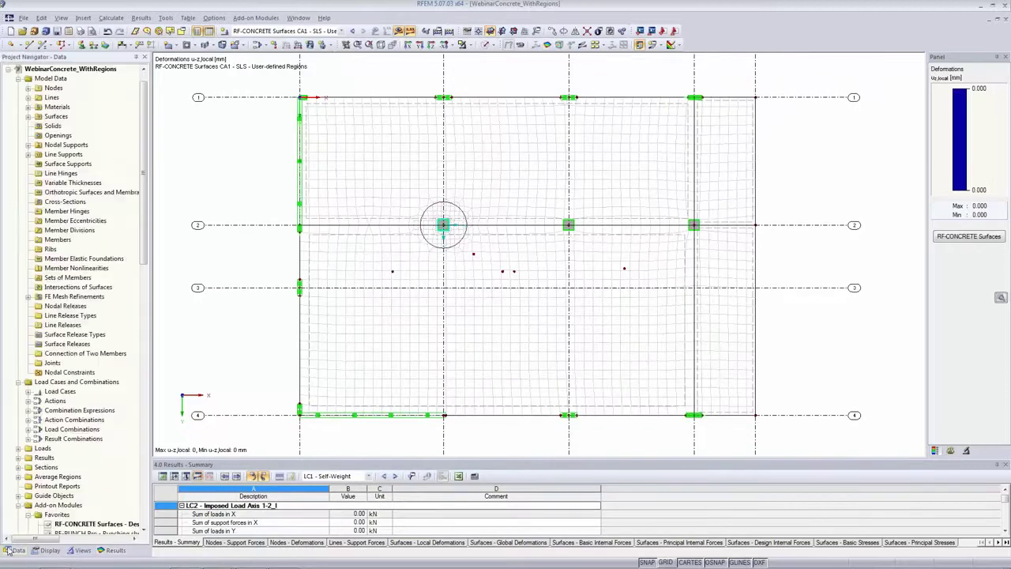
{"action": "double_click", "coordinate": [61, 456]}
{"action": "double_click", "coordinate": [79, 267]}
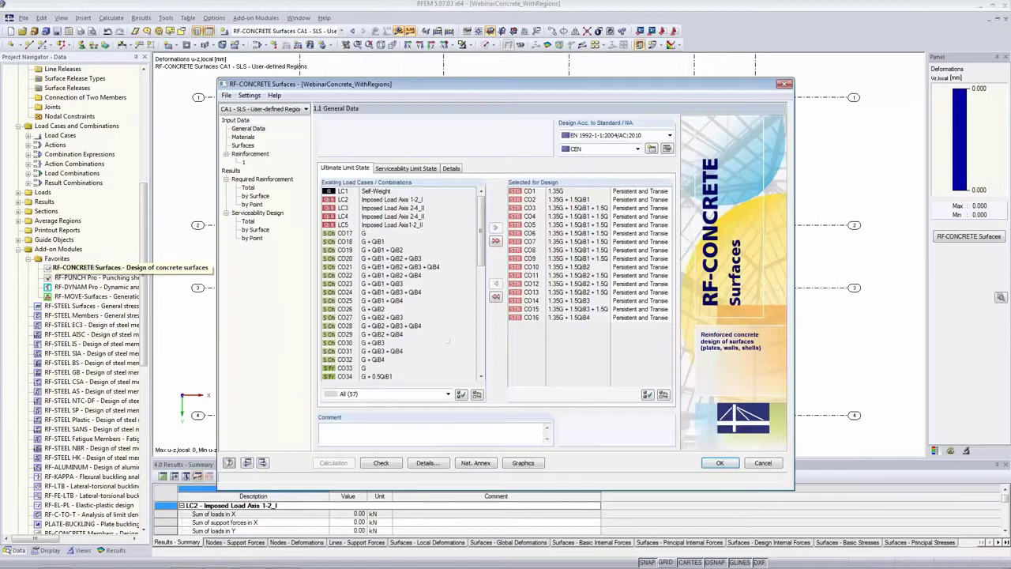
Open the list of rectangular reinforcements in the longitudinal reinforcement settings and enlarge it to show all rows and comments.
{"action": "left_click", "coordinate": [260, 154]}
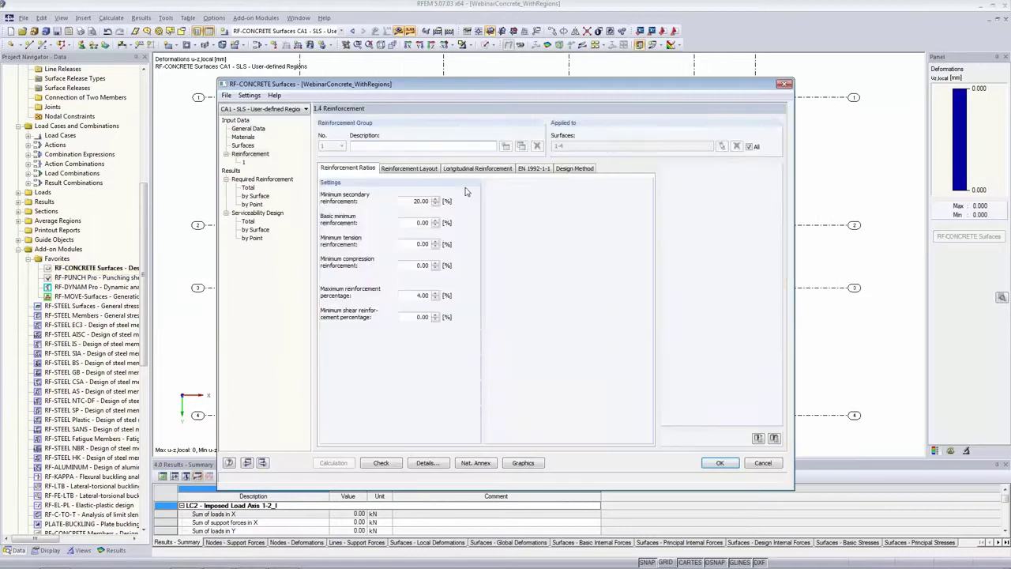
{"action": "left_click", "coordinate": [491, 174]}
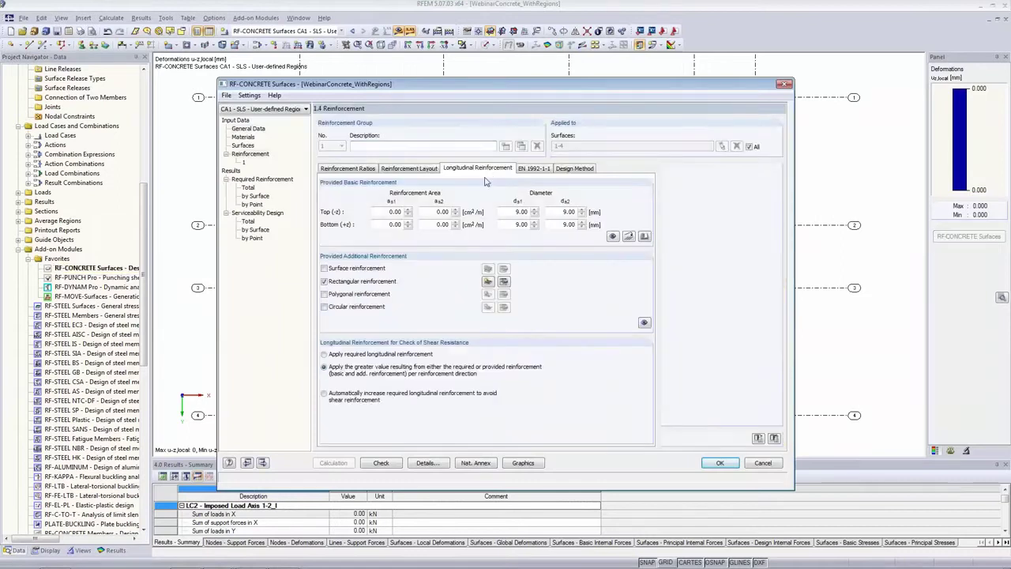
{"action": "left_click", "coordinate": [505, 283]}
{"action": "left_click_drag", "start_coordinate": [459, 211], "coordinate": [538, 270]}
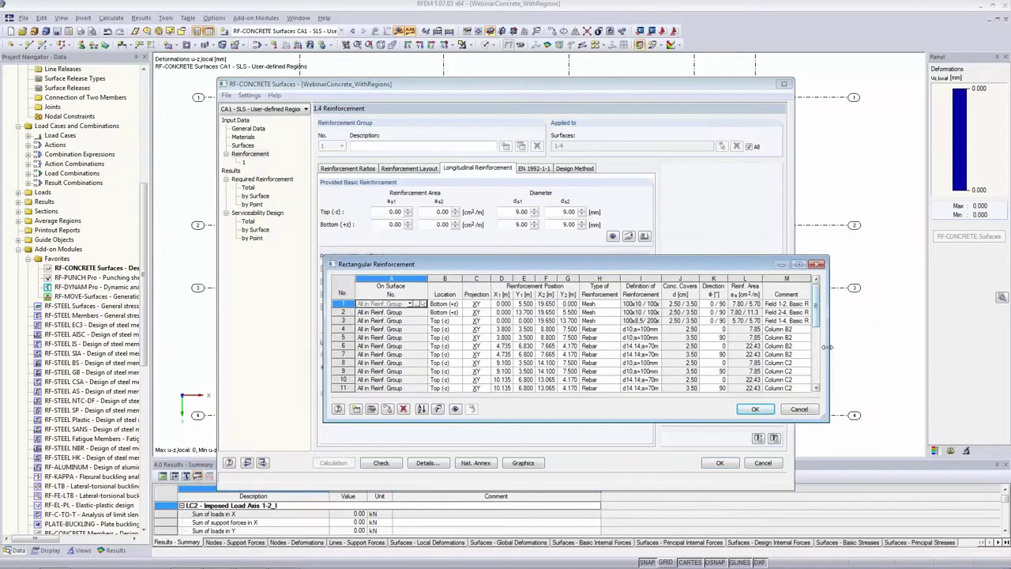
{"action": "left_click_drag", "start_coordinate": [829, 348], "coordinate": [897, 348]}
{"action": "left_click_drag", "start_coordinate": [705, 256], "coordinate": [709, 91]}
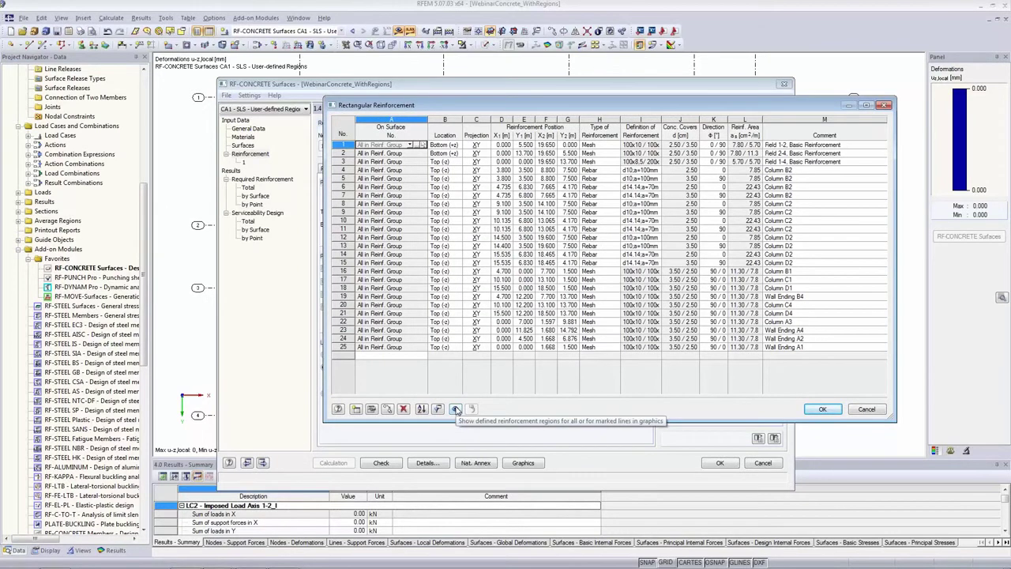
Show the defined reinforcement regions in the model graphics, limited to the selected table row, with the slab visible beside the list.
{"action": "left_click", "coordinate": [457, 410]}
{"action": "left_click_drag", "start_coordinate": [519, 105], "coordinate": [614, 235]}
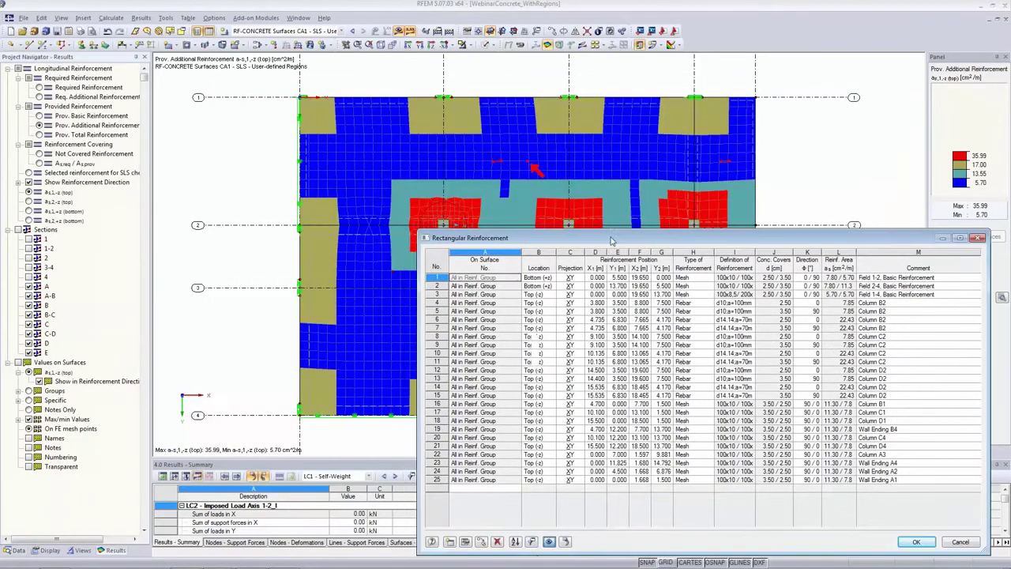
{"action": "left_click", "coordinate": [565, 542]}
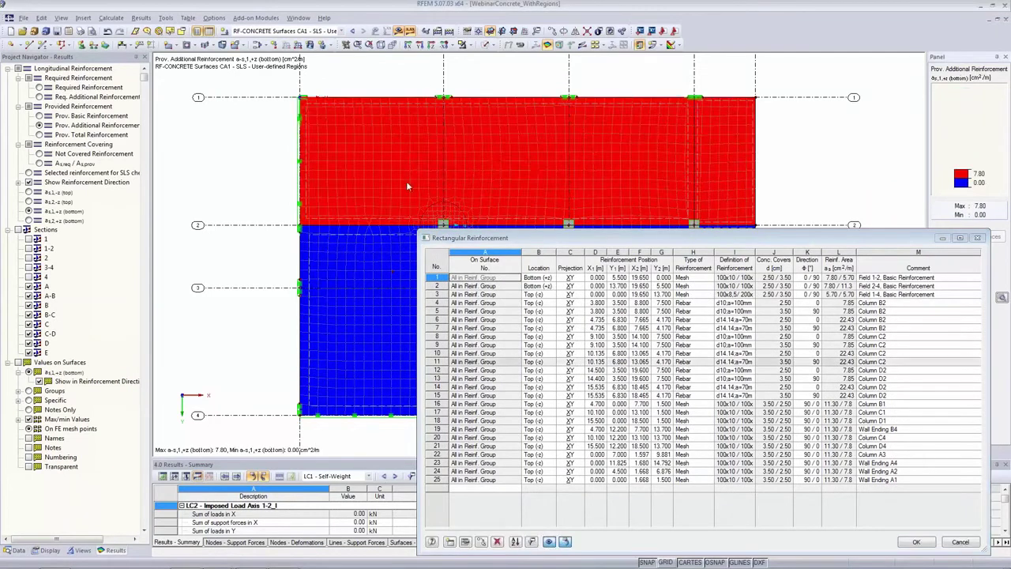
{"action": "scroll", "coordinate": [495, 194], "scroll_direction": "down", "scroll_amount": 2}
{"action": "middle_click_drag", "start_coordinate": [495, 193], "coordinate": [371, 159]}
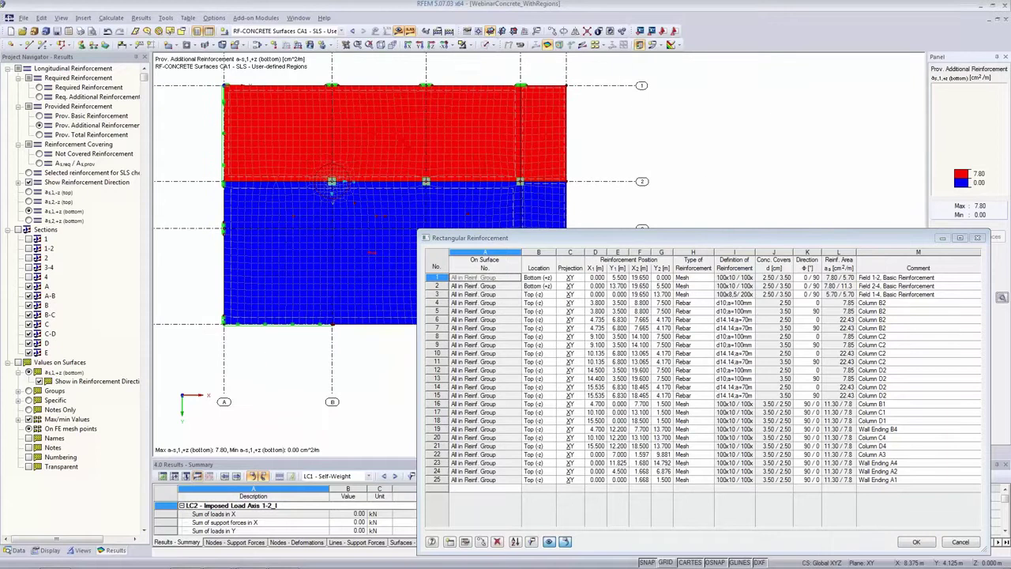
{"action": "left_click_drag", "start_coordinate": [629, 237], "coordinate": [655, 271]}
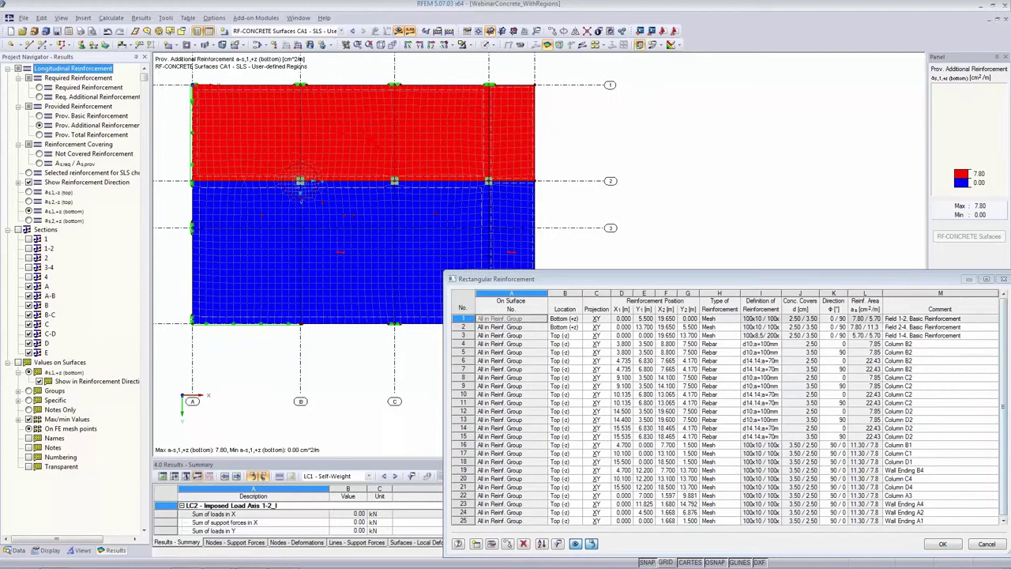
Examine the basic mesh reinforcement of fields 1-2, 2-4 and 1-4 on the slab using table rows 1 to 3.
{"action": "left_click", "coordinate": [862, 319]}
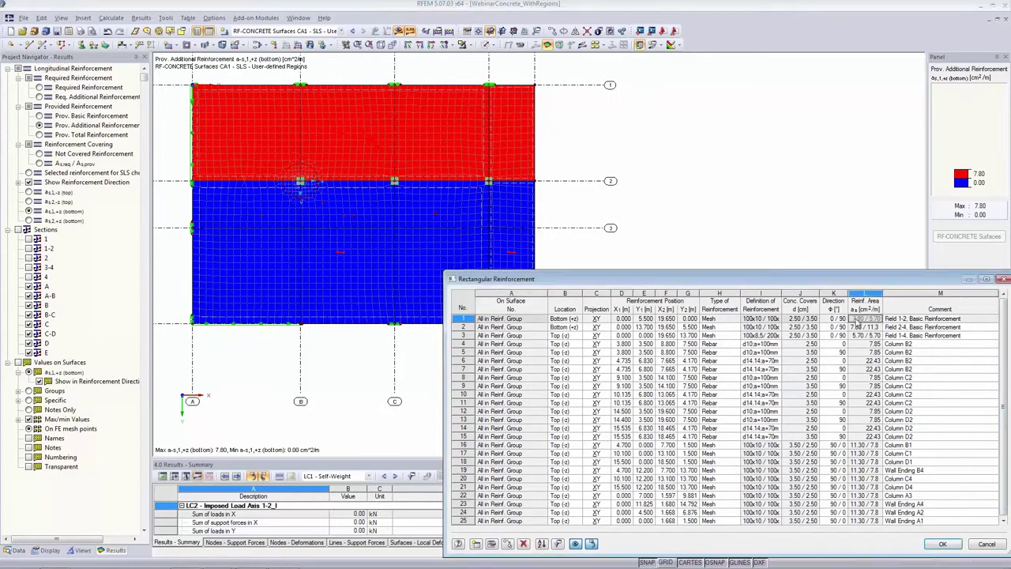
{"action": "left_click", "coordinate": [563, 326]}
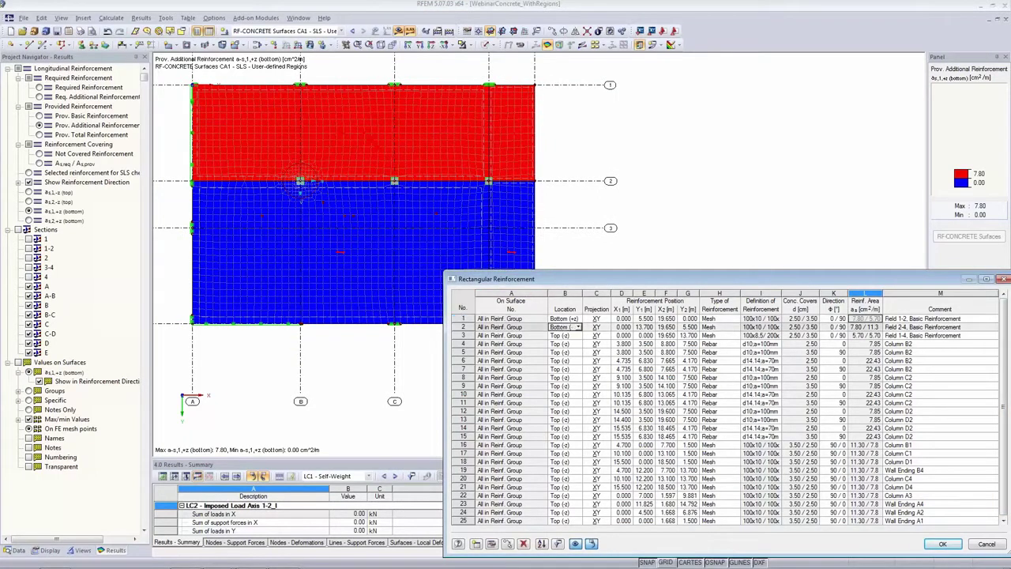
{"action": "left_click", "coordinate": [562, 335]}
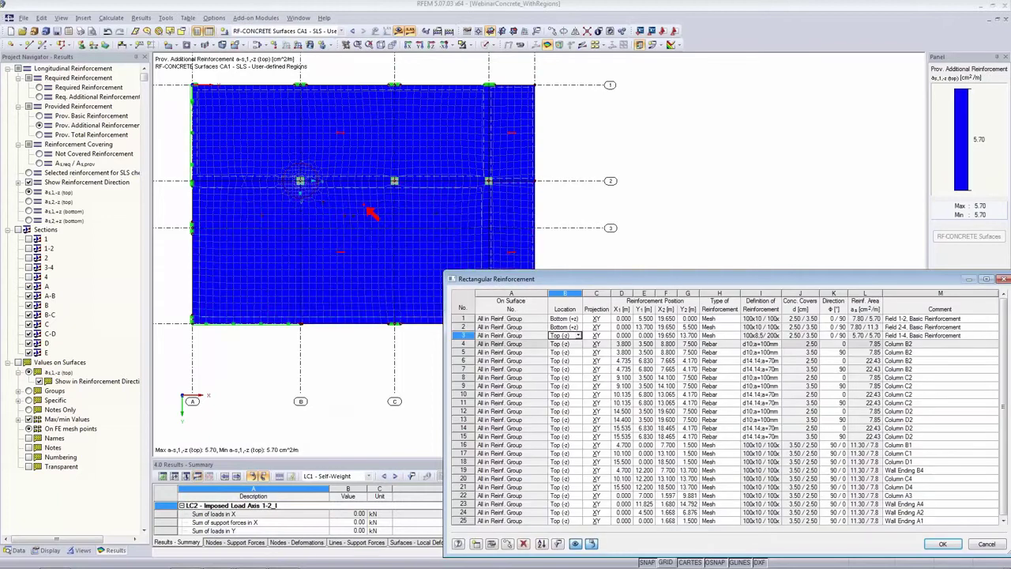
Examine the top rebar regions around columns B2, C2 and D2 on the slab, going through table rows 4 to 15.
{"action": "left_click", "coordinate": [568, 345]}
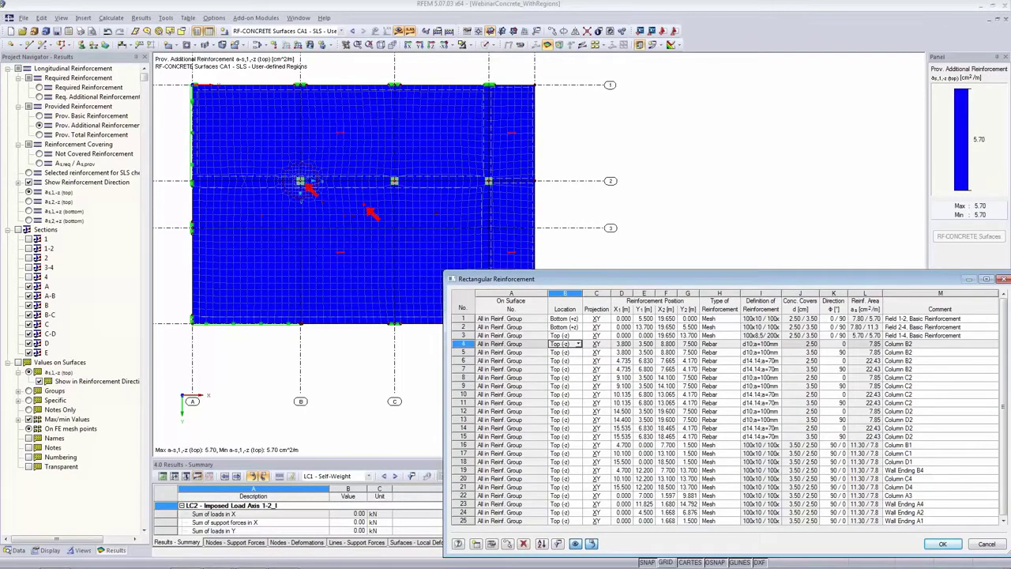
{"action": "left_click", "coordinate": [564, 360]}
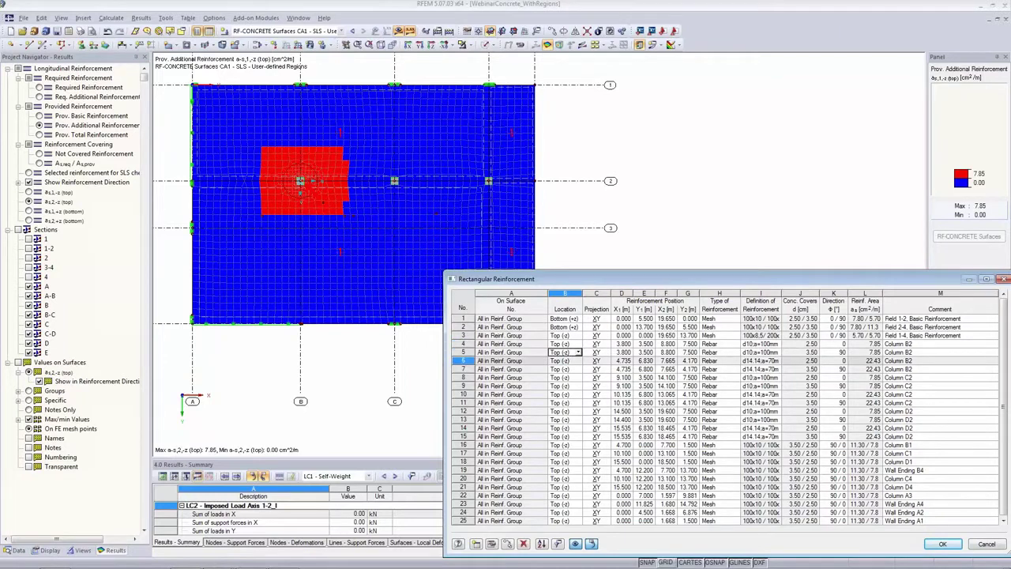
{"action": "left_click", "coordinate": [564, 369]}
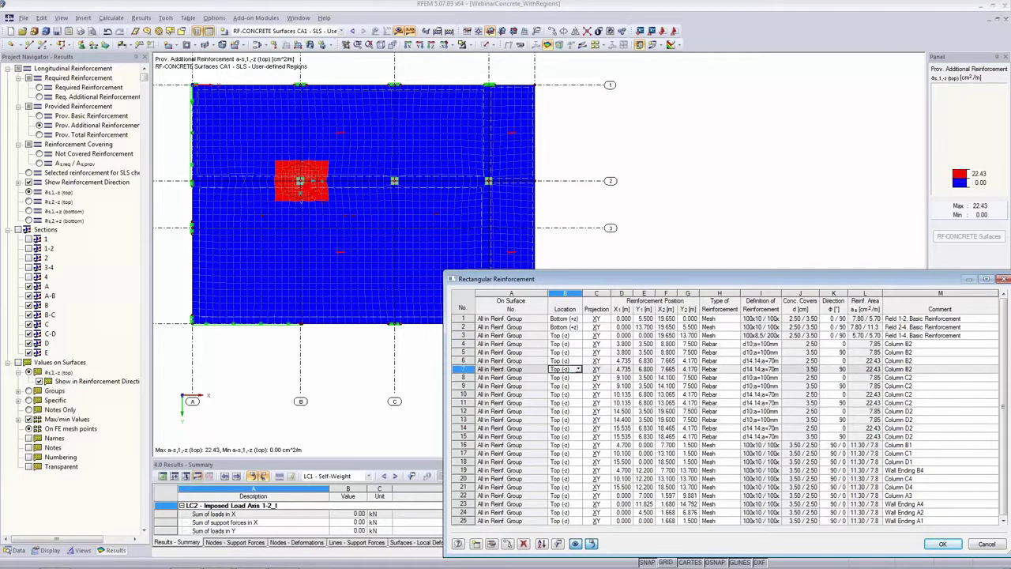
{"action": "left_click", "coordinate": [564, 378]}
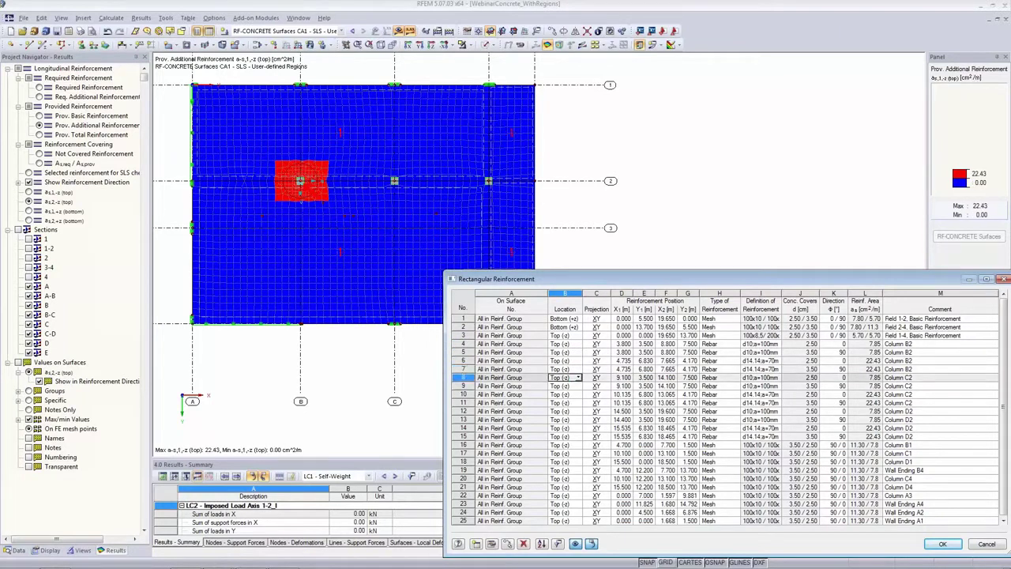
{"action": "left_click", "coordinate": [564, 385]}
{"action": "left_click", "coordinate": [564, 394]}
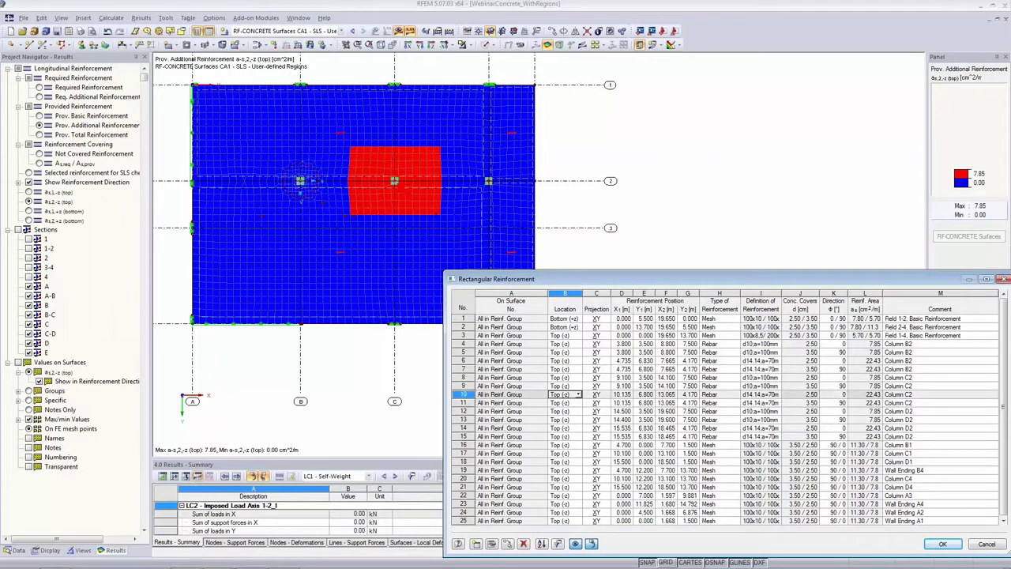
{"action": "left_click", "coordinate": [564, 411]}
{"action": "left_click", "coordinate": [564, 420]}
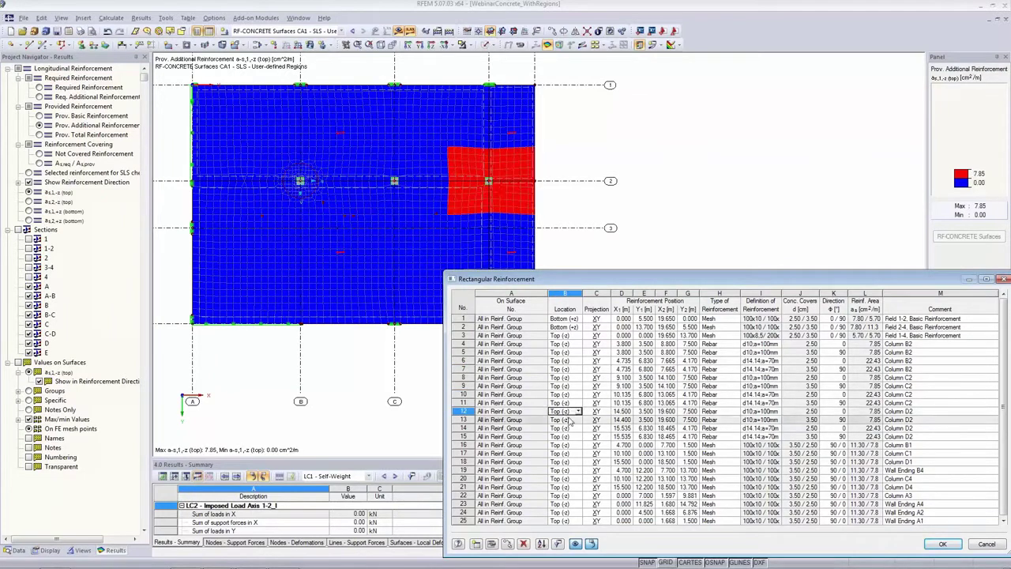
{"action": "left_click", "coordinate": [564, 428]}
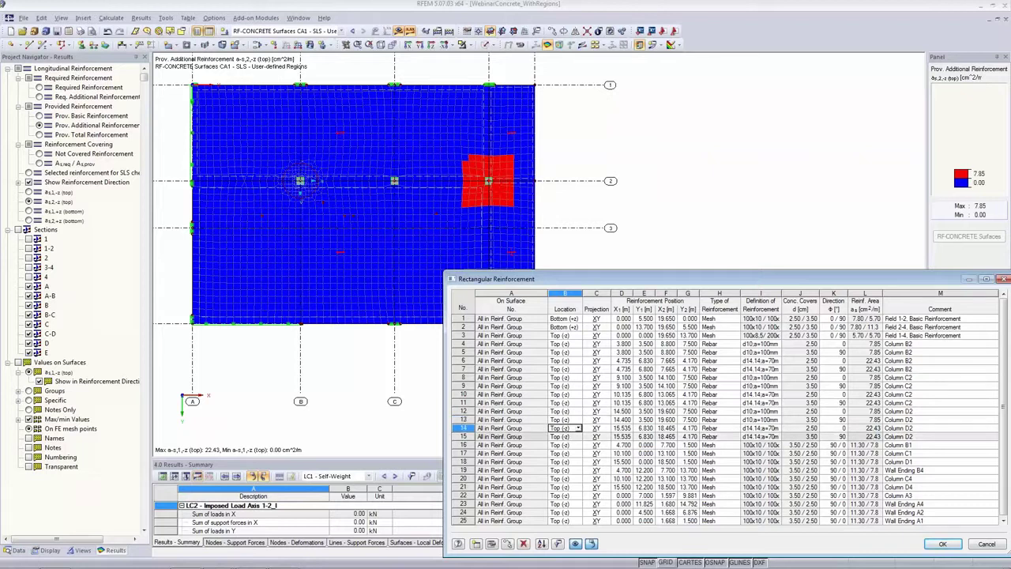
{"action": "left_click", "coordinate": [566, 437]}
Examine the top mesh regions at columns B1, C1 and D1 and at wall ending B4 on the slab.
{"action": "scroll", "coordinate": [566, 436], "scroll_direction": "down", "scroll_amount": 1}
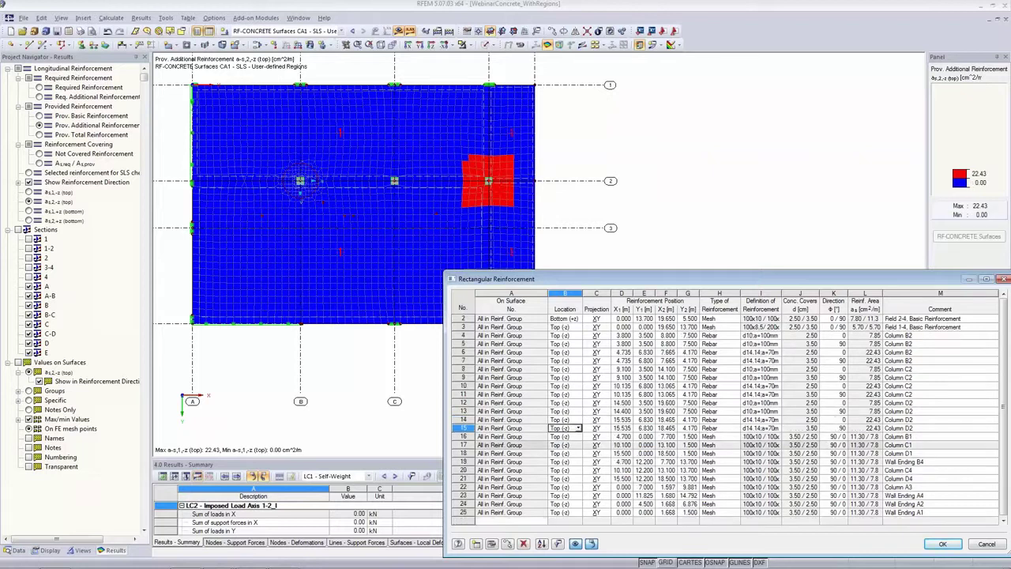
{"action": "left_click", "coordinate": [564, 436]}
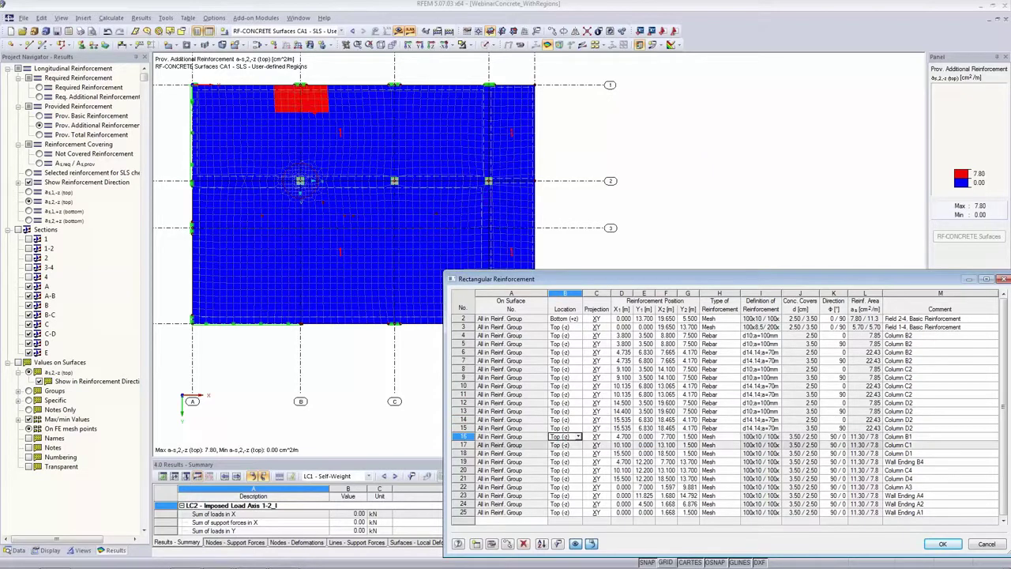
{"action": "left_click", "coordinate": [564, 445]}
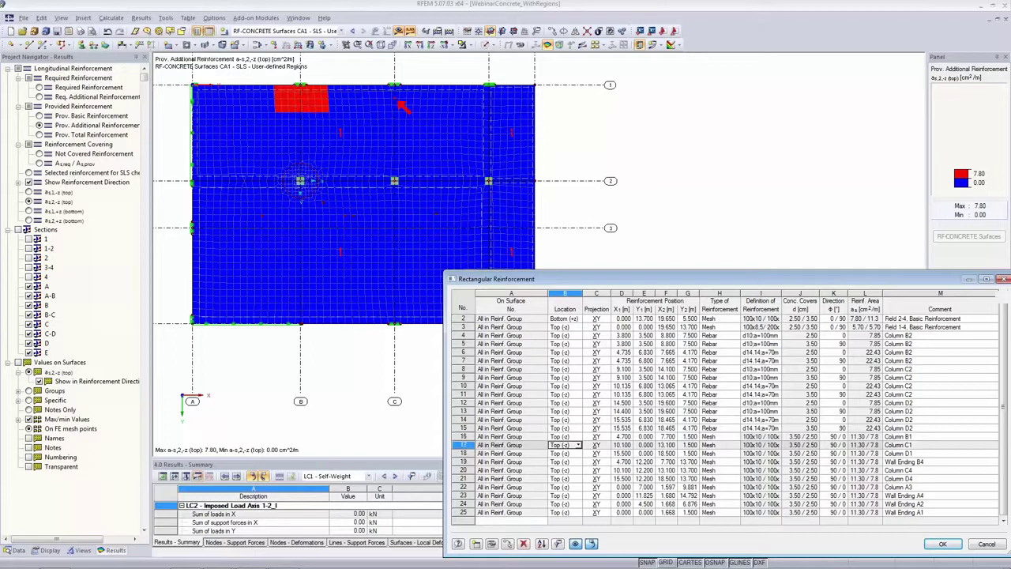
{"action": "left_click", "coordinate": [563, 454]}
{"action": "left_click", "coordinate": [564, 461]}
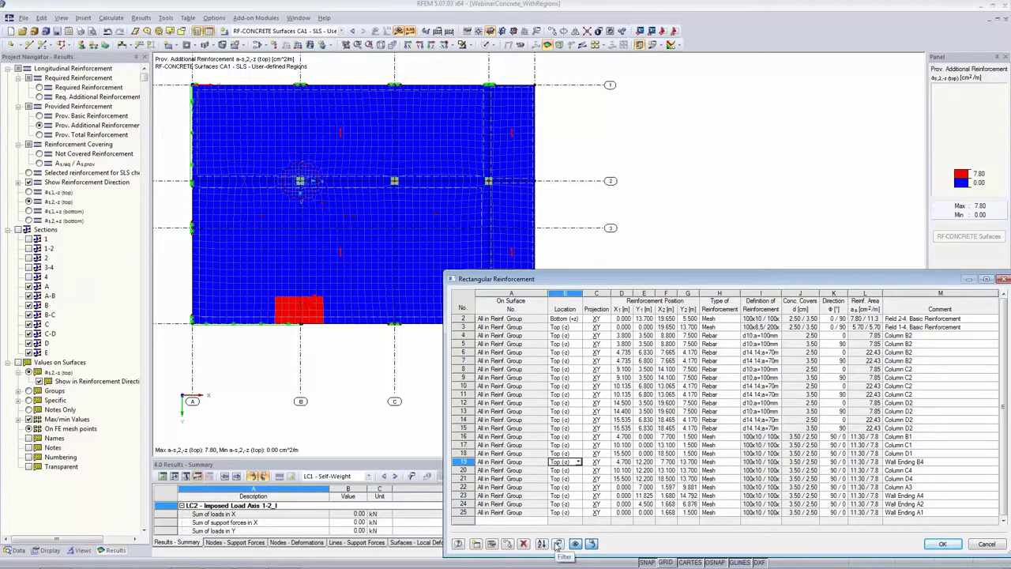
{"action": "left_click", "coordinate": [558, 544]}
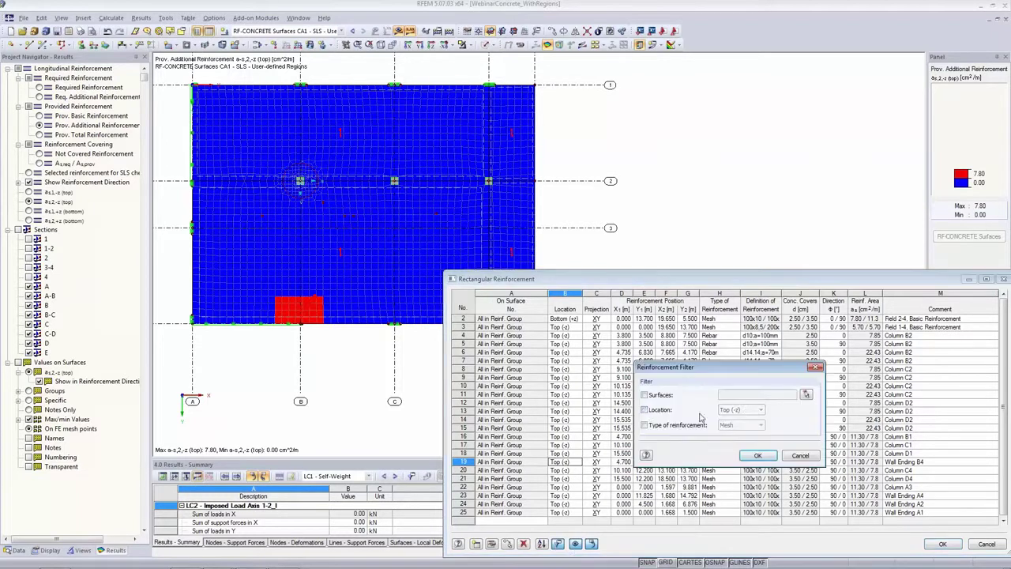
{"action": "left_click", "coordinate": [652, 412]}
{"action": "left_click", "coordinate": [743, 410]}
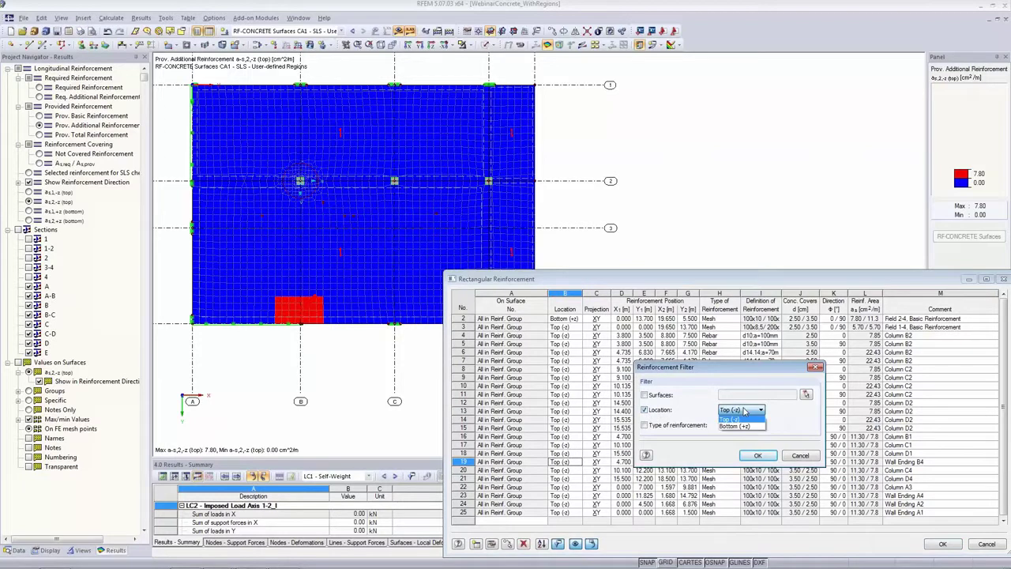
{"action": "left_click", "coordinate": [743, 410]}
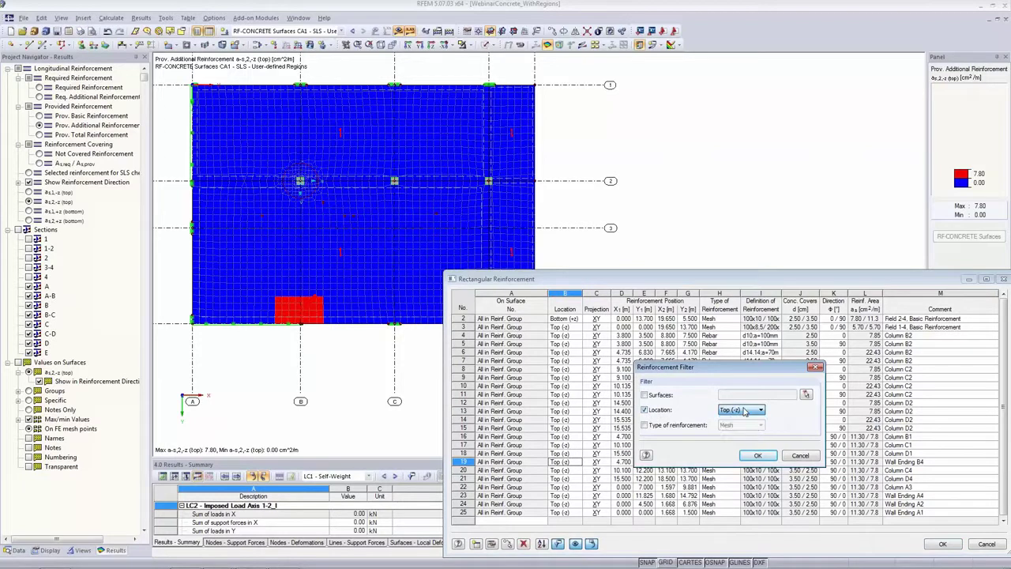
{"action": "left_click", "coordinate": [742, 410]}
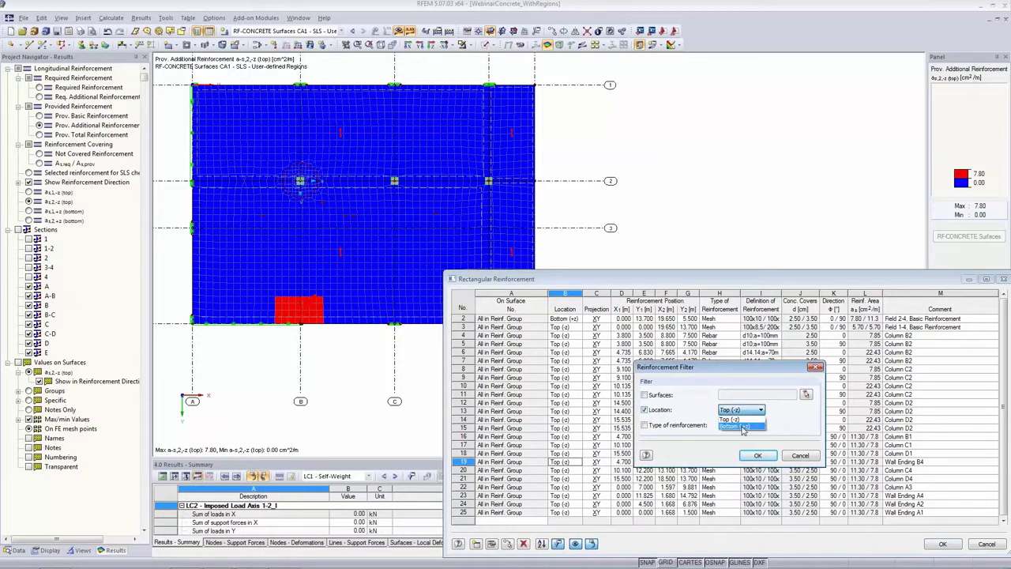
{"action": "left_click", "coordinate": [743, 428]}
{"action": "left_click", "coordinate": [801, 455]}
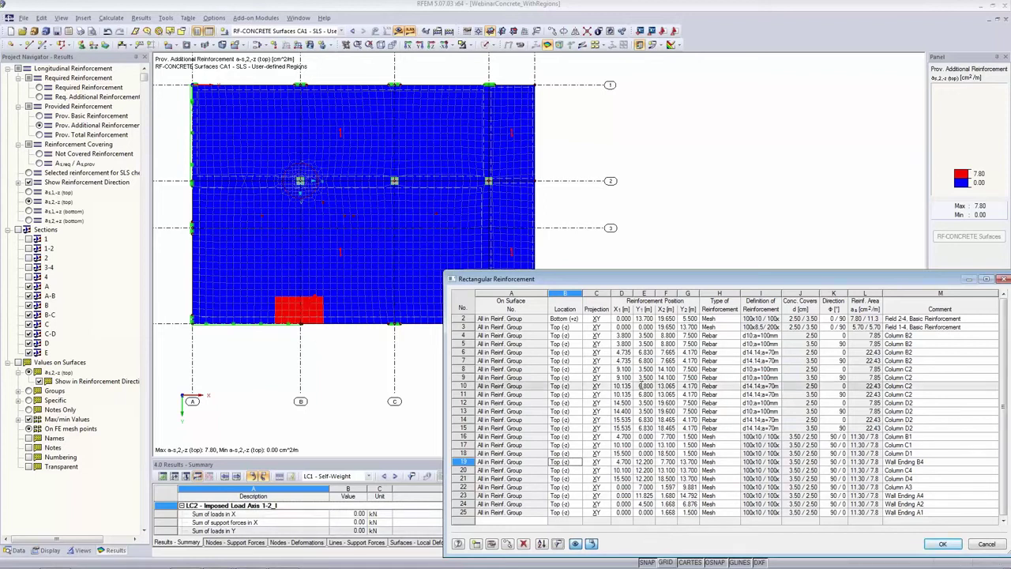
Accept the rectangular reinforcement list, calculate the SLS - User-defined Regions case and open its total serviceability design results.
{"action": "left_click", "coordinate": [672, 385]}
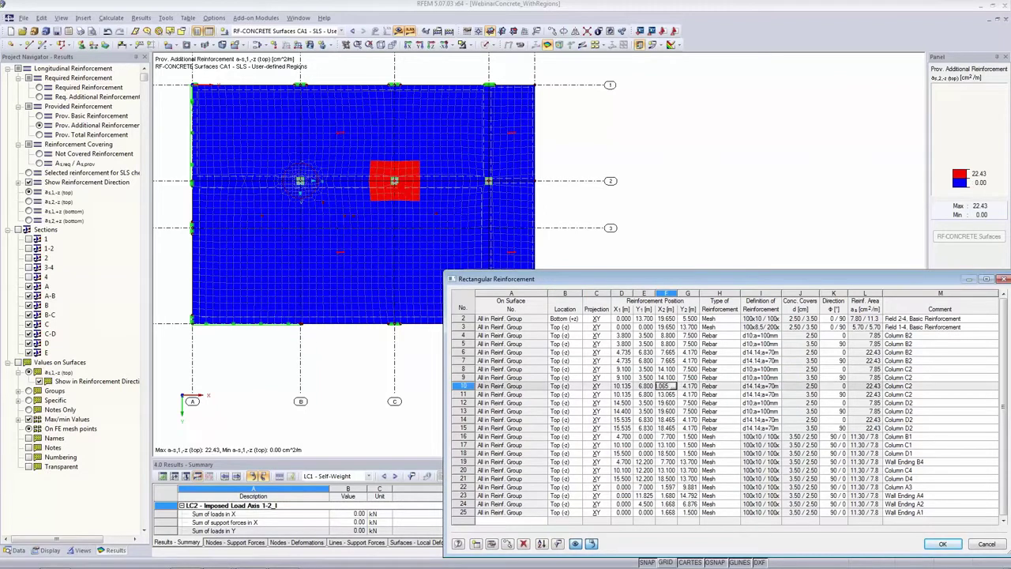
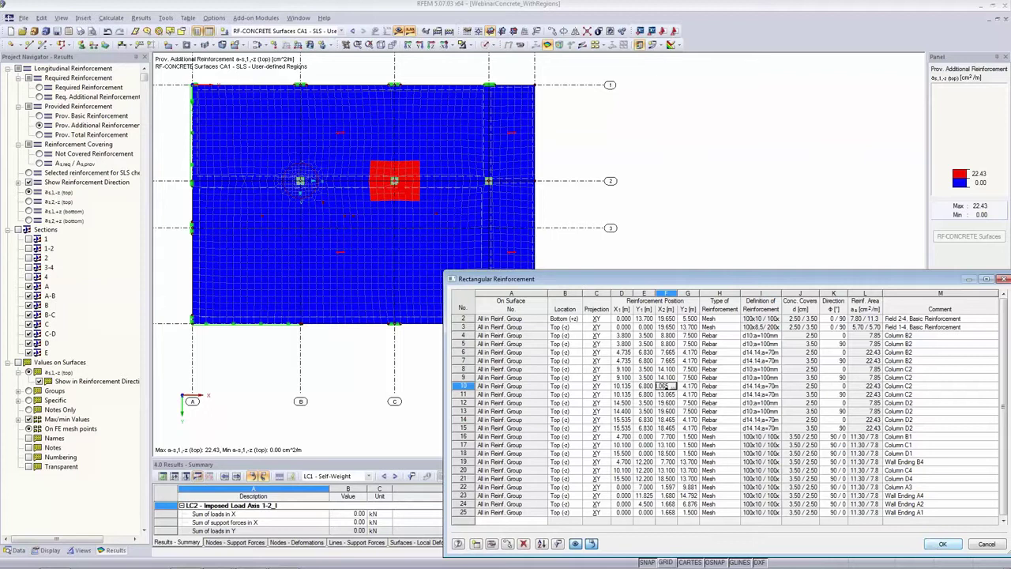
{"action": "left_click", "coordinate": [937, 545]}
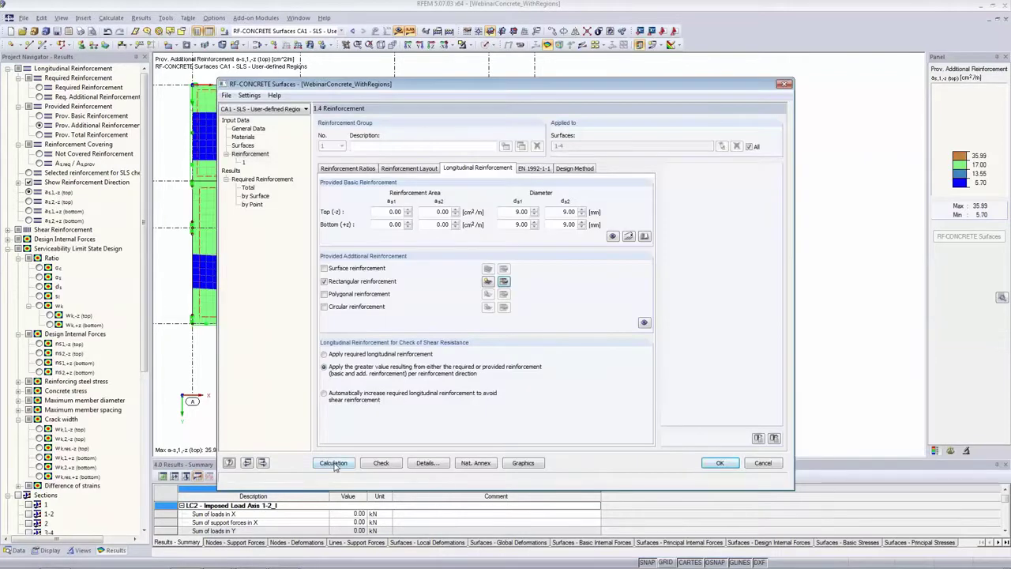
{"action": "left_click", "coordinate": [333, 463]}
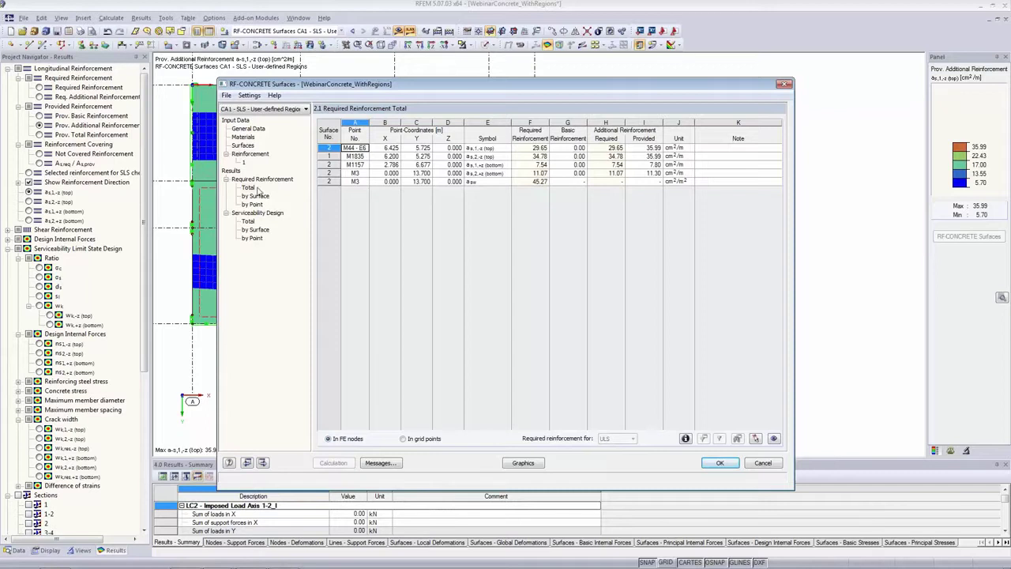
{"action": "left_click", "coordinate": [249, 221]}
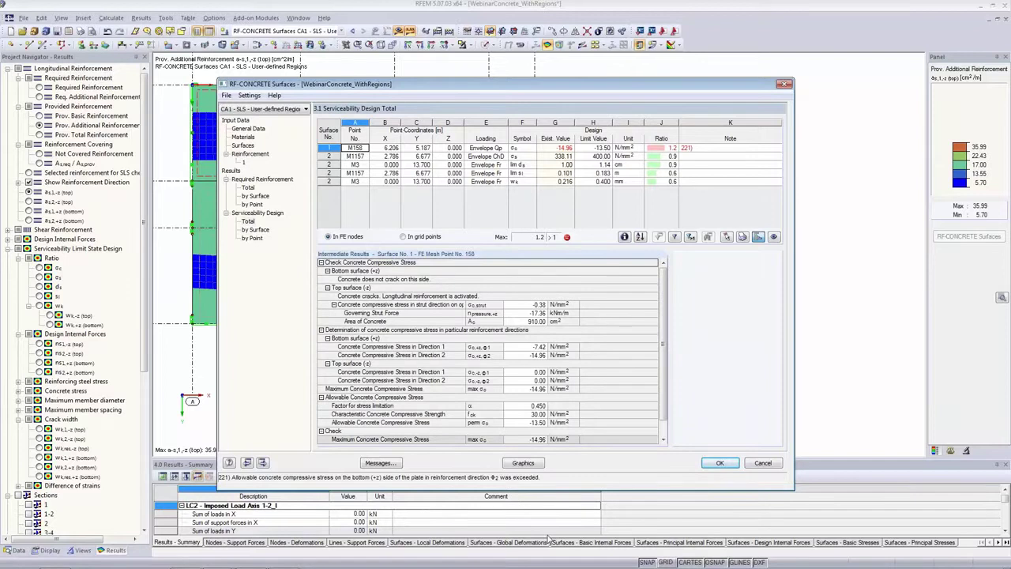
Show the serviceability concrete stress ratio σc graphically over the whole slab.
{"action": "left_click", "coordinate": [511, 464]}
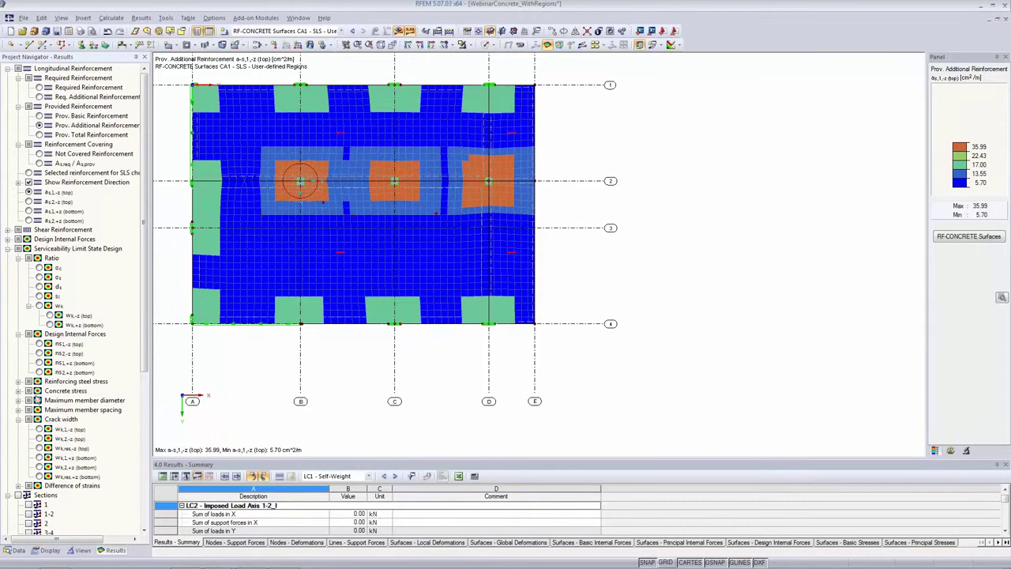
{"action": "left_click", "coordinate": [38, 429]}
{"action": "scroll", "coordinate": [318, 170], "scroll_direction": "up", "scroll_amount": 5}
{"action": "scroll", "coordinate": [316, 166], "scroll_direction": "up", "scroll_amount": 1}
{"action": "scroll", "coordinate": [395, 219], "scroll_direction": "down", "scroll_amount": 2}
{"action": "middle_click_drag", "start_coordinate": [395, 218], "coordinate": [396, 274]}
{"action": "left_click", "coordinate": [39, 307]}
{"action": "scroll", "coordinate": [492, 282], "scroll_direction": "down", "scroll_amount": 3}
{"action": "middle_click_drag", "start_coordinate": [483, 295], "coordinate": [485, 233]}
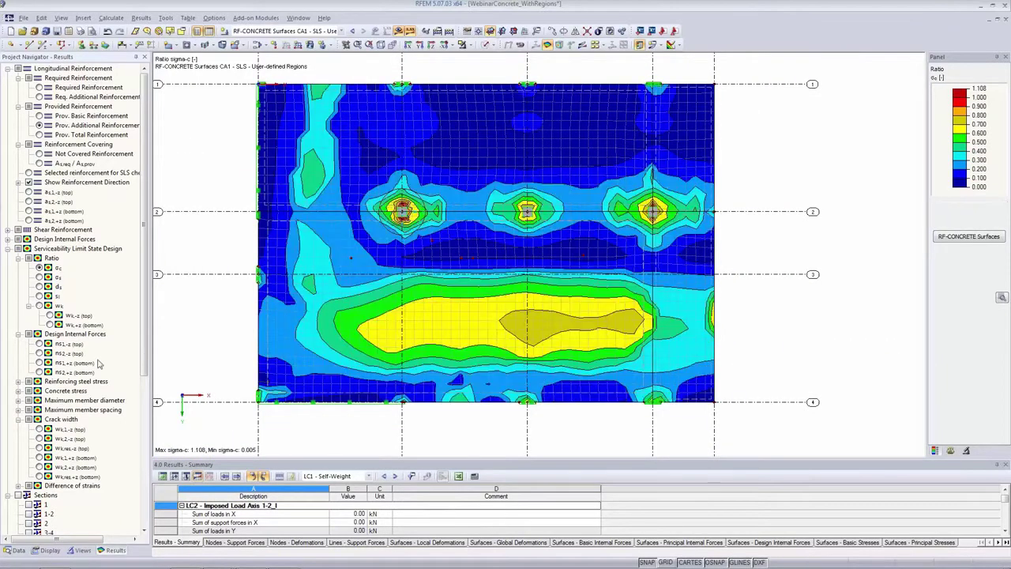
Show the resultant crack width wk,res,-z for the top of the slab.
{"action": "left_click", "coordinate": [39, 448]}
{"action": "scroll", "coordinate": [63, 474], "scroll_direction": "down", "scroll_amount": 8}
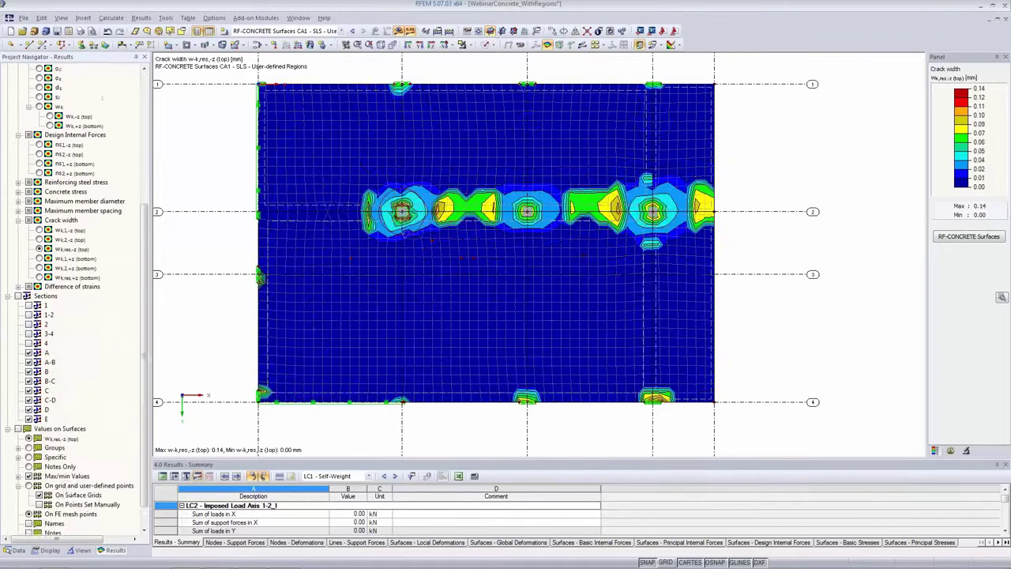
{"action": "scroll", "coordinate": [87, 371], "scroll_direction": "up", "scroll_amount": 8}
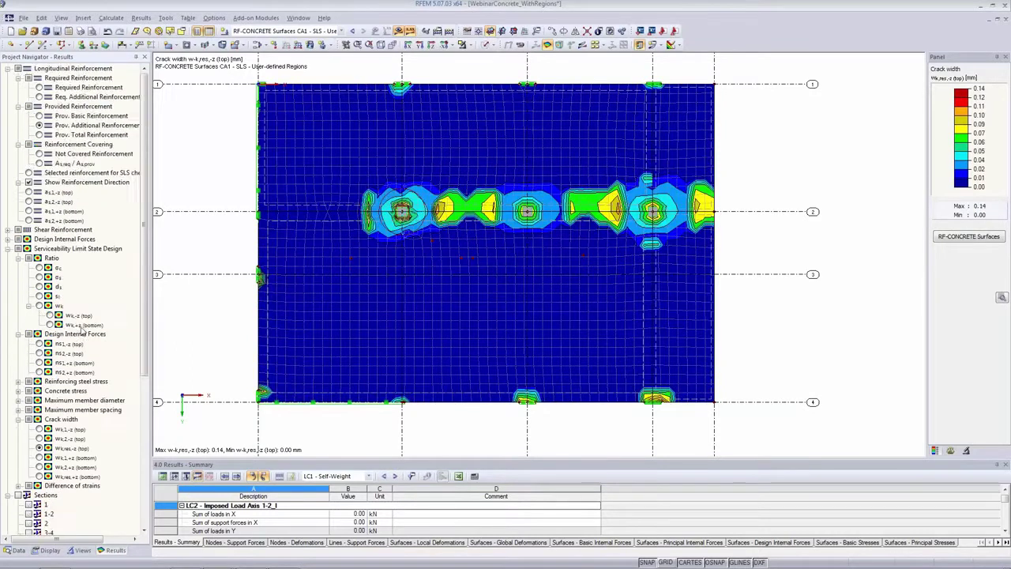
{"action": "scroll", "coordinate": [68, 384], "scroll_direction": "down", "scroll_amount": 7}
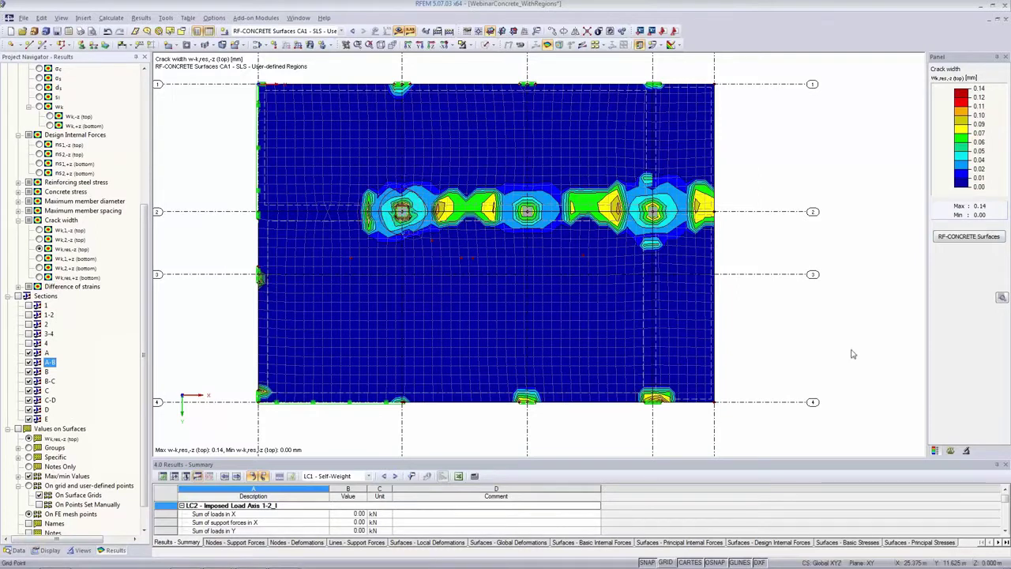
Reopen RF-CONCRETE Surfaces and copy the SLS - User-defined Regions case to new case 2, described as "SLS - Deflection Analysis".
{"action": "left_click", "coordinate": [969, 238]}
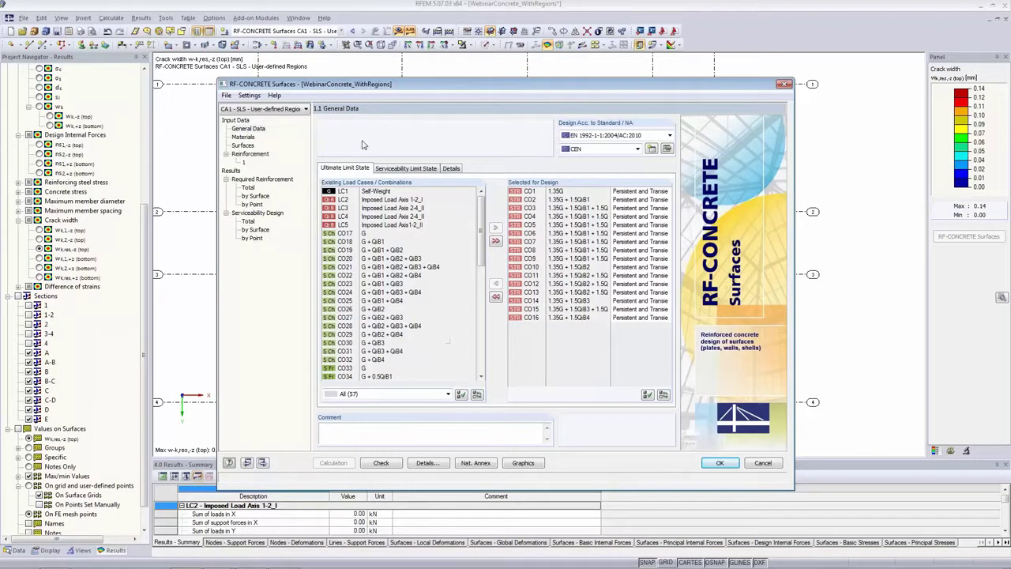
{"action": "left_click", "coordinate": [392, 169]}
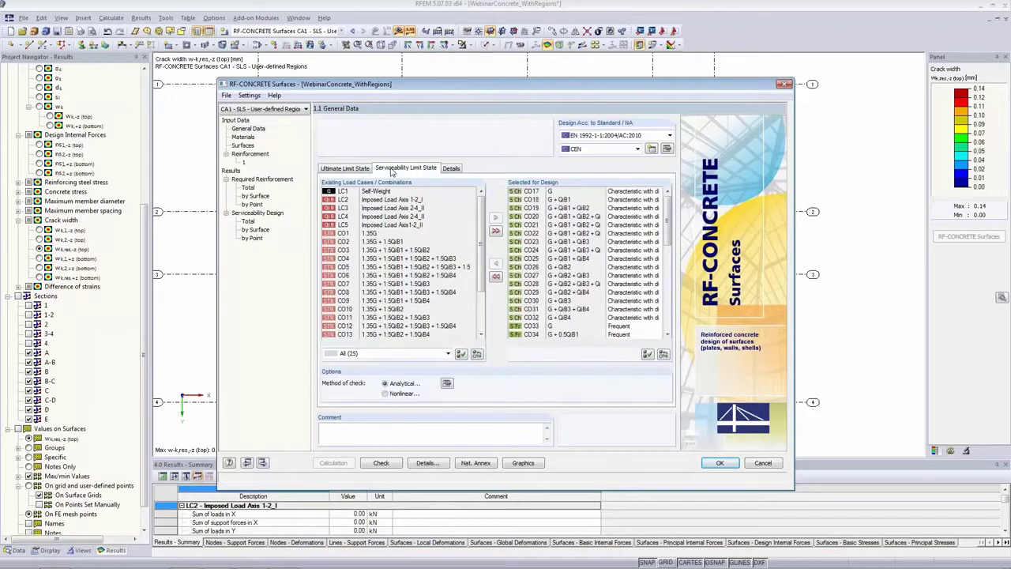
{"action": "left_click", "coordinate": [227, 95]}
{"action": "left_click", "coordinate": [238, 134]}
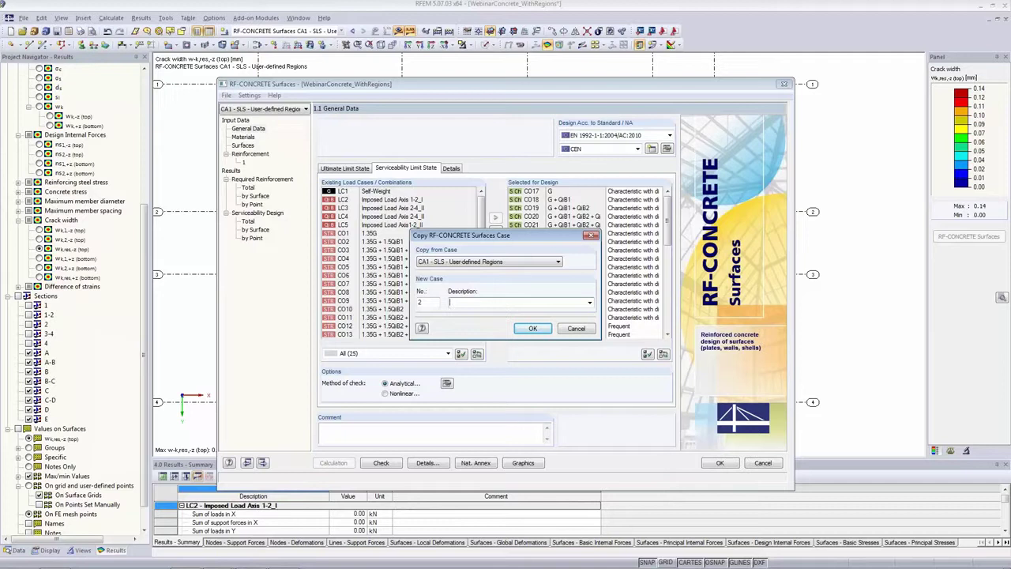
{"action": "type", "text": "SLS - Deflection Analysis"}
{"action": "left_click", "coordinate": [532, 328]}
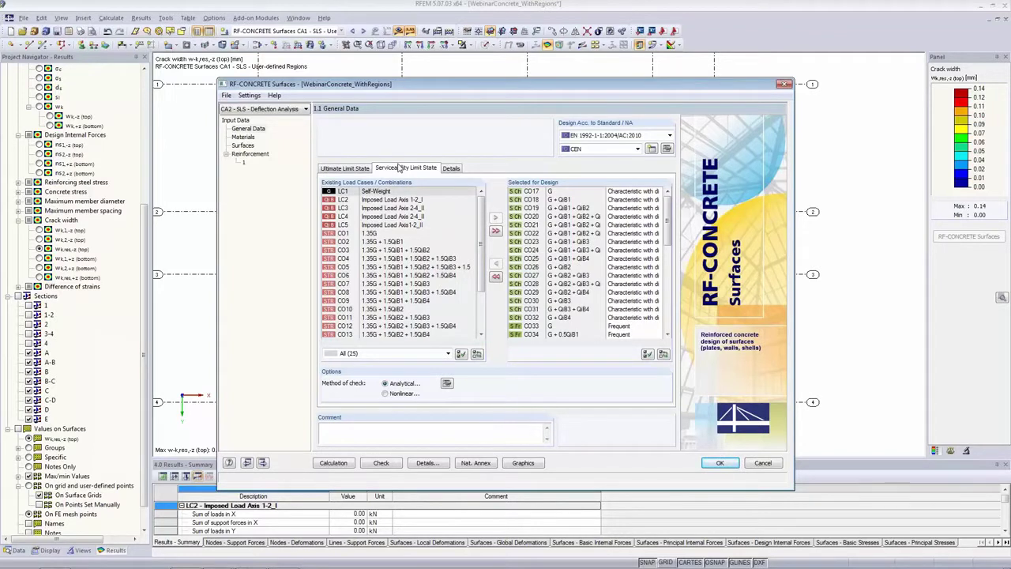
Enable deflection design with RF-CONCRETE Deflect in the analytical serviceability settings, considering creeping, shrinkage and tension stiffening.
{"action": "left_click", "coordinate": [447, 384]}
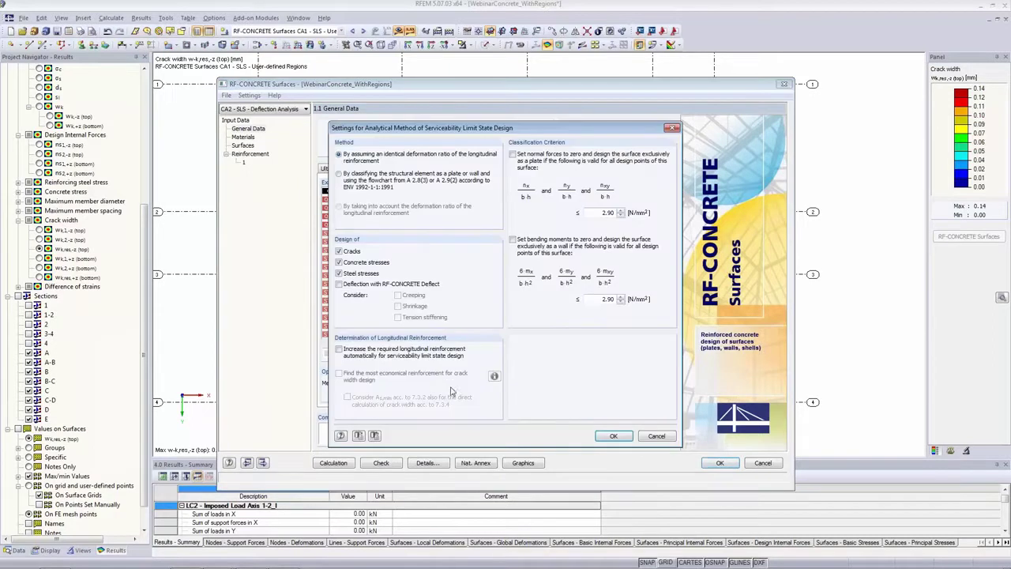
{"action": "left_click", "coordinate": [339, 285]}
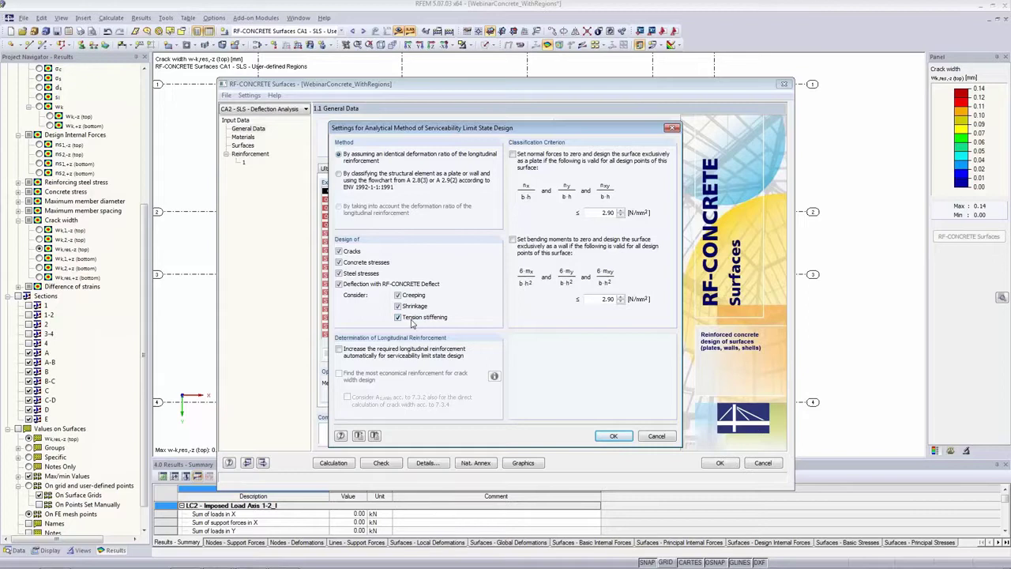
{"action": "left_click", "coordinate": [614, 437]}
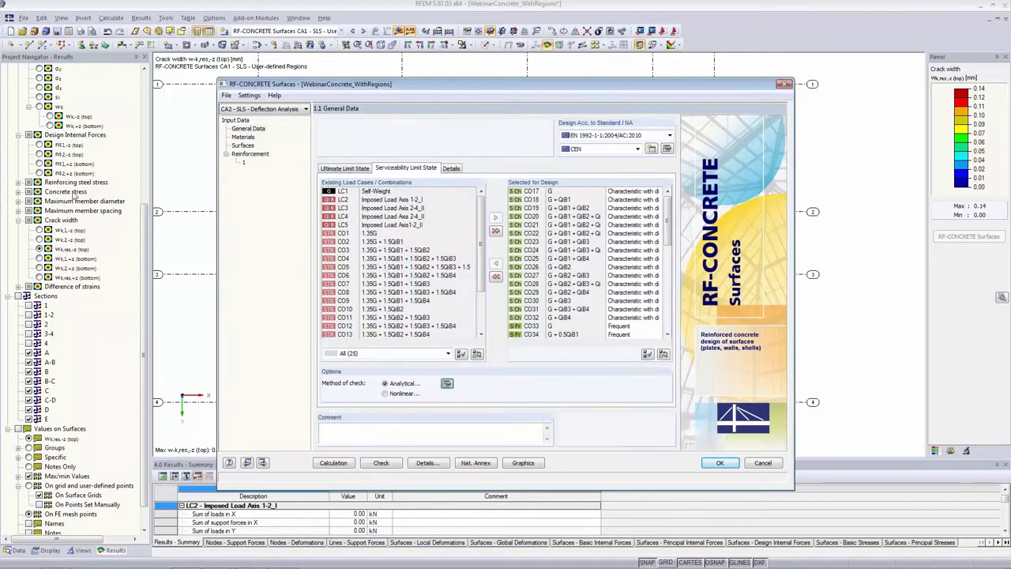
Review the creeping parameters for surfaces 1-4, including calculation time, cement type, concrete age at loading and air humidity.
{"action": "left_click", "coordinate": [245, 147]}
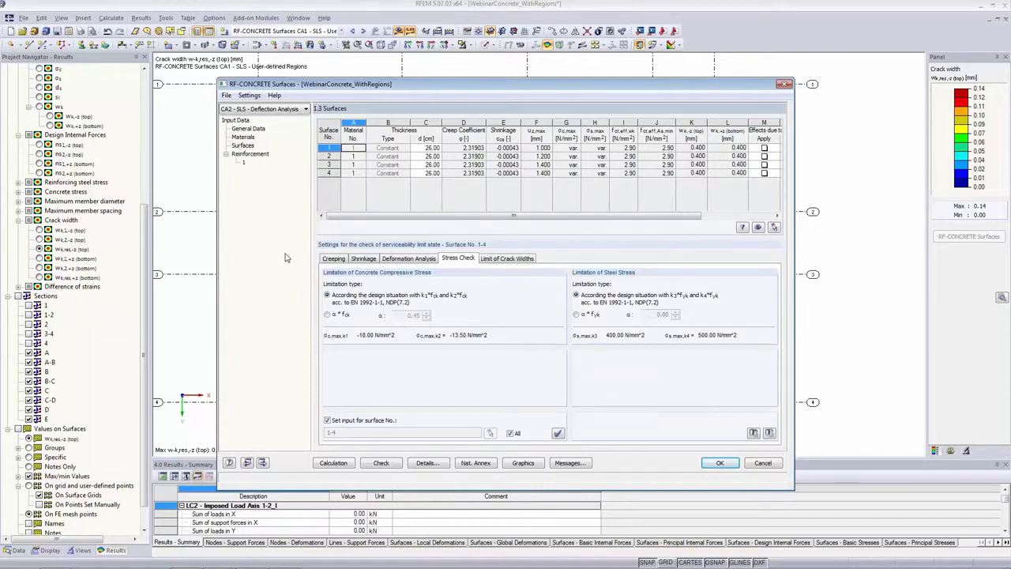
{"action": "left_click", "coordinate": [331, 259]}
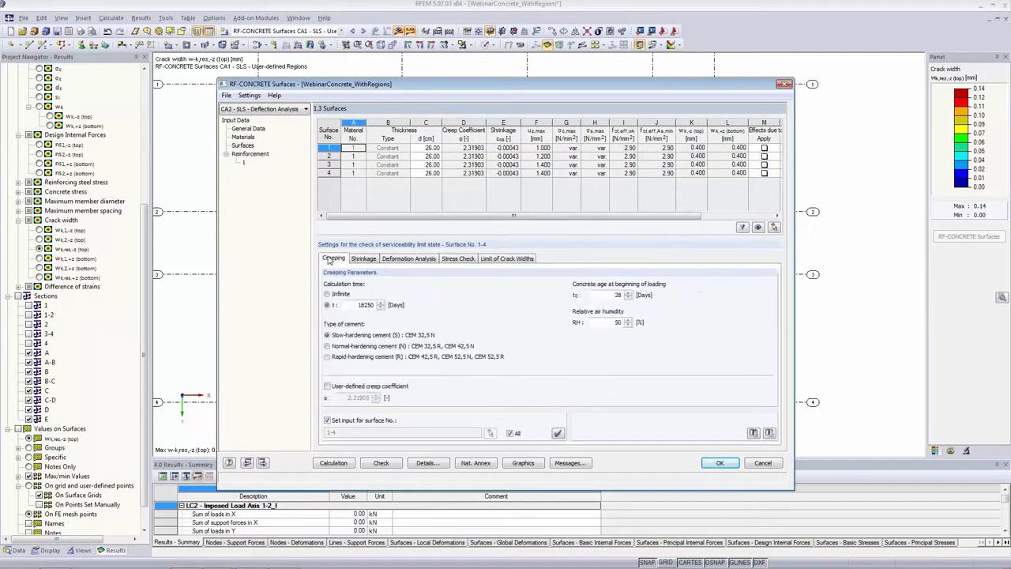
{"action": "left_click", "coordinate": [385, 260]}
{"action": "left_click", "coordinate": [375, 262]}
{"action": "left_click", "coordinate": [401, 263]}
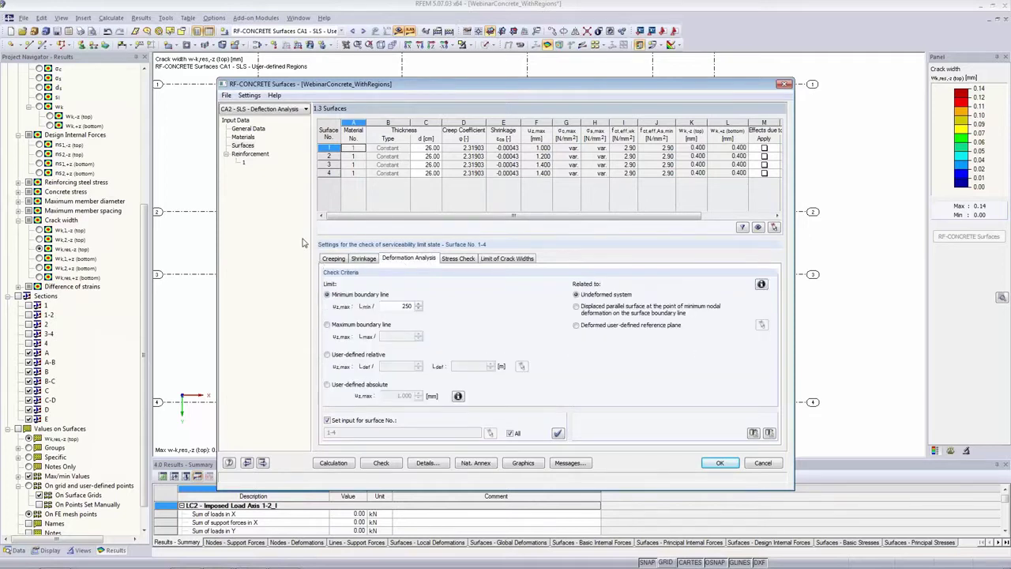
{"action": "left_click", "coordinate": [331, 259]}
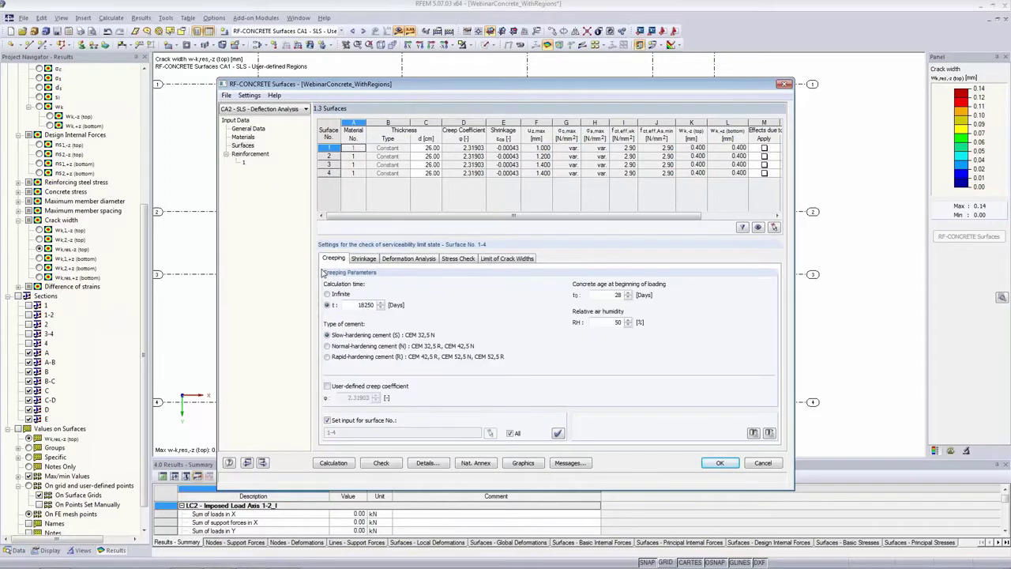
{"action": "double_click", "coordinate": [364, 304]}
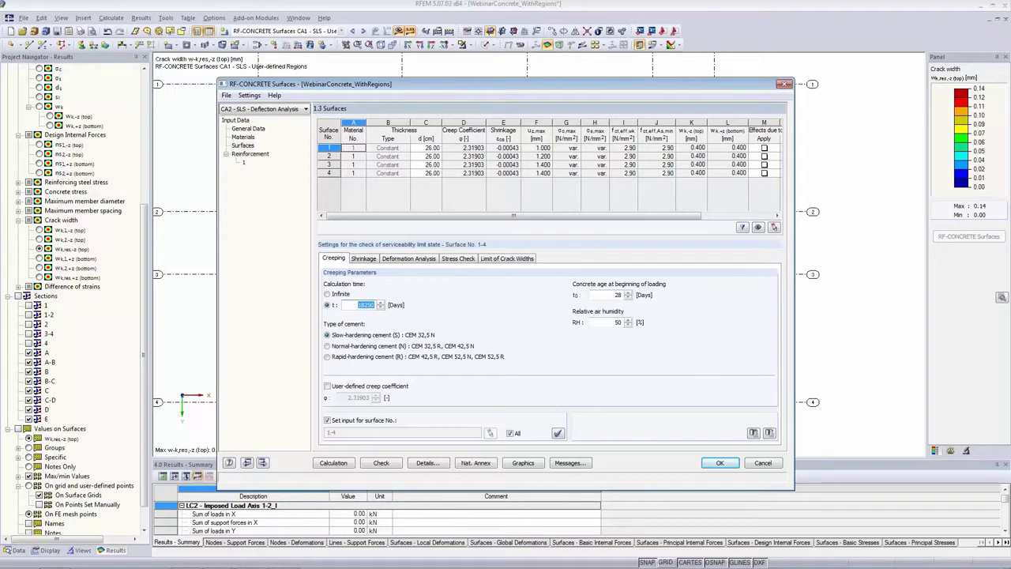
{"action": "left_click", "coordinate": [341, 338]}
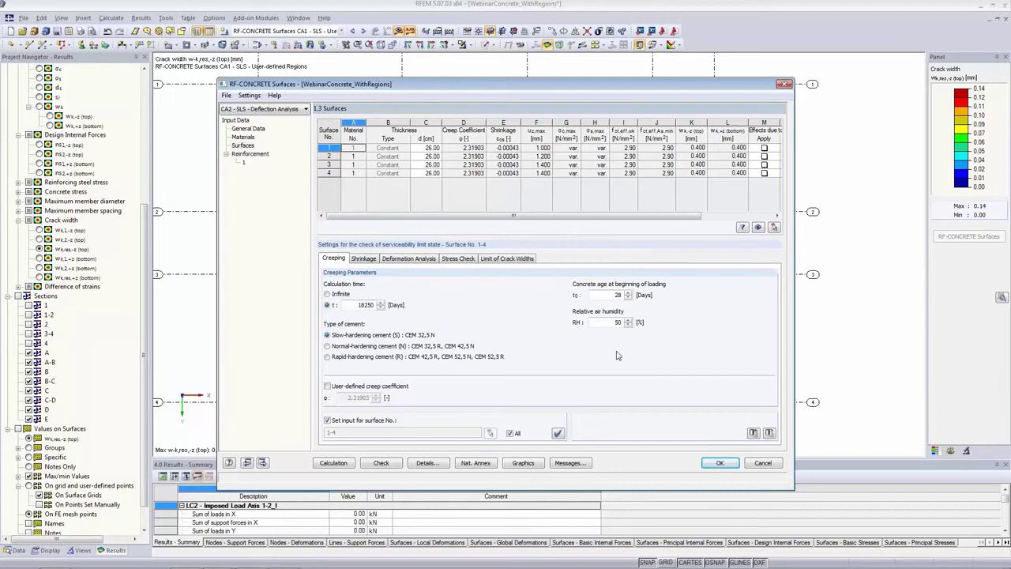
Set the cement type for shrinkage of surfaces 1-4 to slow-hardening cement (S).
{"action": "left_click", "coordinate": [365, 260]}
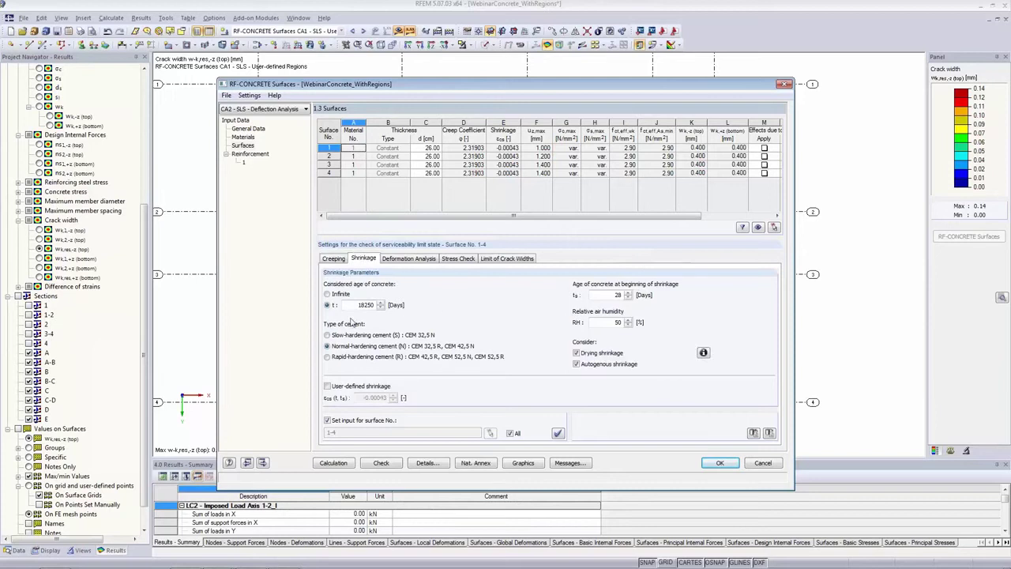
{"action": "left_click", "coordinate": [332, 335]}
{"action": "left_click", "coordinate": [616, 323]}
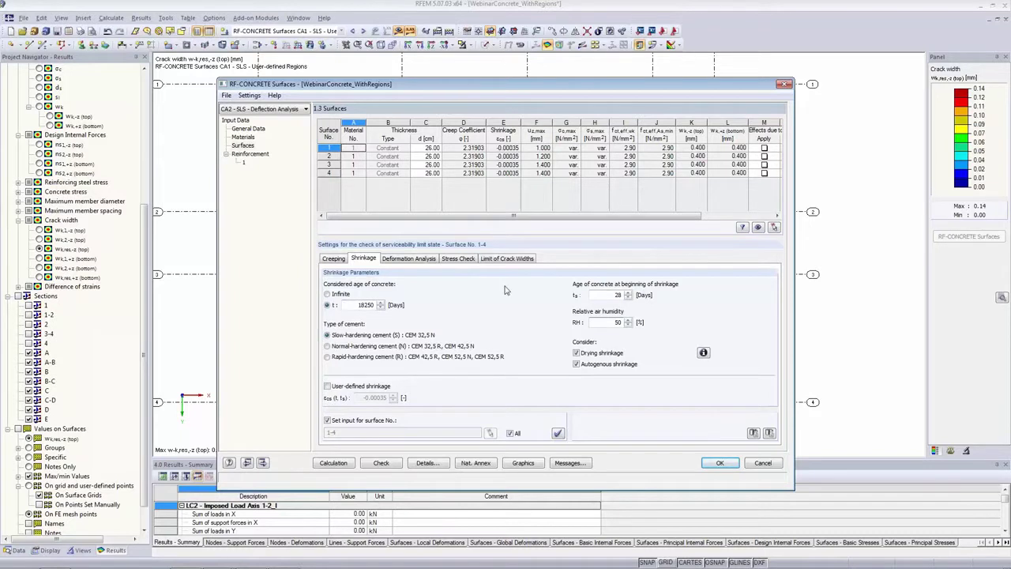
Switch the deformation analysis limit for surfaces 1-4 to the user-defined relative criterion.
{"action": "left_click", "coordinate": [409, 260]}
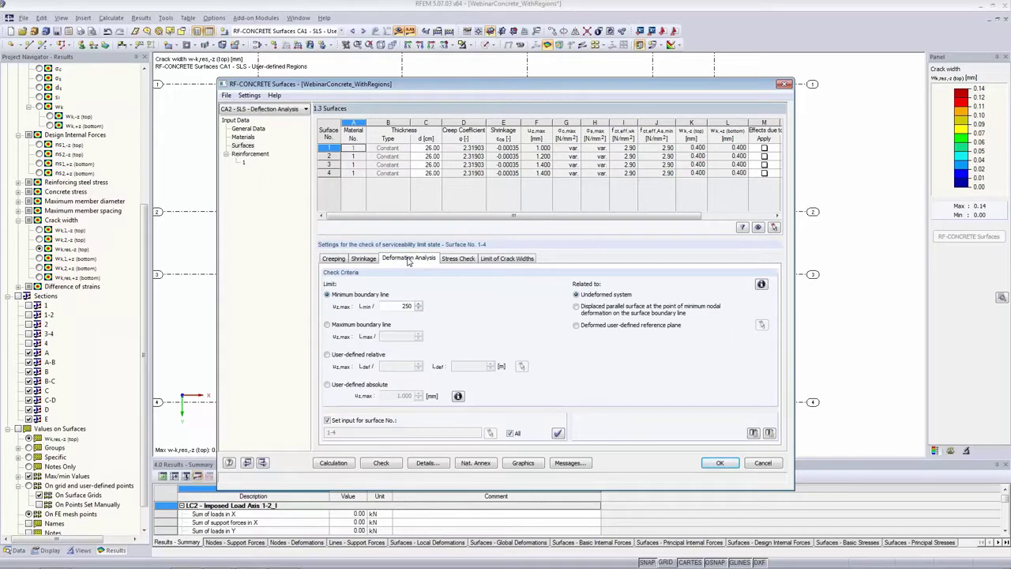
{"action": "left_click", "coordinate": [327, 356]}
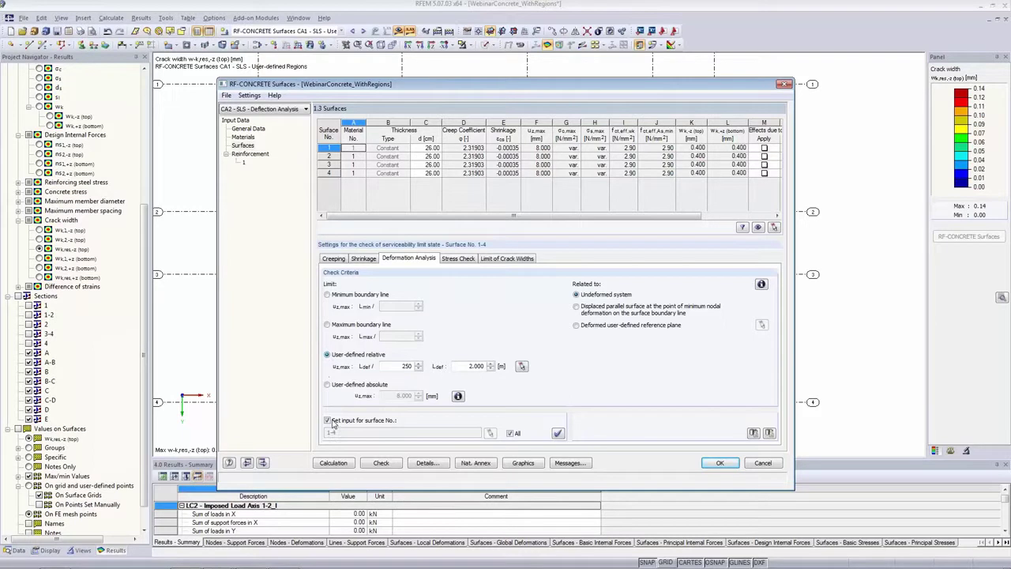
{"action": "left_click_drag", "start_coordinate": [374, 149], "coordinate": [377, 181]}
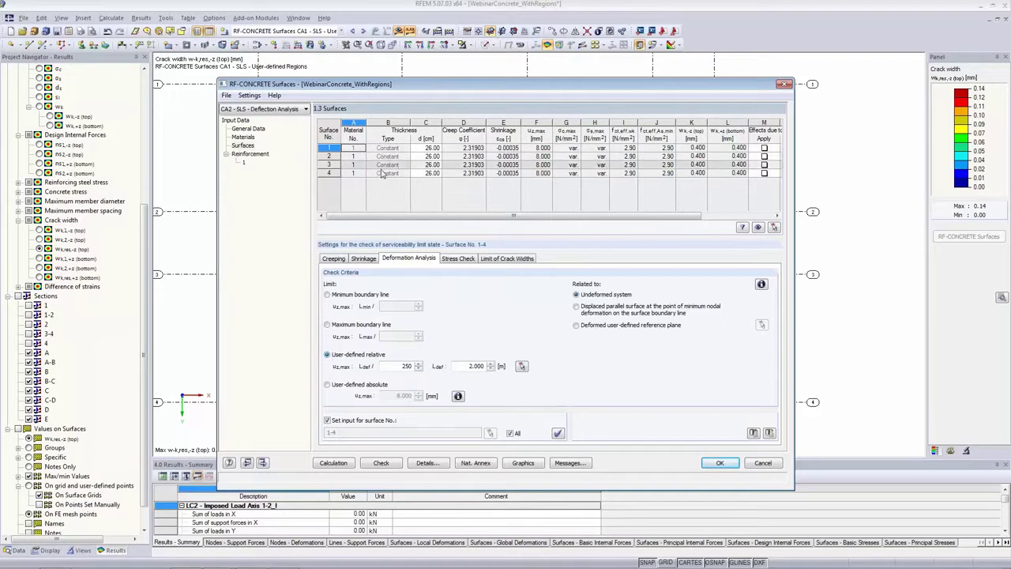
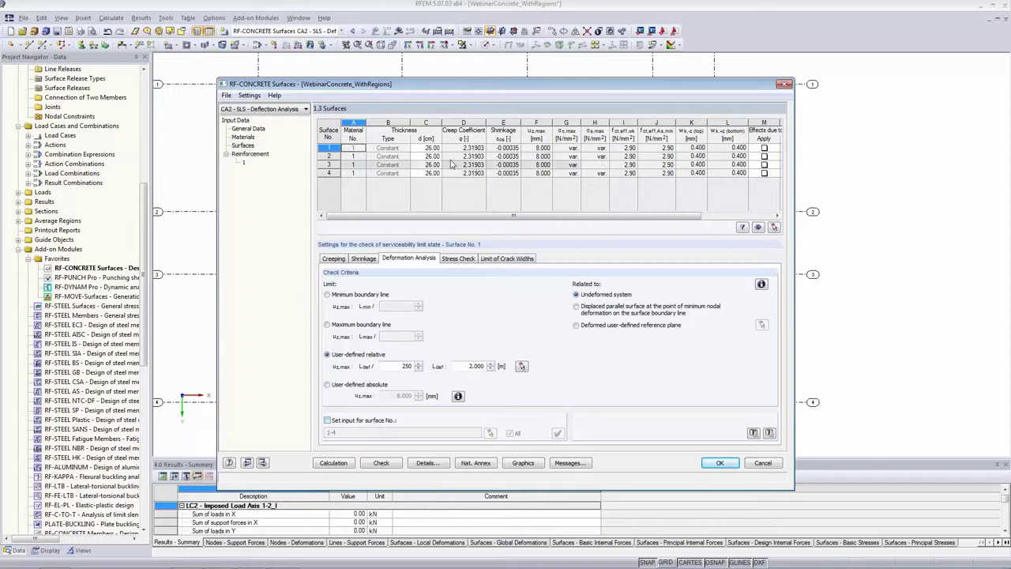
Set surface 1's deflection reference length to 5.500 m by picking the slab edge nodes on axes 1 and 2.
{"action": "left_click", "coordinate": [539, 150]}
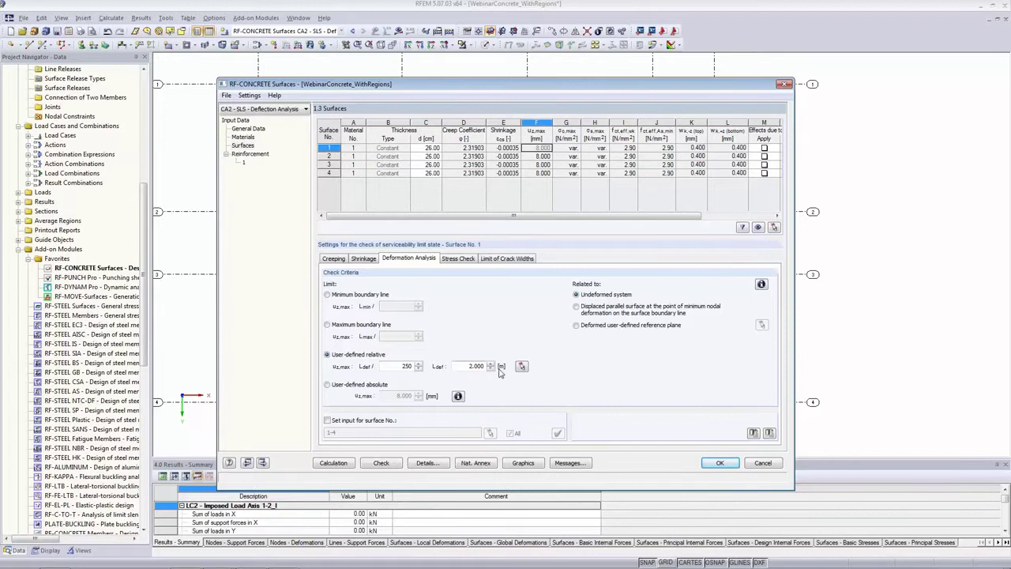
{"action": "left_click", "coordinate": [522, 367]}
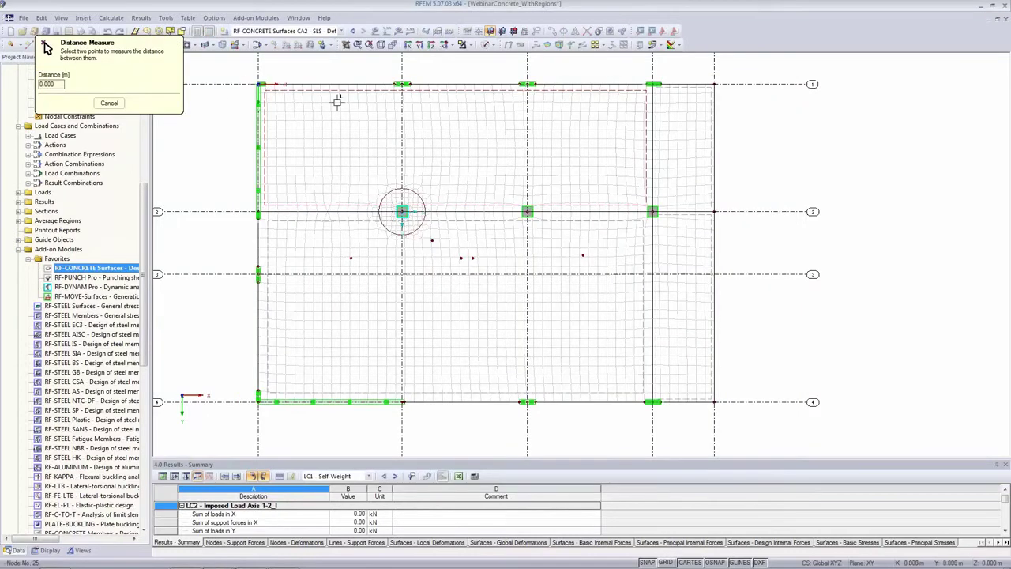
{"action": "left_click", "coordinate": [257, 82]}
{"action": "left_click", "coordinate": [258, 82]}
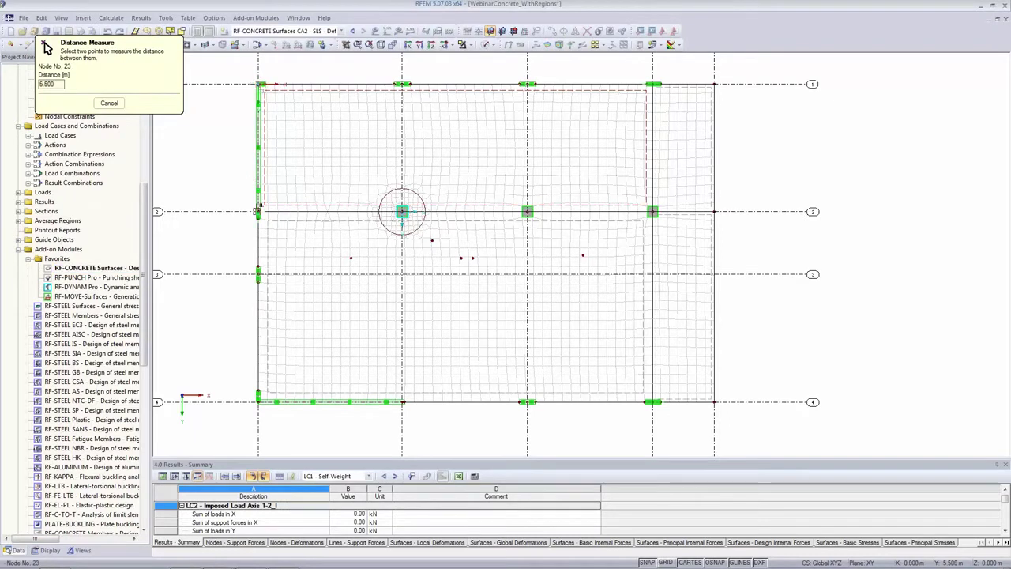
{"action": "left_click", "coordinate": [401, 212]}
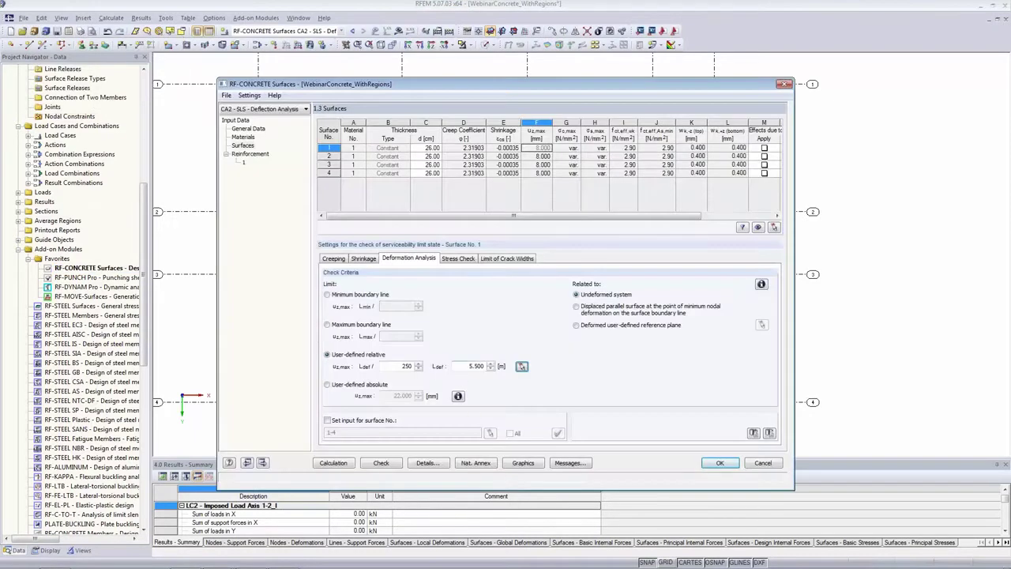
{"action": "left_click", "coordinate": [521, 366]}
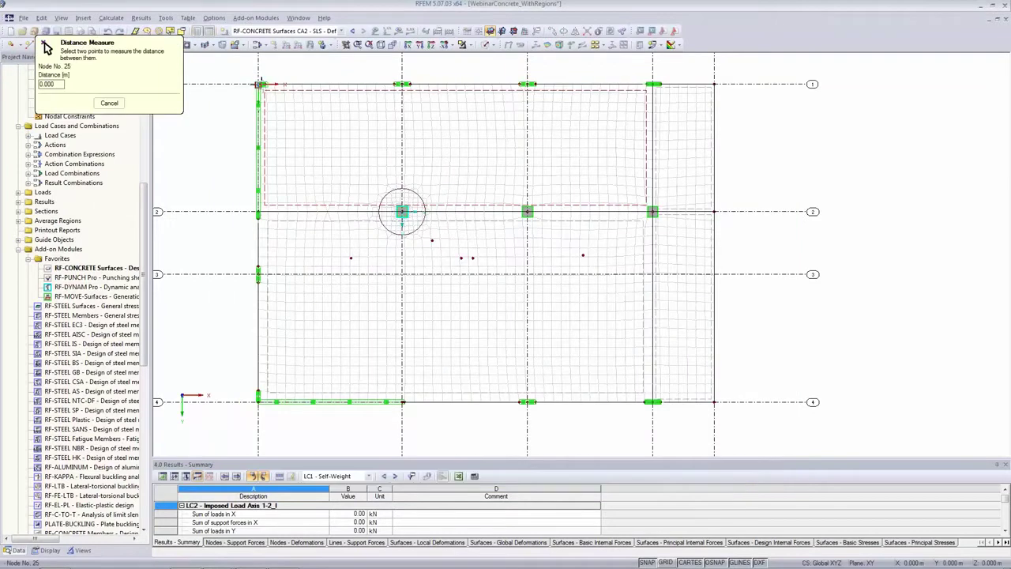
{"action": "left_click", "coordinate": [258, 212]}
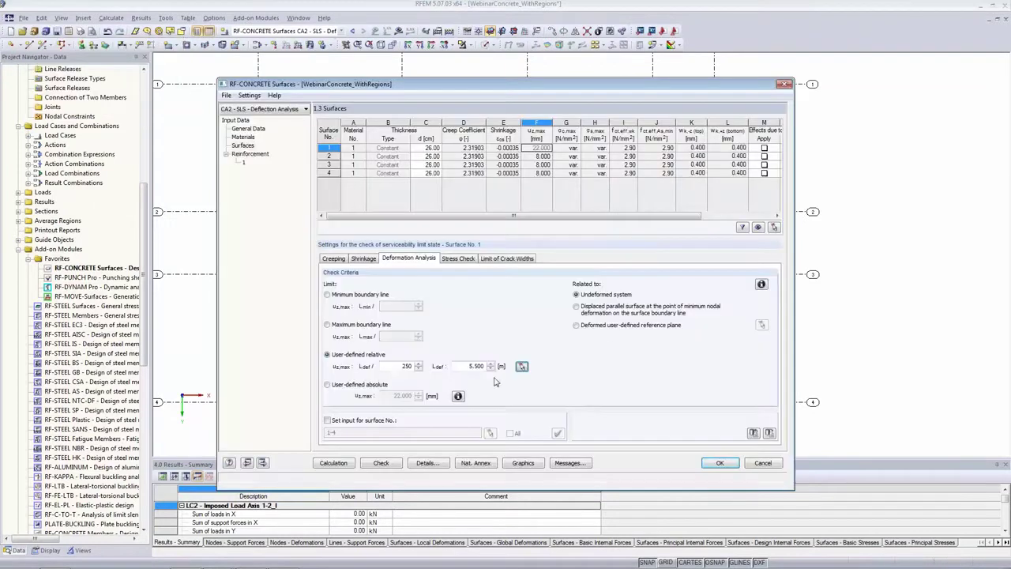
{"action": "left_click", "coordinate": [418, 364]}
{"action": "left_click", "coordinate": [390, 366]}
{"action": "double_click", "coordinate": [389, 365]}
Set surface 2's deflection reference length to 8.200 m by picking the slab edge nodes on axes 2 and 4.
{"action": "left_click", "coordinate": [544, 157]}
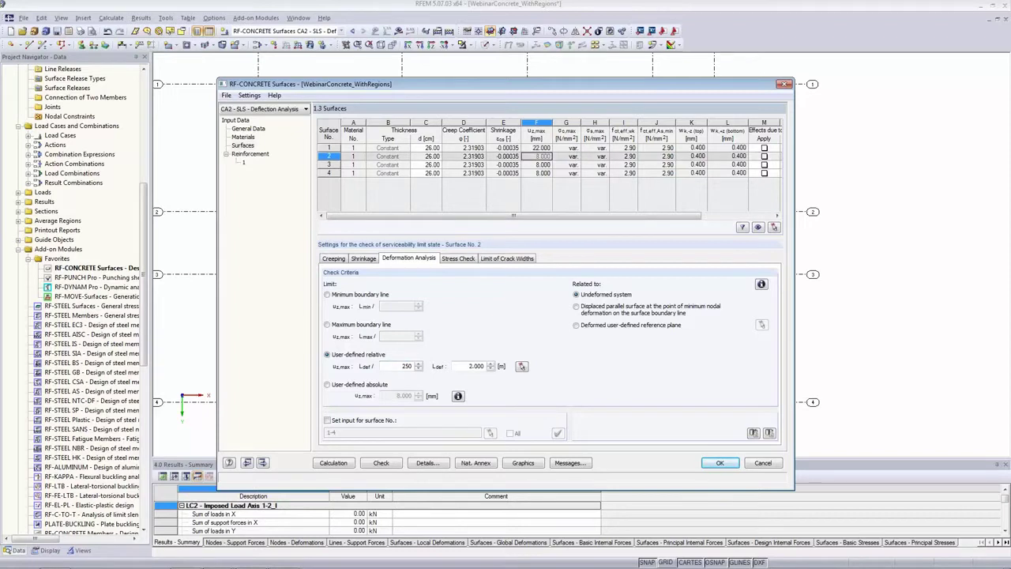
{"action": "left_click", "coordinate": [523, 366]}
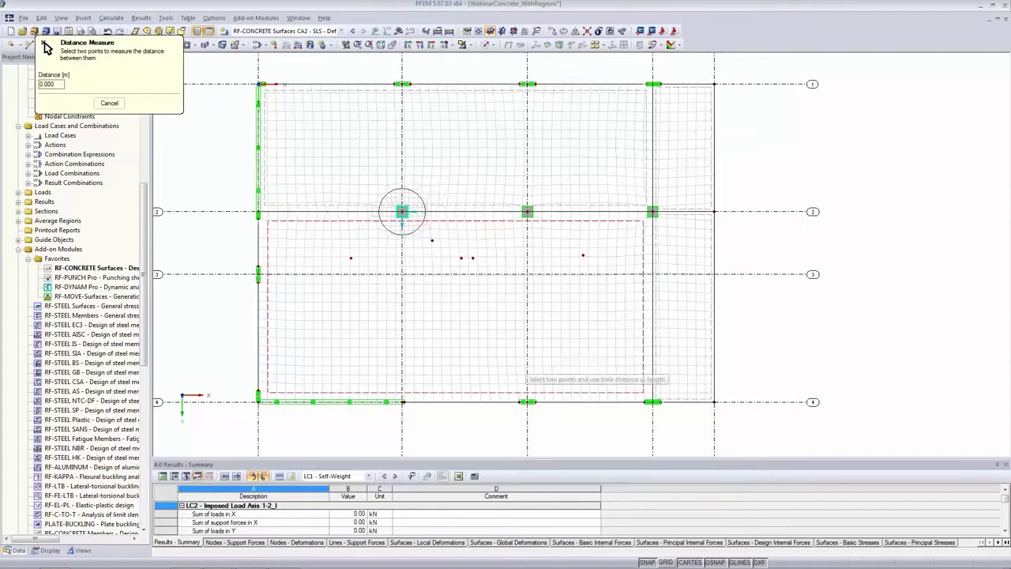
{"action": "left_click", "coordinate": [260, 210]}
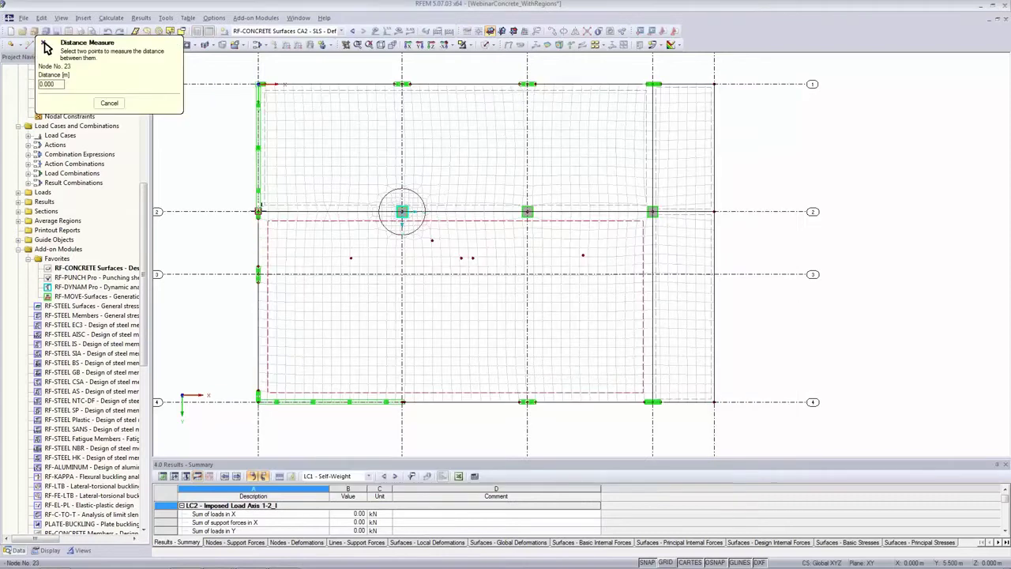
{"action": "left_click", "coordinate": [258, 401]}
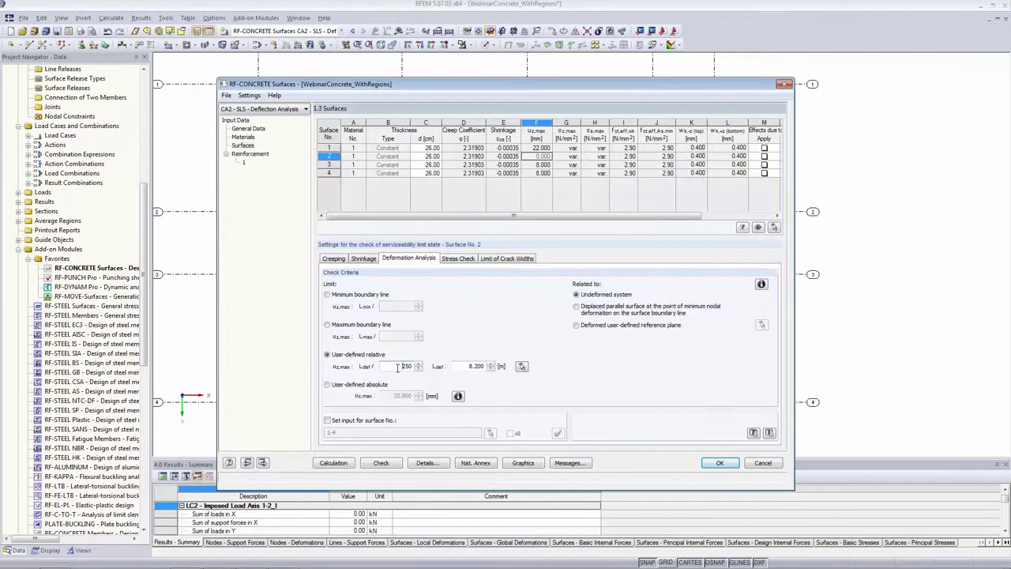
{"action": "left_click", "coordinate": [534, 163]}
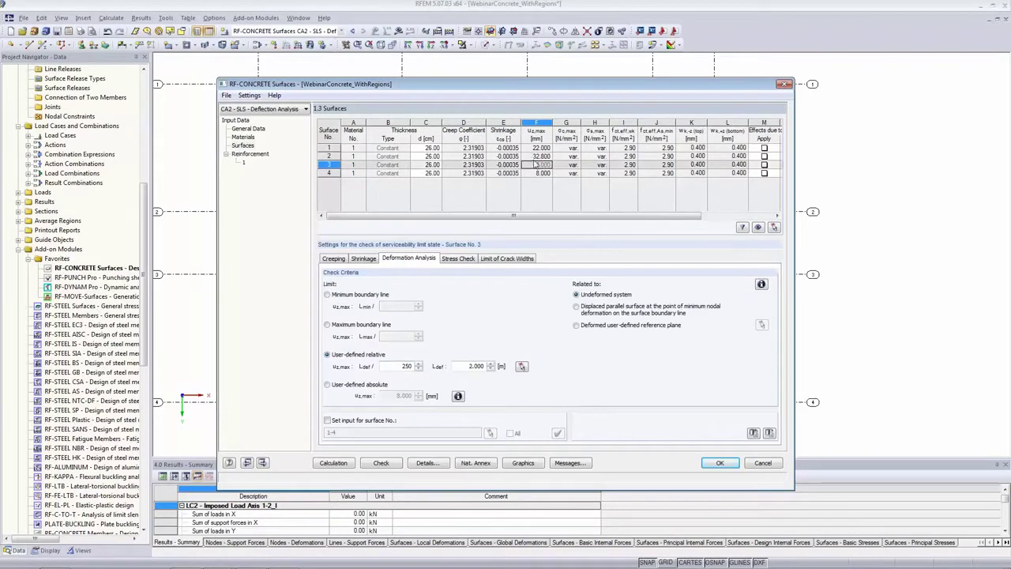
{"action": "left_click", "coordinate": [533, 156]}
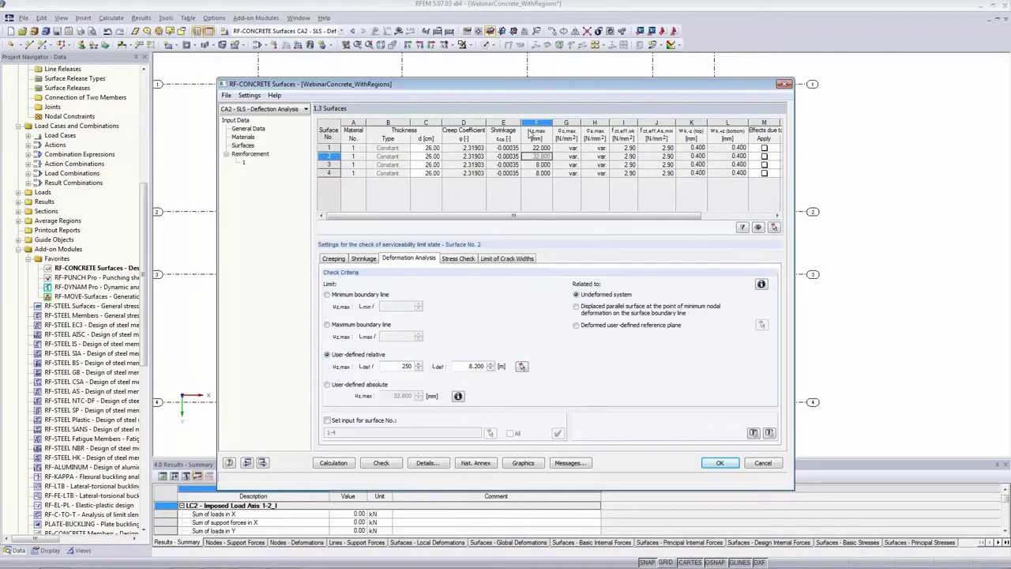
Set surface 3's relative deflection limit to Ldef/100, picking the 2.650 m cantilever span along axis 1 as reference length.
{"action": "left_click", "coordinate": [532, 164]}
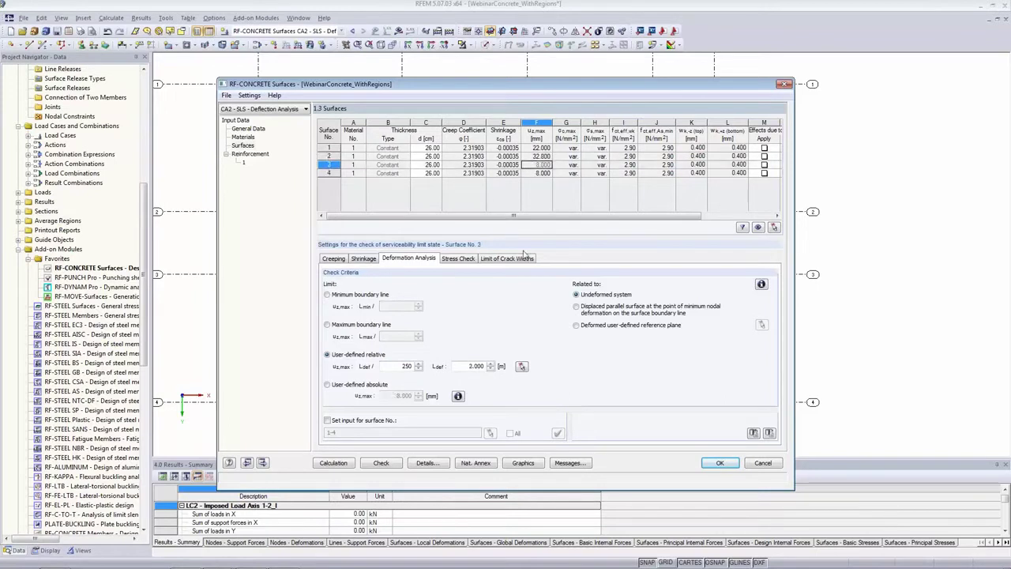
{"action": "double_click", "coordinate": [390, 367]}
{"action": "left_click", "coordinate": [521, 366]}
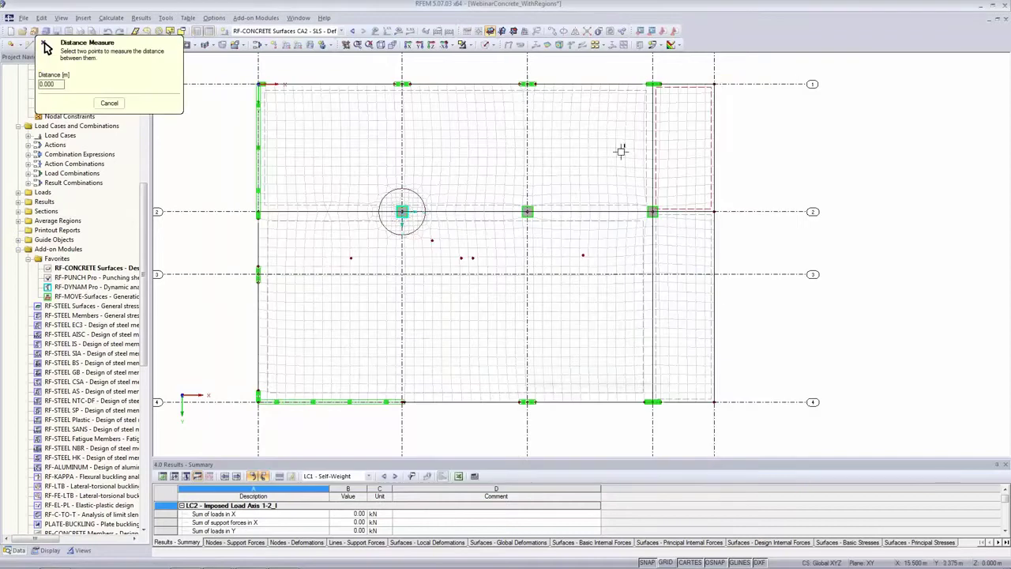
{"action": "left_click", "coordinate": [714, 84]}
{"action": "left_click", "coordinate": [653, 84]}
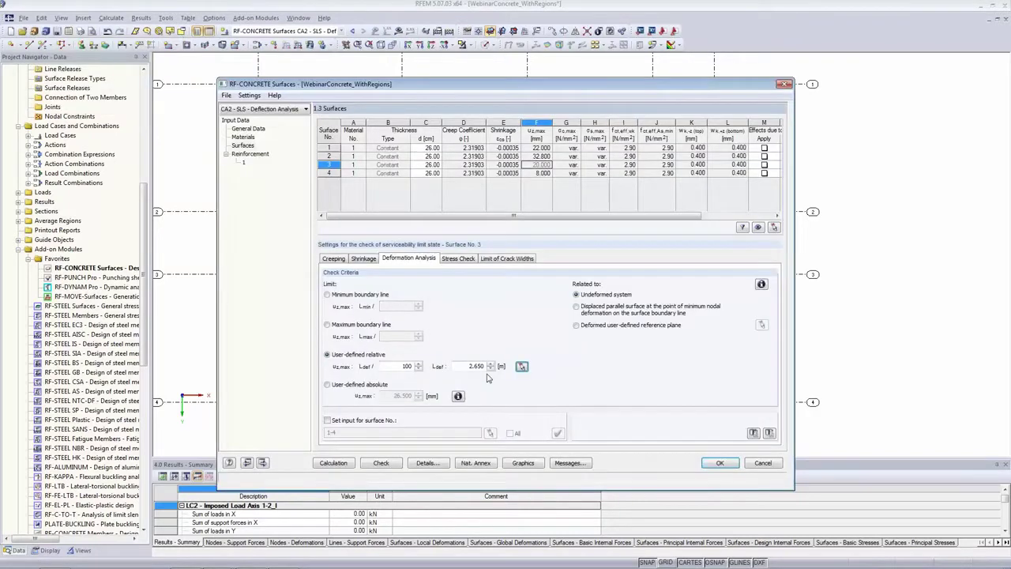
Give surface 4 a relative deflection limit of Ldef/100 with a 2.650 m reference length picked along axis 2, and calculate the case.
{"action": "left_click", "coordinate": [547, 173]}
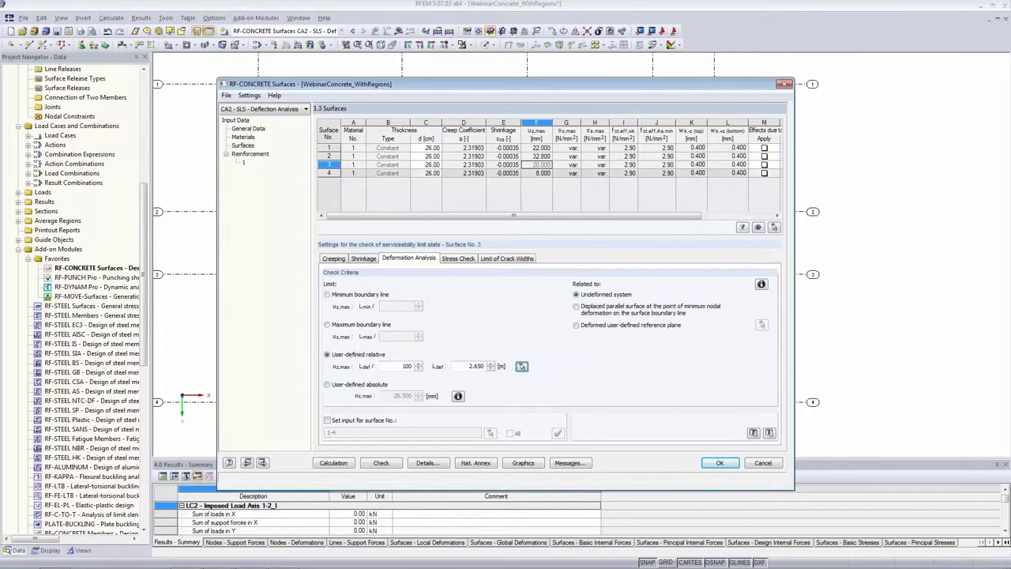
{"action": "left_click", "coordinate": [521, 366]}
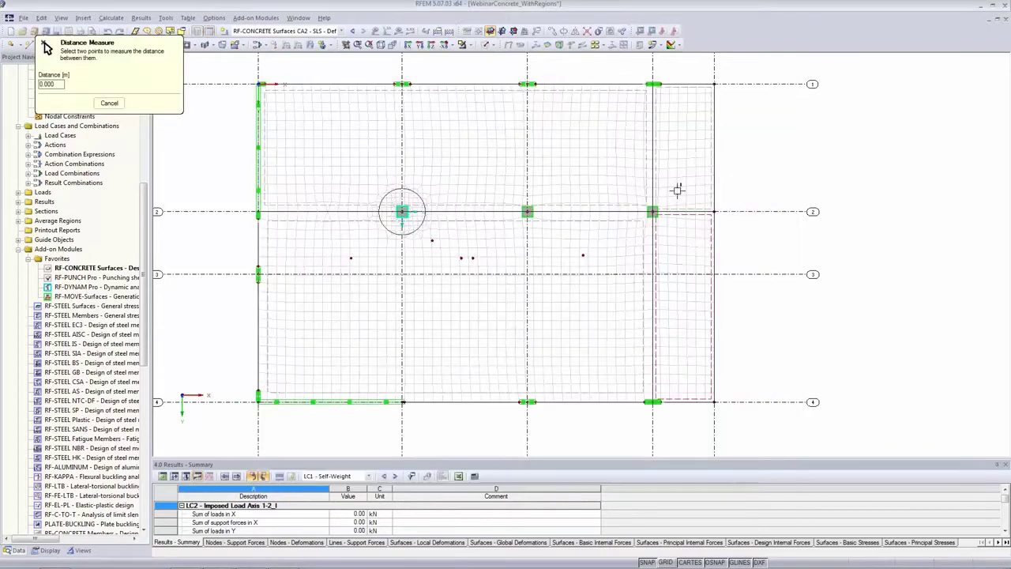
{"action": "left_click", "coordinate": [653, 211]}
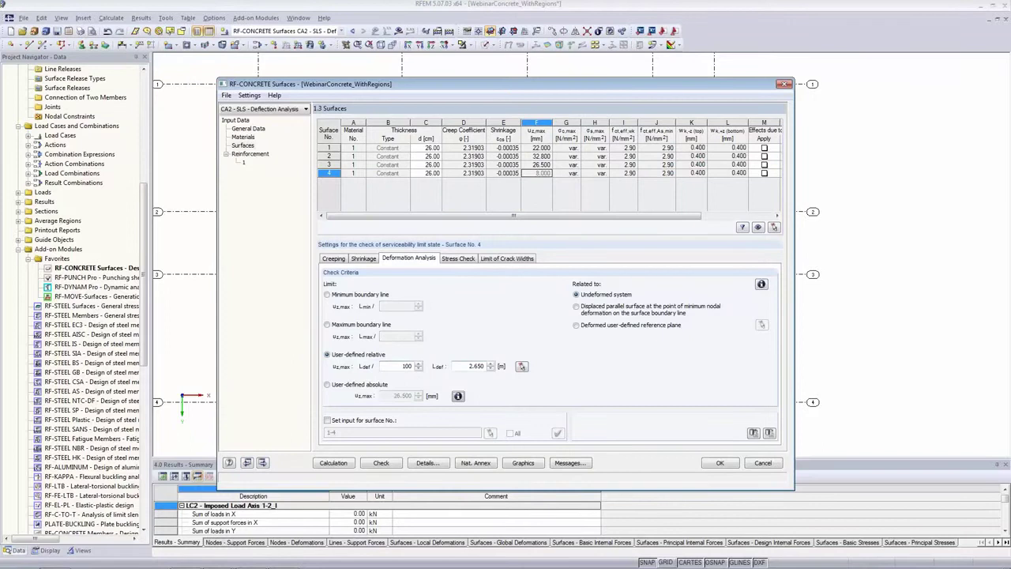
{"action": "left_click", "coordinate": [534, 171]}
{"action": "left_click", "coordinate": [534, 164]}
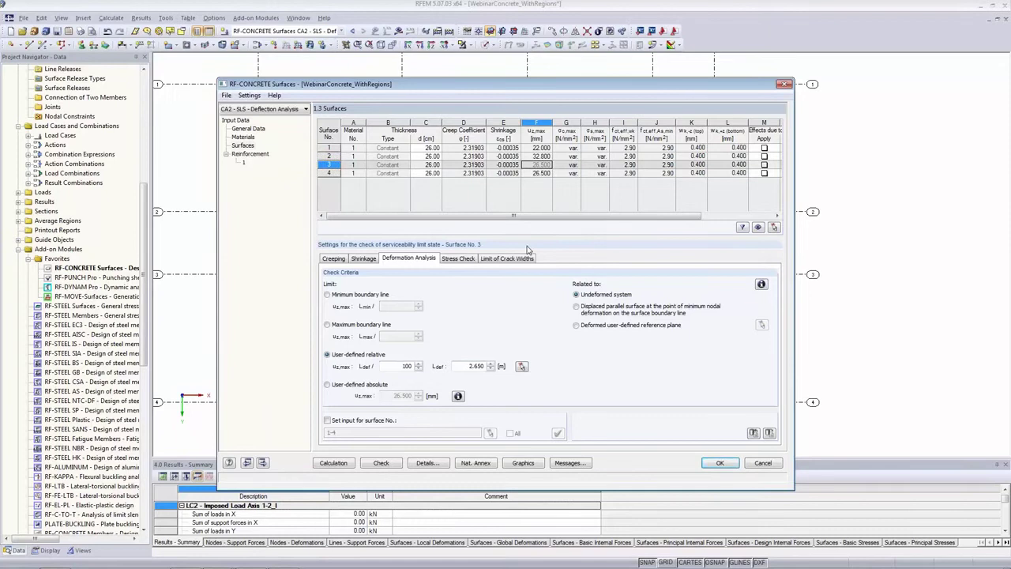
{"action": "left_click", "coordinate": [333, 463]}
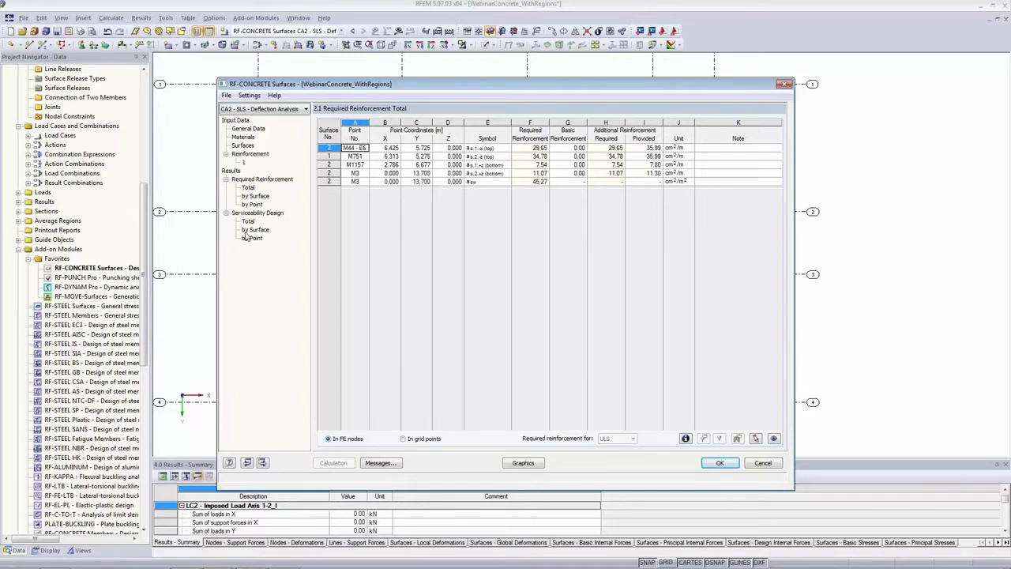
Display the slab's local z-deformation from the deflection analysis case in the graphics.
{"action": "left_click", "coordinate": [534, 466]}
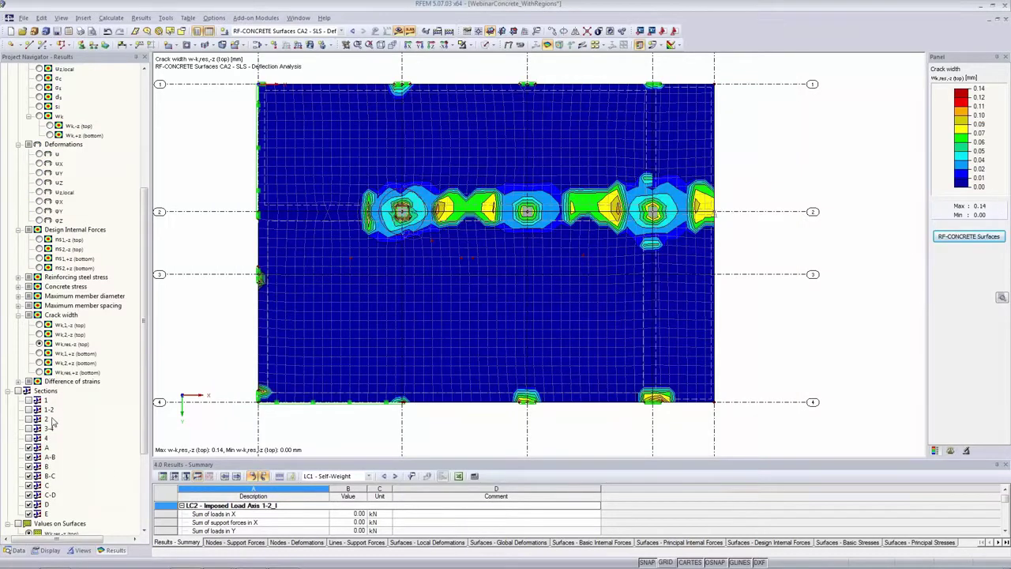
{"action": "scroll", "coordinate": [27, 425], "scroll_direction": "down", "scroll_amount": 1}
{"action": "scroll", "coordinate": [27, 428], "scroll_direction": "up", "scroll_amount": 6}
{"action": "left_click", "coordinate": [62, 286]}
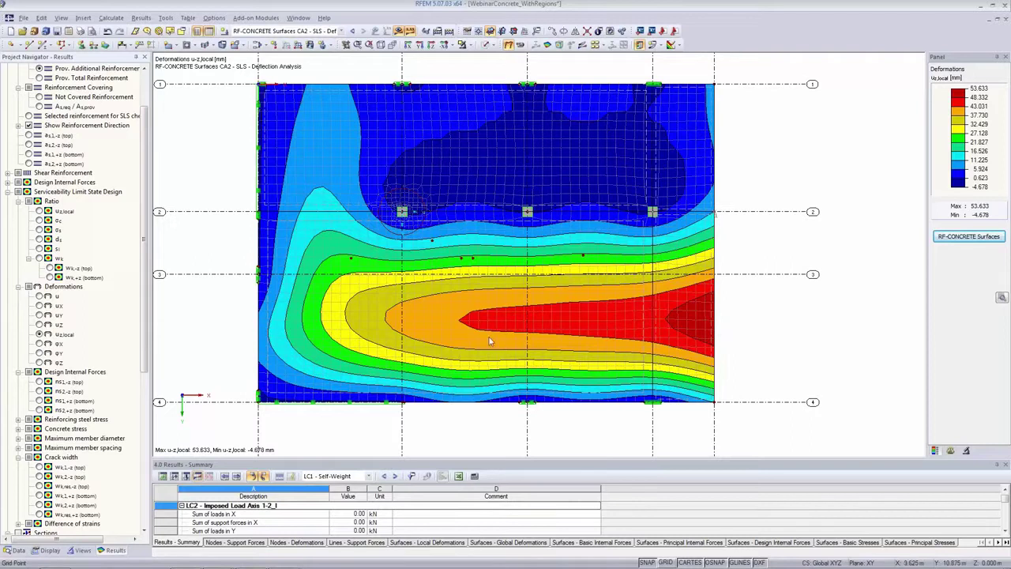
Switch off the result sections of the lettered axes A to E.
{"action": "scroll", "coordinate": [47, 476], "scroll_direction": "down", "scroll_amount": 8}
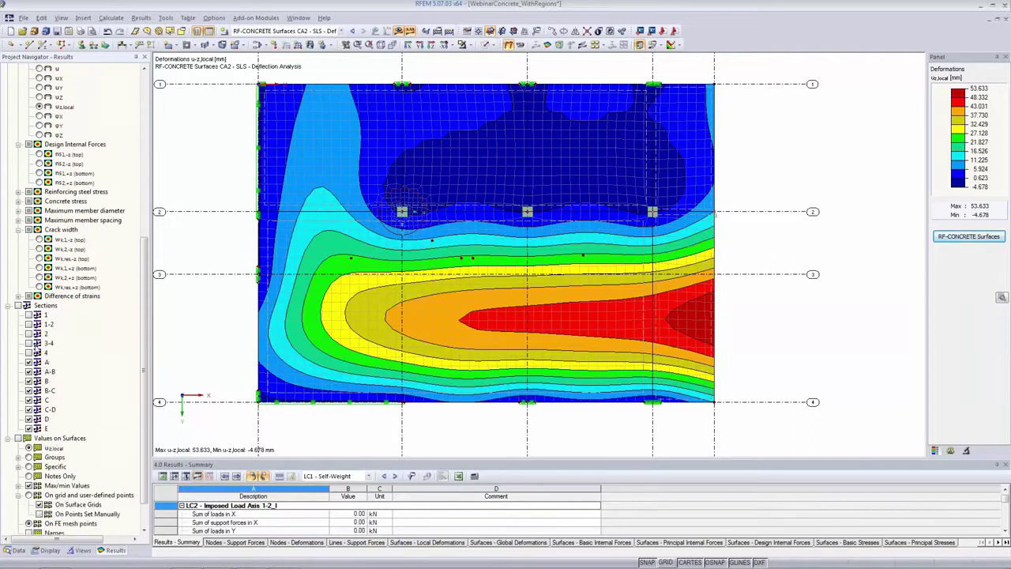
{"action": "left_click", "coordinate": [29, 381]}
{"action": "left_click", "coordinate": [28, 390]}
{"action": "left_click", "coordinate": [28, 400]}
{"action": "left_click", "coordinate": [28, 409]}
{"action": "left_click", "coordinate": [28, 419]}
{"action": "left_click", "coordinate": [28, 428]}
Examine section 3-4's local z-deformation in its result diagram, with the x-orientation reversed and the diagram scale enlarged.
{"action": "double_click", "coordinate": [48, 342]}
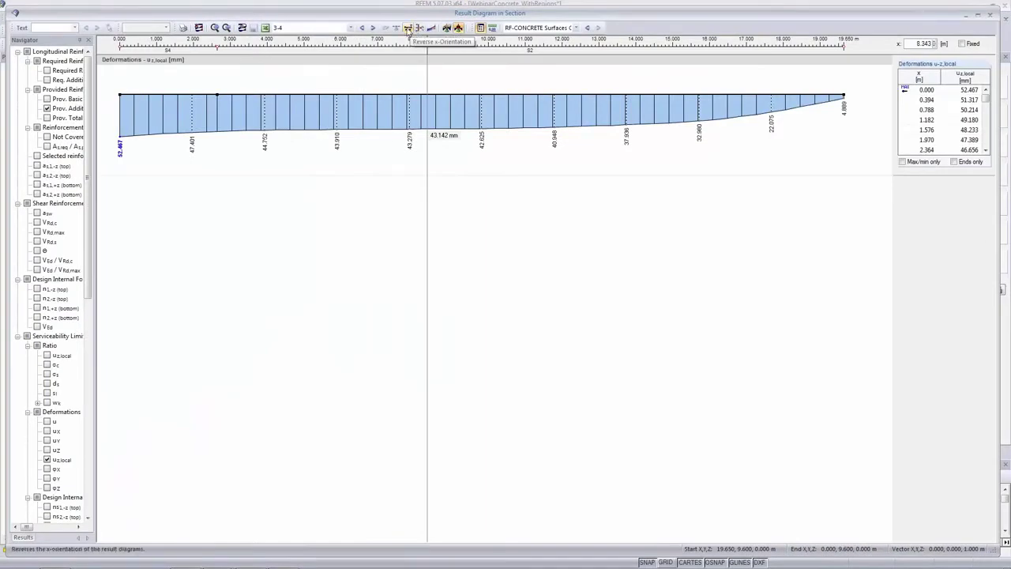
{"action": "left_click", "coordinate": [408, 28]}
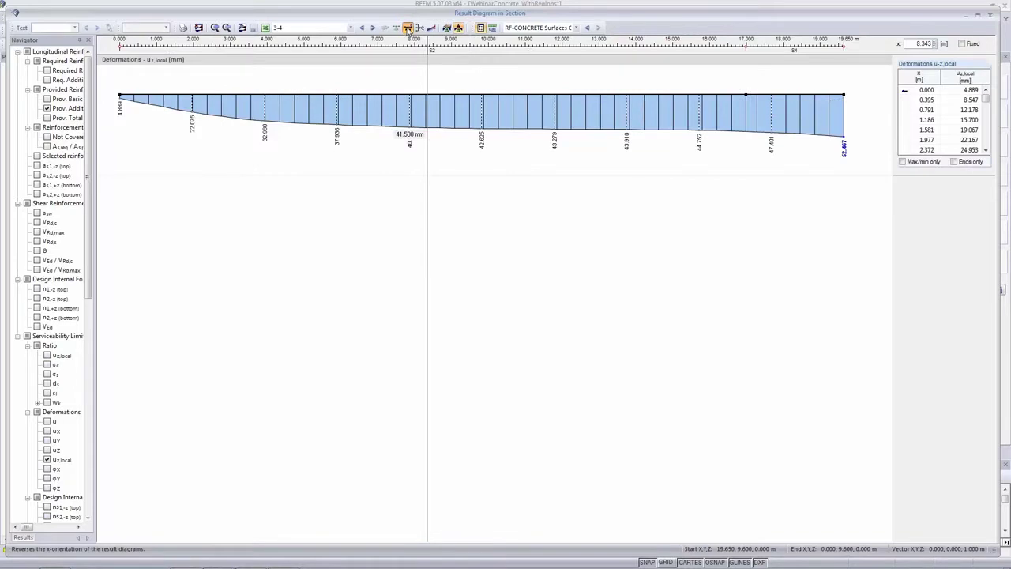
{"action": "left_click", "coordinate": [214, 28]}
{"action": "left_click", "coordinate": [214, 28]}
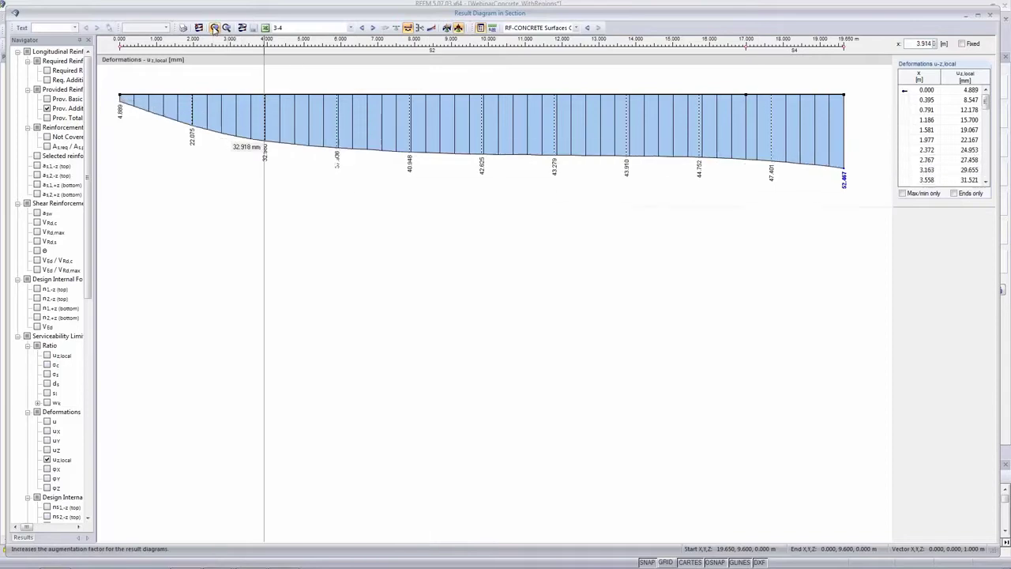
{"action": "left_click", "coordinate": [214, 28]}
{"action": "left_click", "coordinate": [214, 28]}
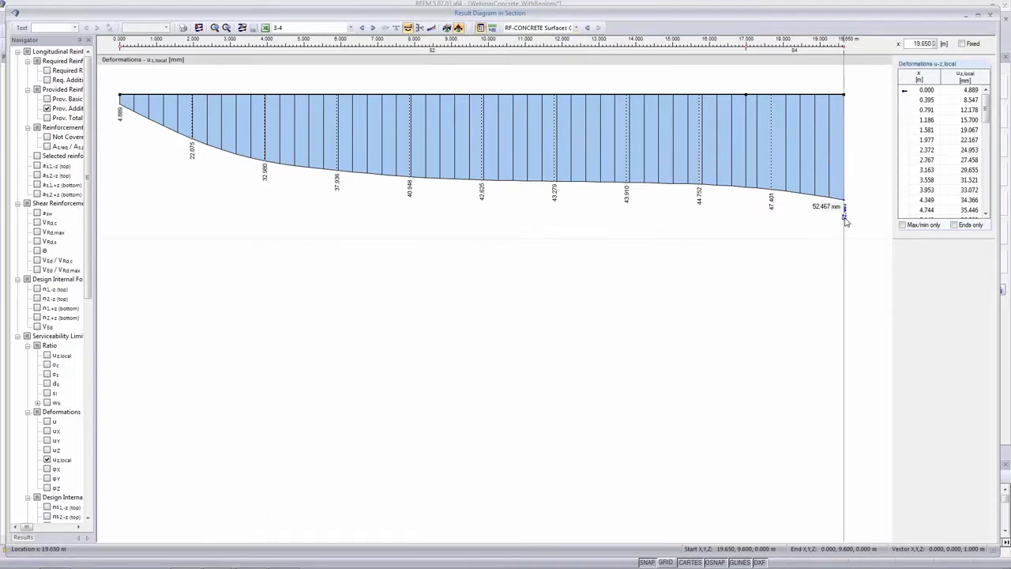
{"action": "left_click", "coordinate": [986, 16]}
{"action": "left_click", "coordinate": [988, 17]}
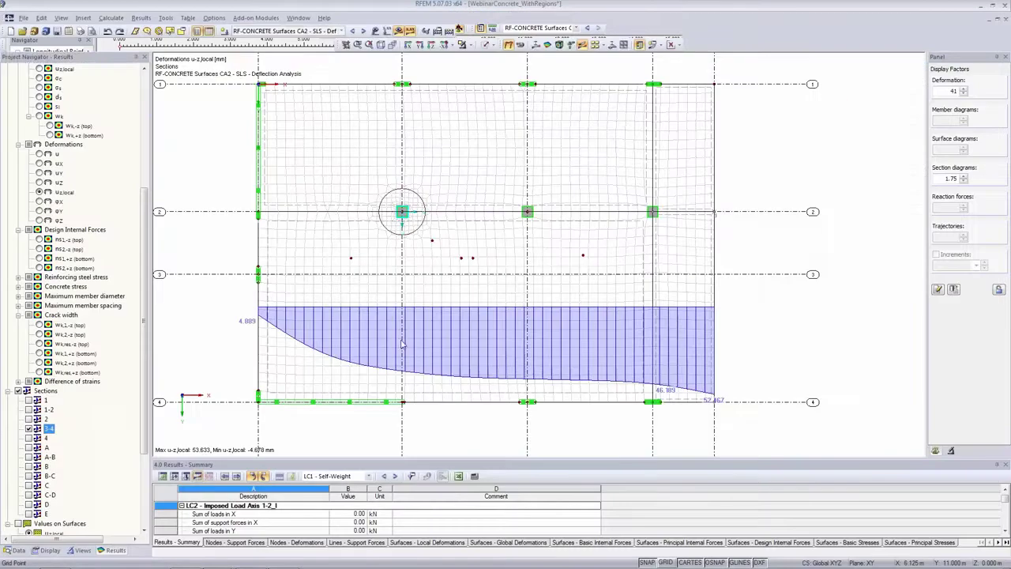
Return the slab view from the section diagram to the coloured contour display of local z-deformations.
{"action": "left_click", "coordinate": [9, 550]}
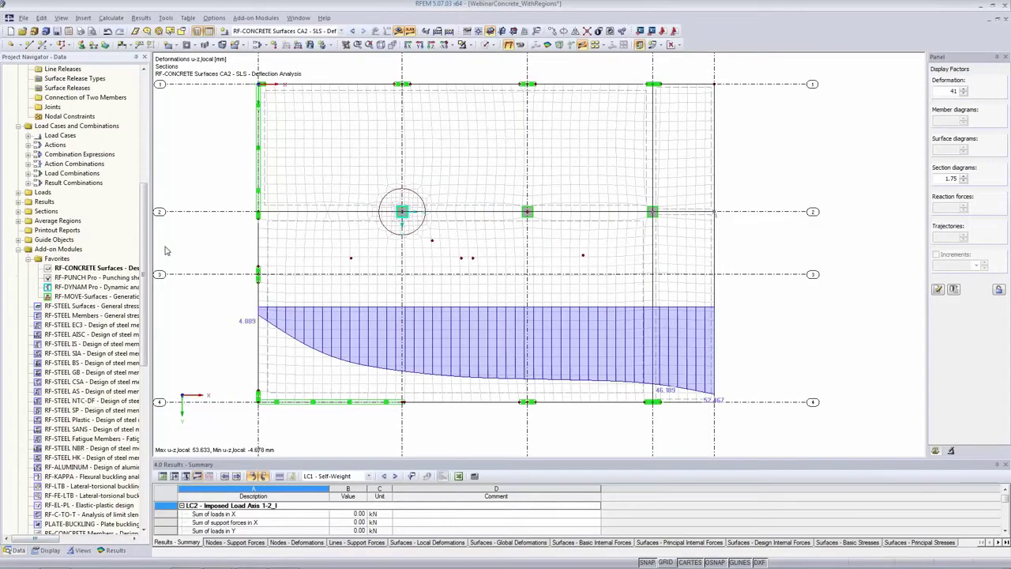
{"action": "left_click", "coordinate": [676, 45]}
{"action": "left_click", "coordinate": [698, 60]}
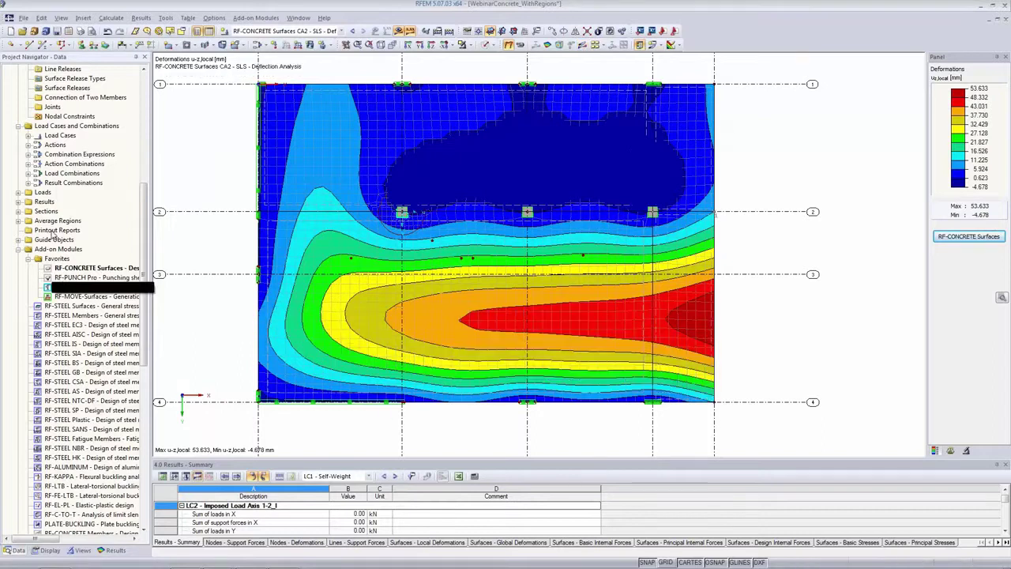
Copy the RF-CONCRETE Surfaces case CA2 to a new case 3 described as "SLS - Deformation, t = 33cm".
{"action": "double_click", "coordinate": [88, 267]}
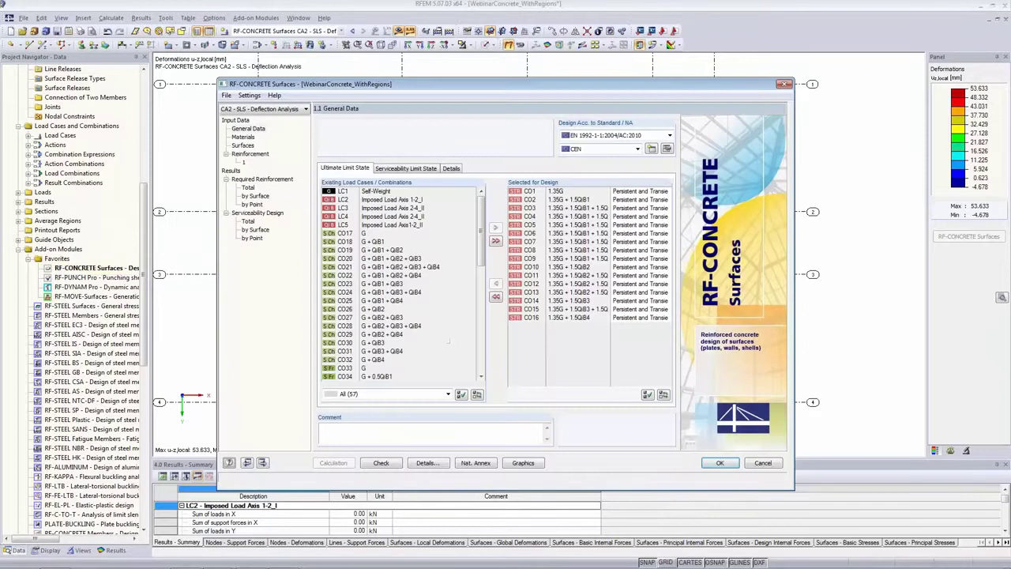
{"action": "left_click", "coordinate": [226, 95]}
{"action": "left_click", "coordinate": [241, 133]}
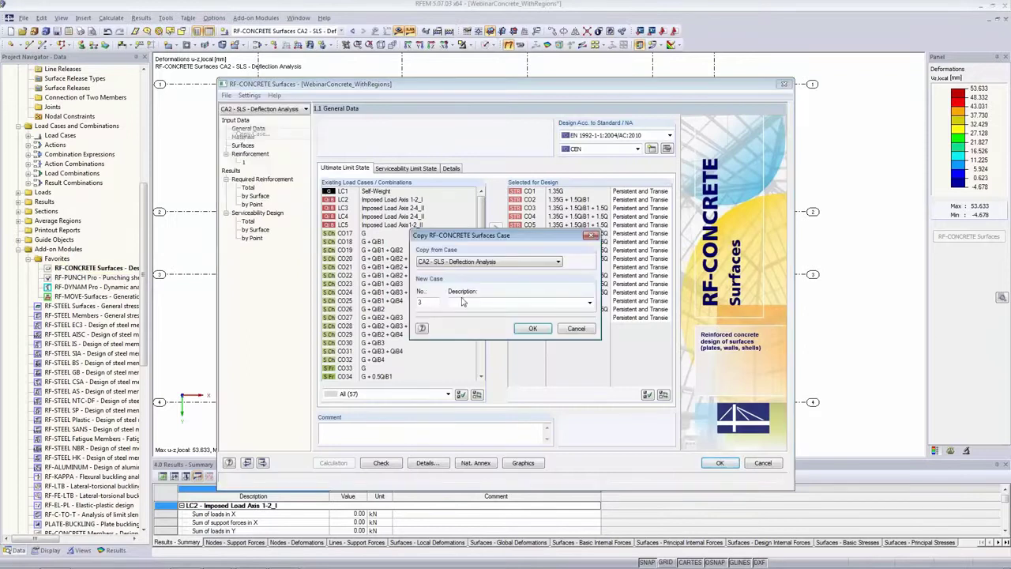
{"action": "left_click", "coordinate": [479, 303]}
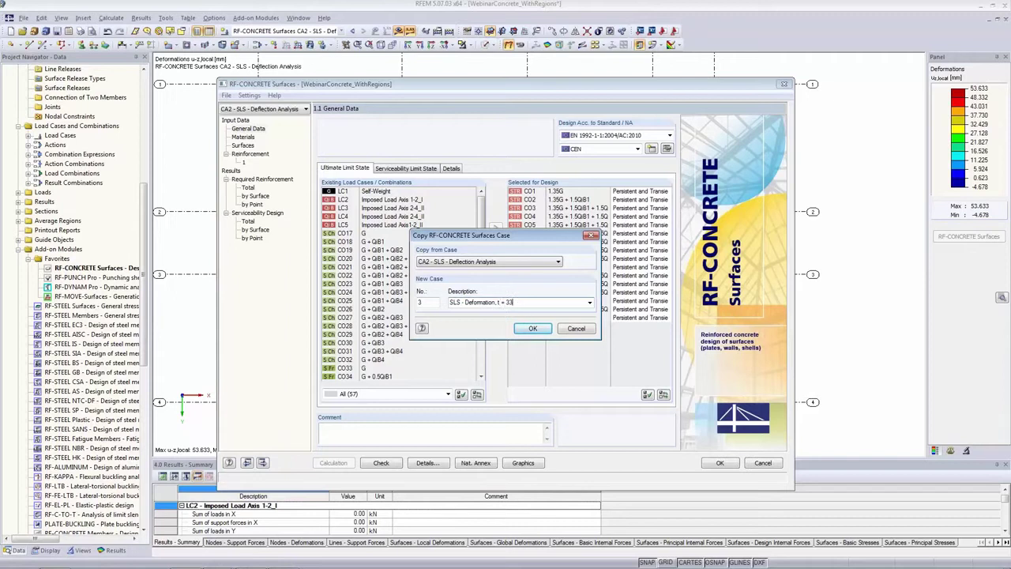
{"action": "left_click", "coordinate": [532, 328]}
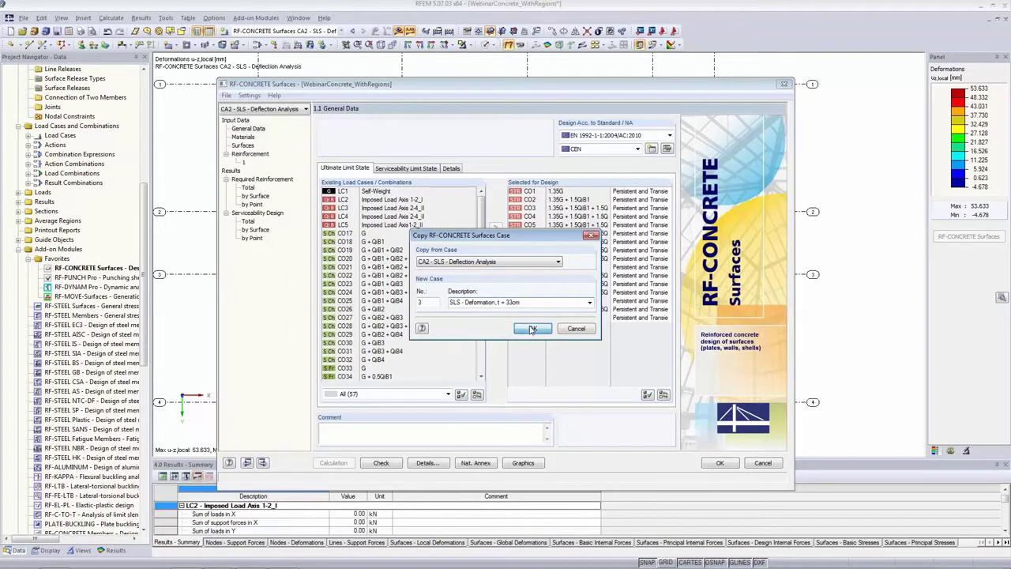
{"action": "left_click", "coordinate": [261, 133]}
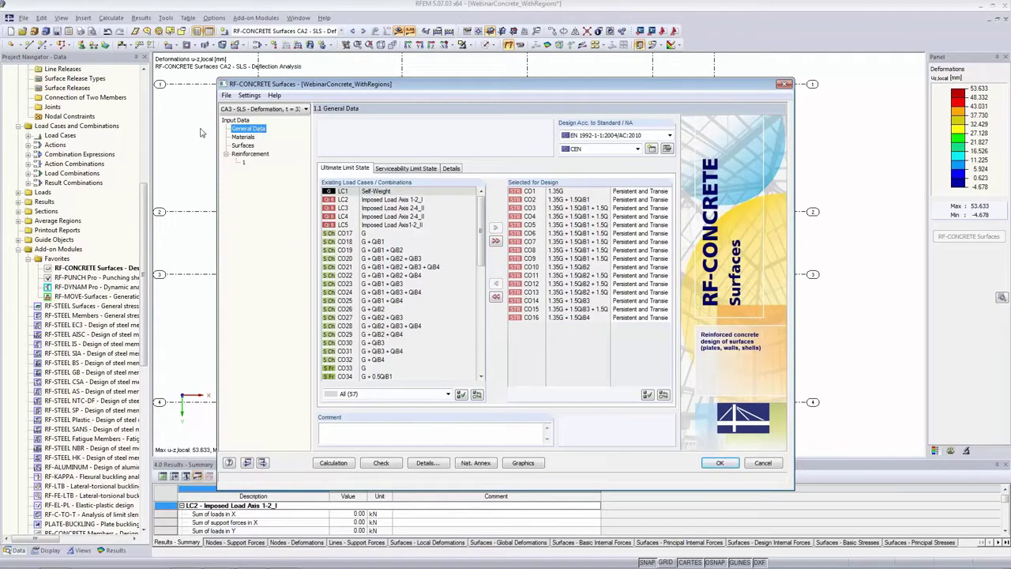
Set the thickness of surfaces 1 to 4 to 33 cm in the copied case.
{"action": "left_click", "coordinate": [241, 138]}
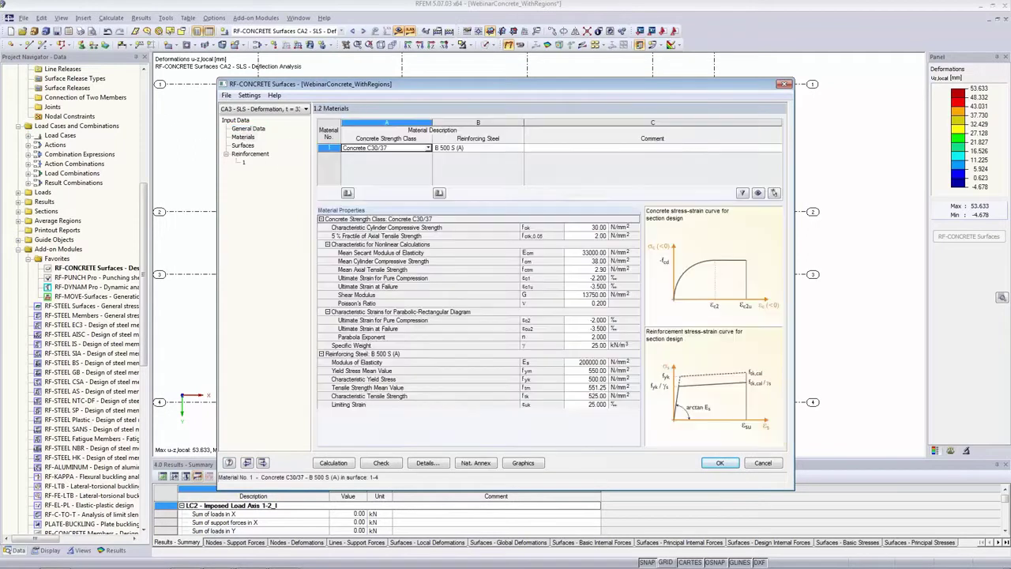
{"action": "left_click", "coordinate": [242, 145]}
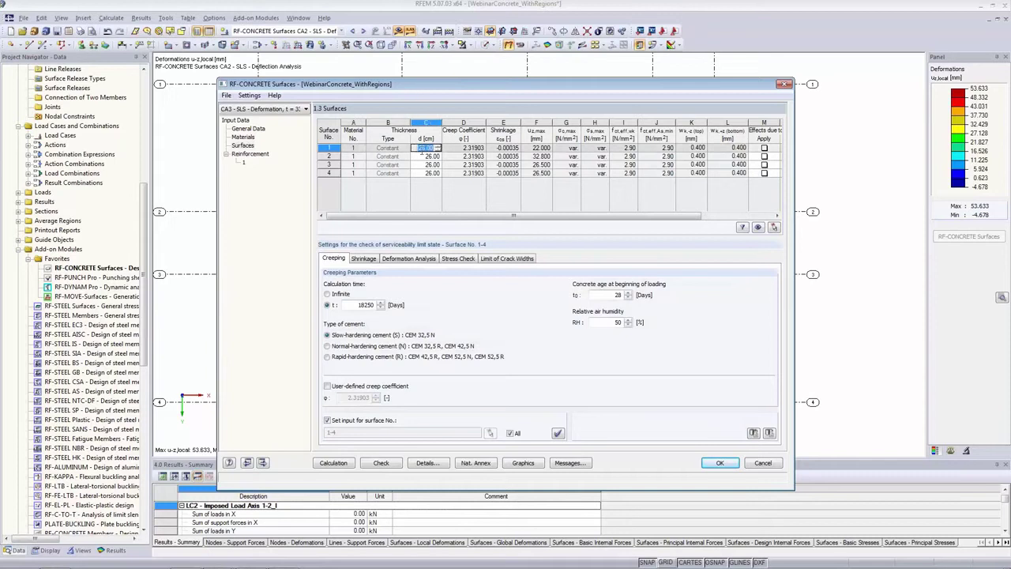
{"action": "type", "text": "33"}
{"action": "key", "text": "Return"}
{"action": "type", "text": "33"}
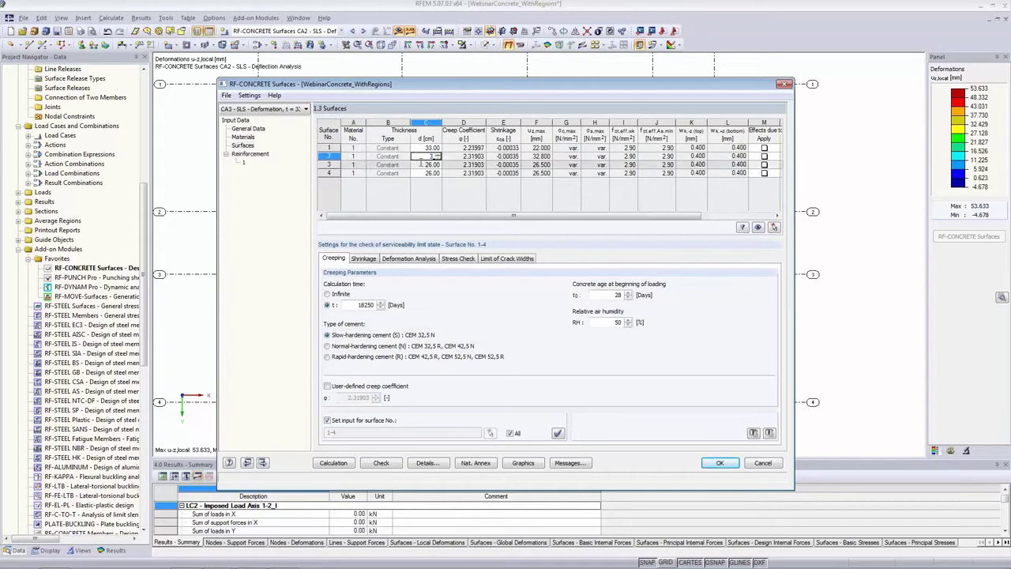
{"action": "key", "text": "Return"}
{"action": "type", "text": "33"}
{"action": "key", "text": "Return"}
{"action": "key", "text": "Return"}
{"action": "type", "text": "33"}
{"action": "key", "text": "Return"}
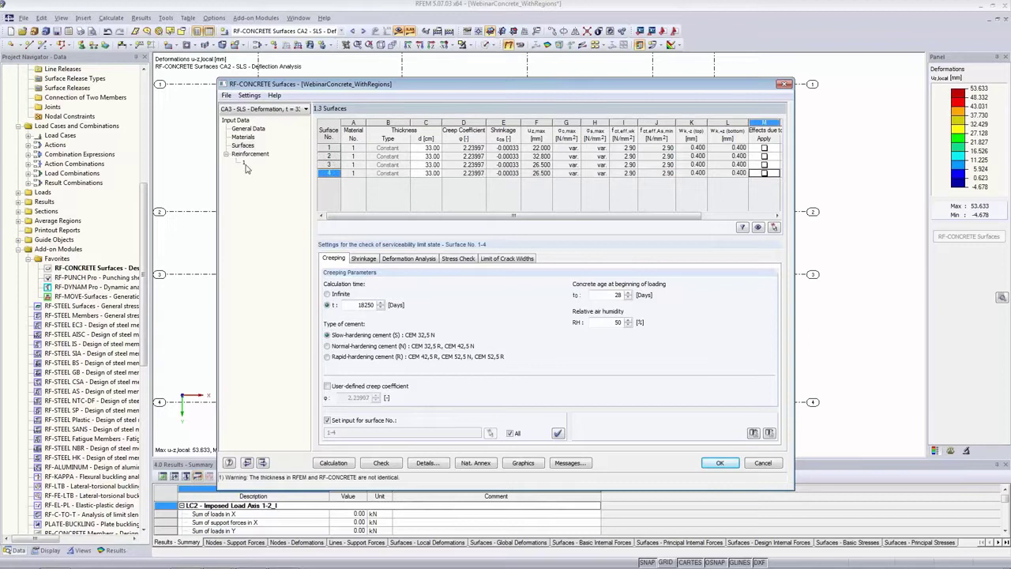
Calculate the copied case and display its local z-deformations on the slab.
{"action": "left_click", "coordinate": [324, 464]}
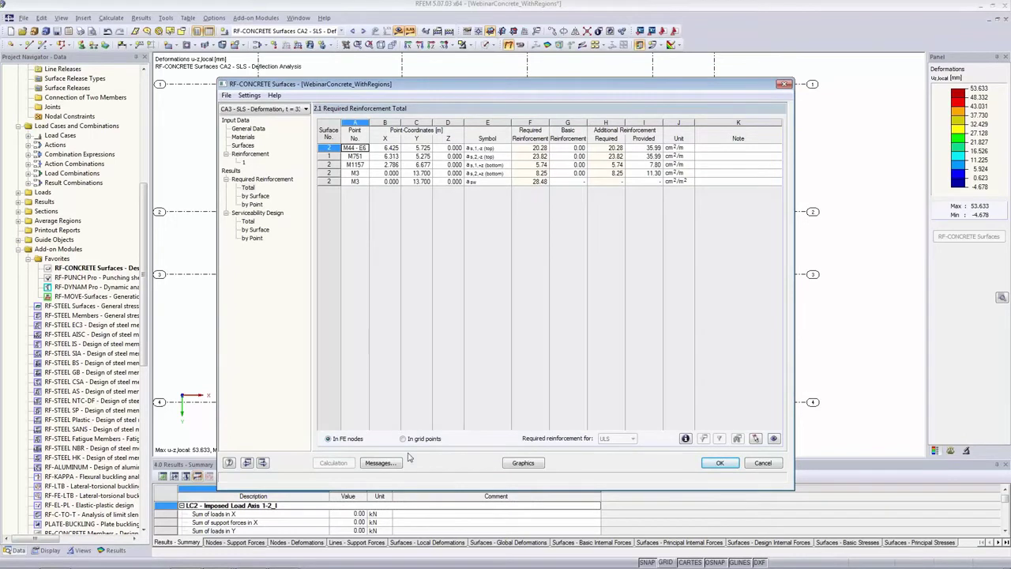
{"action": "left_click", "coordinate": [523, 463]}
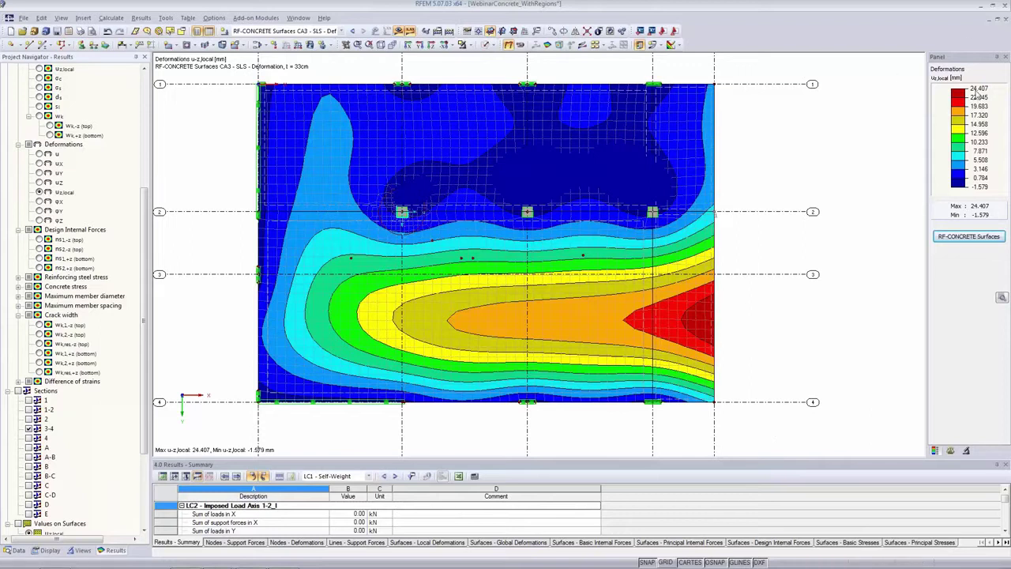
{"action": "left_click", "coordinate": [17, 549]}
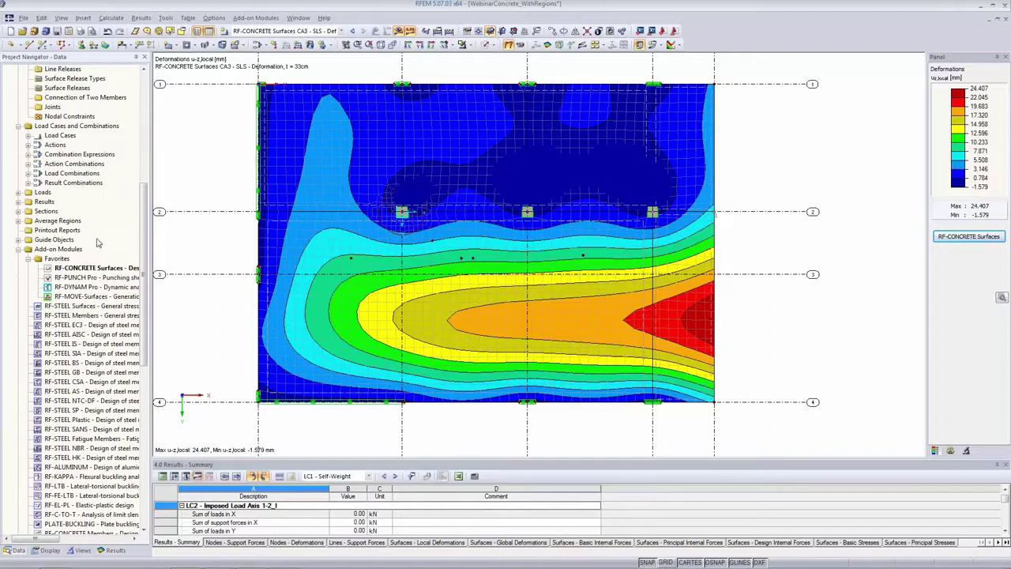
Reopen the RF-CONCRETE Surfaces case and review the deformation analysis limits and reference lengths of surfaces 1 to 4.
{"action": "double_click", "coordinate": [99, 268]}
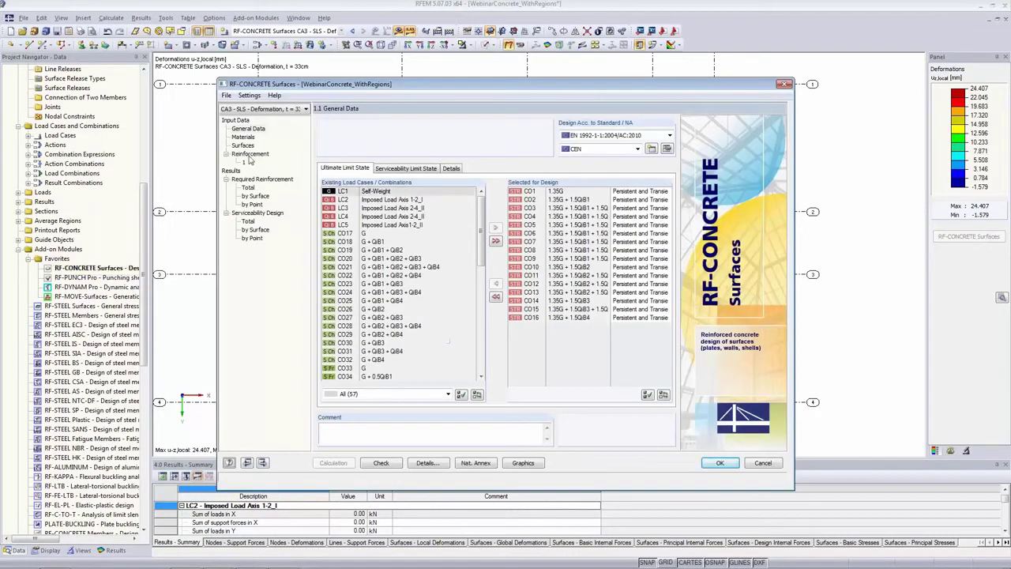
{"action": "left_click", "coordinate": [430, 171]}
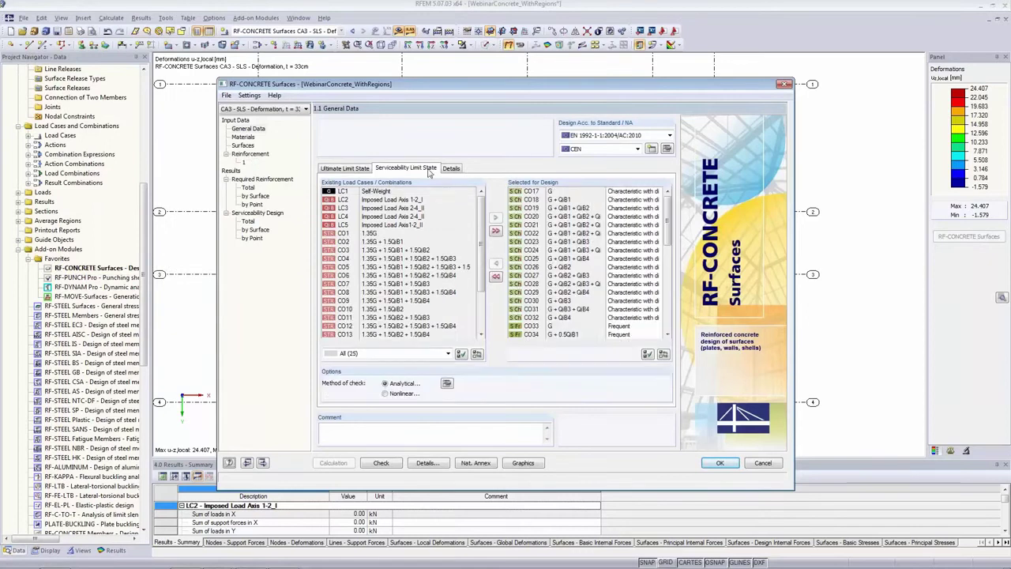
{"action": "left_click", "coordinate": [243, 145]}
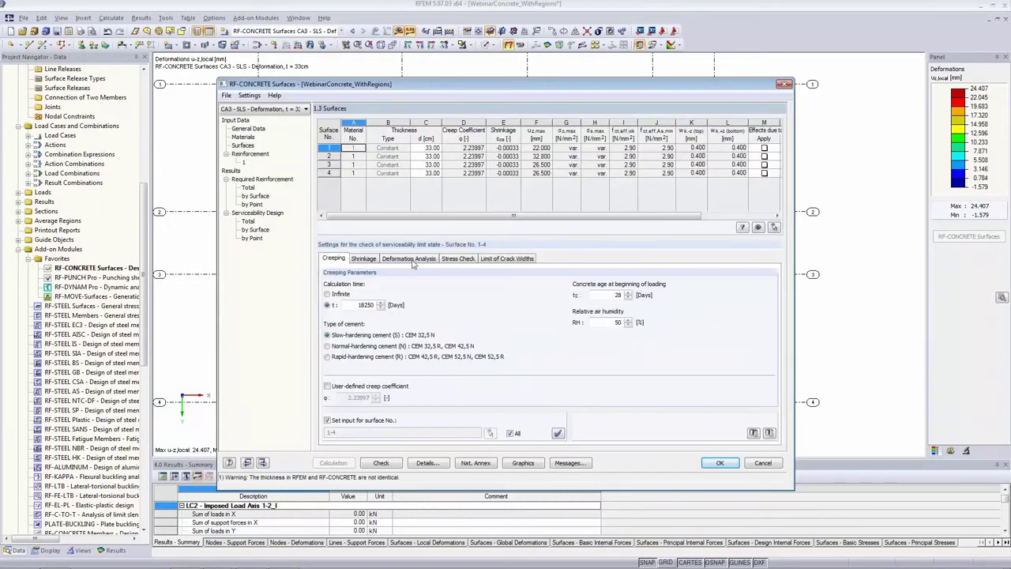
{"action": "left_click", "coordinate": [417, 261]}
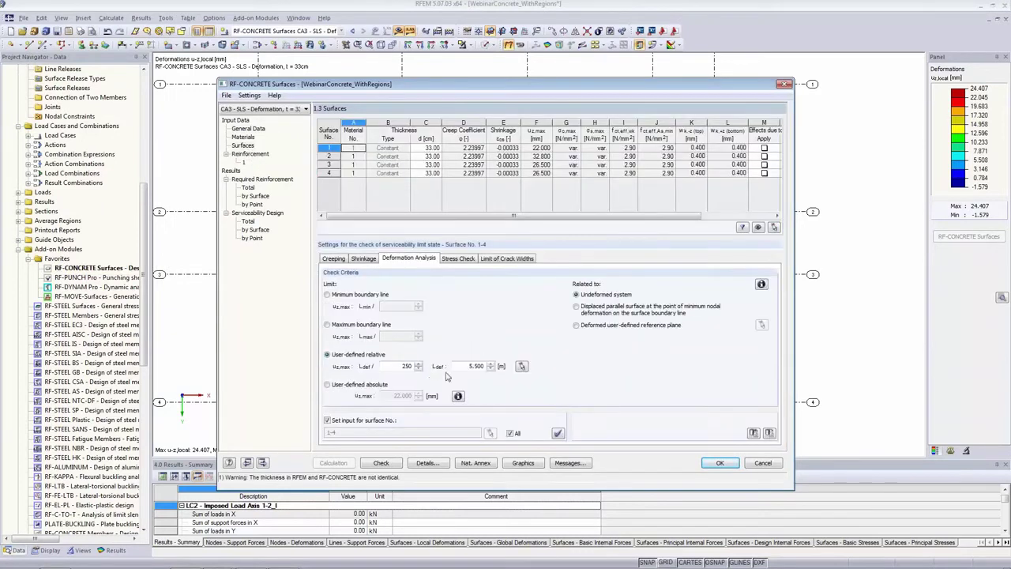
{"action": "left_click", "coordinate": [544, 148]}
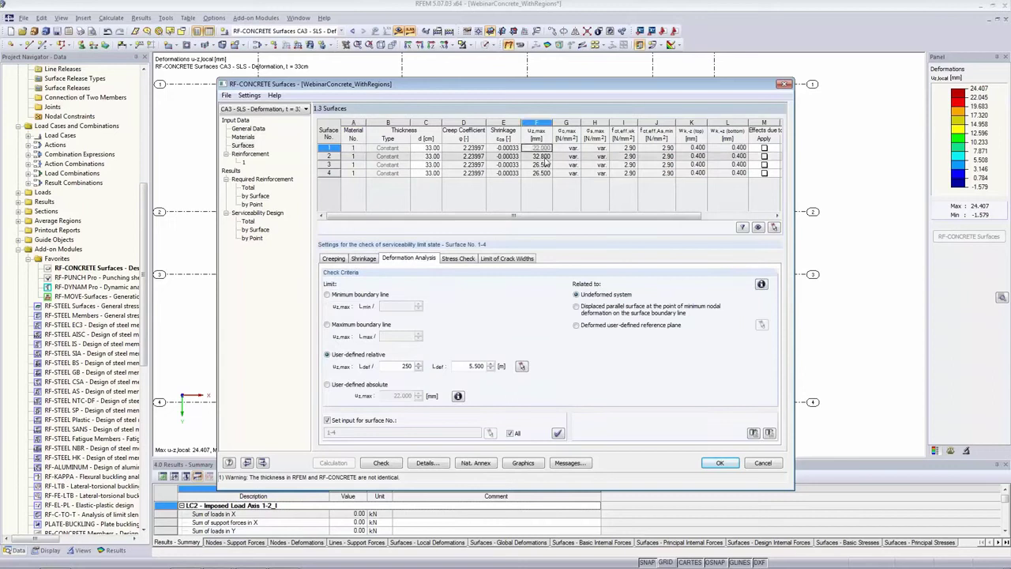
{"action": "left_click", "coordinate": [540, 174]}
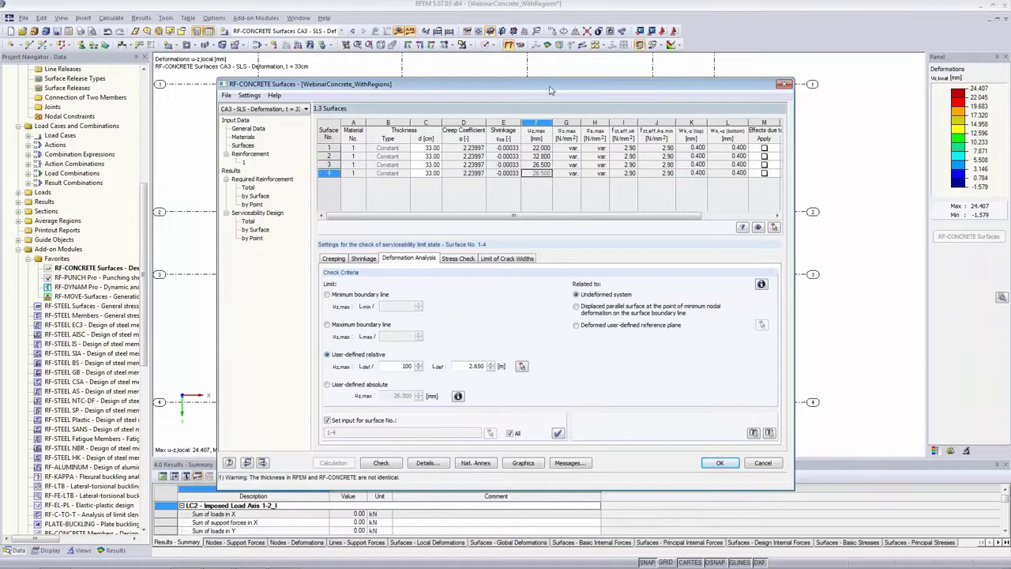
{"action": "left_click_drag", "start_coordinate": [551, 88], "coordinate": [547, 245]}
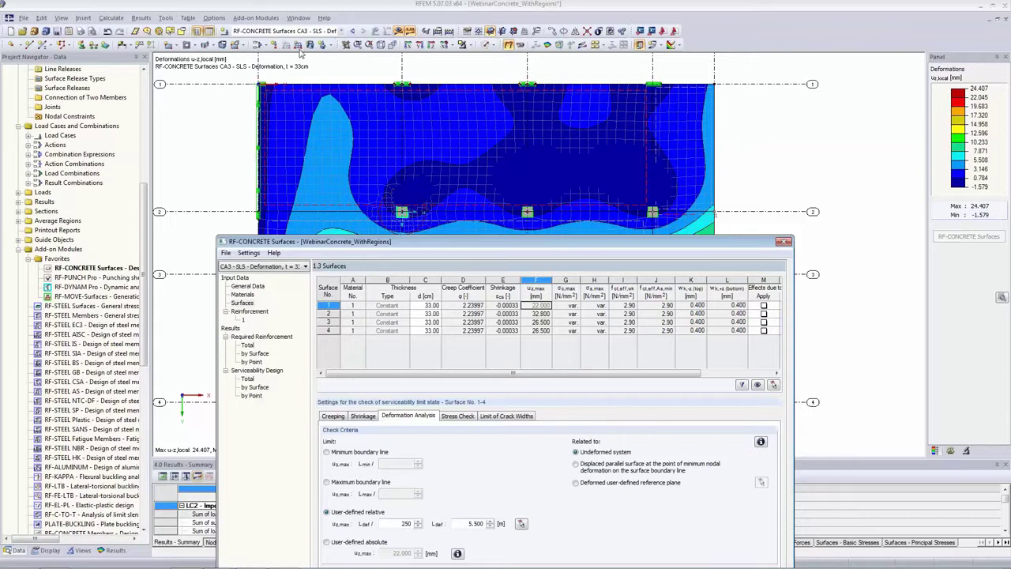
{"action": "left_click", "coordinate": [541, 313]}
{"action": "left_click_drag", "start_coordinate": [535, 242], "coordinate": [541, 120]}
{"action": "left_click", "coordinate": [536, 198]}
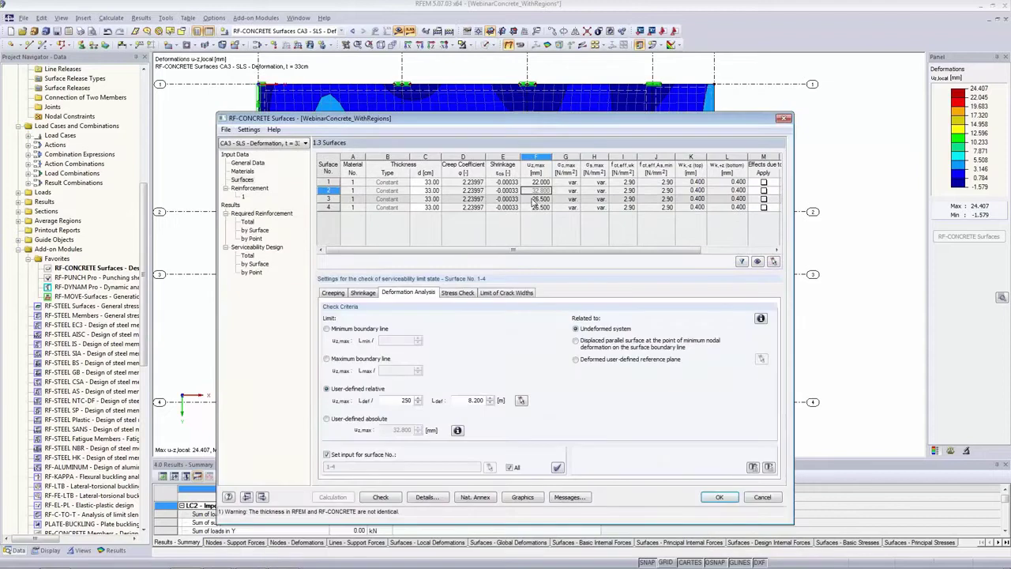
{"action": "key", "text": "Down"}
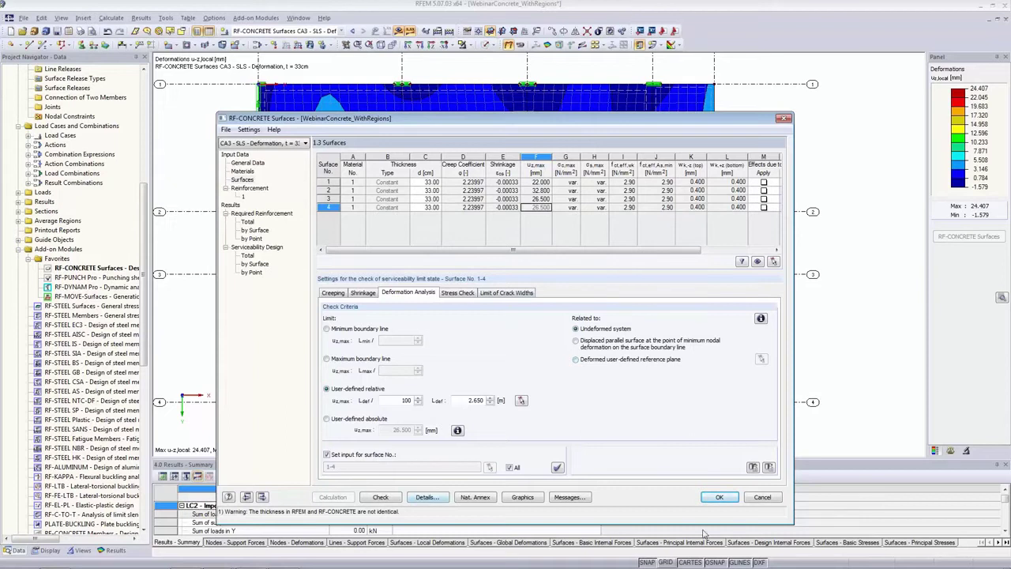
{"action": "left_click", "coordinate": [719, 497]}
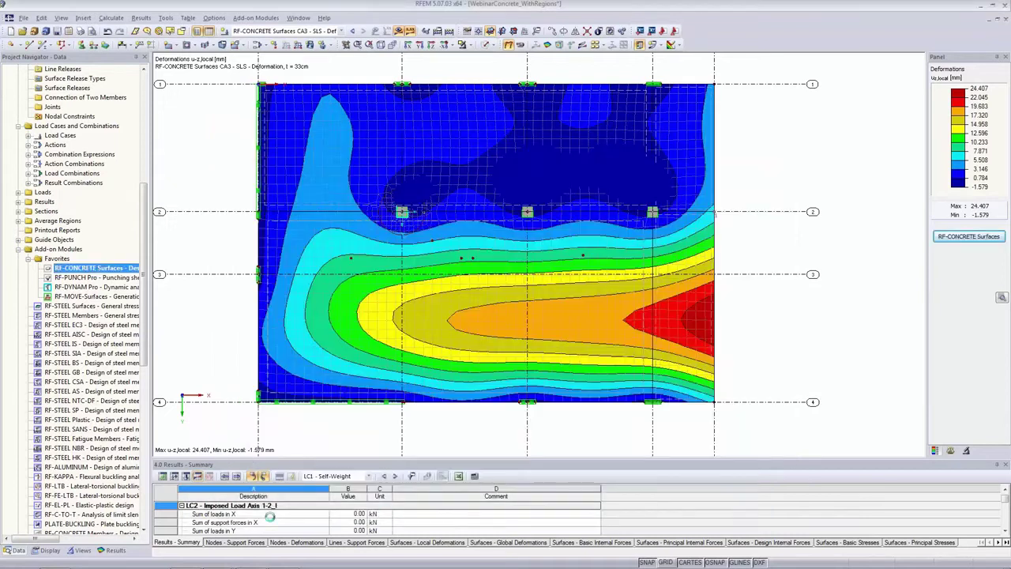
Display the serviceability design ratio for local z-deformation on the slab and look through the result types.
{"action": "scroll", "coordinate": [79, 261], "scroll_direction": "down", "scroll_amount": 5}
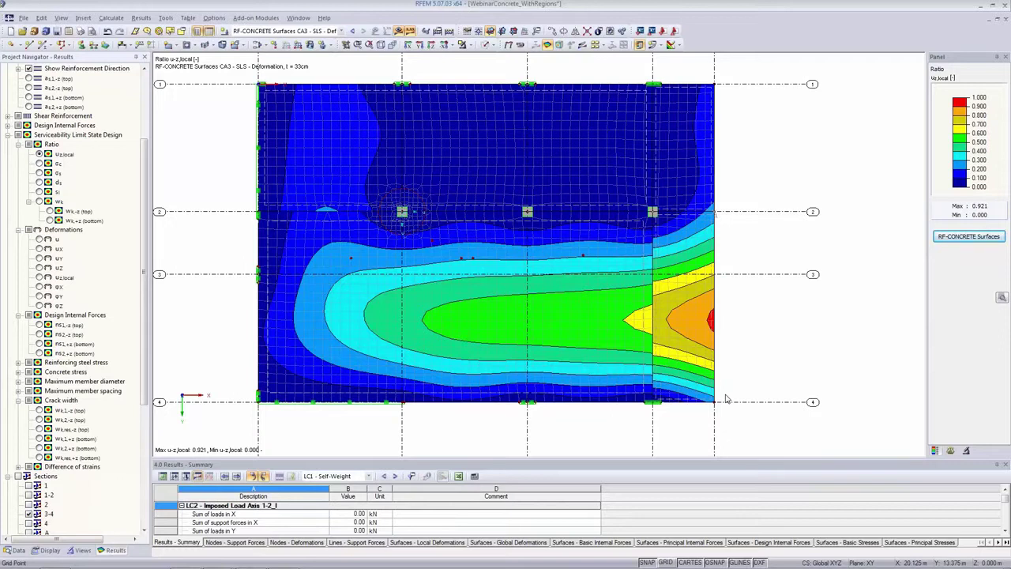
{"action": "scroll", "coordinate": [143, 235], "scroll_direction": "up", "scroll_amount": 1}
{"action": "scroll", "coordinate": [143, 235], "scroll_direction": "down", "scroll_amount": 3}
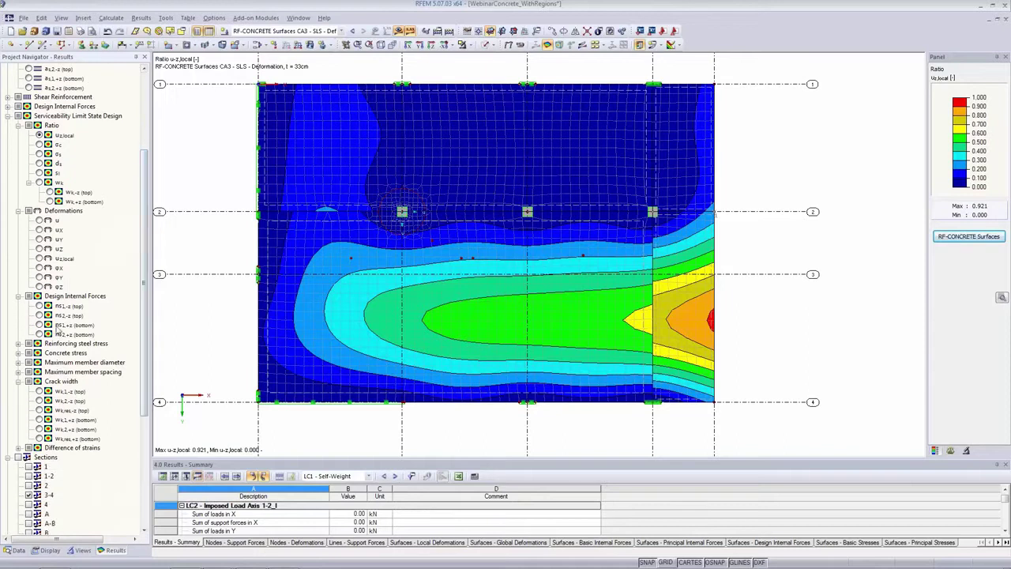
{"action": "left_click", "coordinate": [17, 550]}
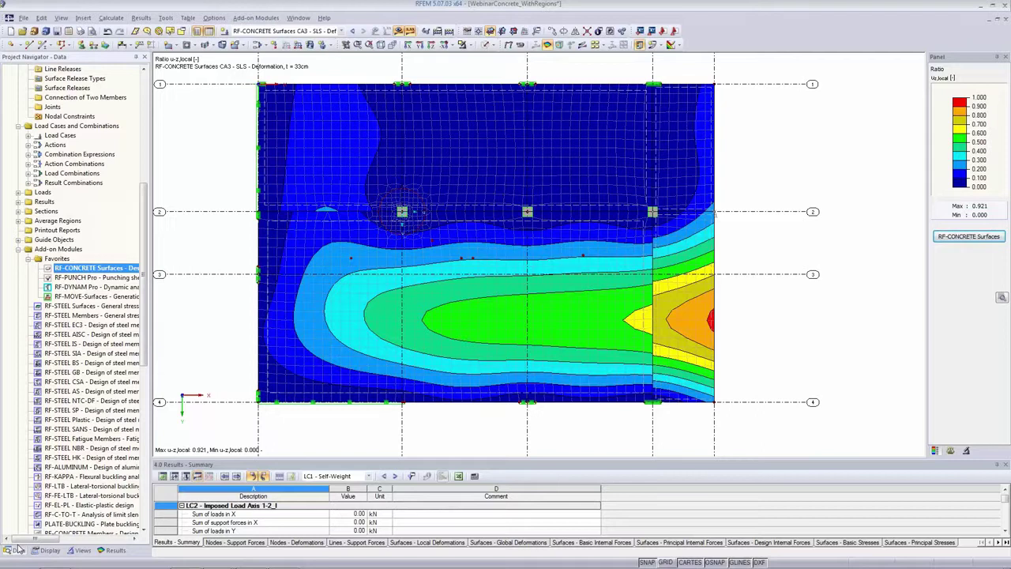
Copy the RF-CONCRETE Surfaces case CA3 to a new case 4 described "SLS - Deformation, l/500, t=33cm, T=60d".
{"action": "double_click", "coordinate": [71, 269]}
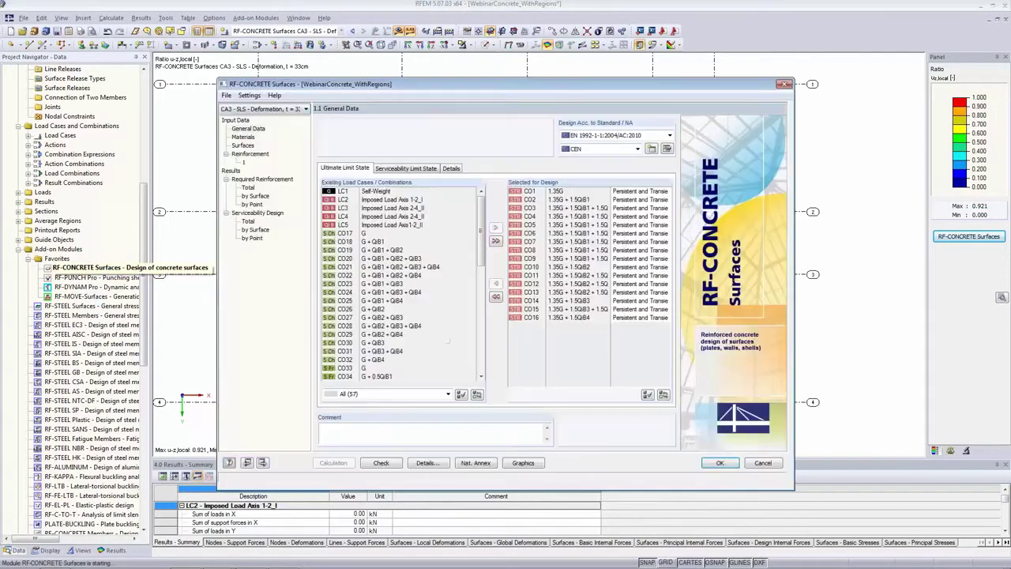
{"action": "left_click", "coordinate": [227, 96]}
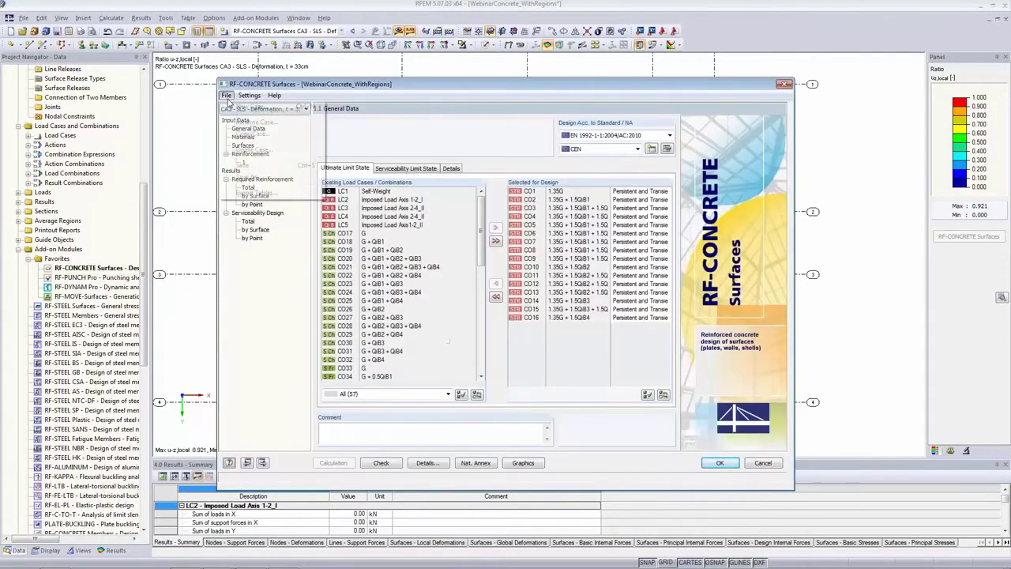
{"action": "left_click", "coordinate": [247, 131]}
{"action": "left_click", "coordinate": [485, 303]}
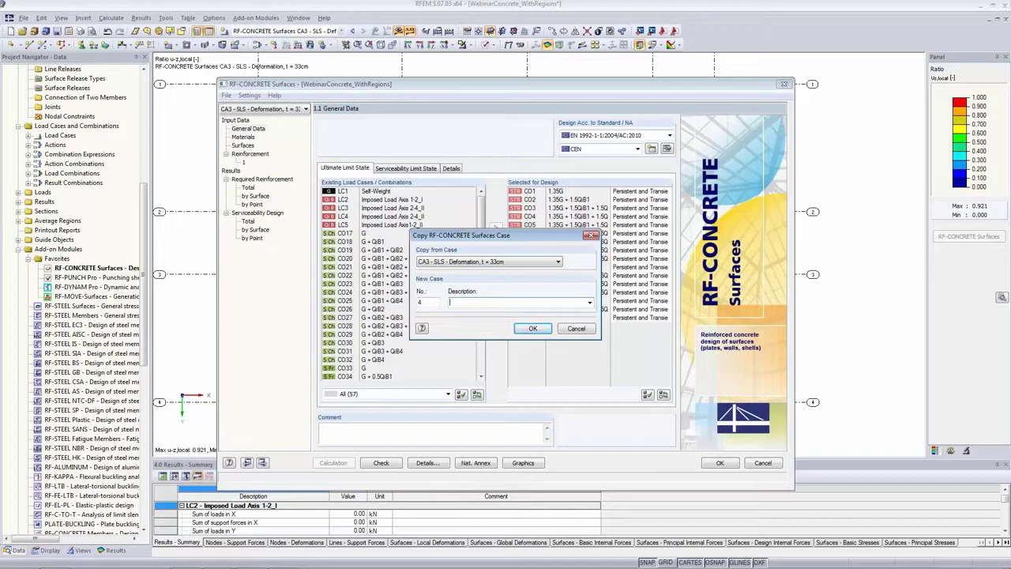
{"action": "type", "text": "SLS - Deformation, l/500, t=33cm, T=60d"}
{"action": "double_click", "coordinate": [560, 303]}
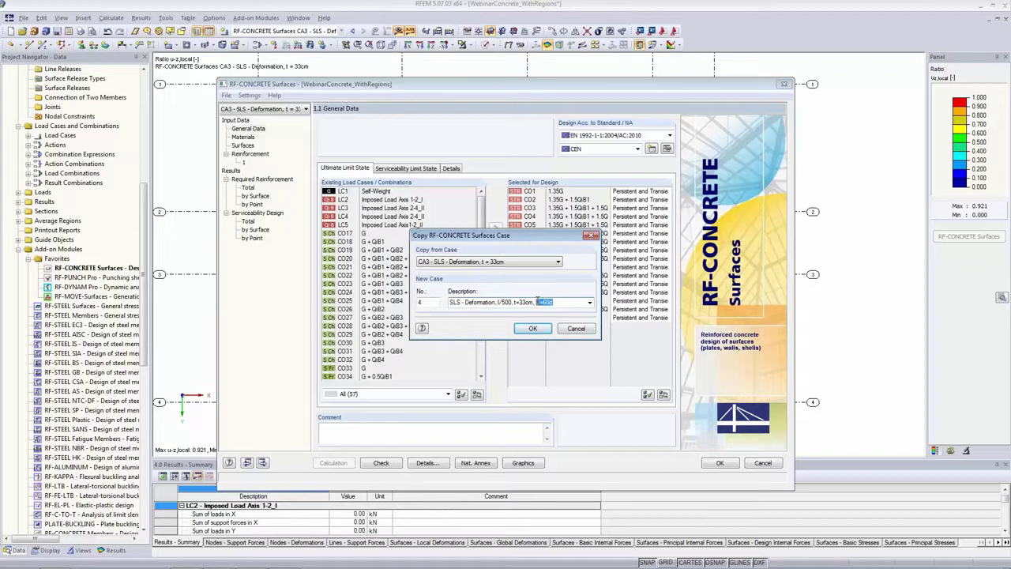
{"action": "left_click", "coordinate": [533, 329]}
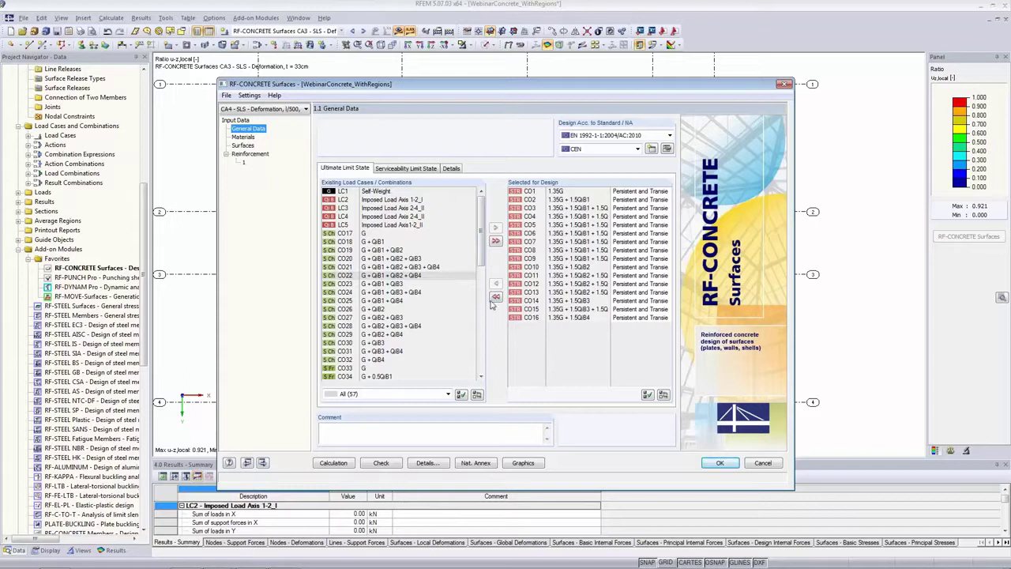
Replace the load combinations selected for the serviceability limit state design with only LC1 Self-Weight.
{"action": "key", "text": "ctrl+Tab"}
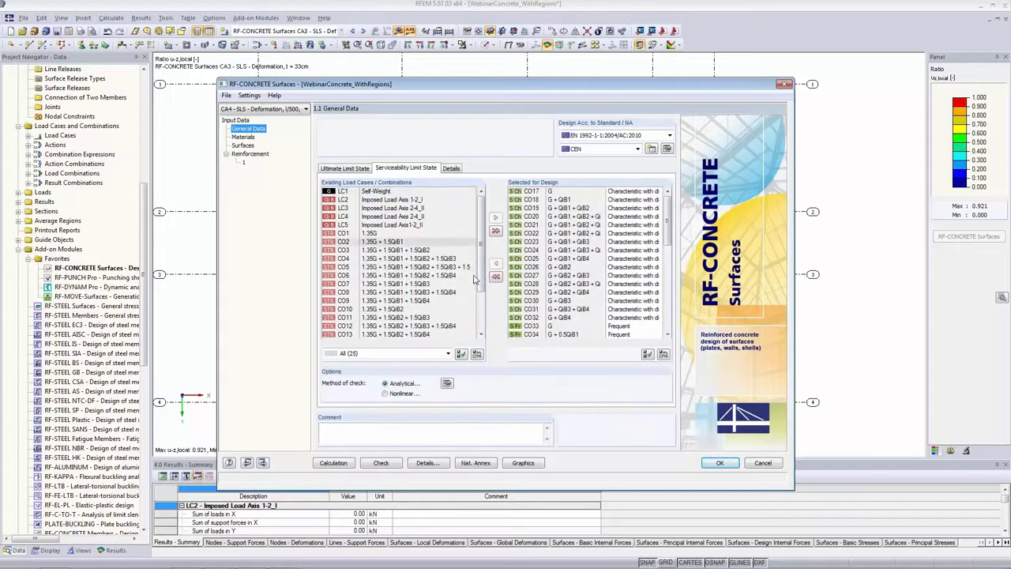
{"action": "left_click", "coordinate": [495, 277]}
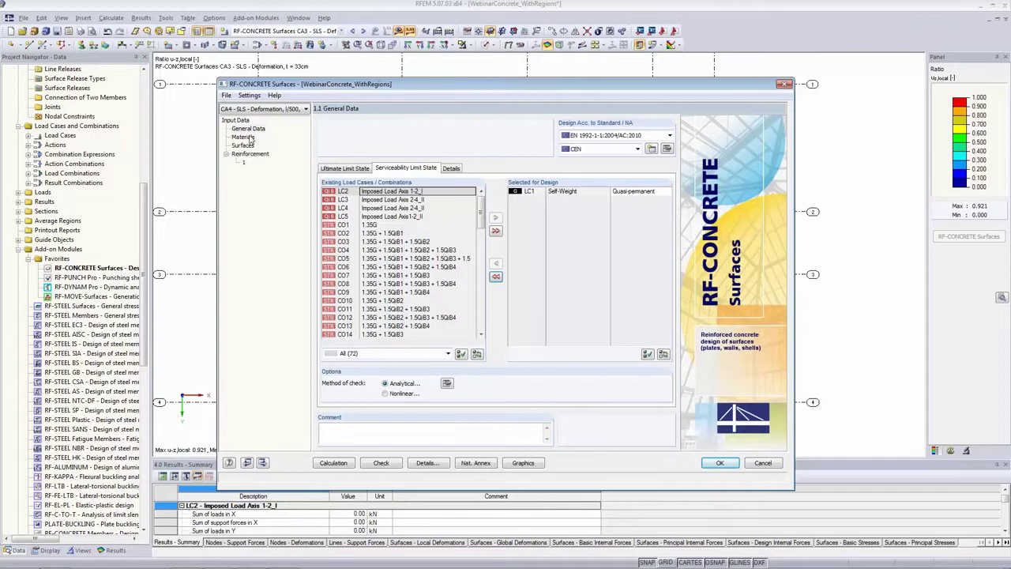
Set the creep calculation time and the considered concrete age for shrinkage to 60 days for surfaces 1-4.
{"action": "left_click", "coordinate": [250, 146]}
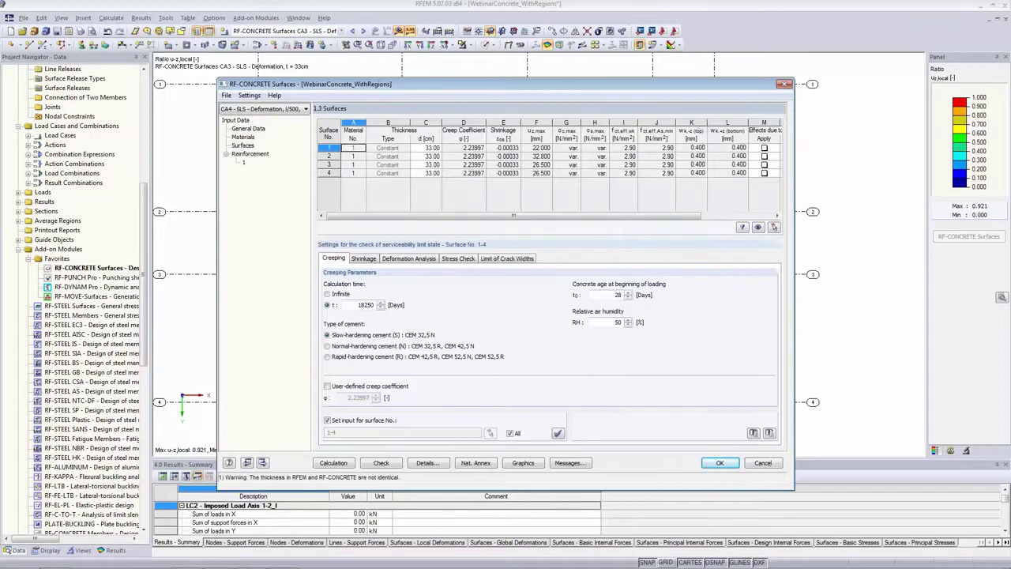
{"action": "left_click_drag", "start_coordinate": [357, 305], "coordinate": [458, 311]}
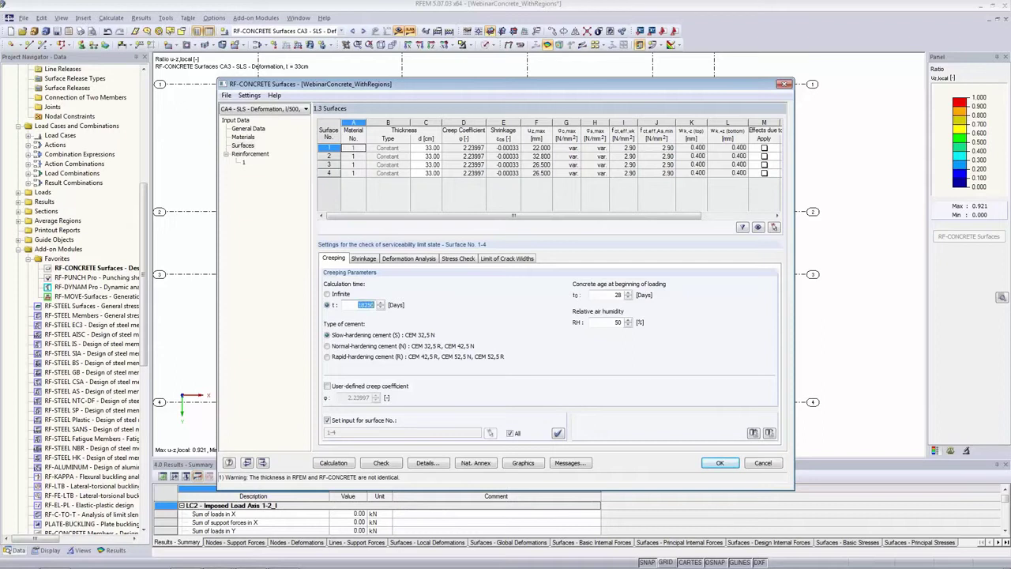
{"action": "type", "text": "60"}
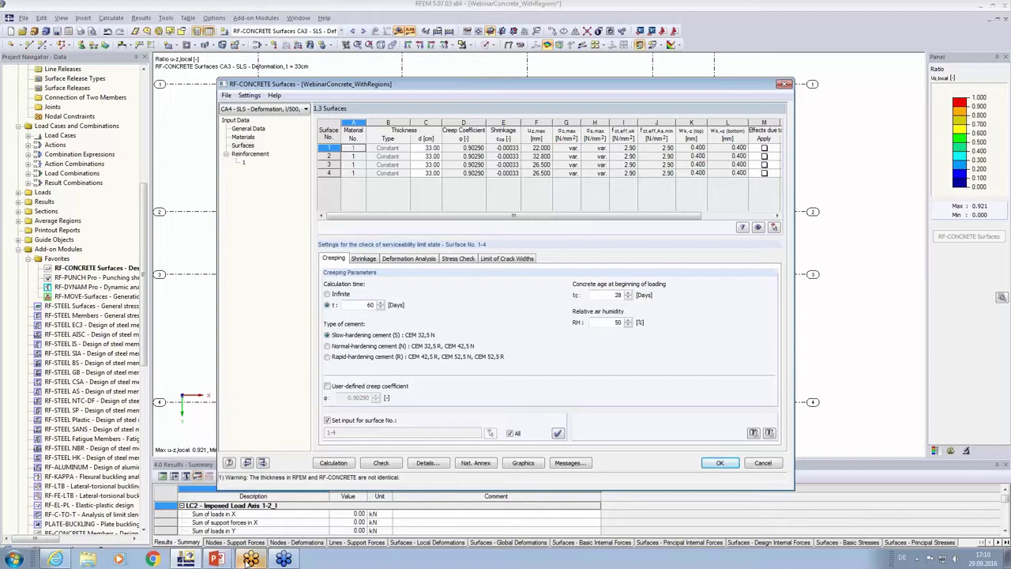
{"action": "left_click", "coordinate": [363, 258]}
{"action": "left_click_drag", "start_coordinate": [348, 304], "coordinate": [463, 315]}
{"action": "type", "text": "60"}
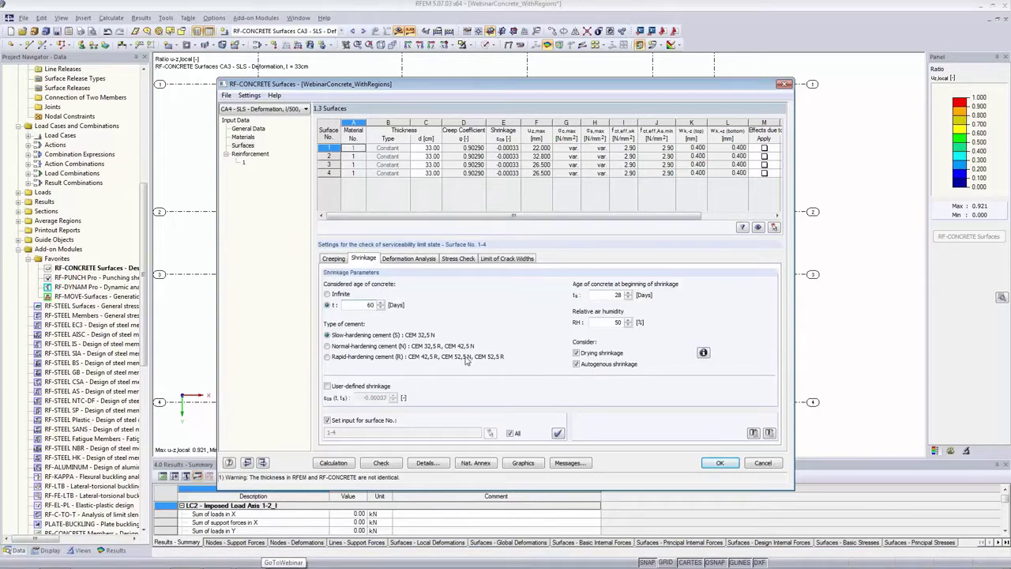
Calculate case CA4 and display its serviceability local z-deformations graphically on the slab.
{"action": "left_click", "coordinate": [333, 463]}
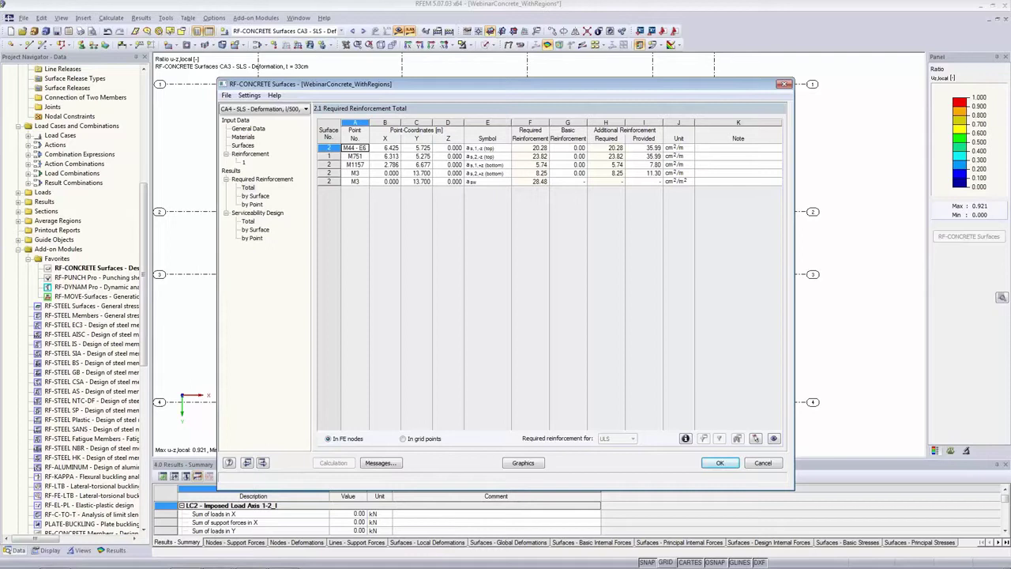
{"action": "left_click", "coordinate": [525, 463]}
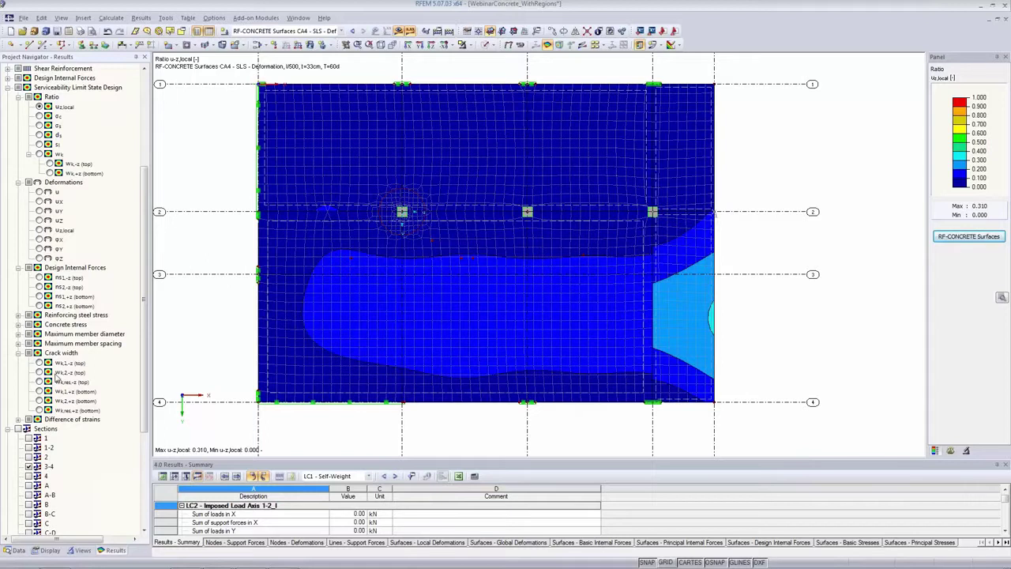
{"action": "left_click", "coordinate": [39, 230]}
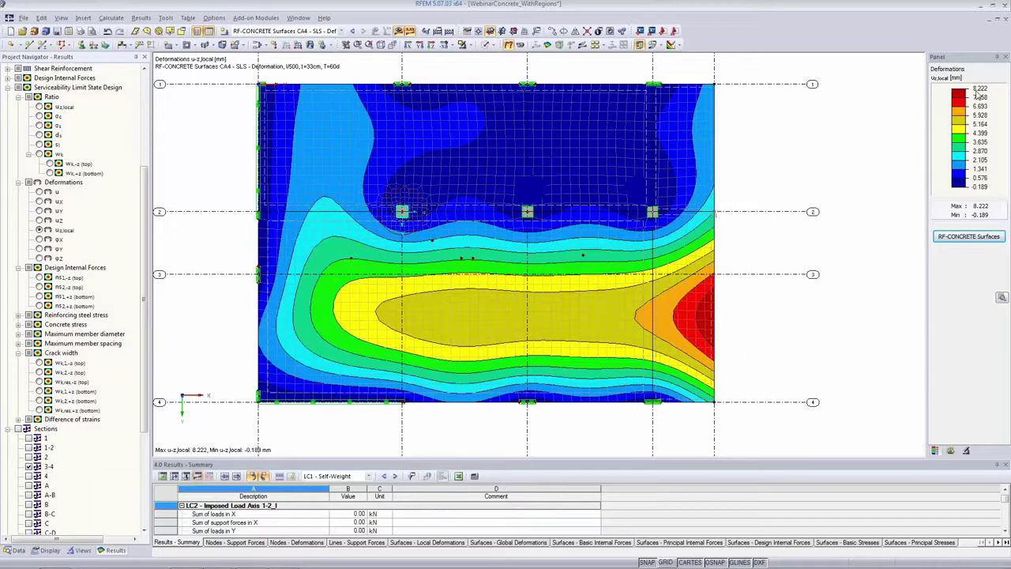
Display the local z-deformations of case CA3 - SLS - Deformation, t = 33cm for comparison.
{"action": "left_click", "coordinate": [353, 30]}
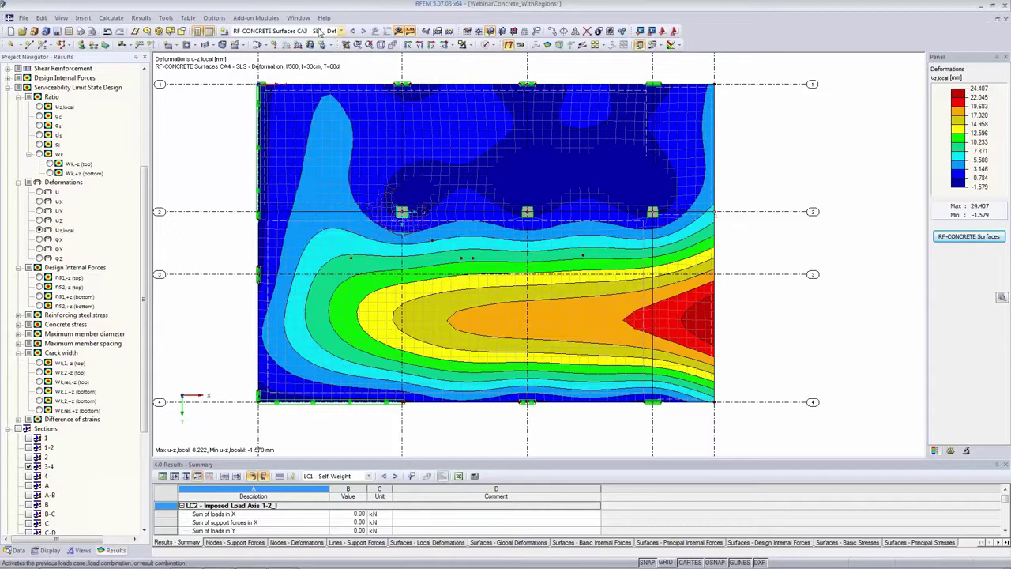
{"action": "left_click", "coordinate": [341, 31]}
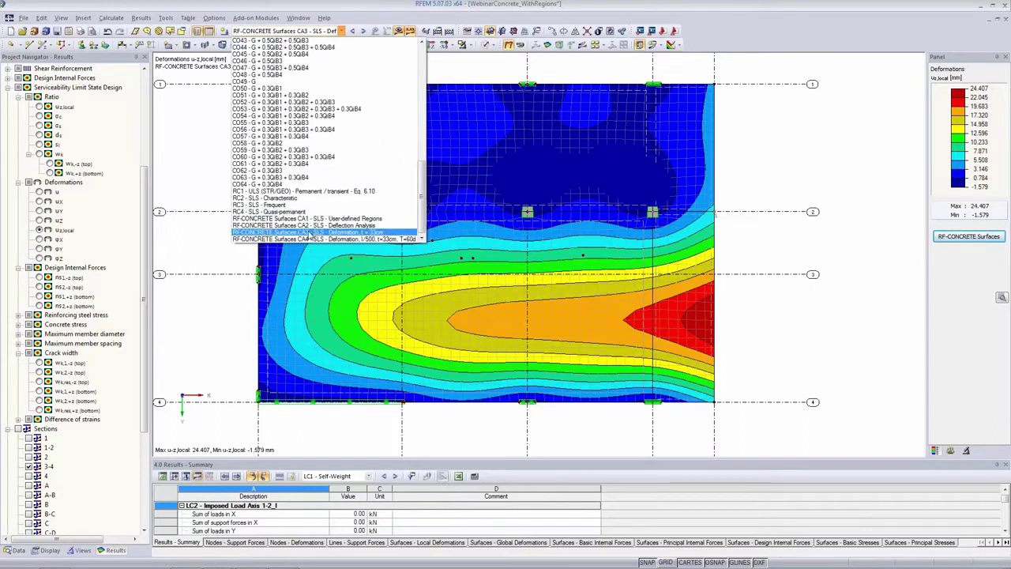
{"action": "left_click", "coordinate": [314, 234]}
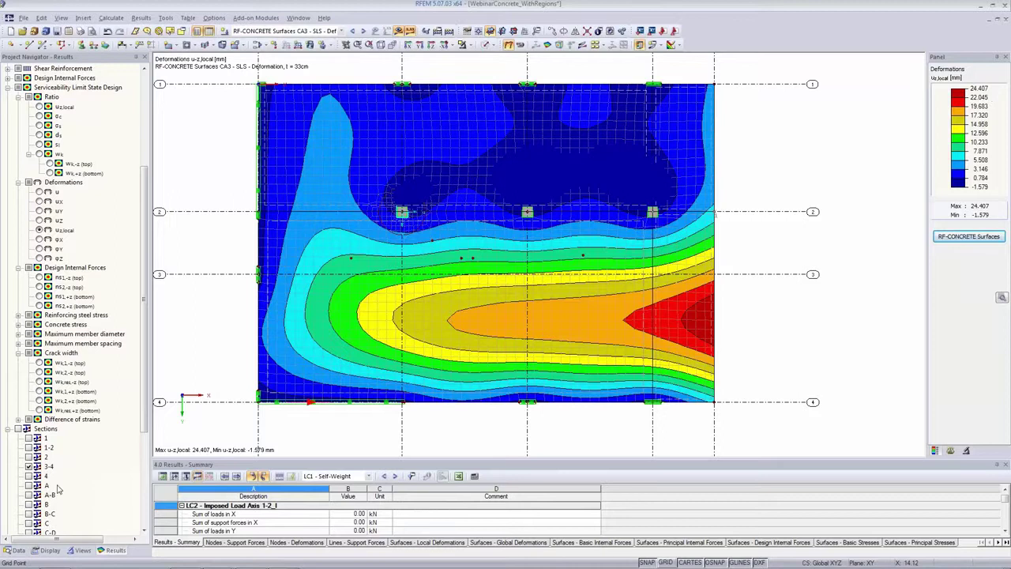
Show the result diagram of local z-deformation along section 3-4 and reverse its x-orientation.
{"action": "scroll", "coordinate": [63, 486], "scroll_direction": "down", "scroll_amount": 1}
{"action": "right_click", "coordinate": [49, 440]}
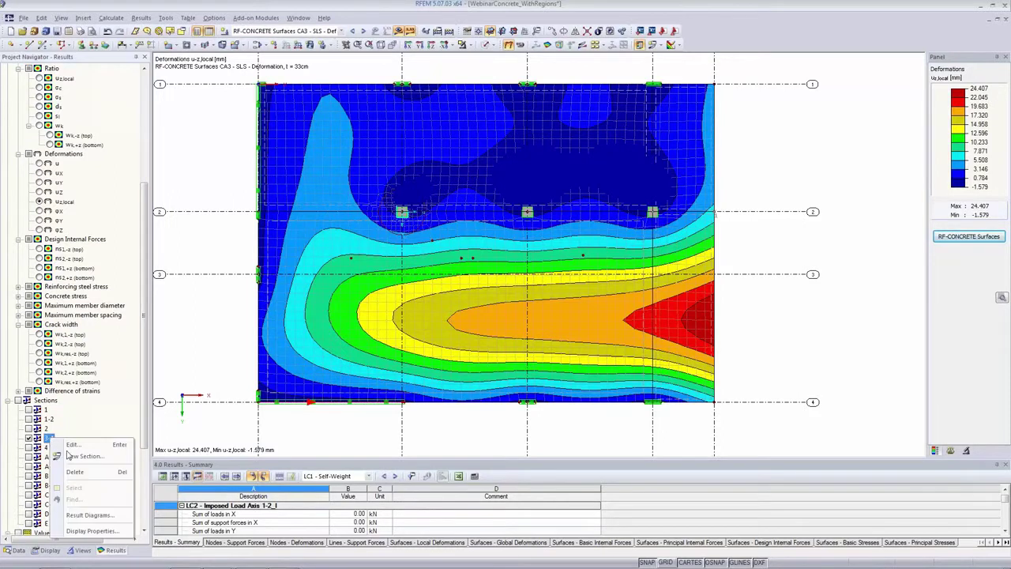
{"action": "left_click", "coordinate": [79, 516]}
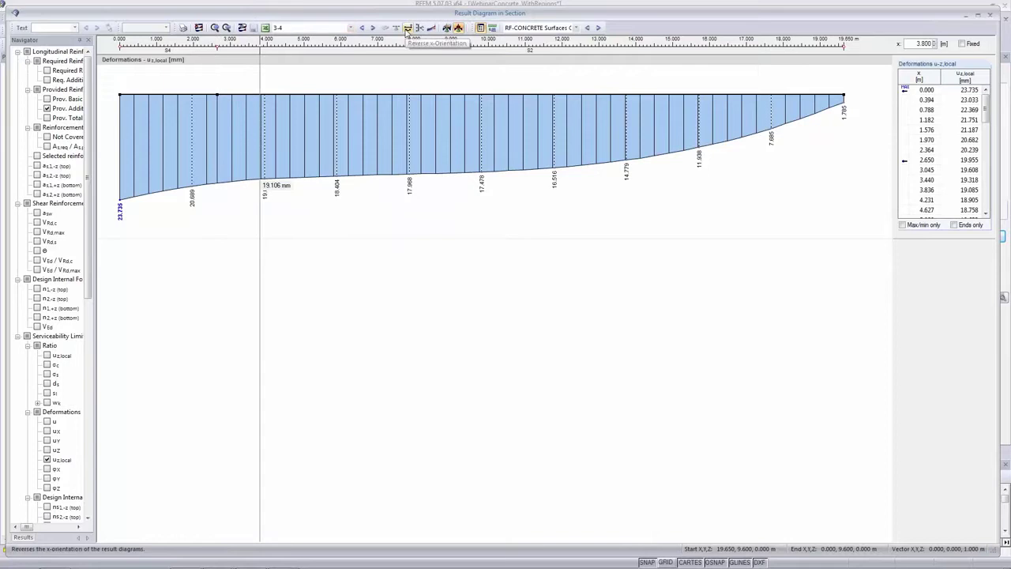
{"action": "left_click", "coordinate": [407, 28]}
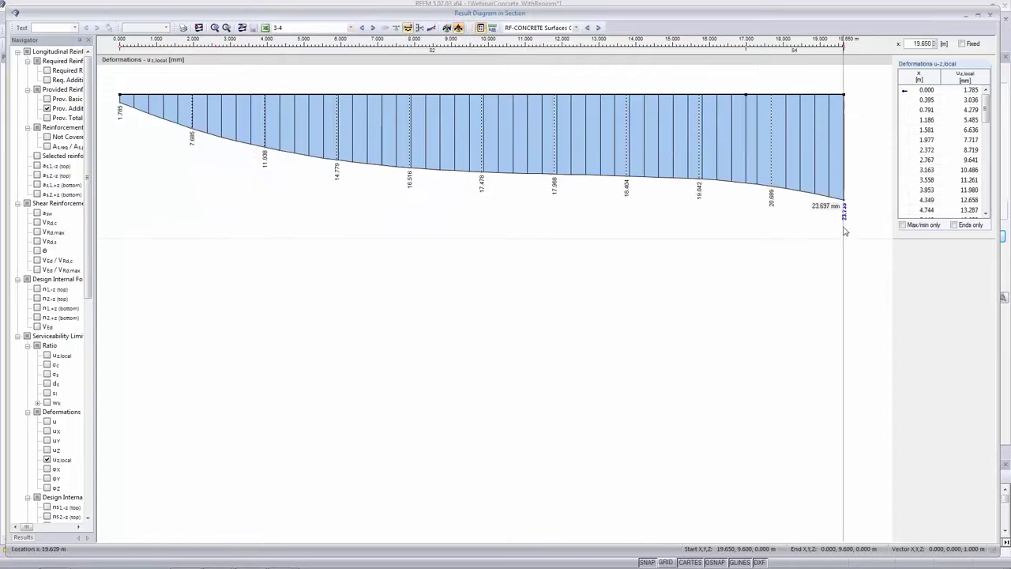
Switch the section 3-4 result diagram to case CA4, examine the deformation curve and close the diagram.
{"action": "double_click", "coordinate": [506, 13]}
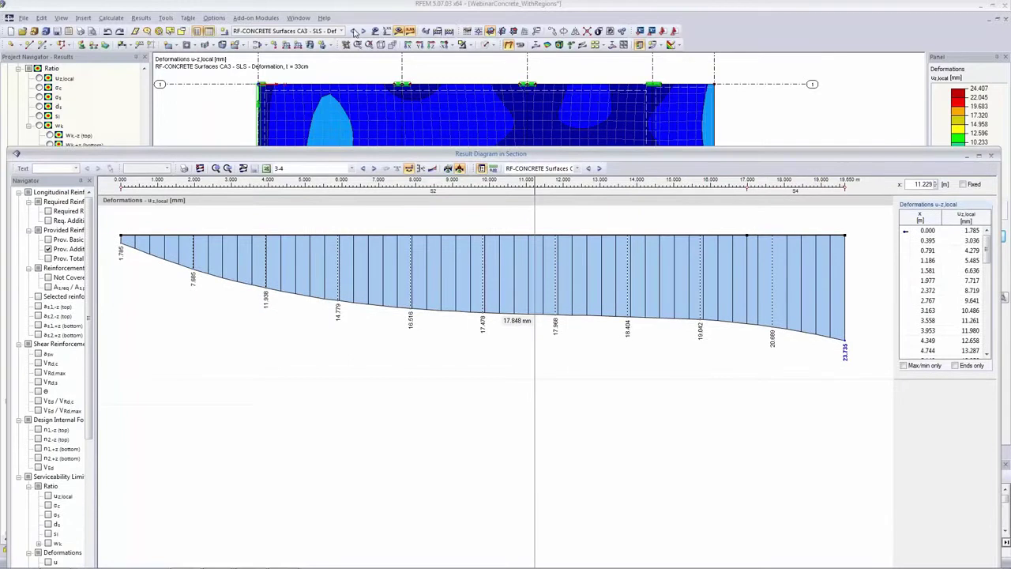
{"action": "left_click_drag", "start_coordinate": [410, 155], "coordinate": [401, 60]}
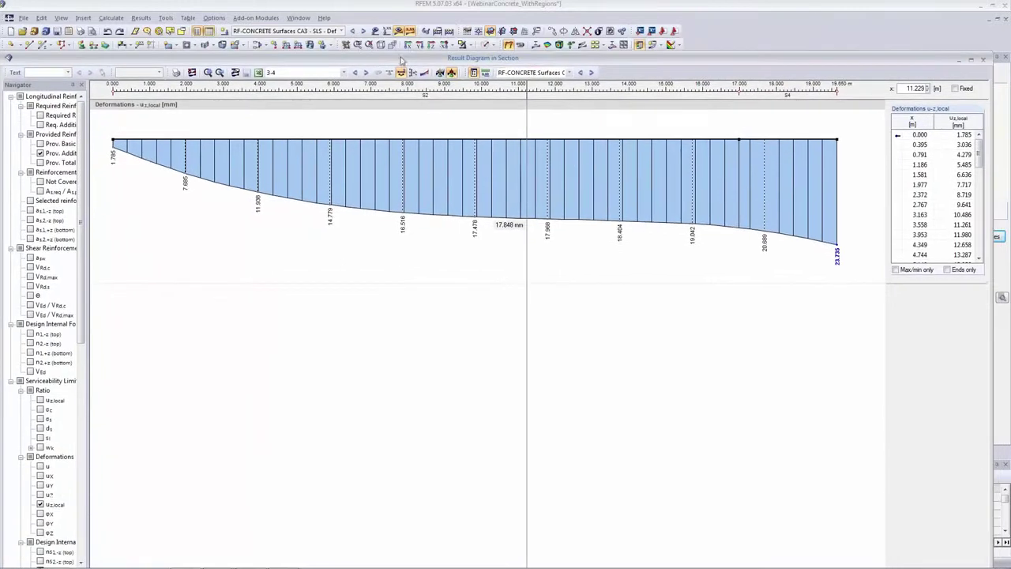
{"action": "left_click", "coordinate": [533, 72]}
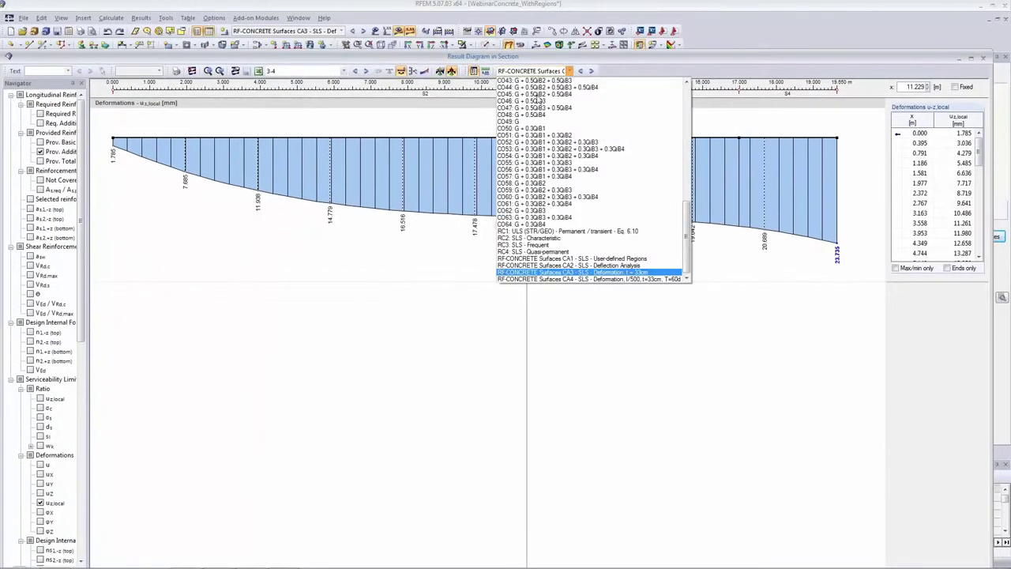
{"action": "left_click", "coordinate": [542, 279]}
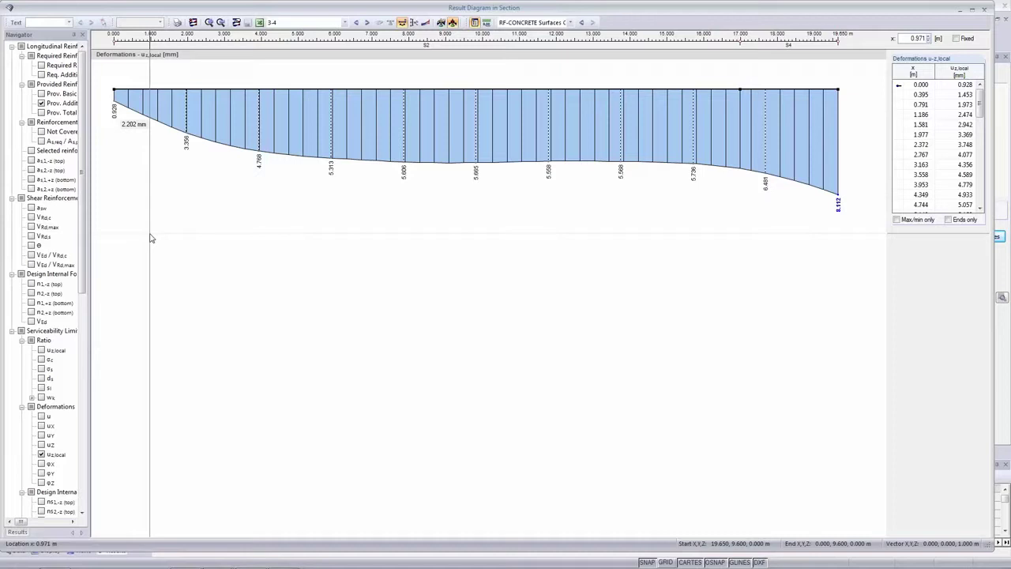
{"action": "left_click", "coordinate": [983, 9]}
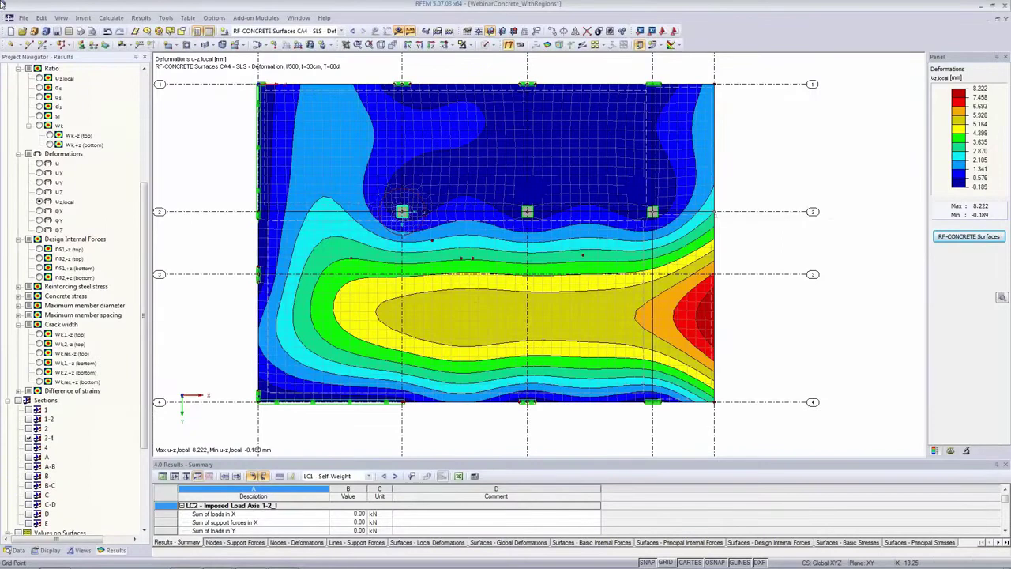
Look through the model's export formats, including DXF results, Nemetschek Allplan and Engineering Structural Format, without exporting anything.
{"action": "left_click", "coordinate": [23, 19]}
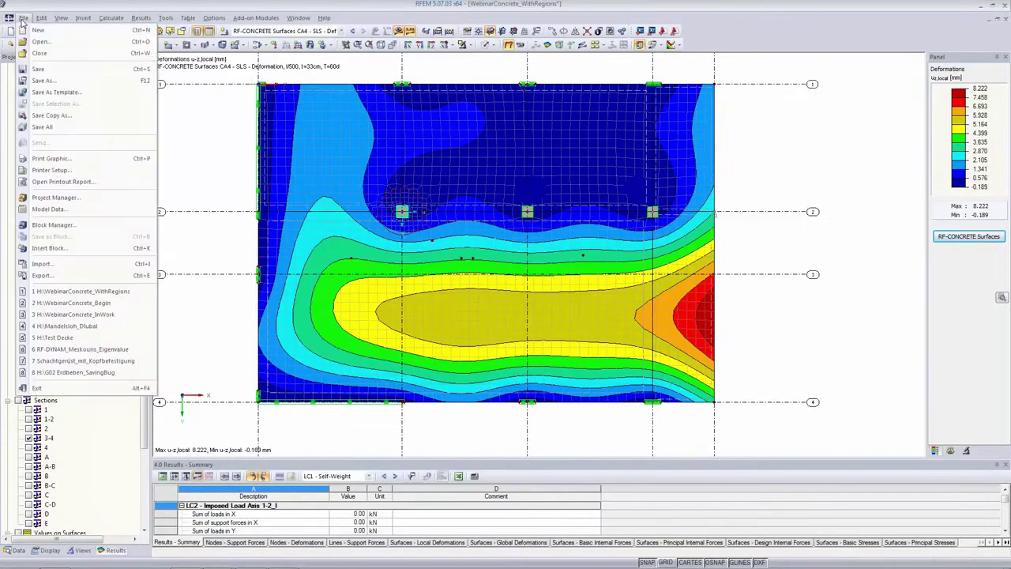
{"action": "left_click", "coordinate": [39, 277]}
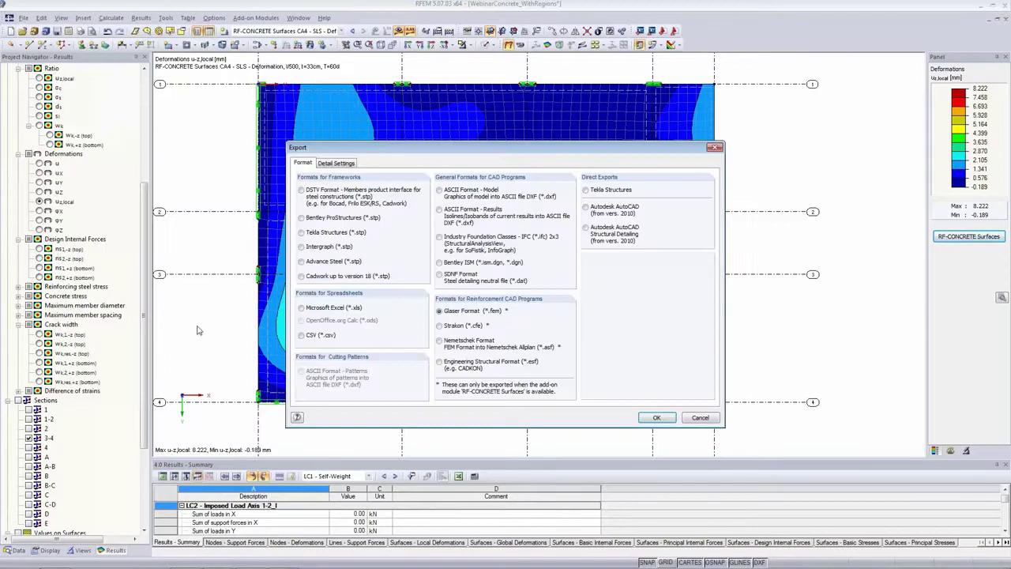
{"action": "left_click", "coordinate": [439, 210]}
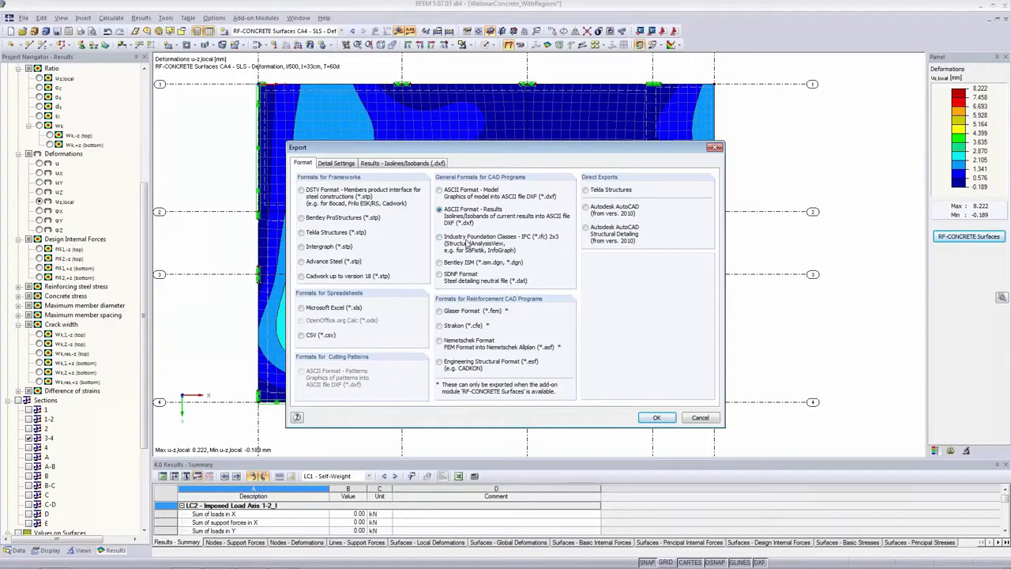
{"action": "left_click", "coordinate": [446, 311]}
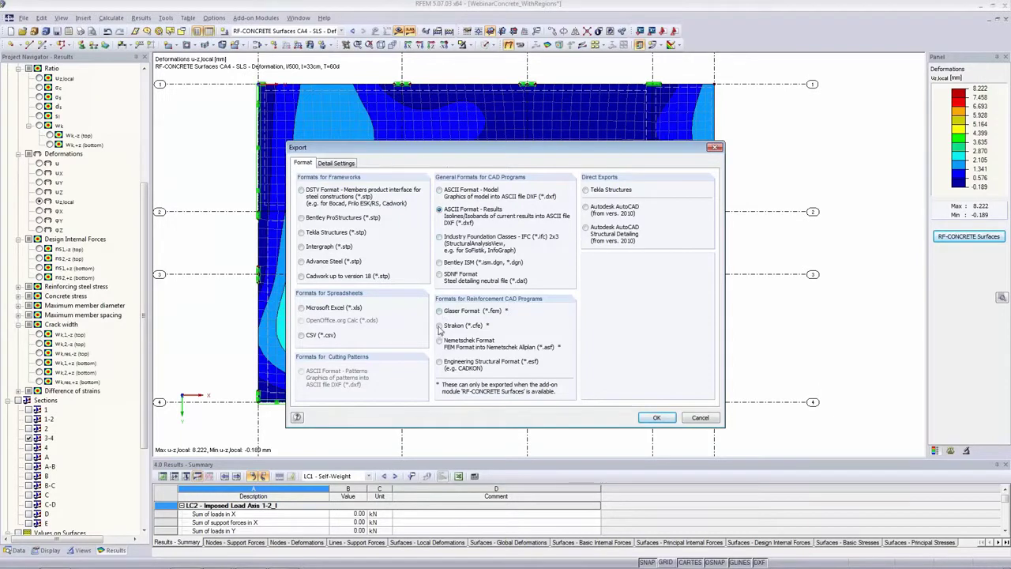
{"action": "left_click", "coordinate": [440, 341]}
{"action": "left_click", "coordinate": [440, 362]}
{"action": "left_click", "coordinate": [439, 342]}
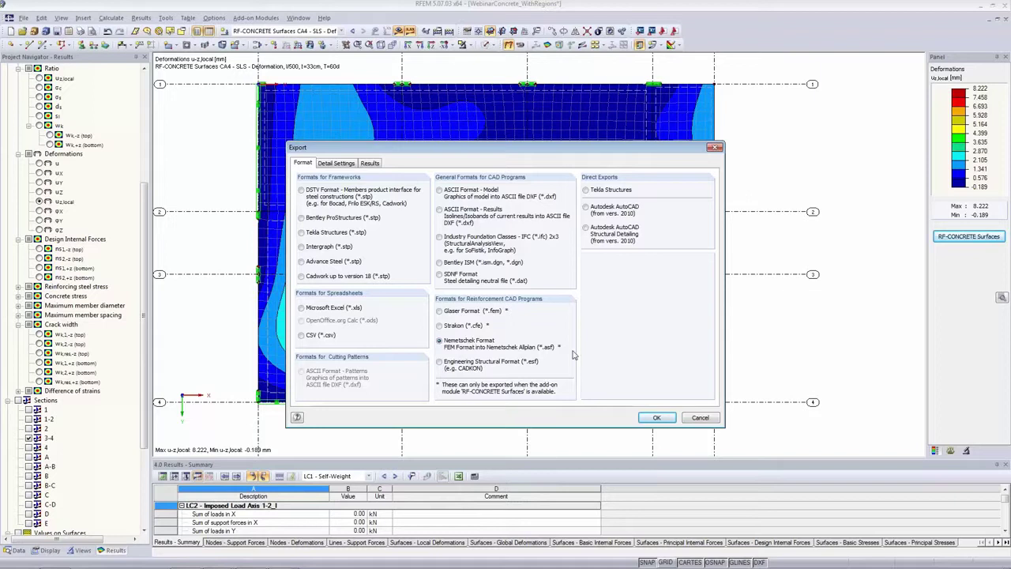
{"action": "left_click", "coordinate": [700, 418]}
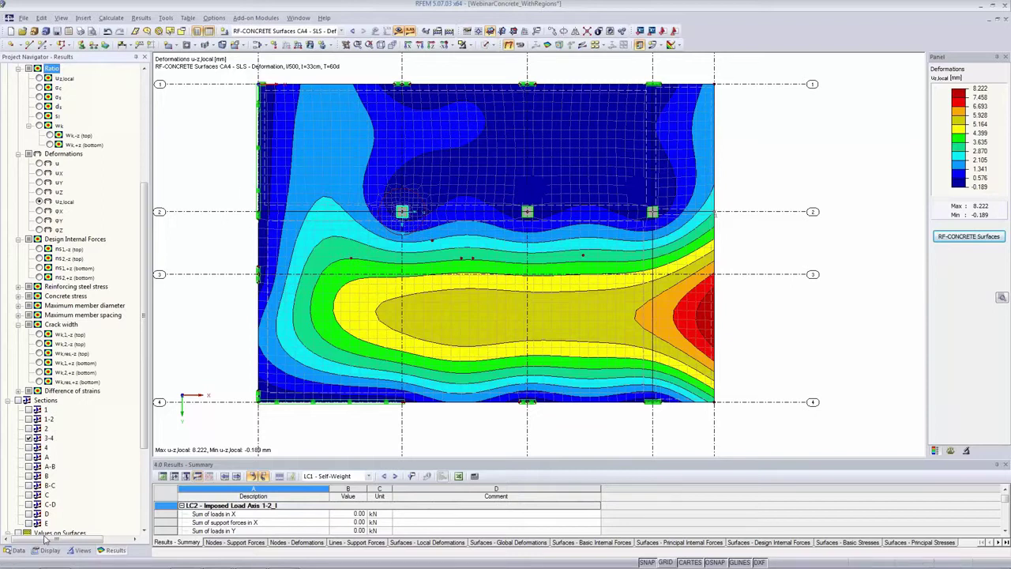
Look over the available add-on modules, including RF-PUNCH Pro for punching shear design and the module categories.
{"action": "left_click", "coordinate": [15, 550]}
{"action": "scroll", "coordinate": [36, 382], "scroll_direction": "down", "scroll_amount": 2}
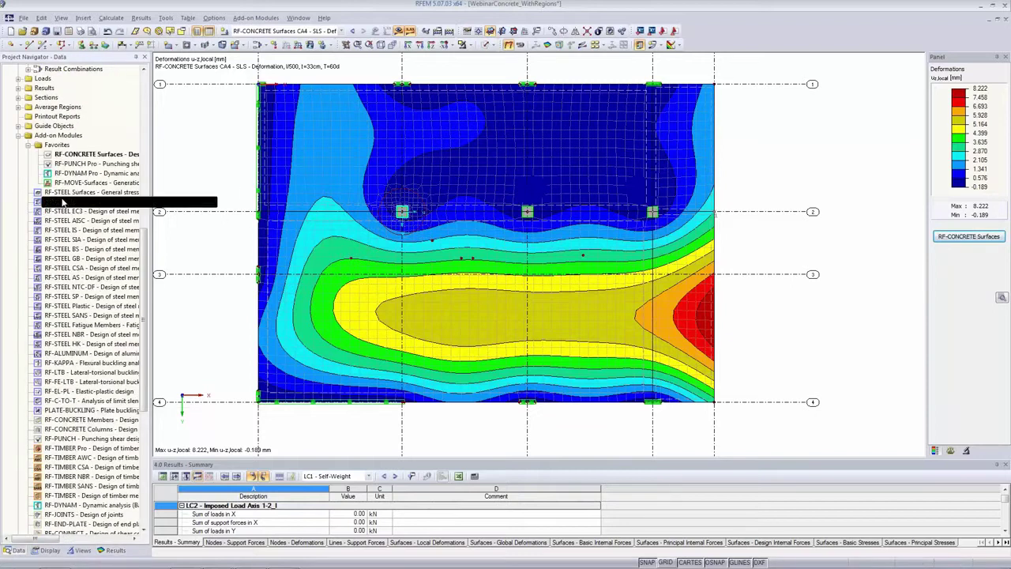
{"action": "left_click", "coordinate": [93, 163]}
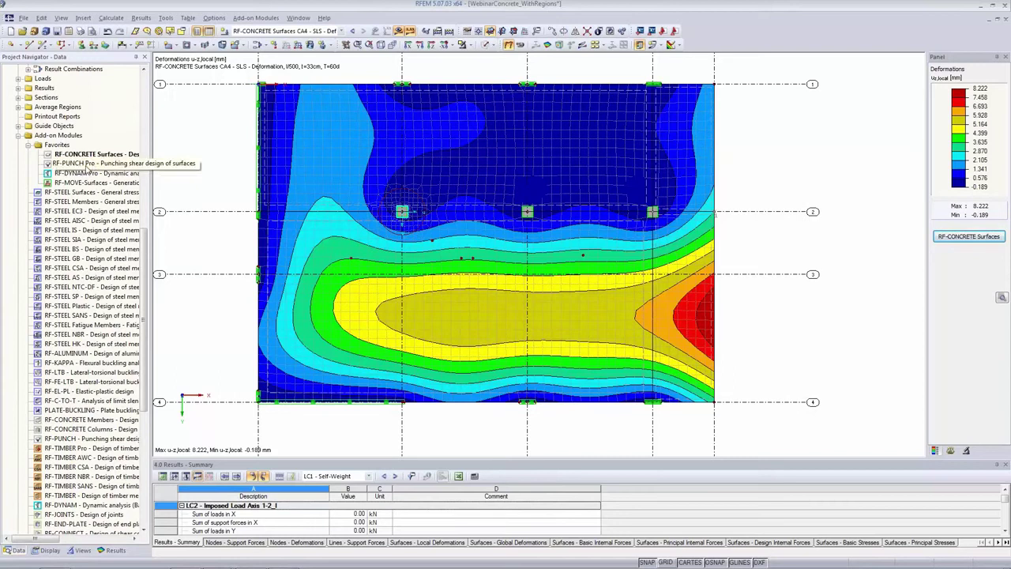
{"action": "left_click", "coordinate": [87, 164]}
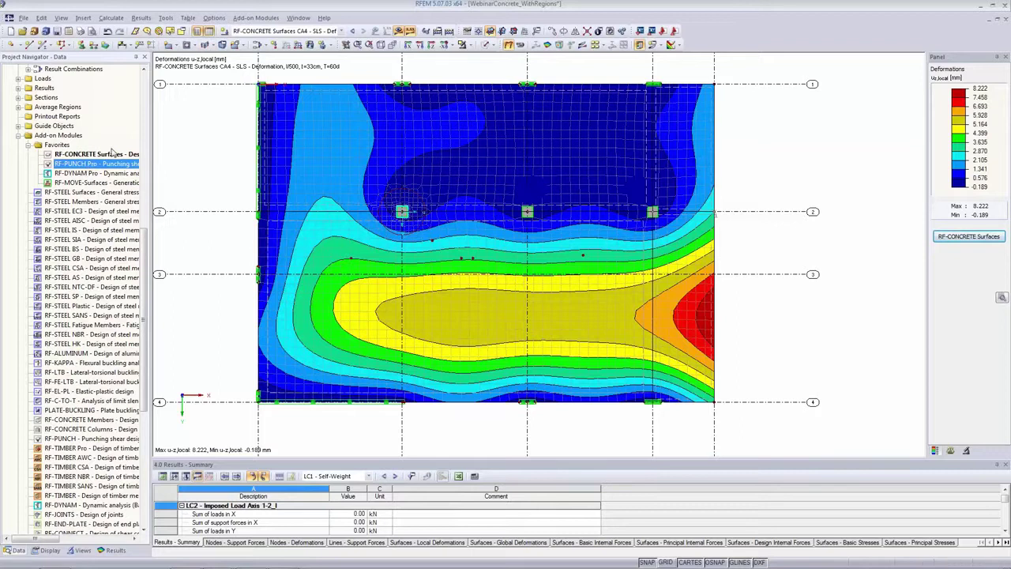
{"action": "left_click", "coordinate": [252, 19]}
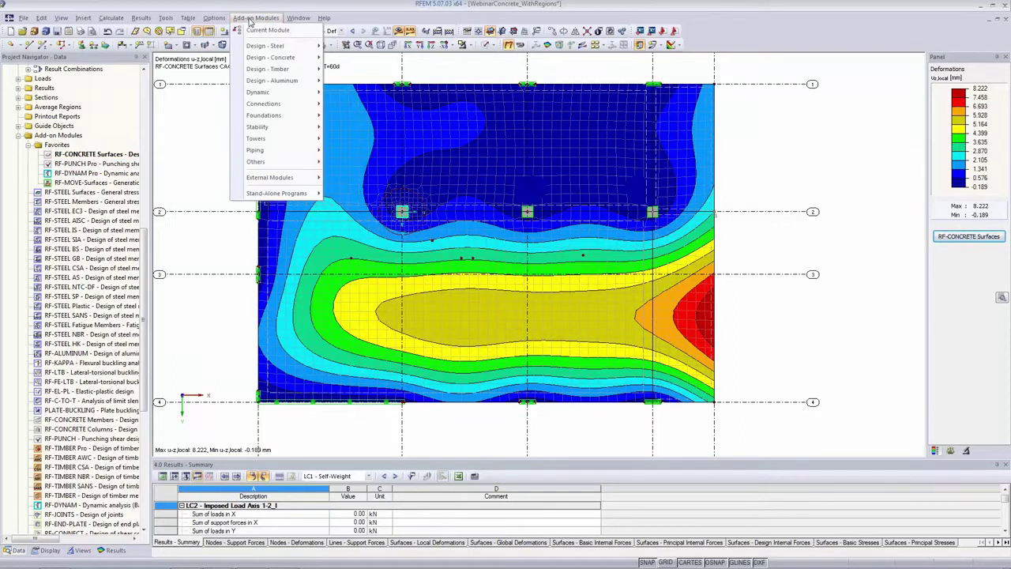
{"action": "left_click", "coordinate": [250, 19]}
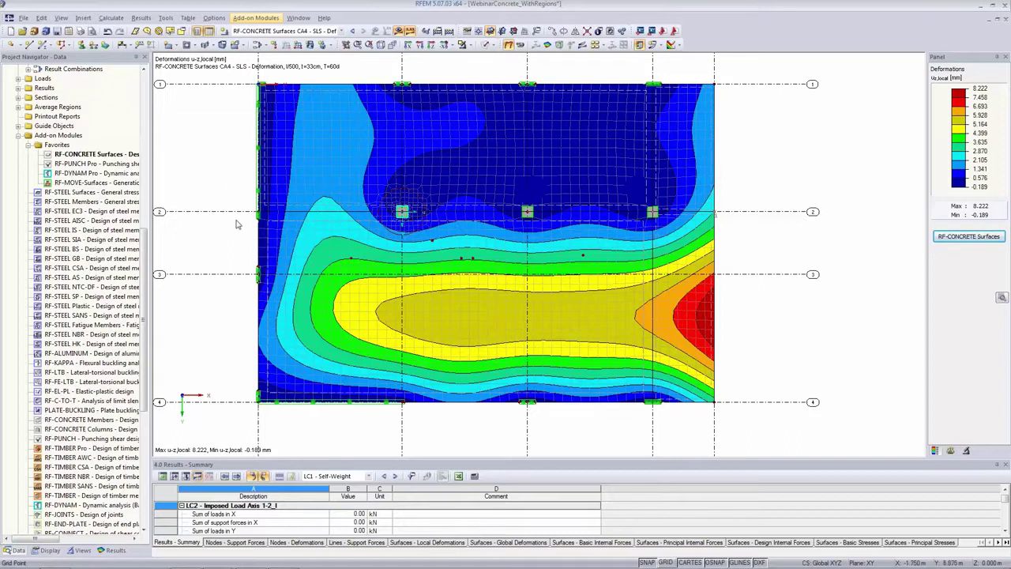
Switch to the PowerPoint slide show and display the closing "More Information" slide.
{"action": "key", "text": "alt+Tab"}
{"action": "key", "text": "alt+Tab"}
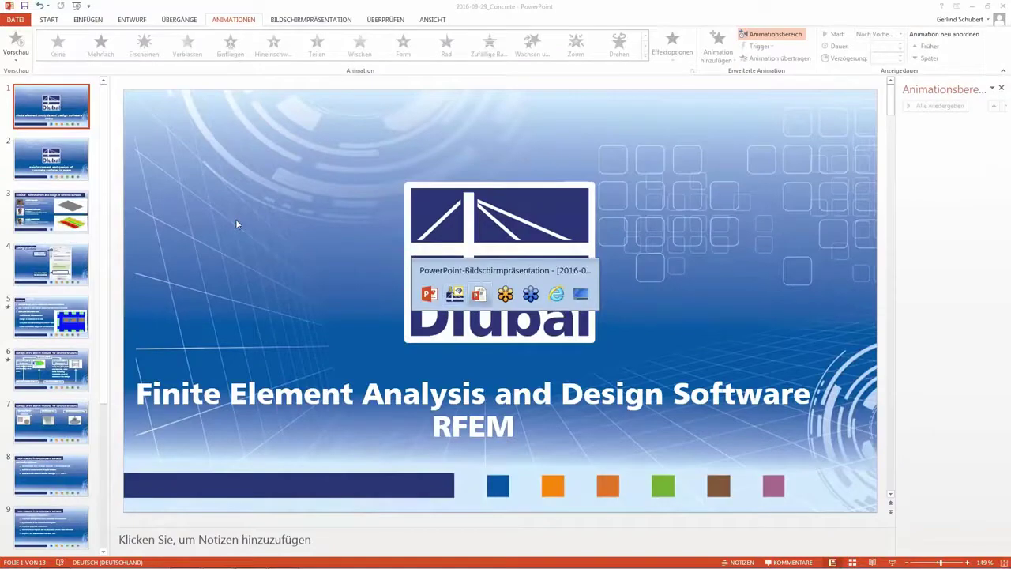
{"action": "key", "text": "End"}
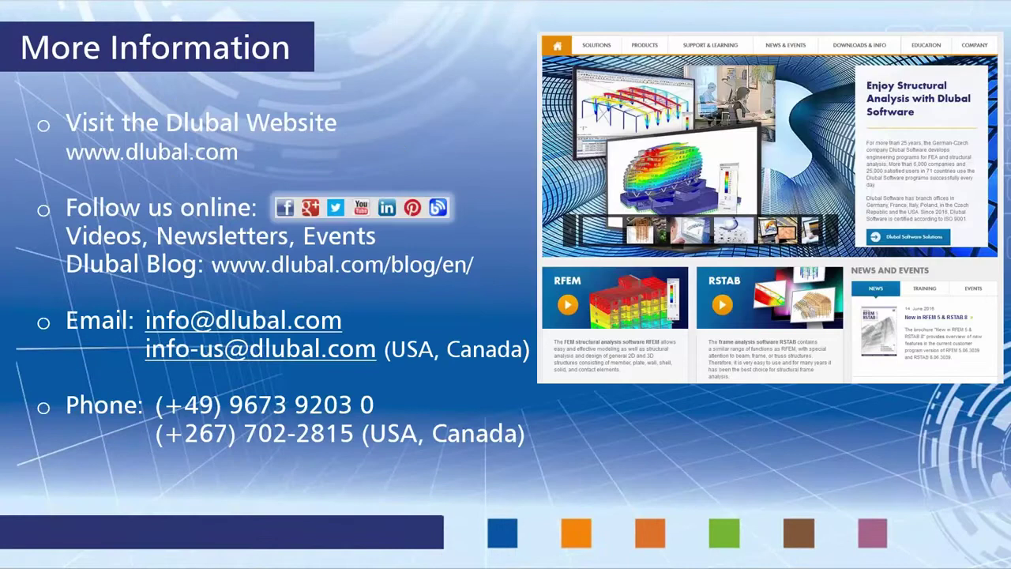